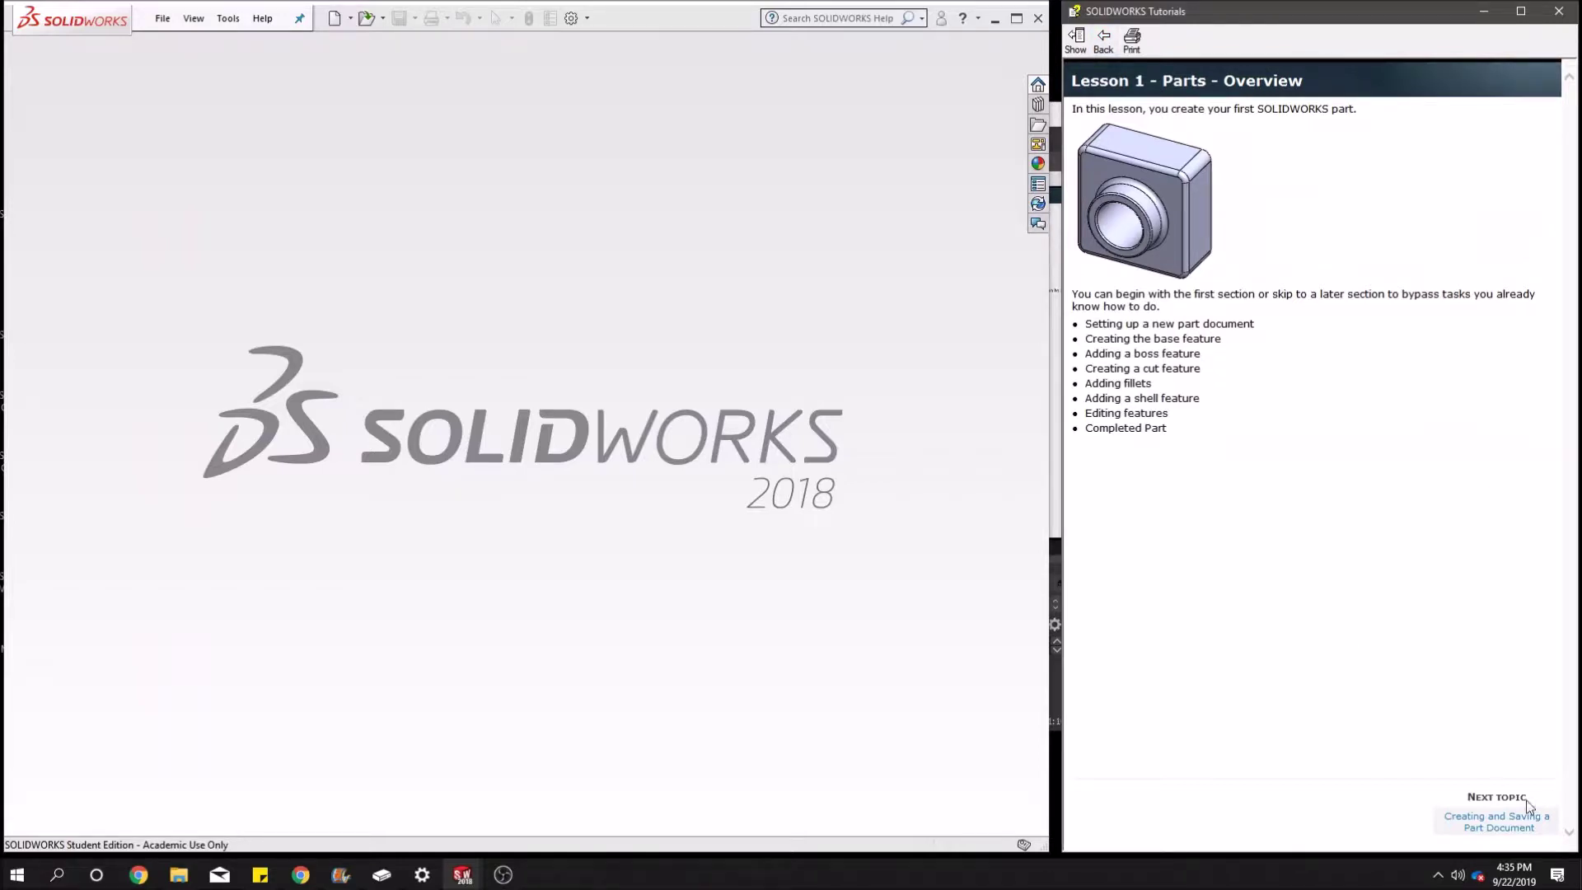
# - Read through the Lesson 1 Parts tutorial topics, from the overview through the base, boss and hole instructions to Extruding the Sketched Hole
pyautogui.click(1487, 817)
pyautogui.click(1514, 821)
pyautogui.click(1513, 820)
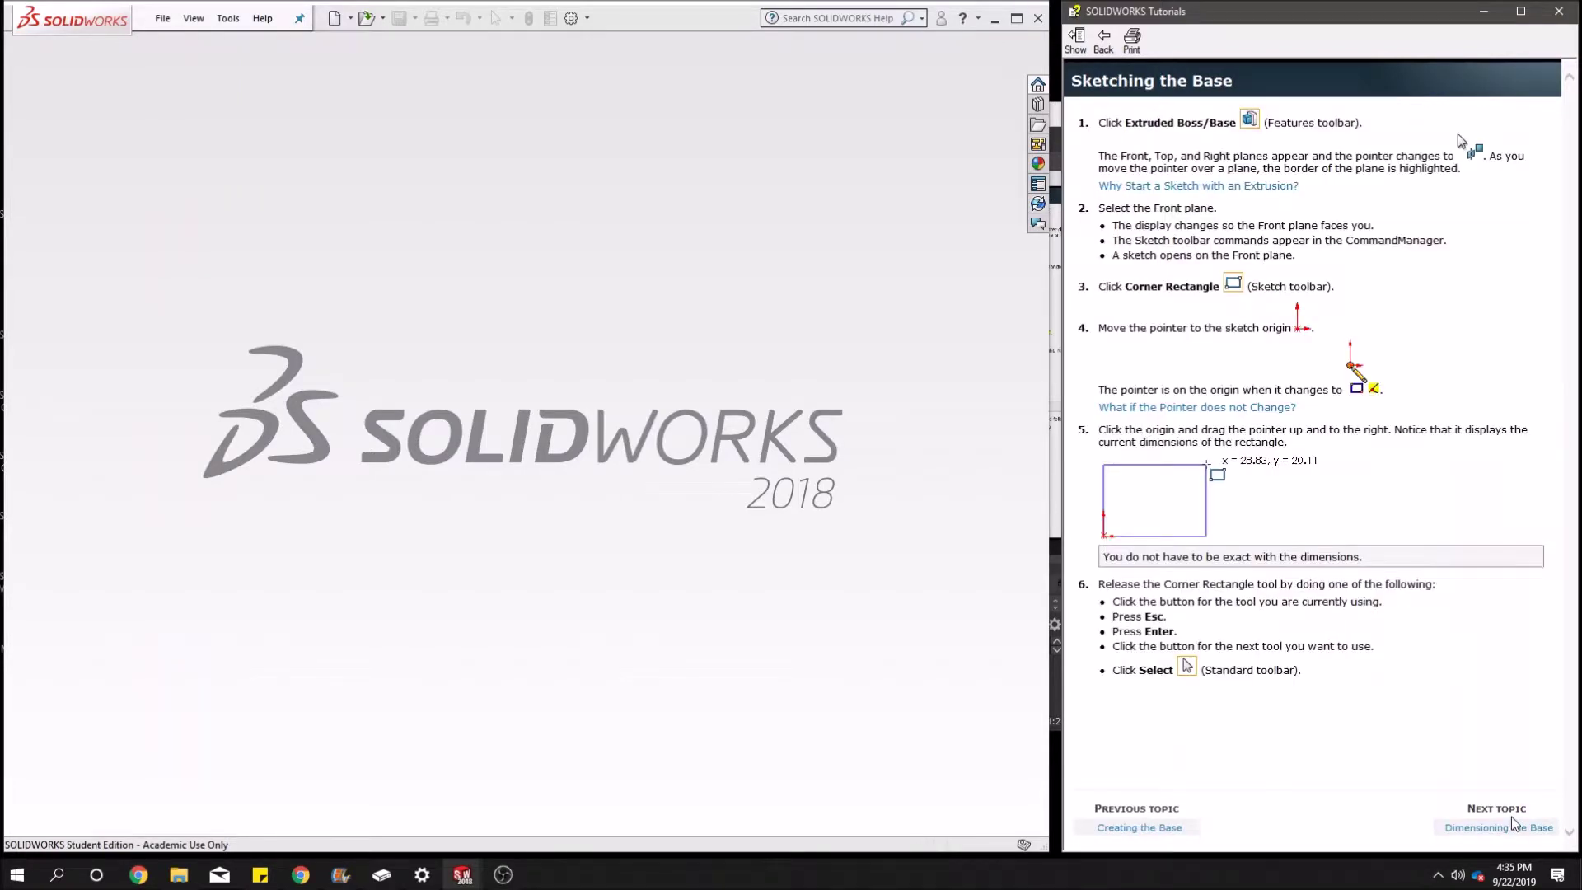
pyautogui.click(1511, 818)
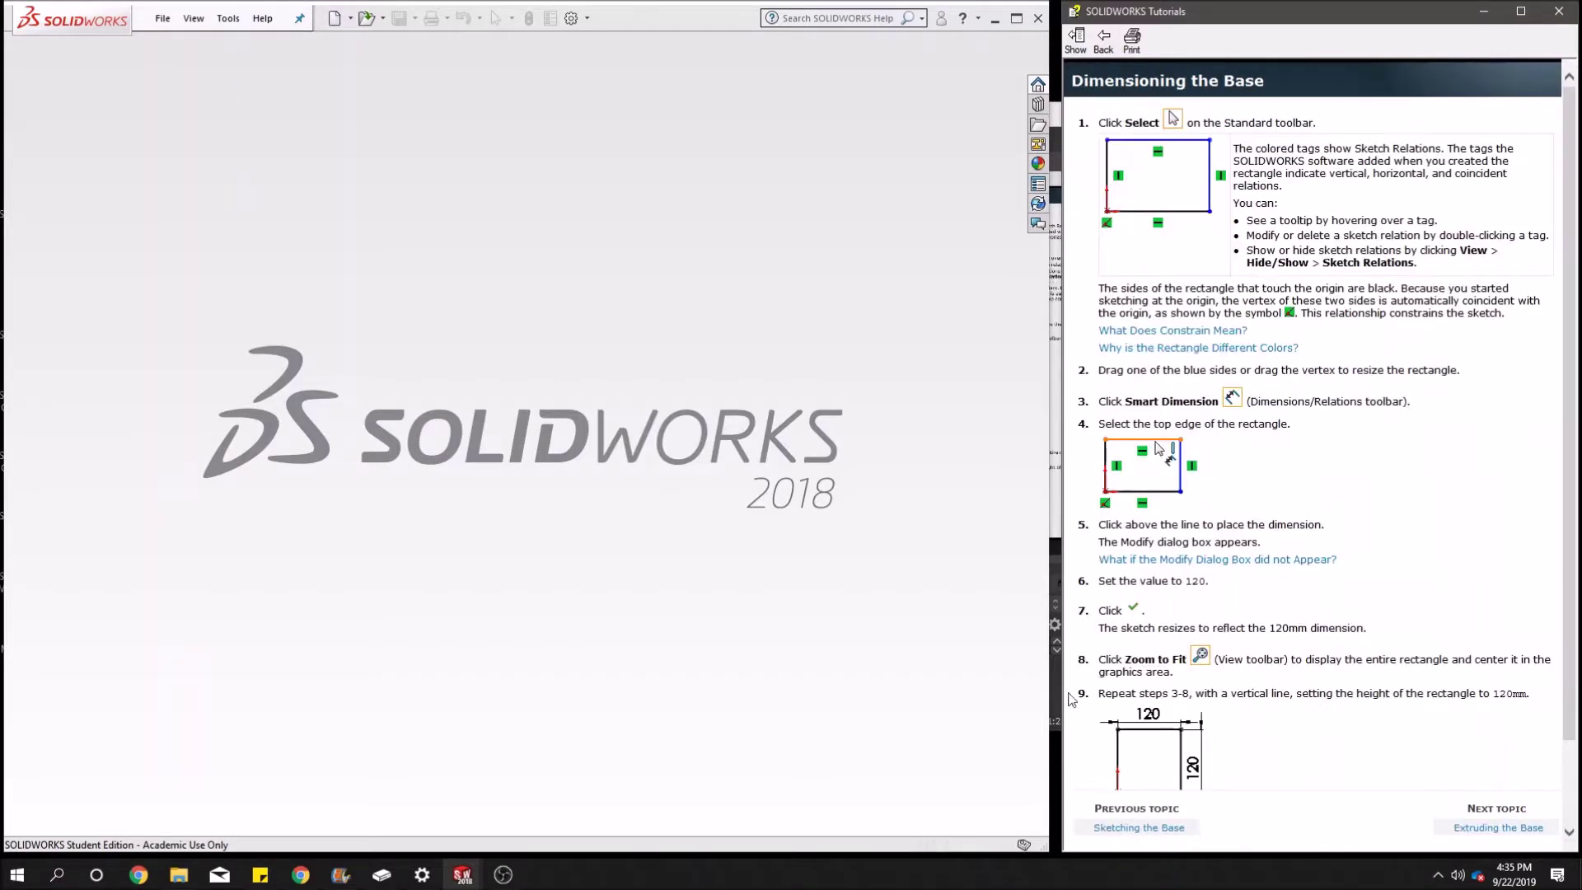
pyautogui.click(1498, 827)
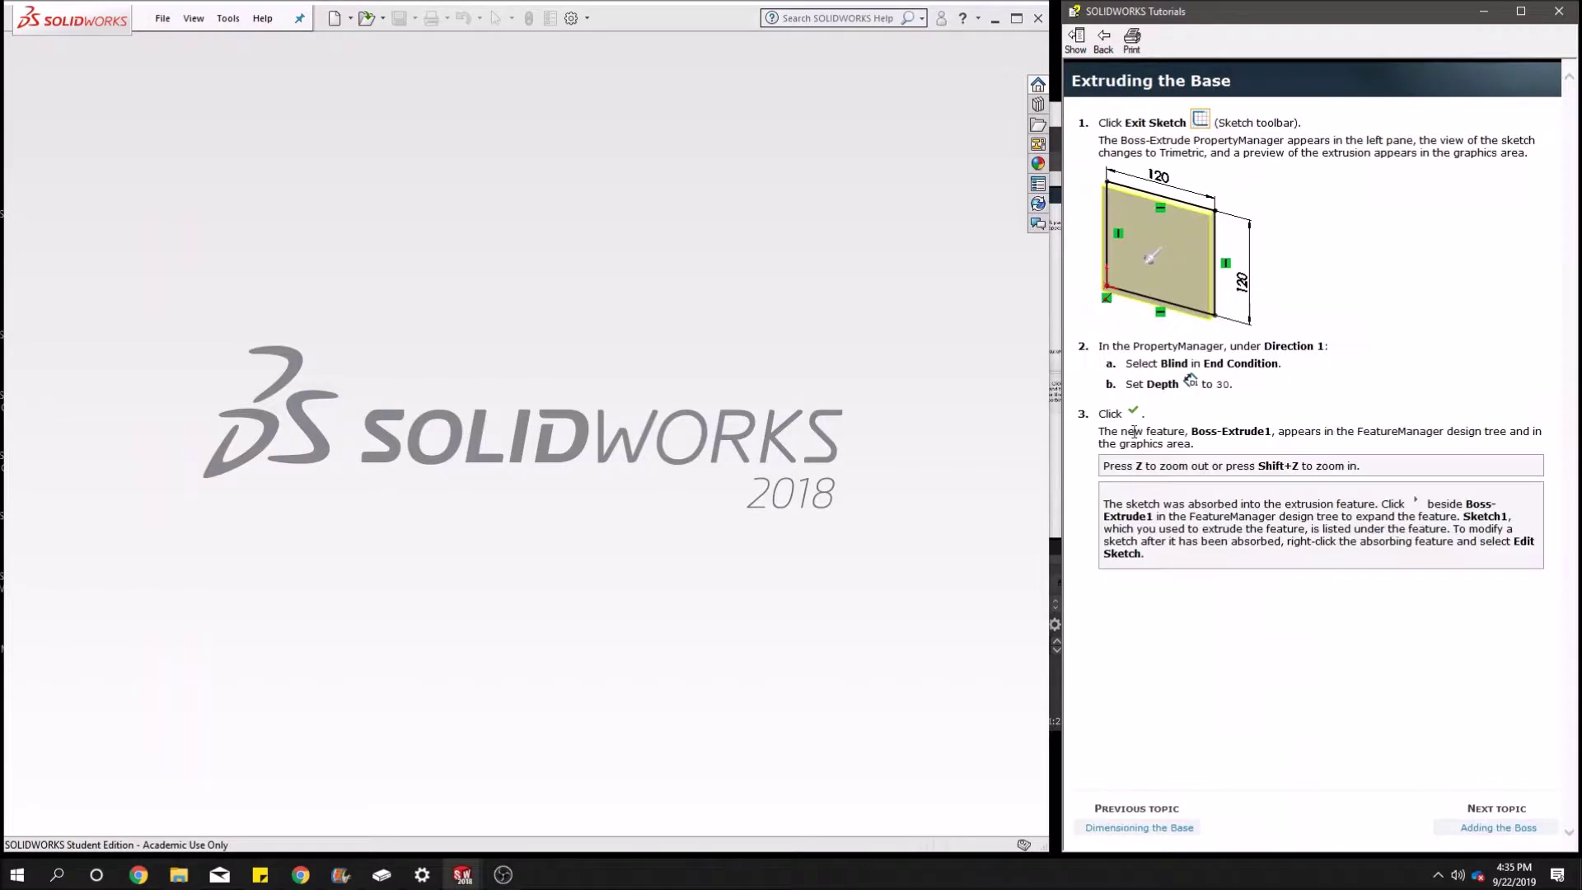
pyautogui.click(1506, 827)
pyautogui.click(1498, 821)
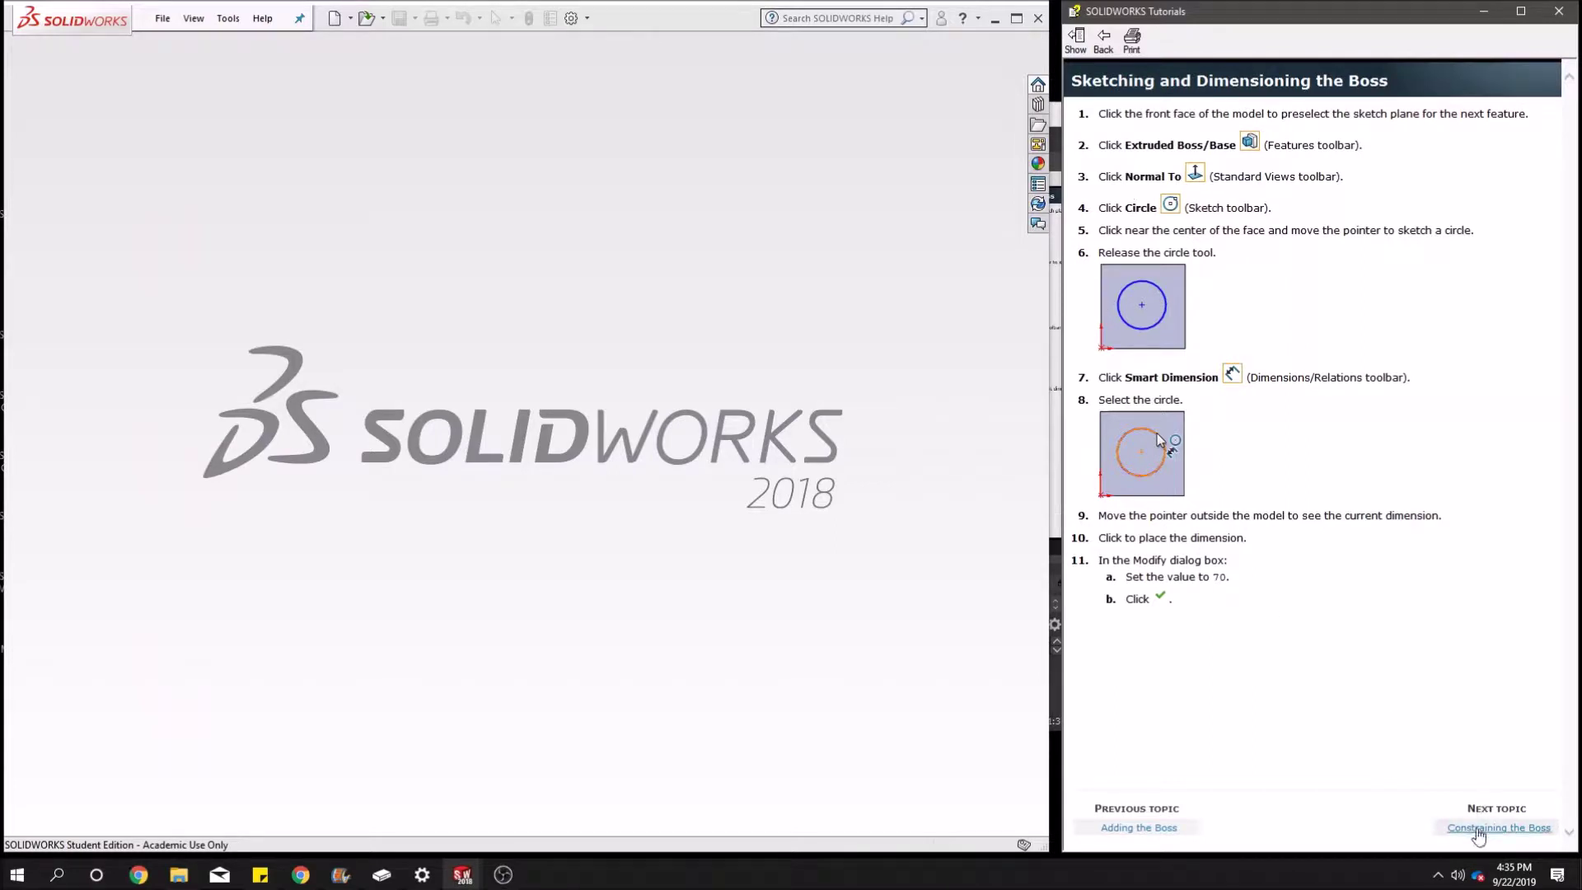
pyautogui.click(1499, 827)
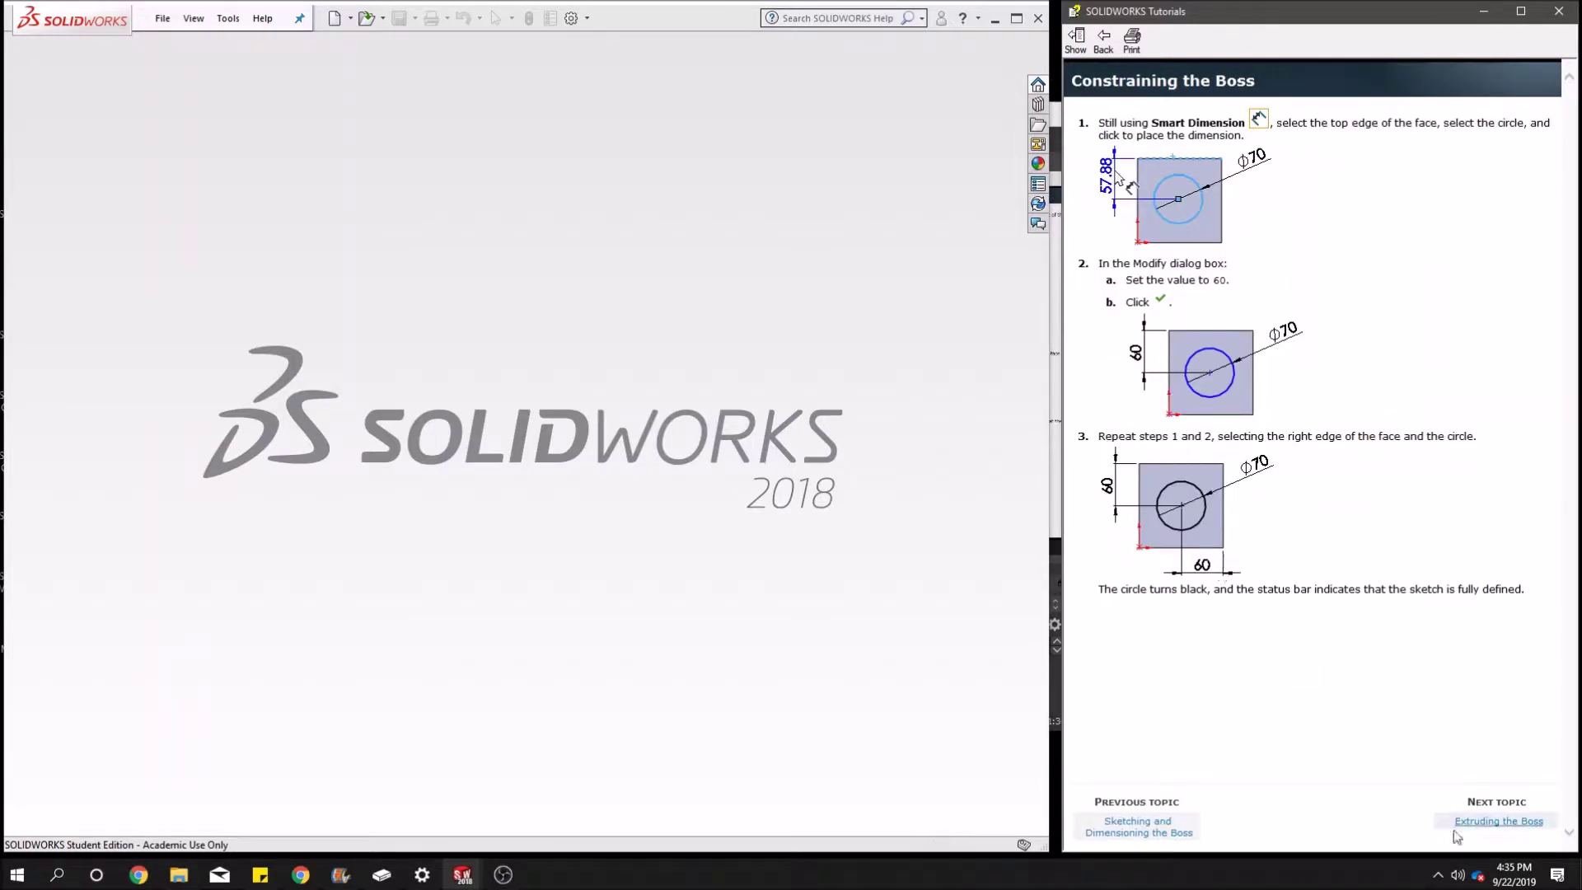
pyautogui.click(1510, 827)
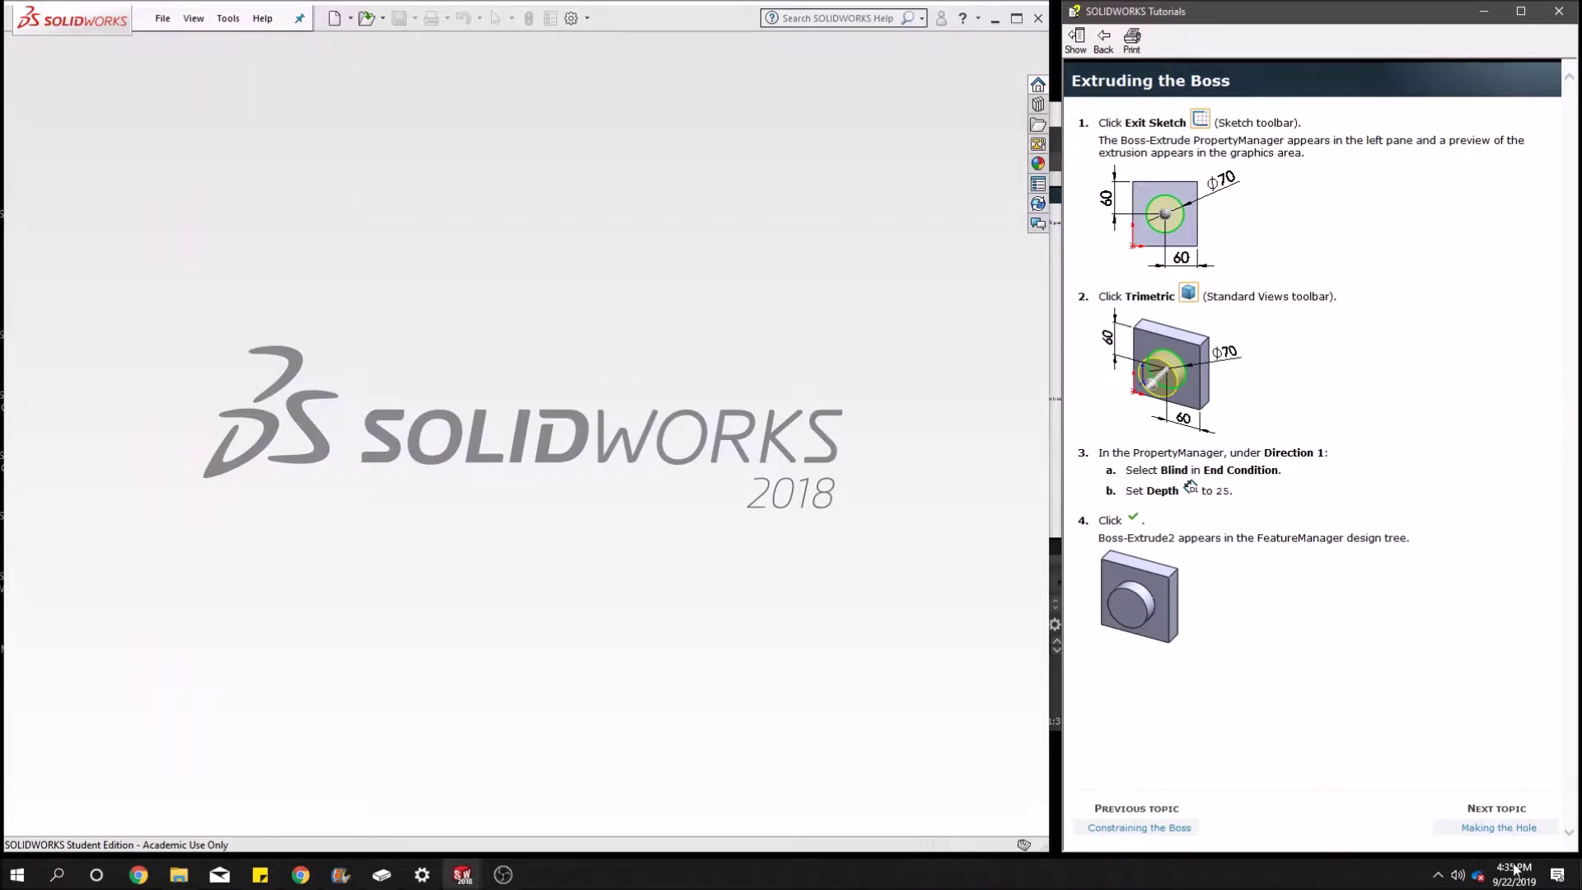
pyautogui.click(1493, 827)
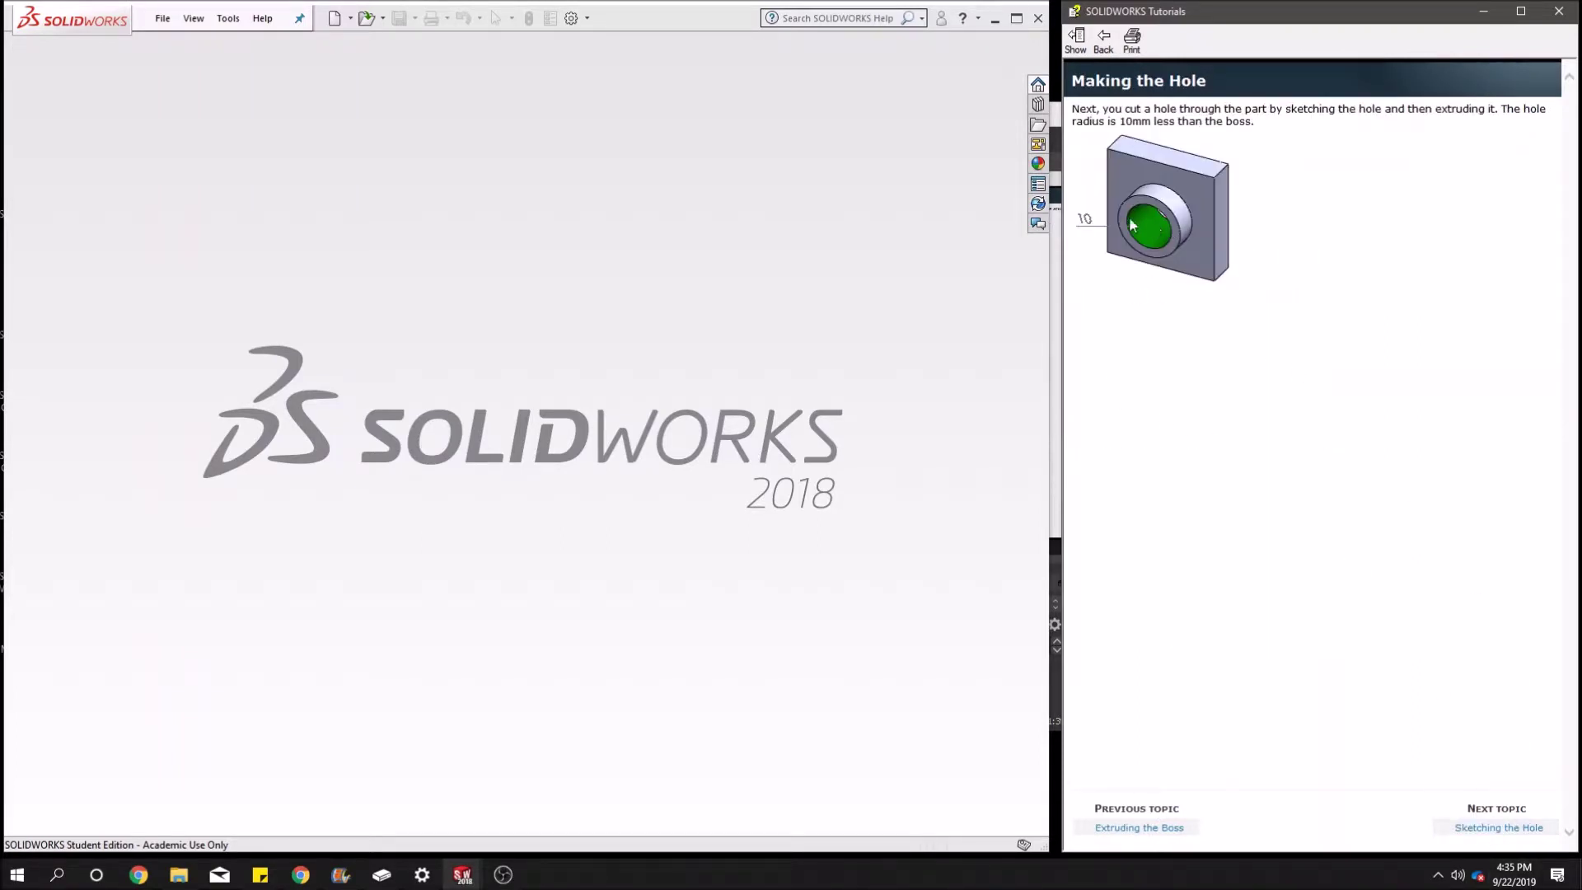
pyautogui.click(1528, 826)
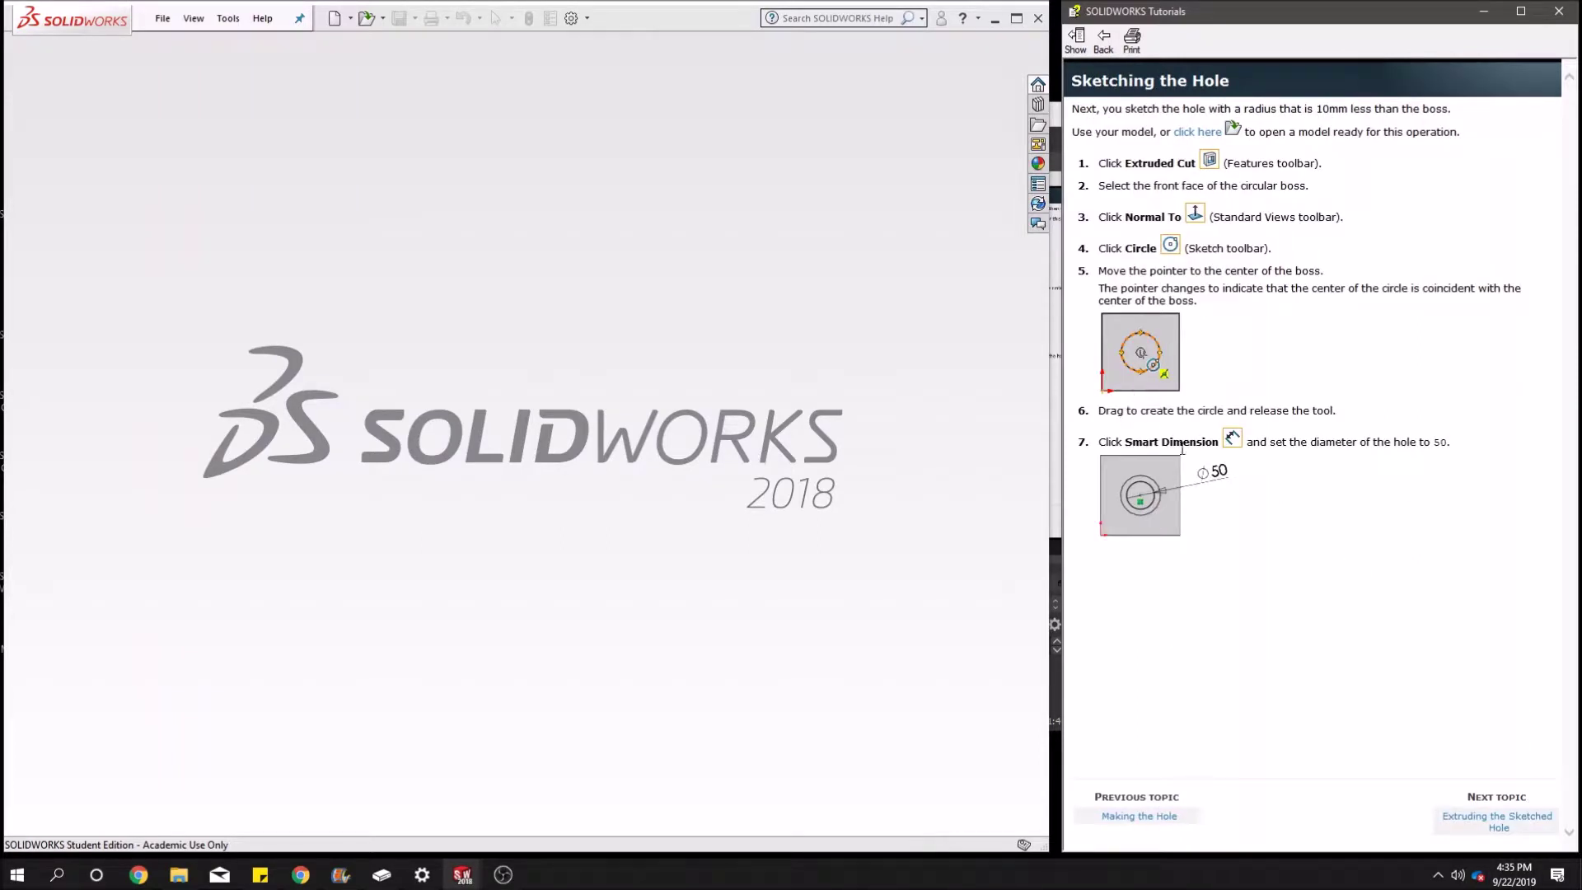
pyautogui.click(1508, 820)
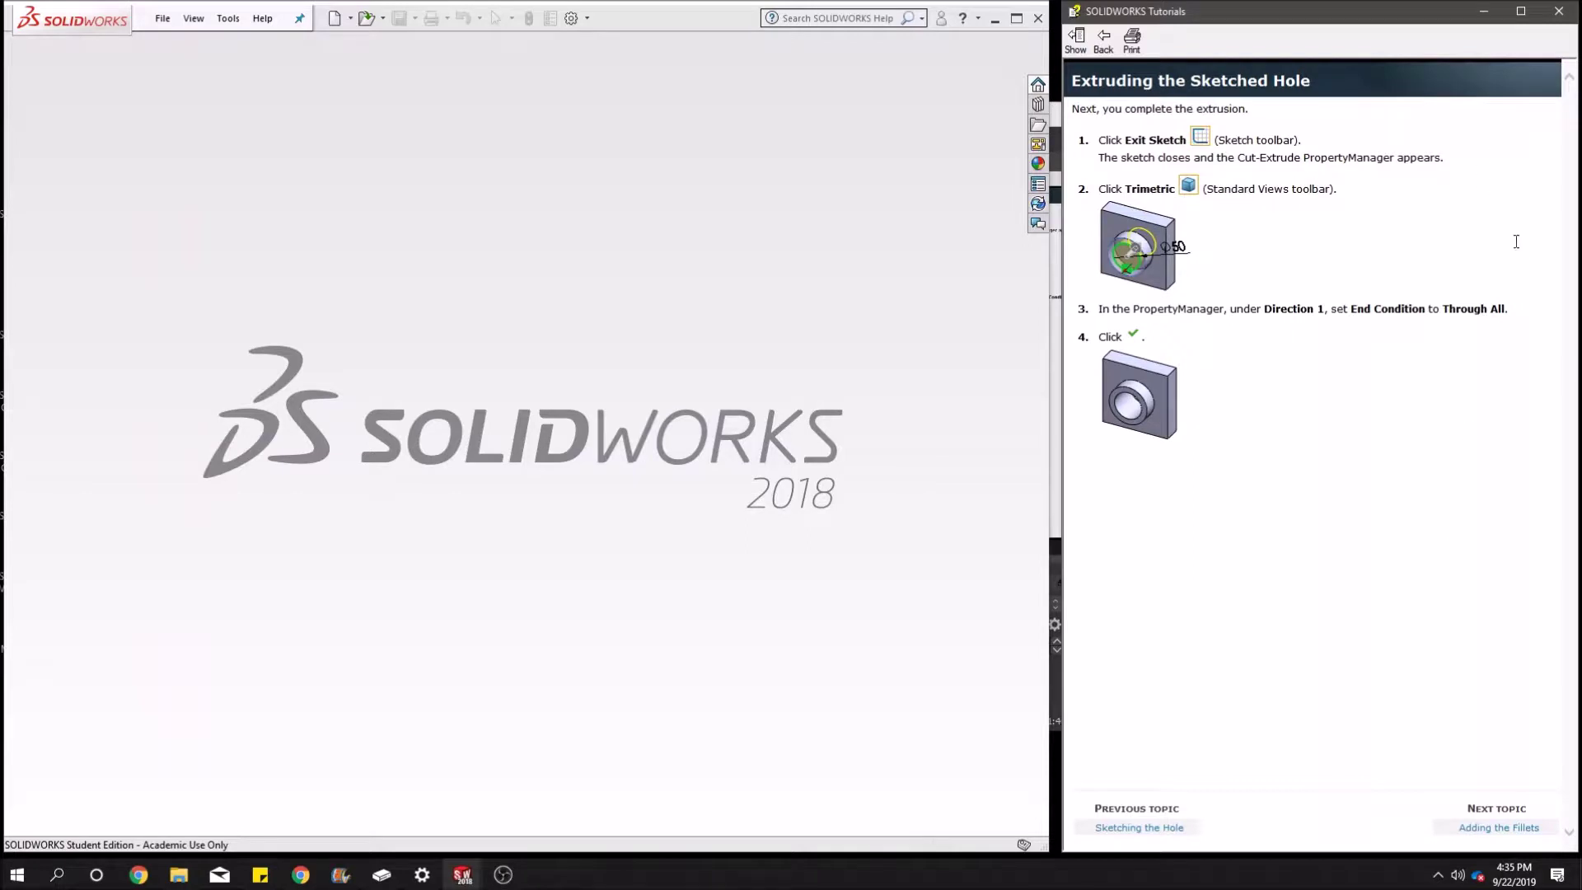
pyautogui.click(504, 874)
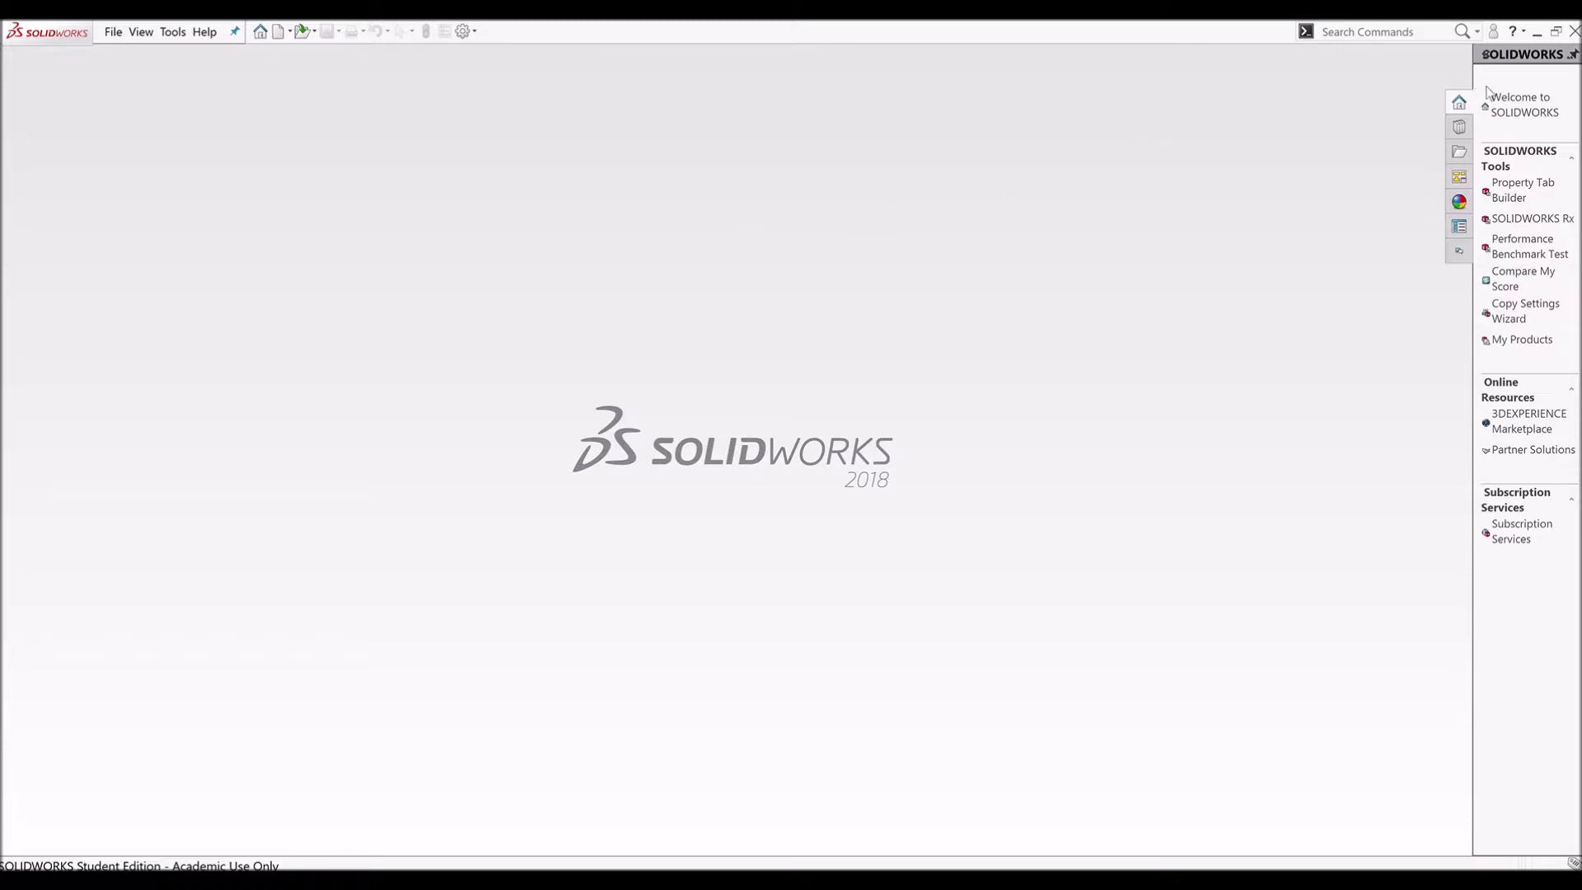
# - Create a new part document and save it as solidworkstutorial
pyautogui.click(1511, 111)
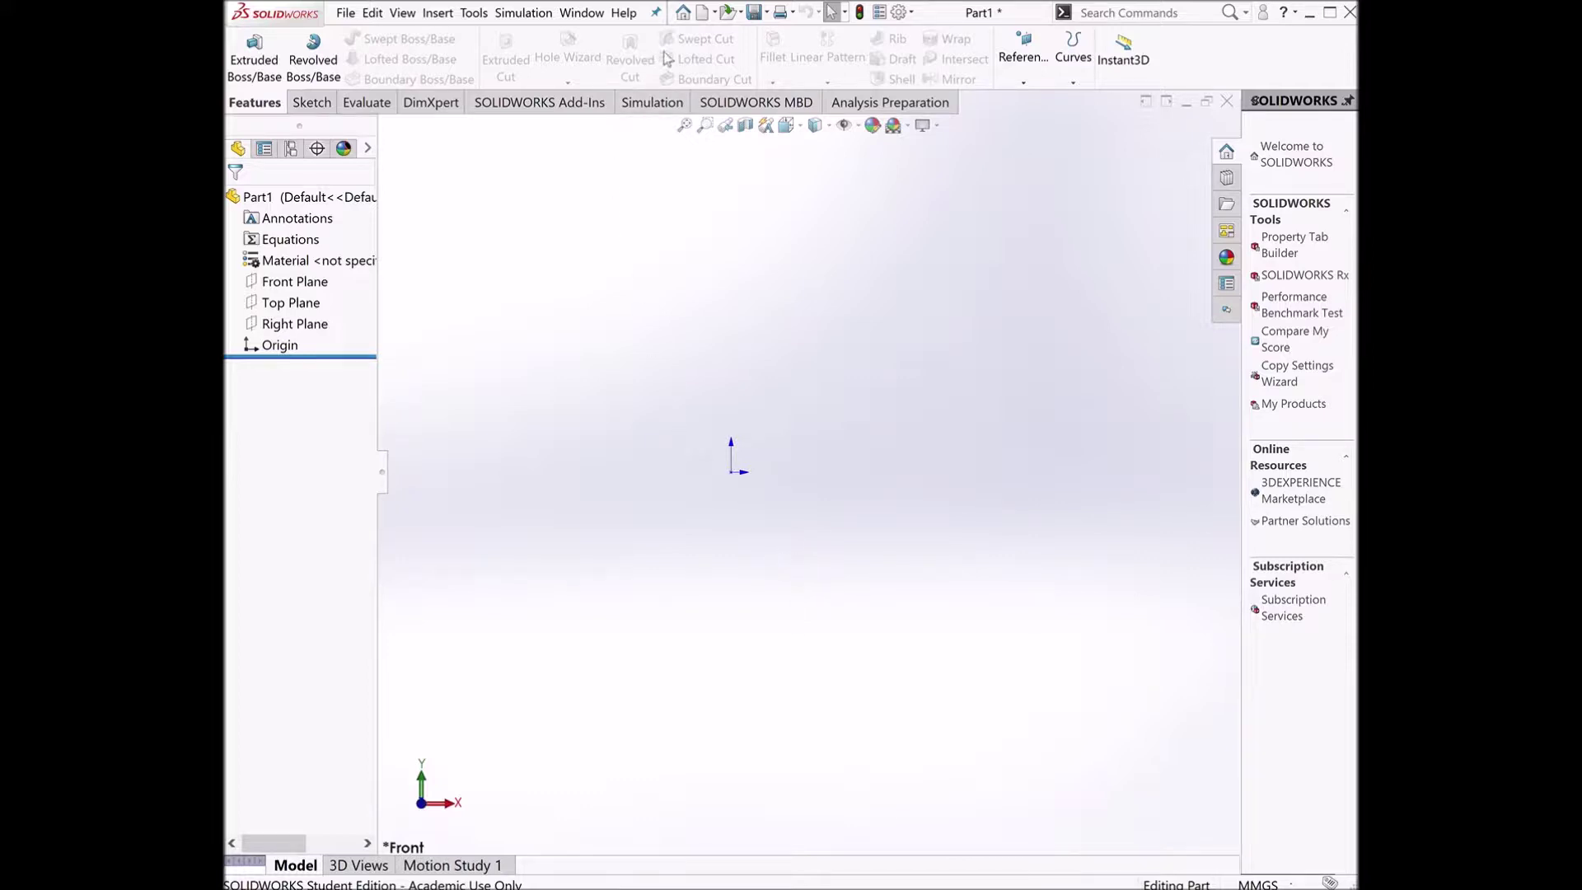
pyautogui.click(751, 13)
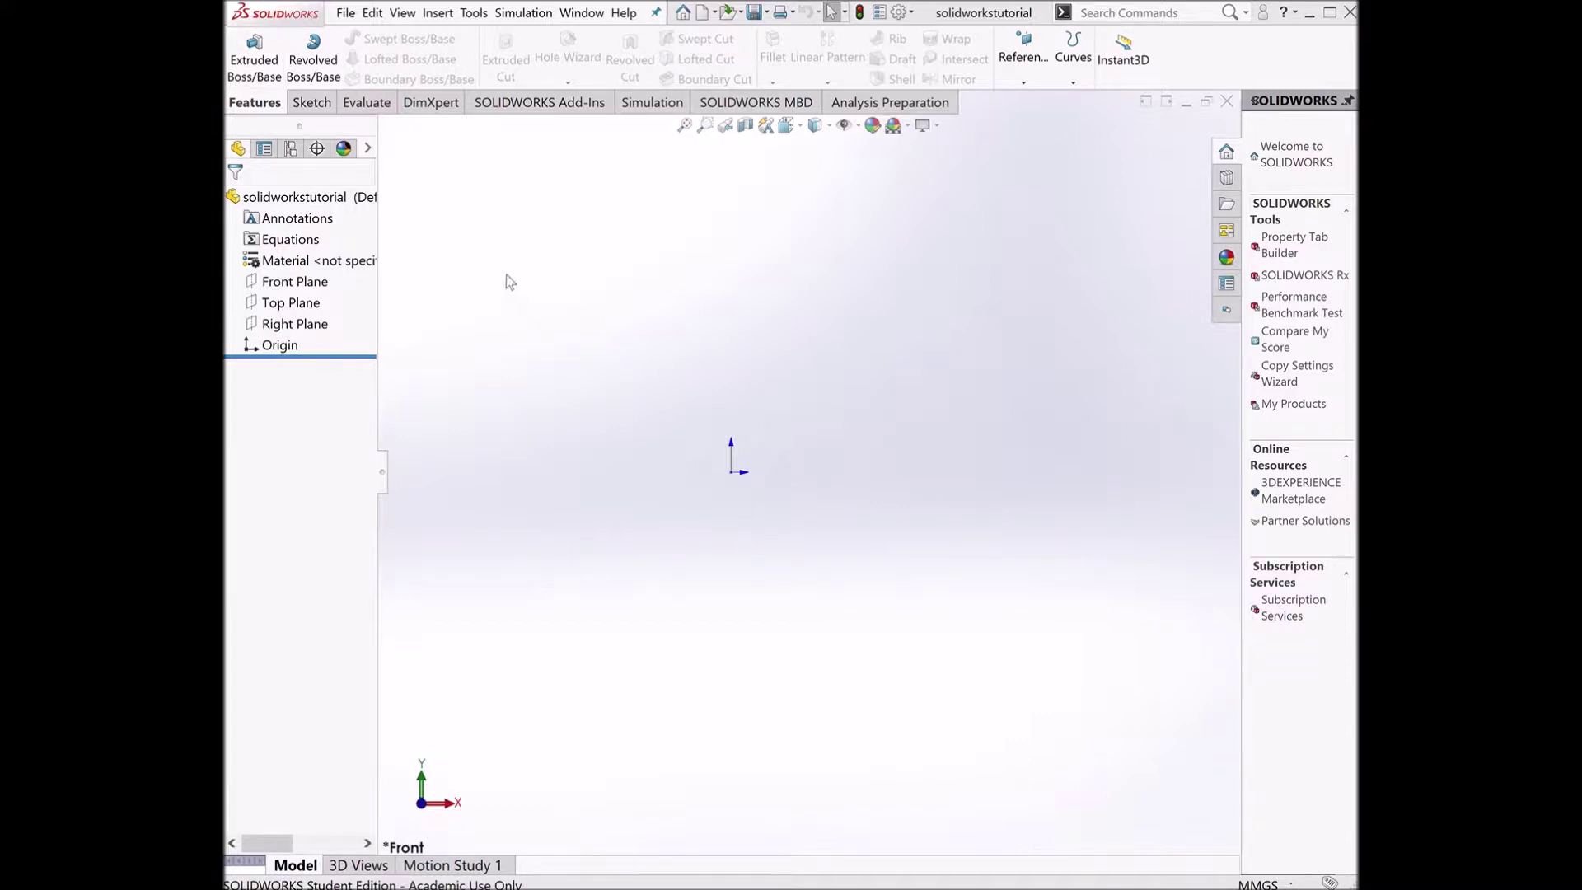
# - Start an Extruded Boss/Base sketch on the Front Plane and draw a corner rectangle from the origin, about 69 by 57 mm
pyautogui.click(253, 75)
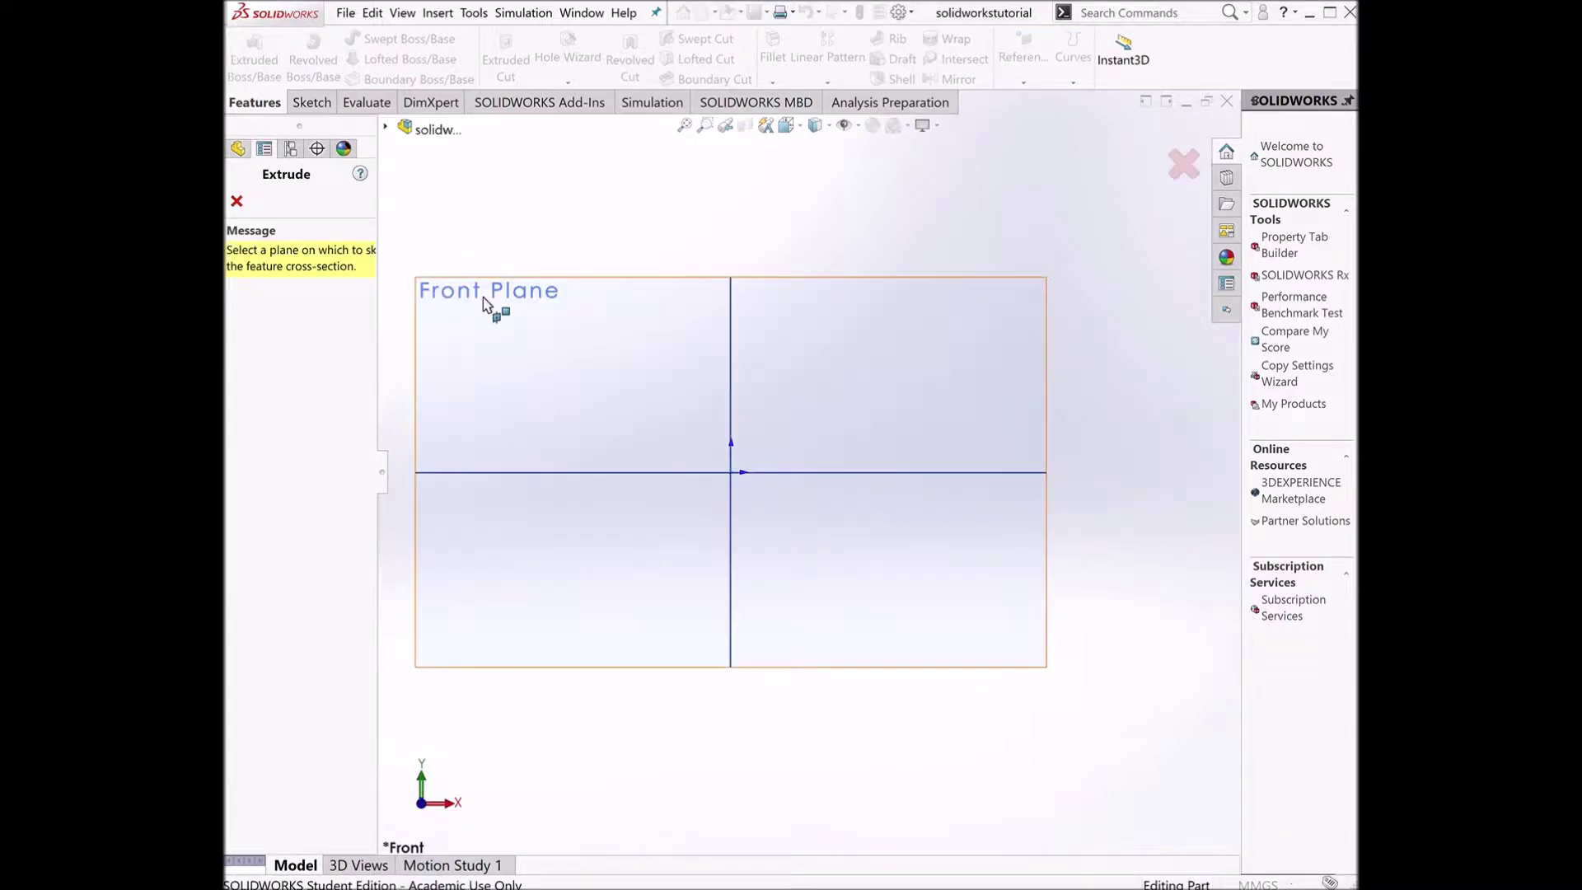
pyautogui.click(536, 356)
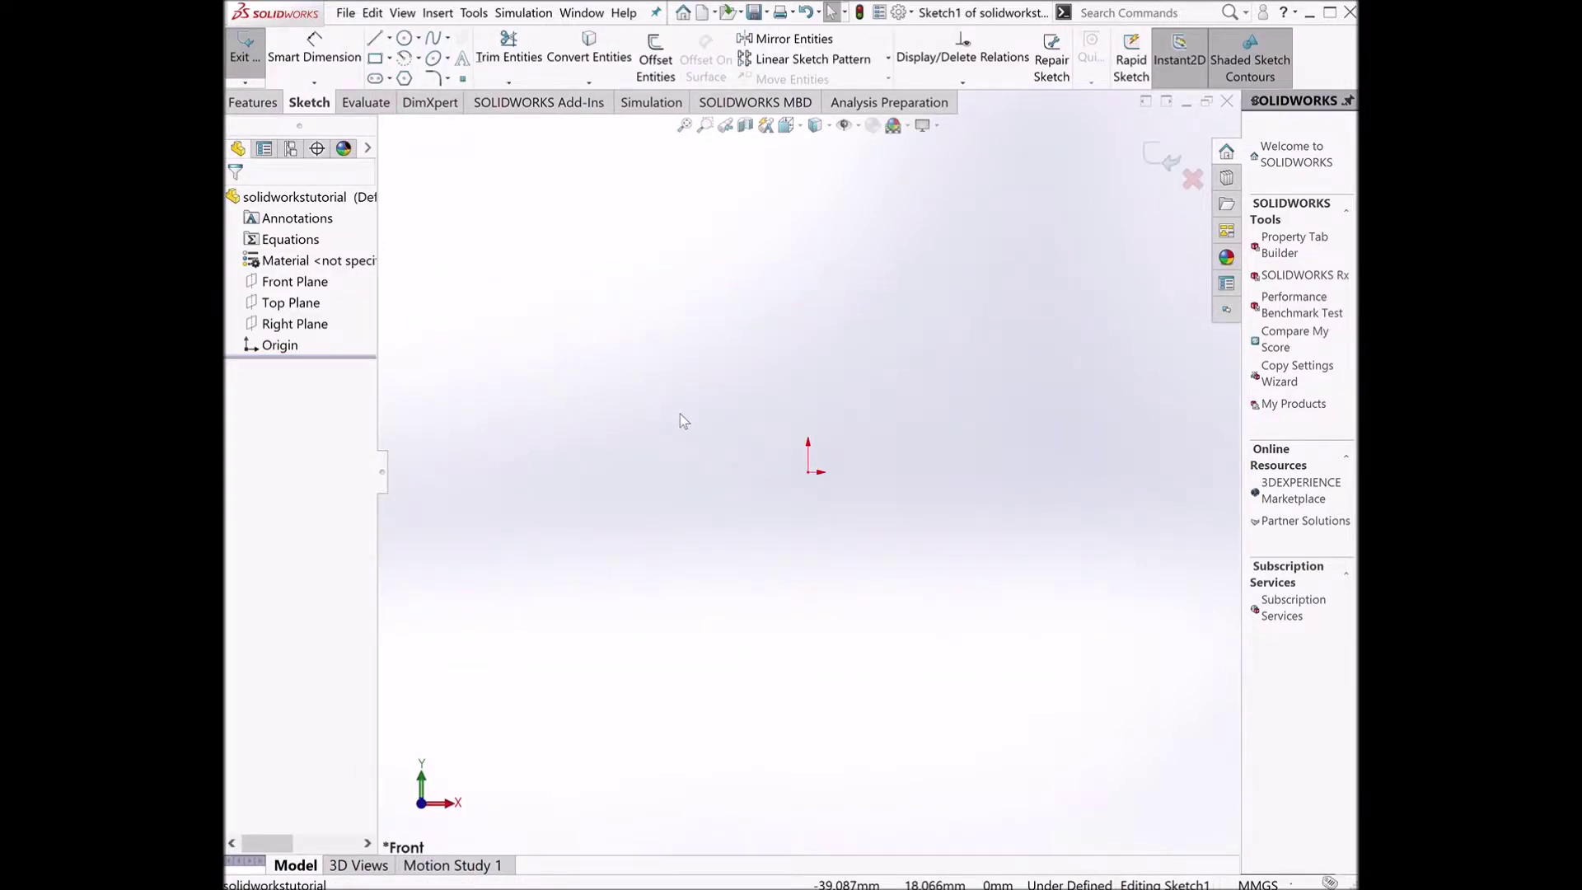
pyautogui.click(376, 59)
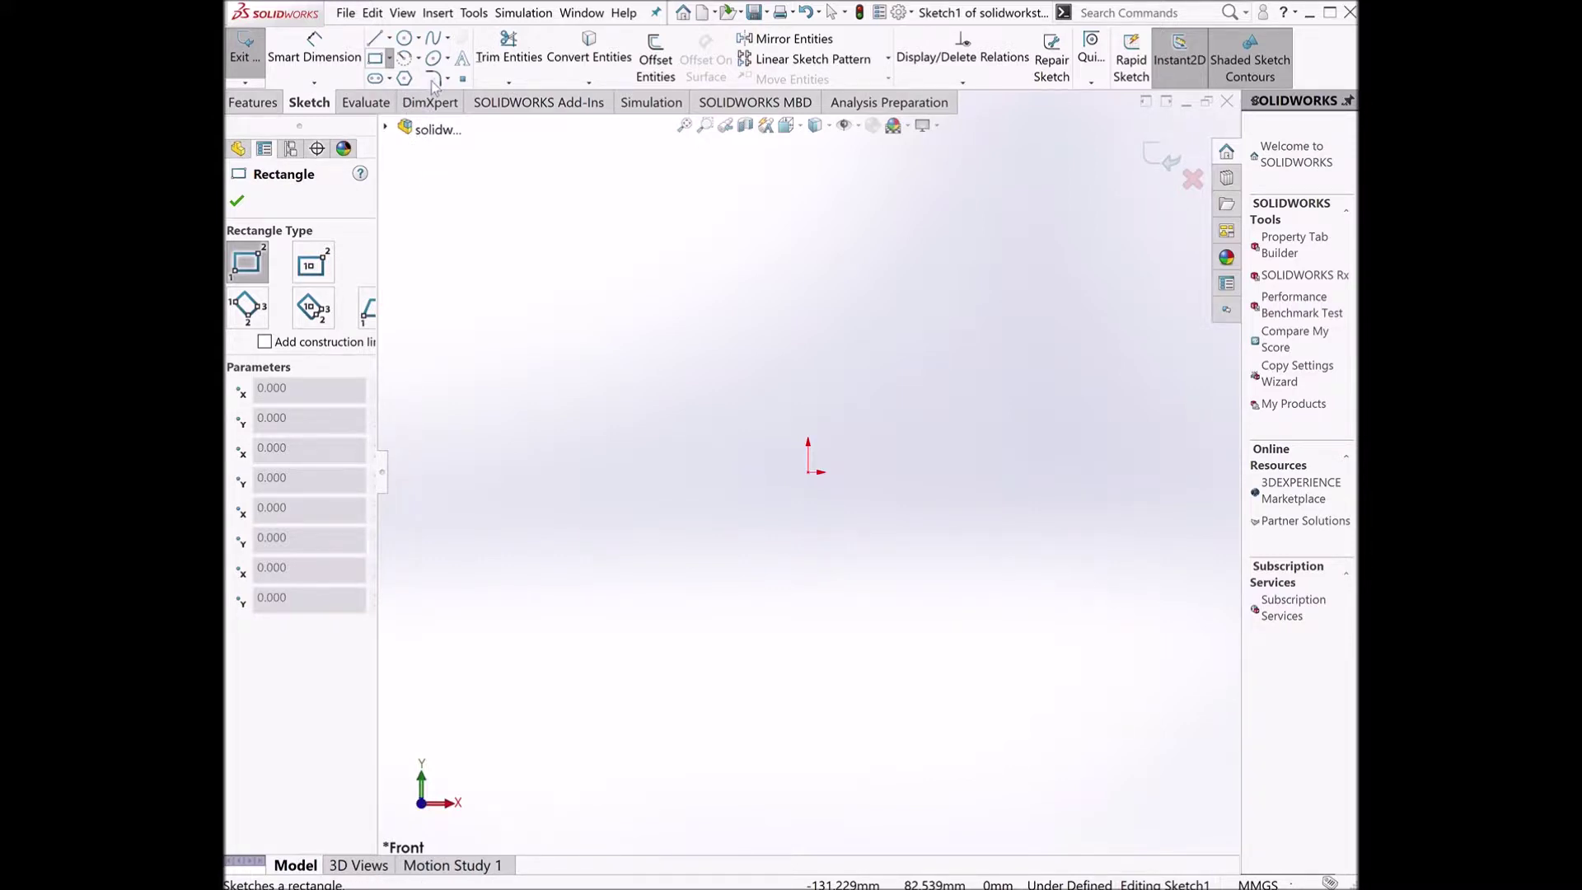
pyautogui.press('Escape')
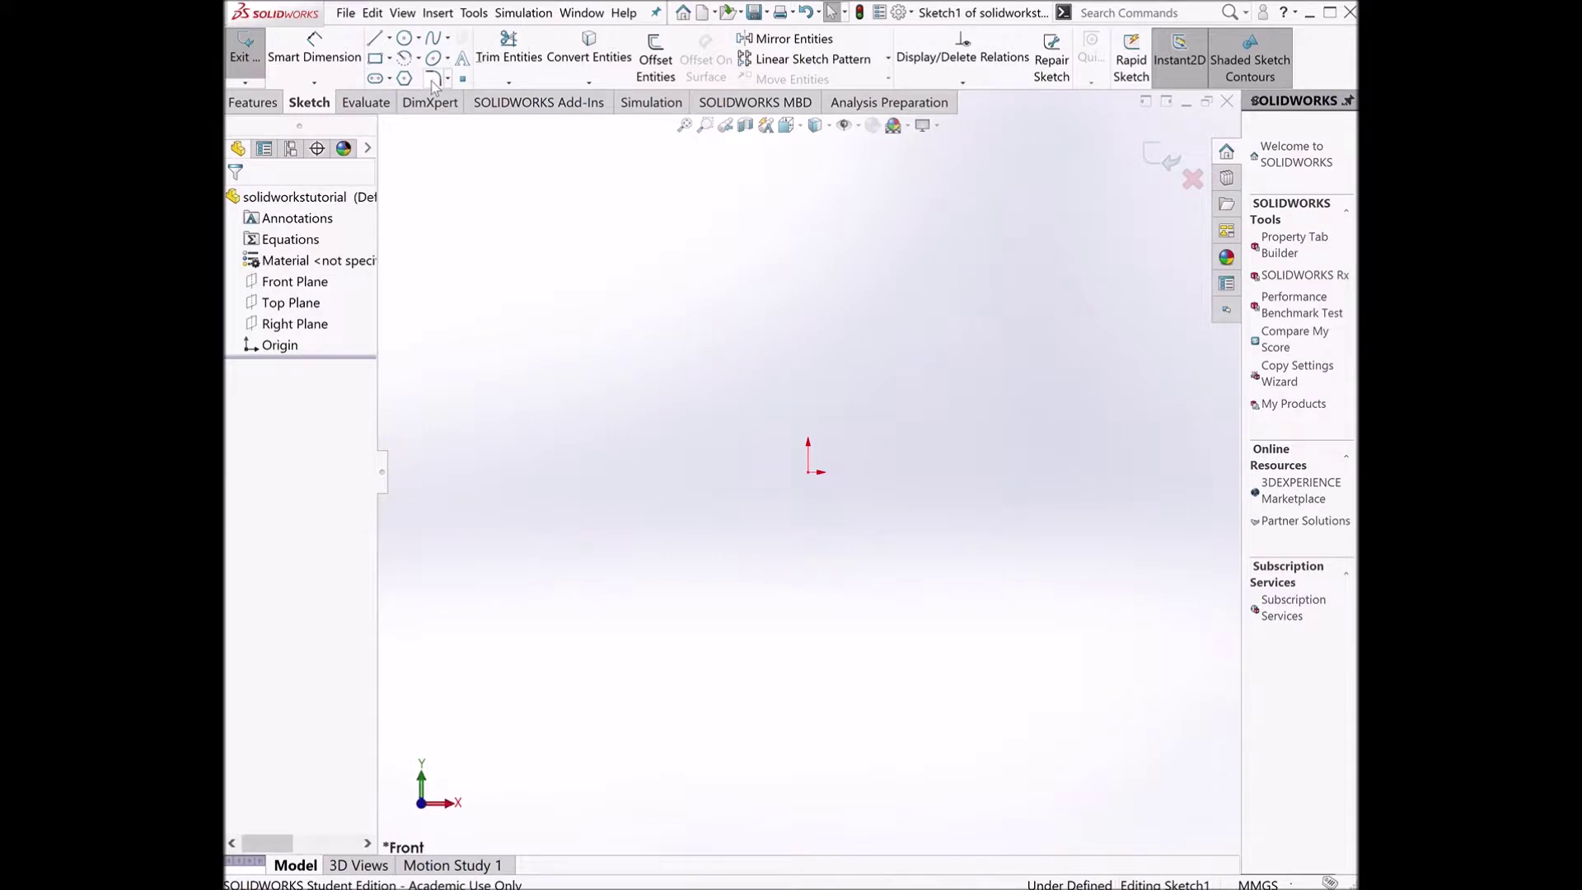
pyautogui.click(809, 474)
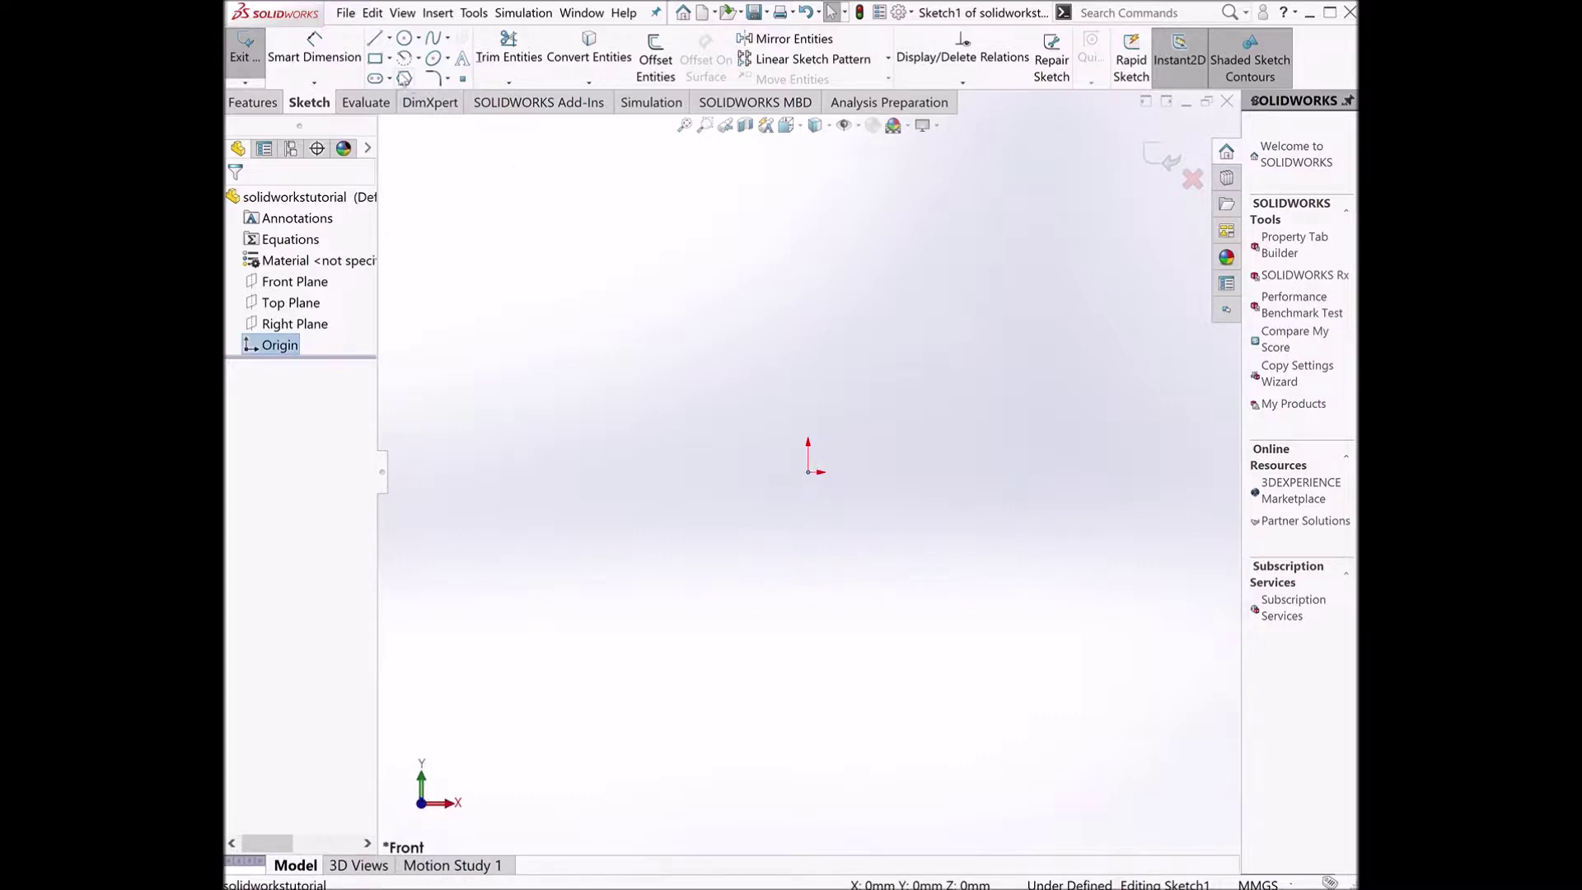
pyautogui.click(375, 57)
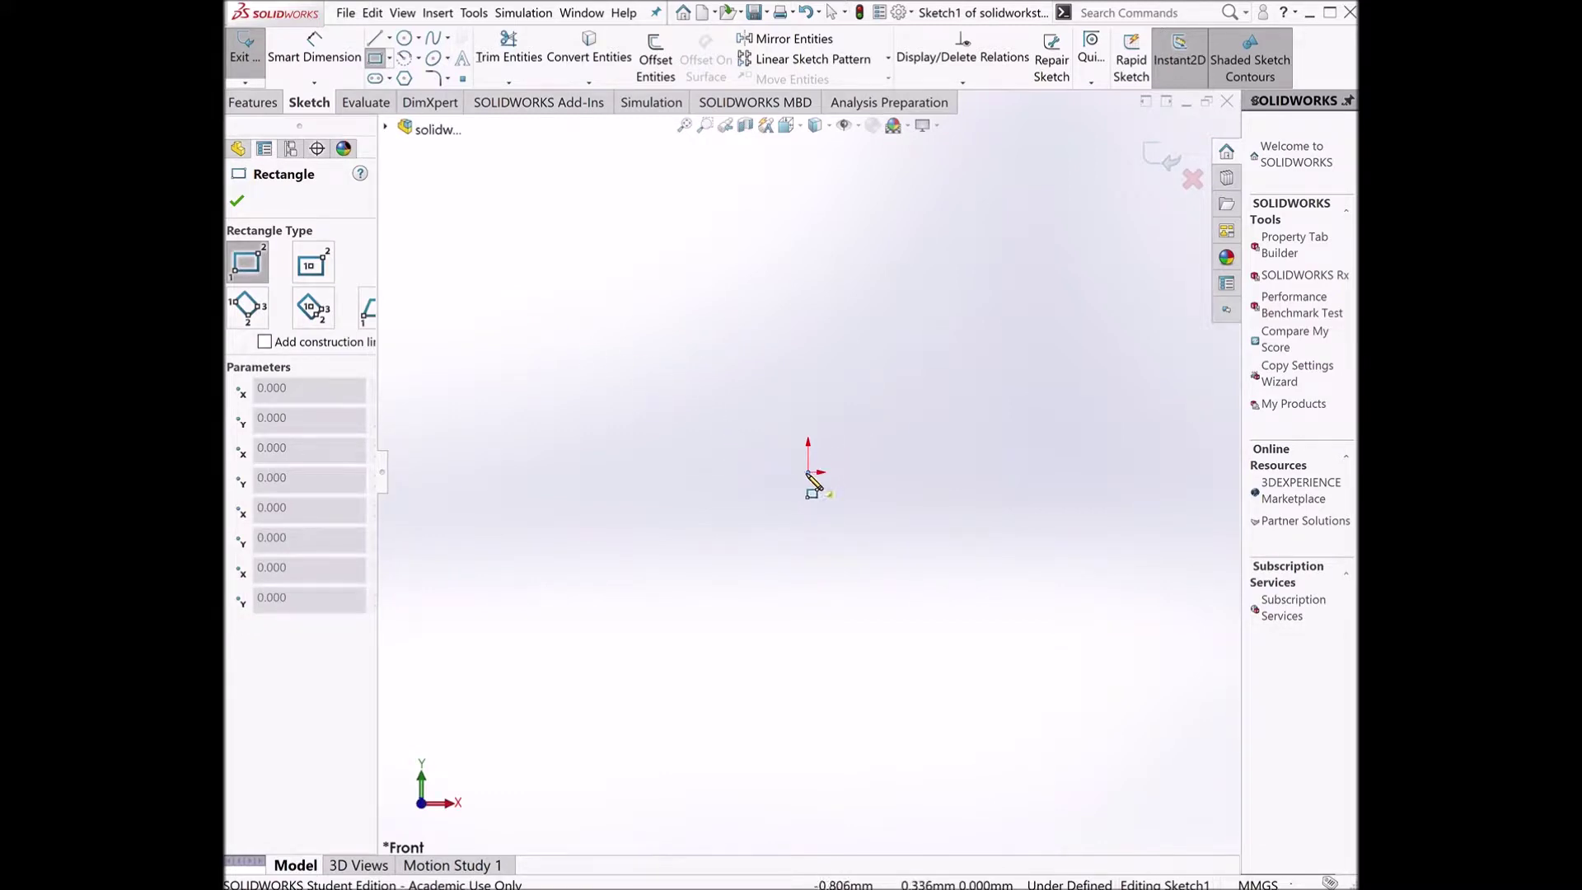
pyautogui.click(809, 472)
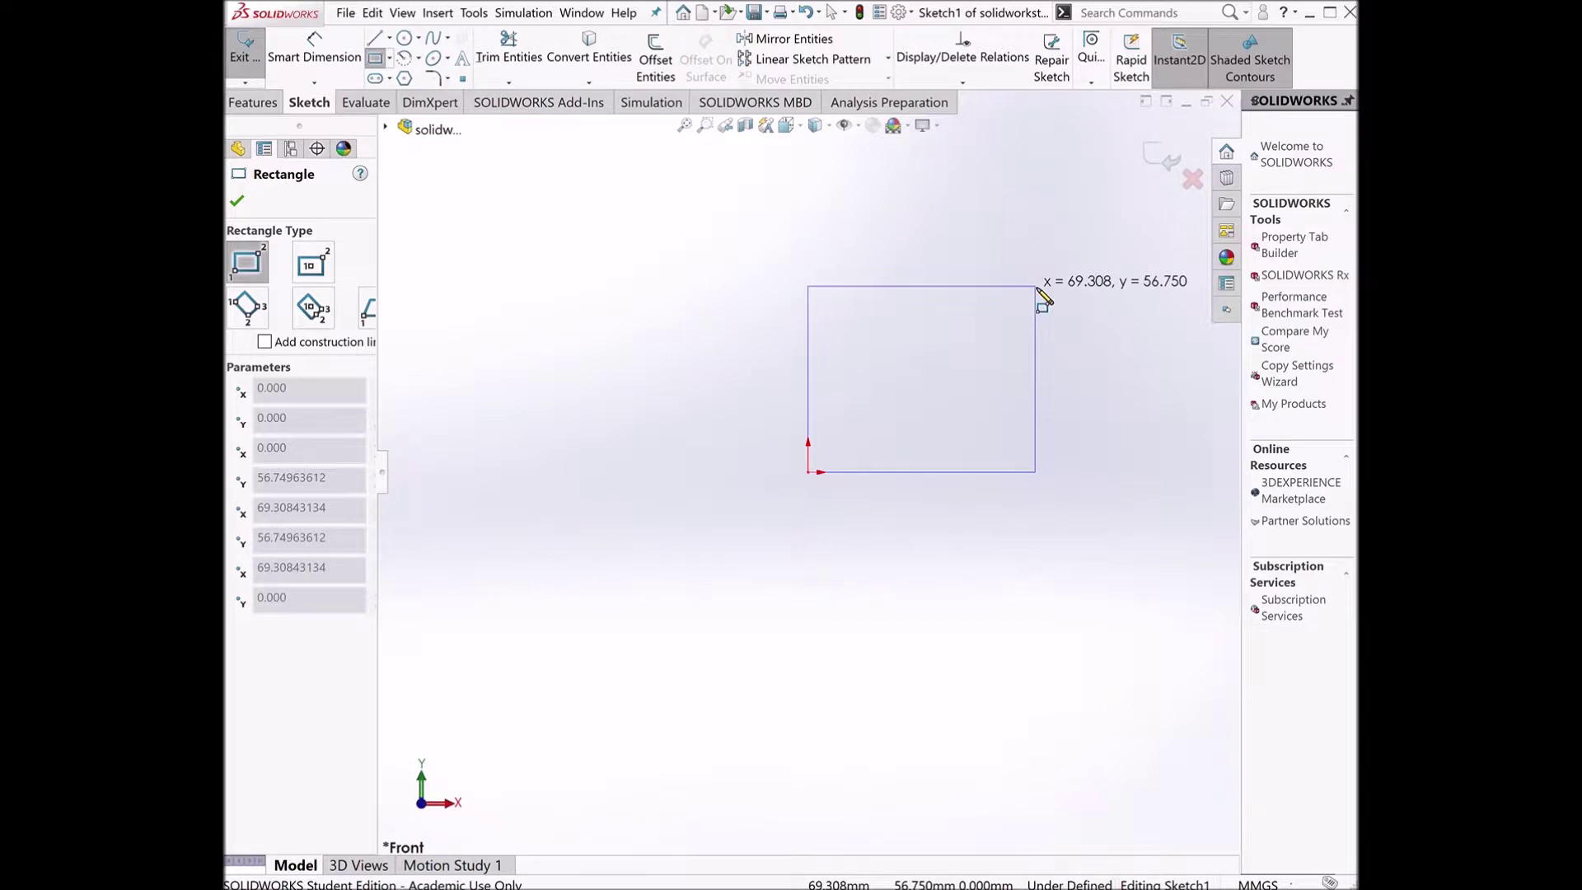
pyautogui.click(1036, 288)
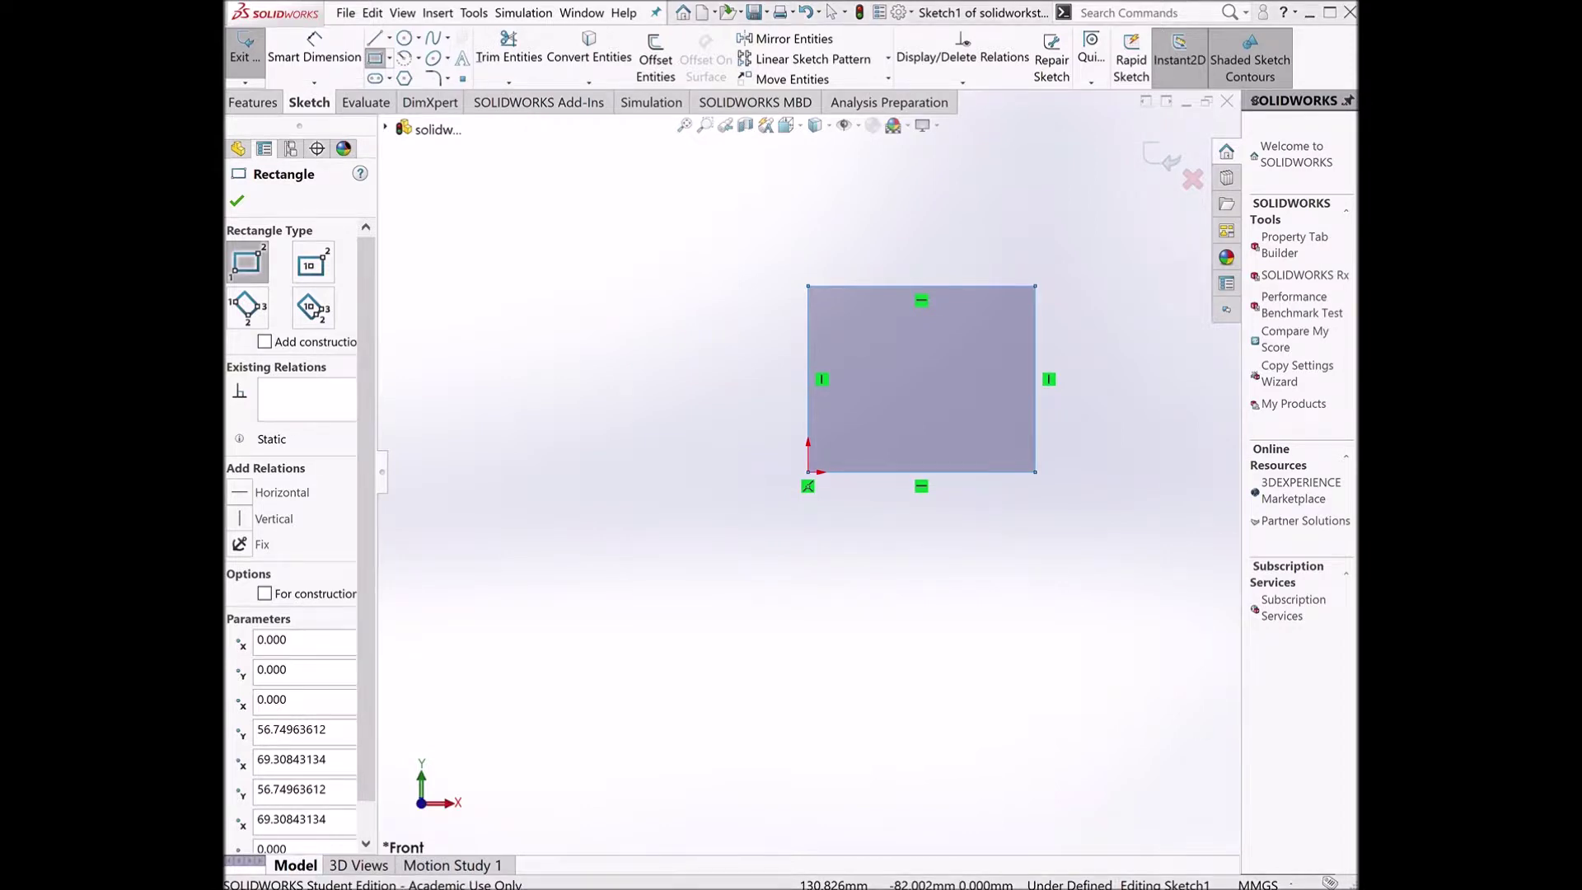
# - Dimension the rectangle's top edge with Smart Dimension and set its width to 120 mm
pyautogui.click(332, 57)
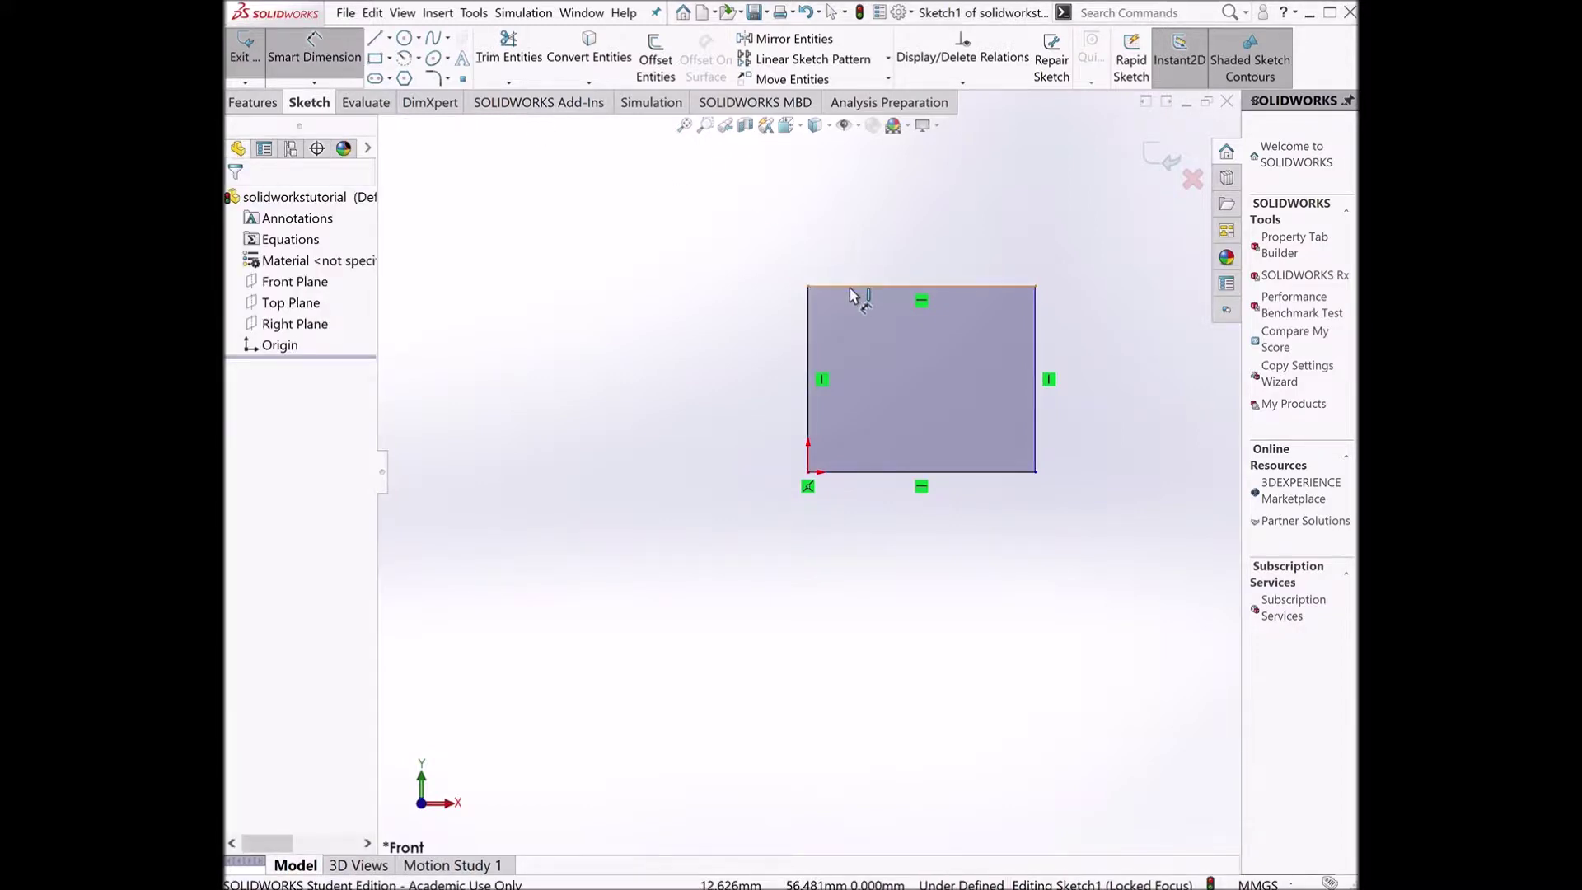
pyautogui.click(853, 292)
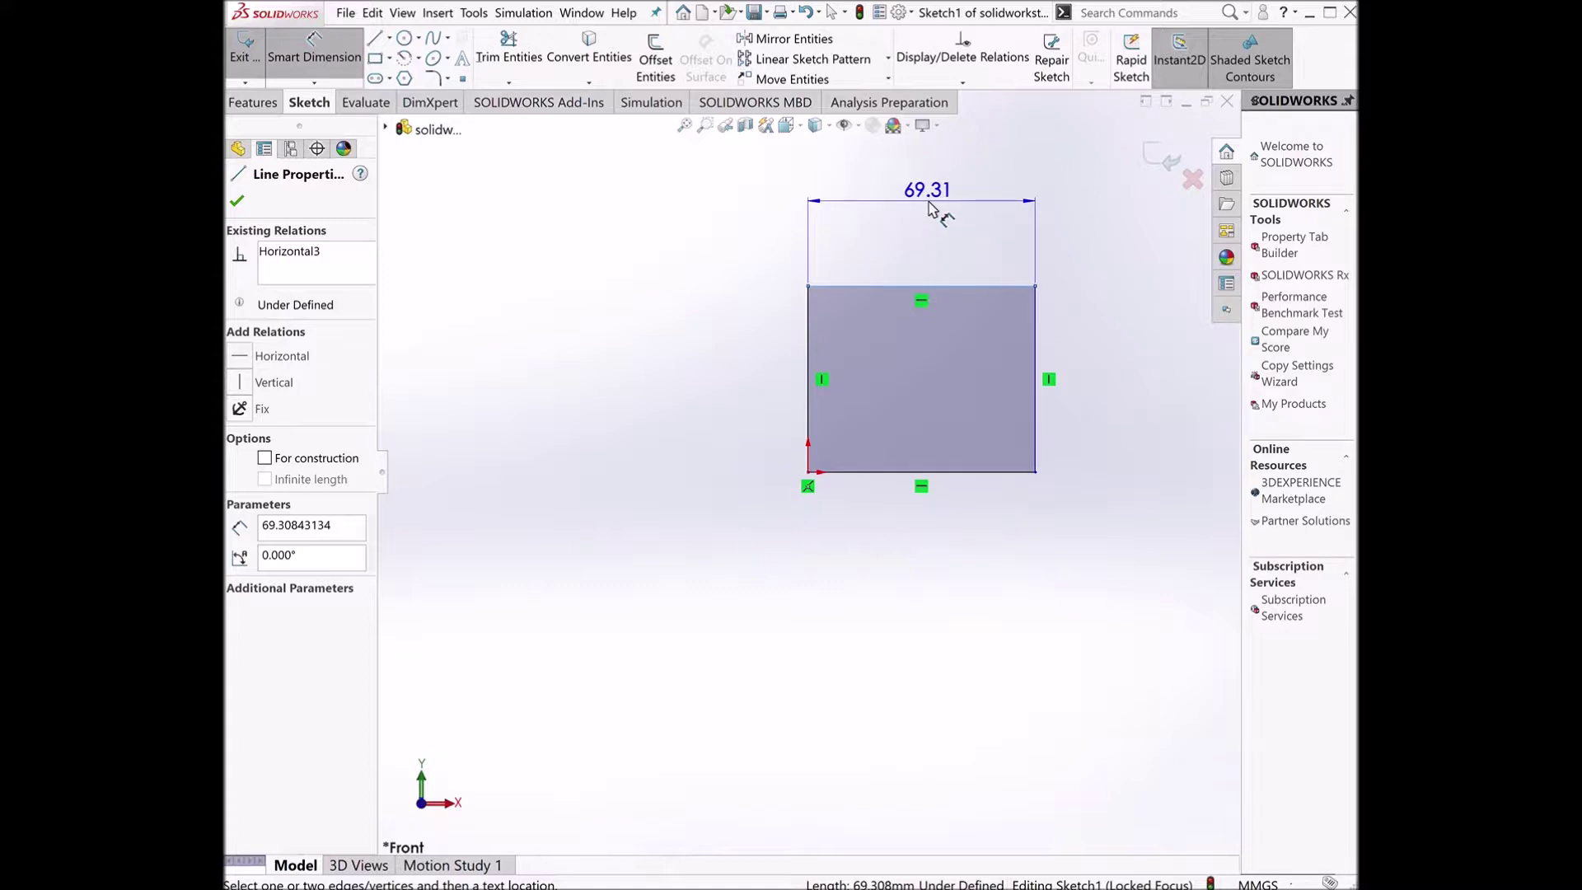
pyautogui.click(933, 209)
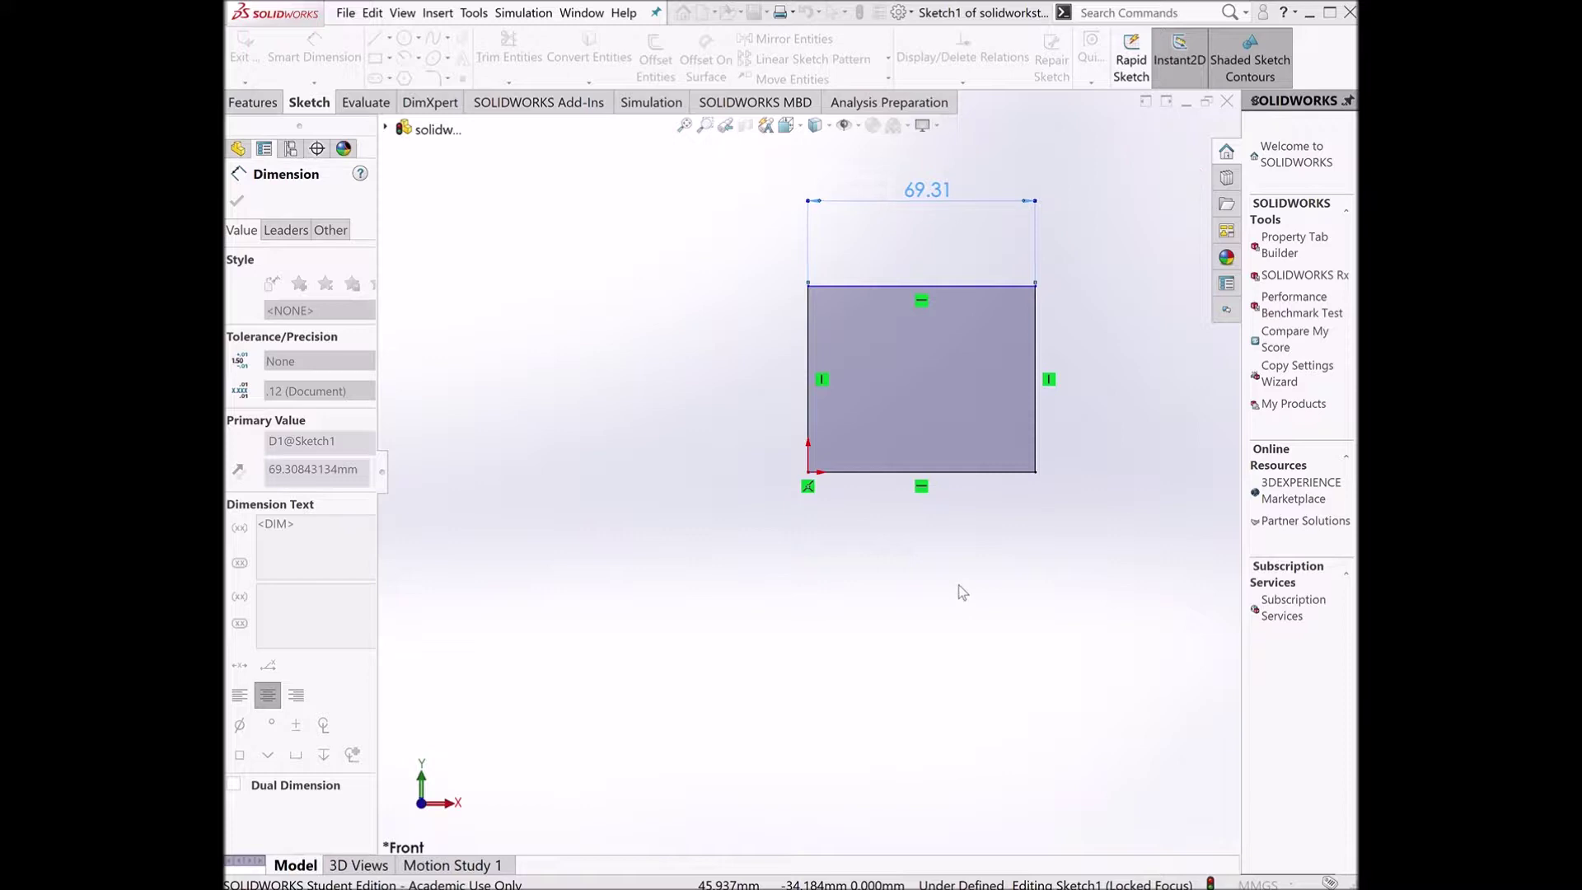
pyautogui.write('120')
pyautogui.press('Return')
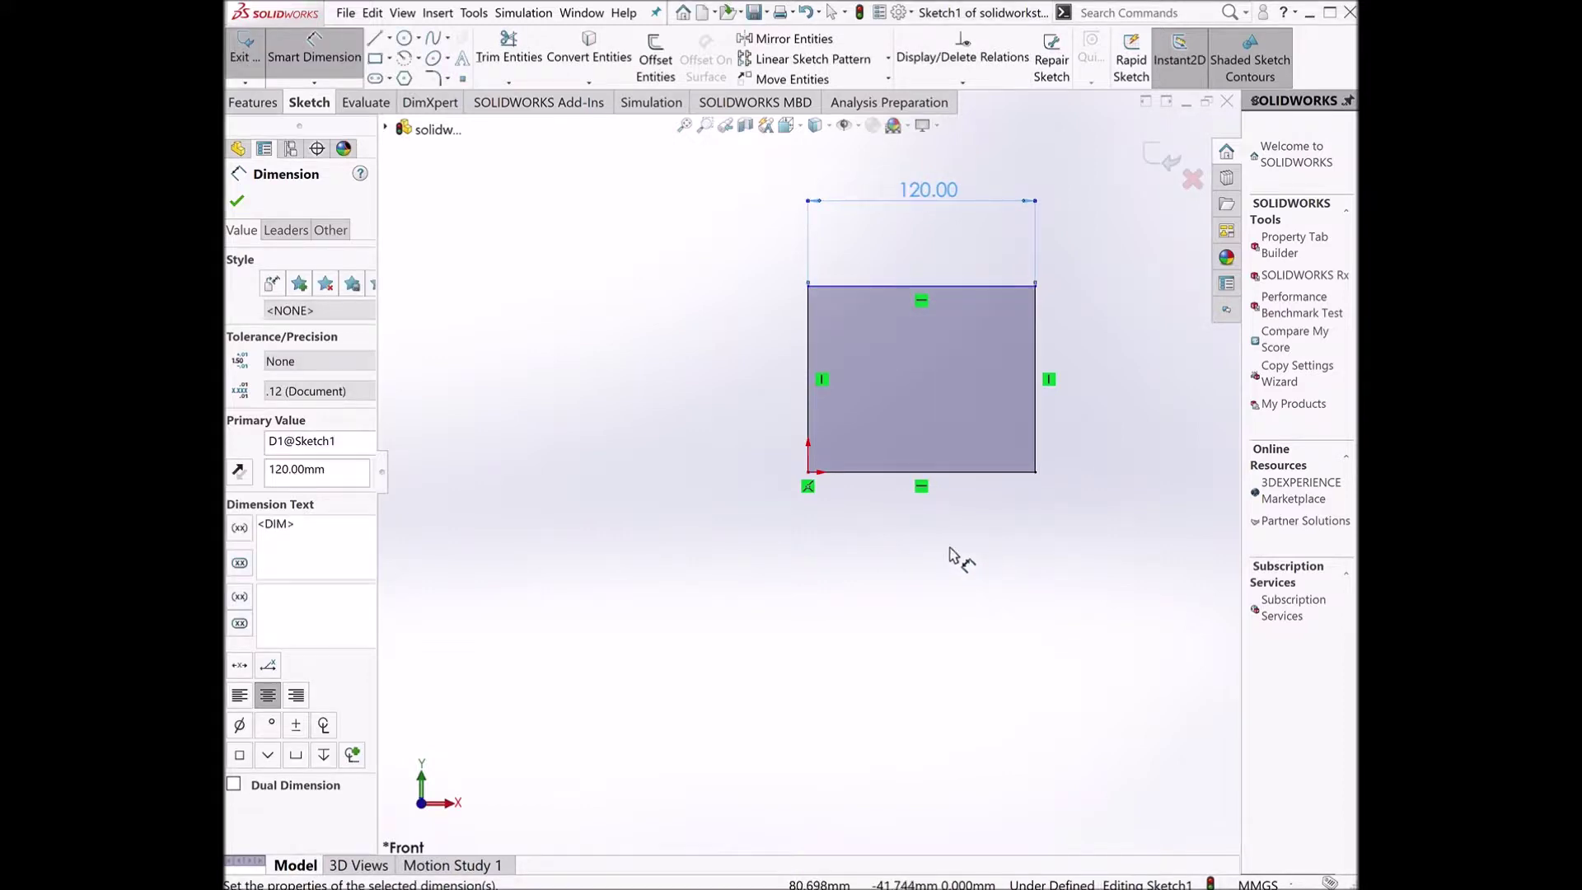
# - Dimension the rectangle's right edge and set its height to 120 mm
pyautogui.click(1036, 436)
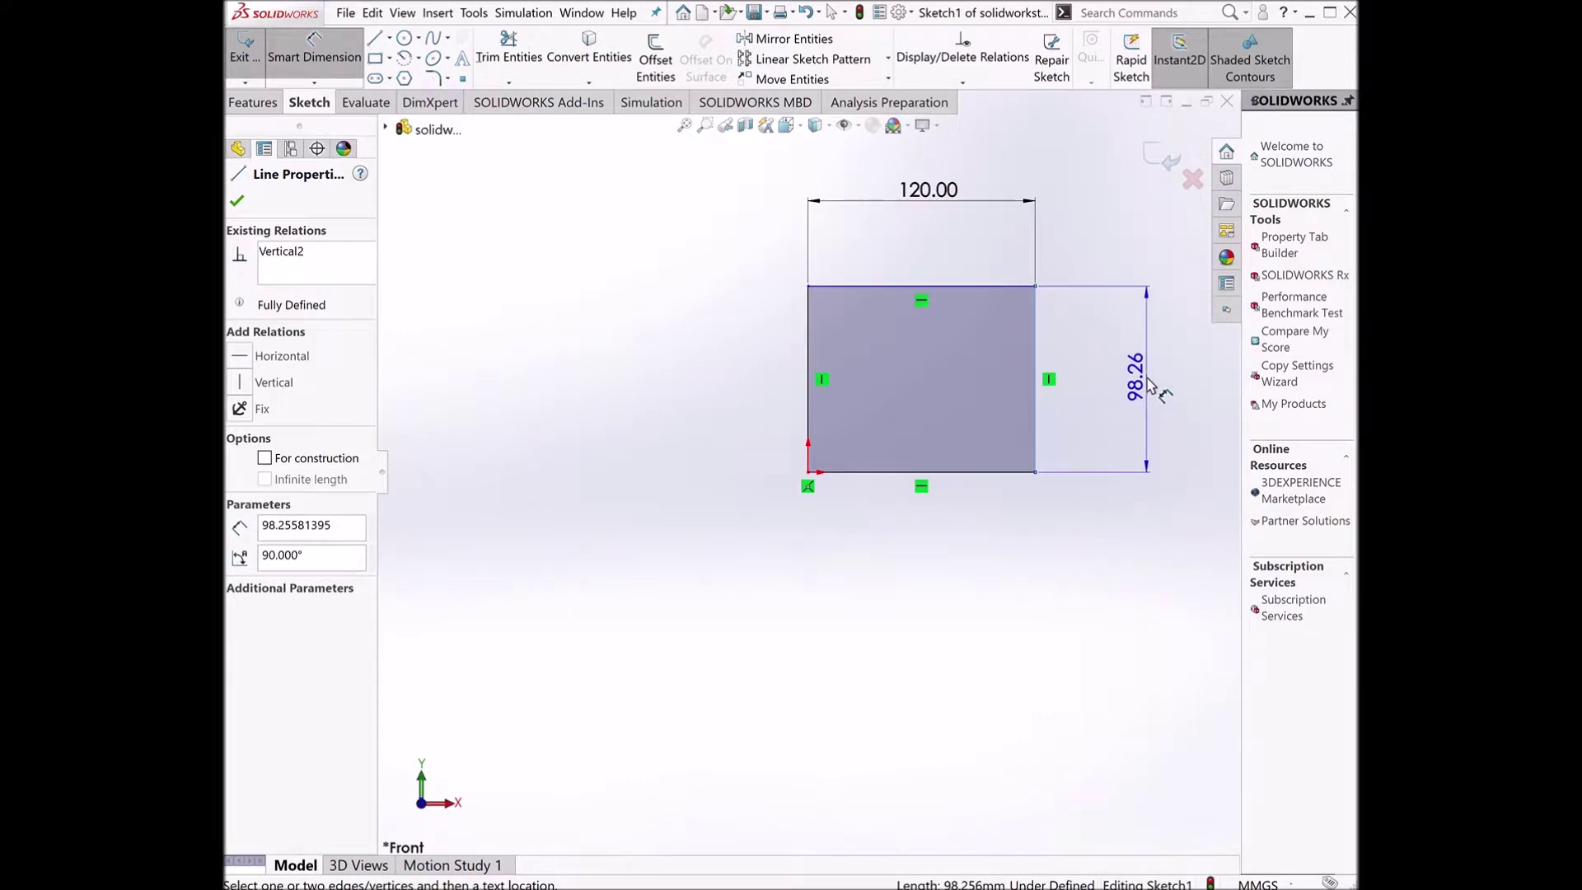
pyautogui.click(1150, 383)
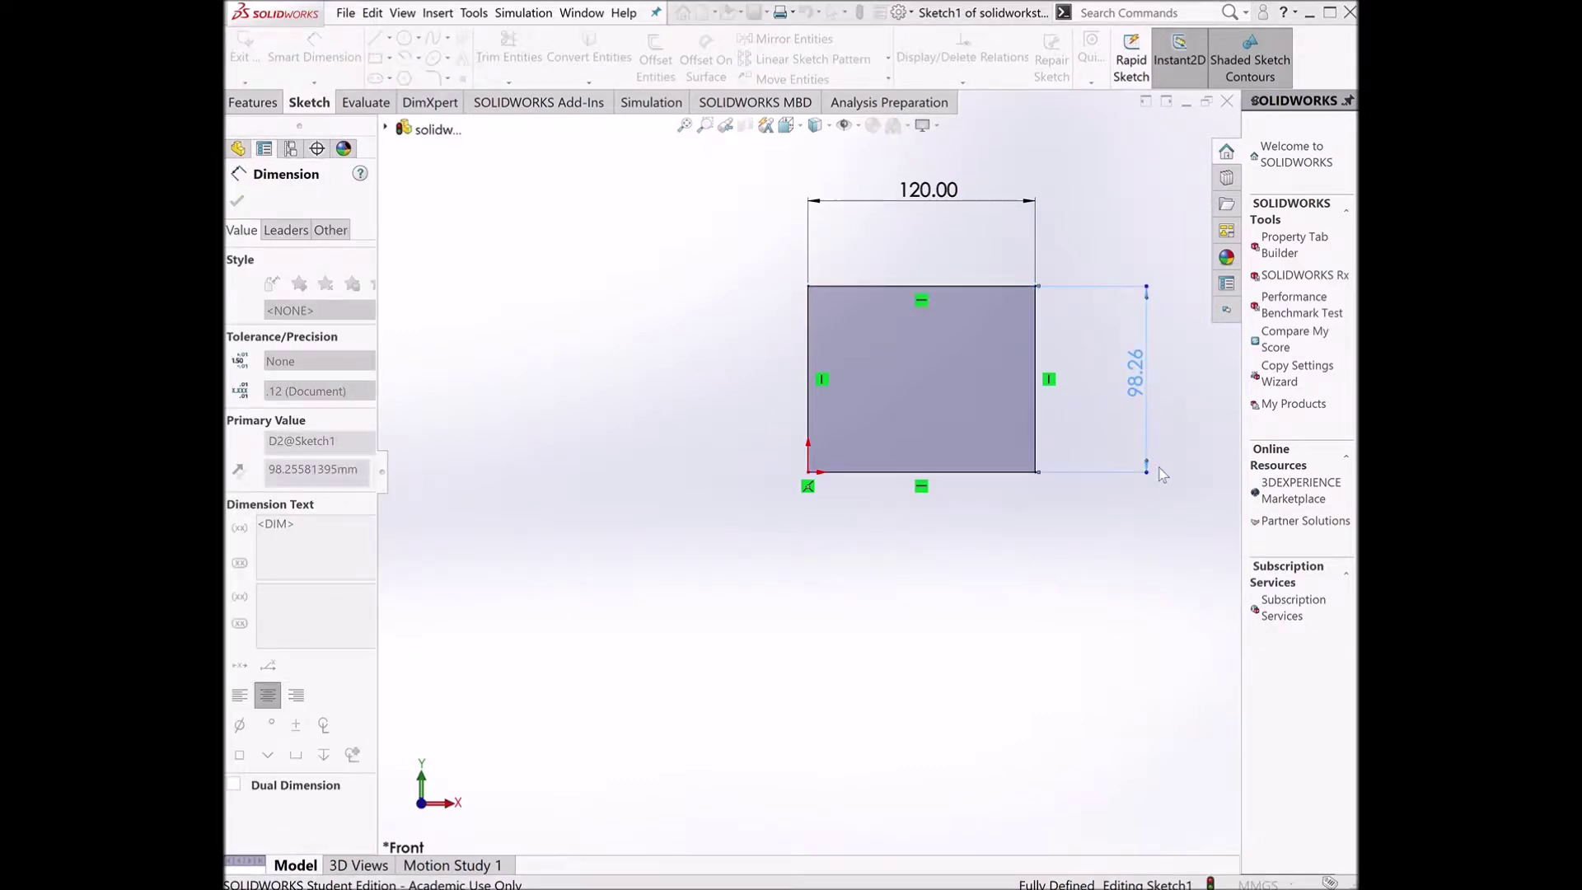
pyautogui.click(1160, 469)
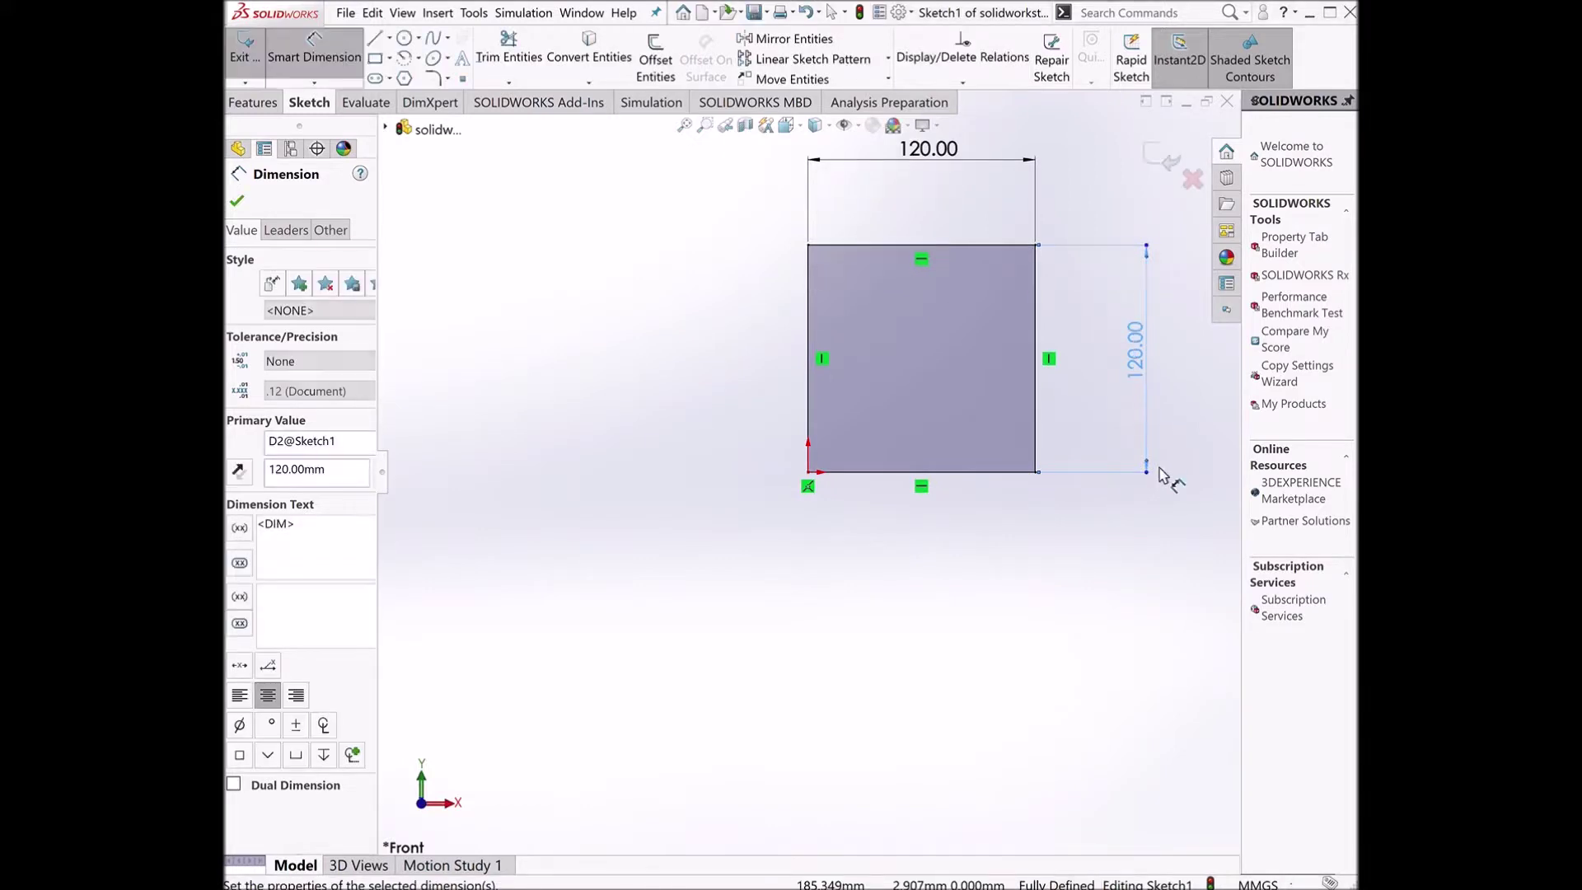
pyautogui.click(995, 647)
pyautogui.scroll(3, 961, 416)
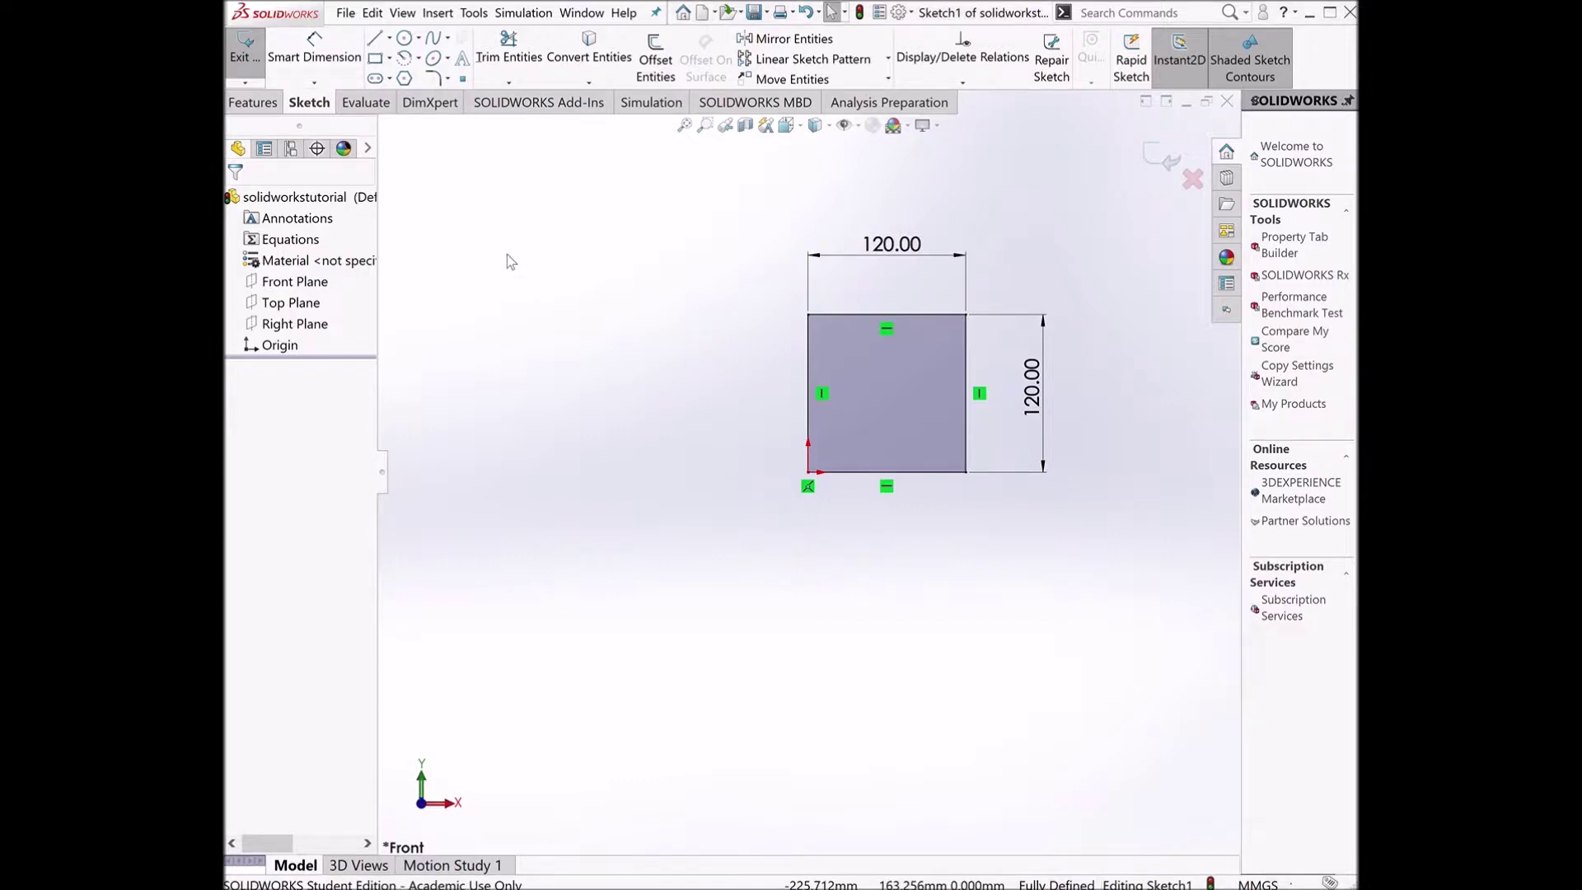
# - Exit the sketch and extrude the square as a blind boss with a depth of 30 mm
pyautogui.click(241, 69)
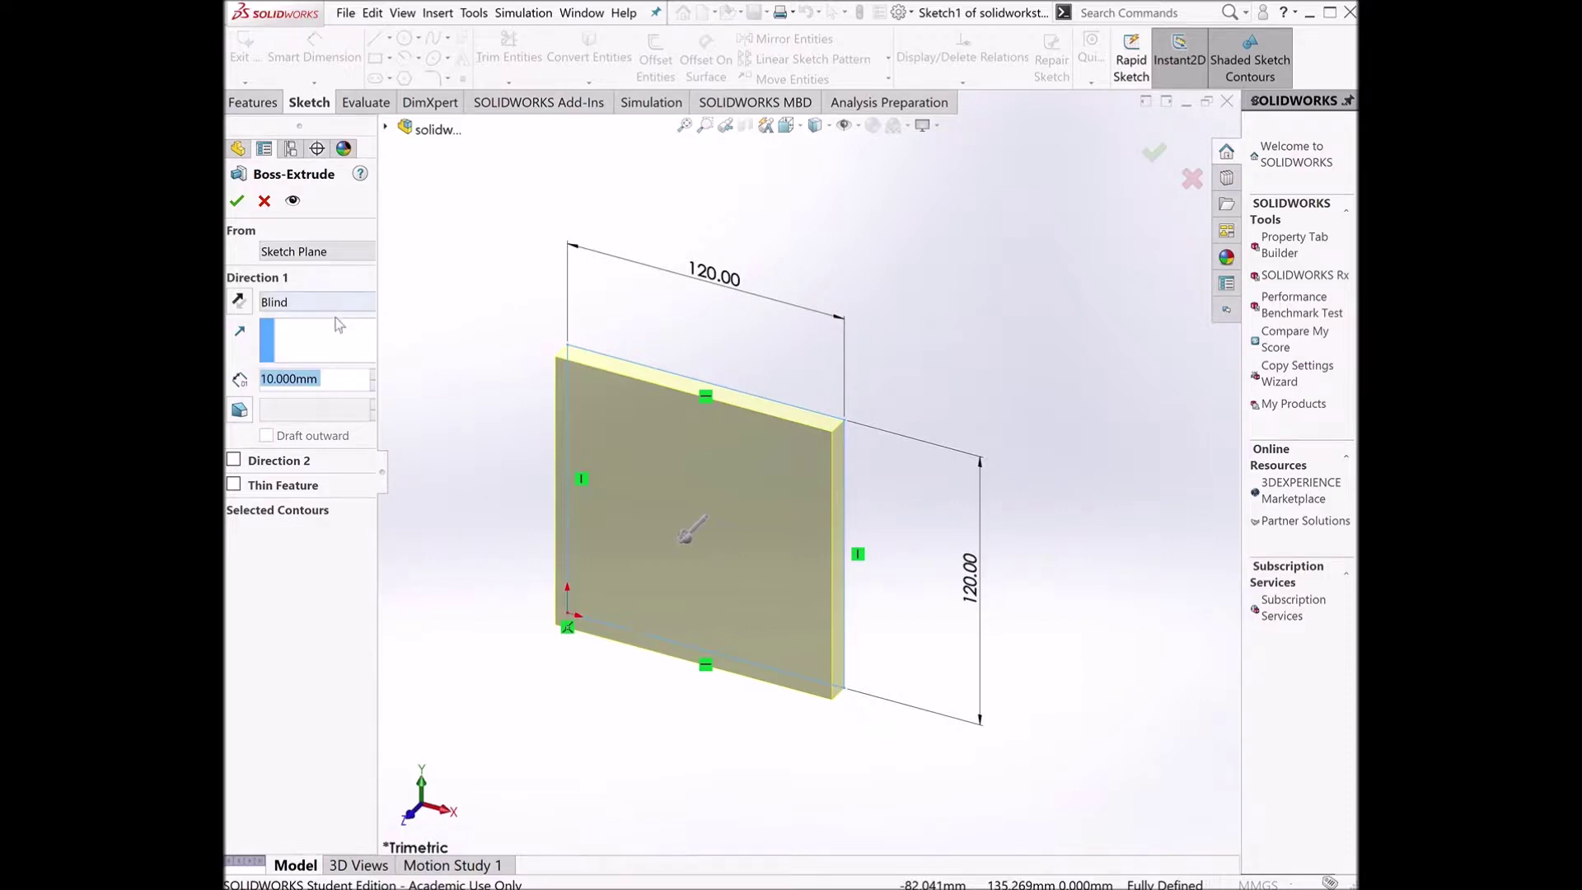
pyautogui.click(333, 388)
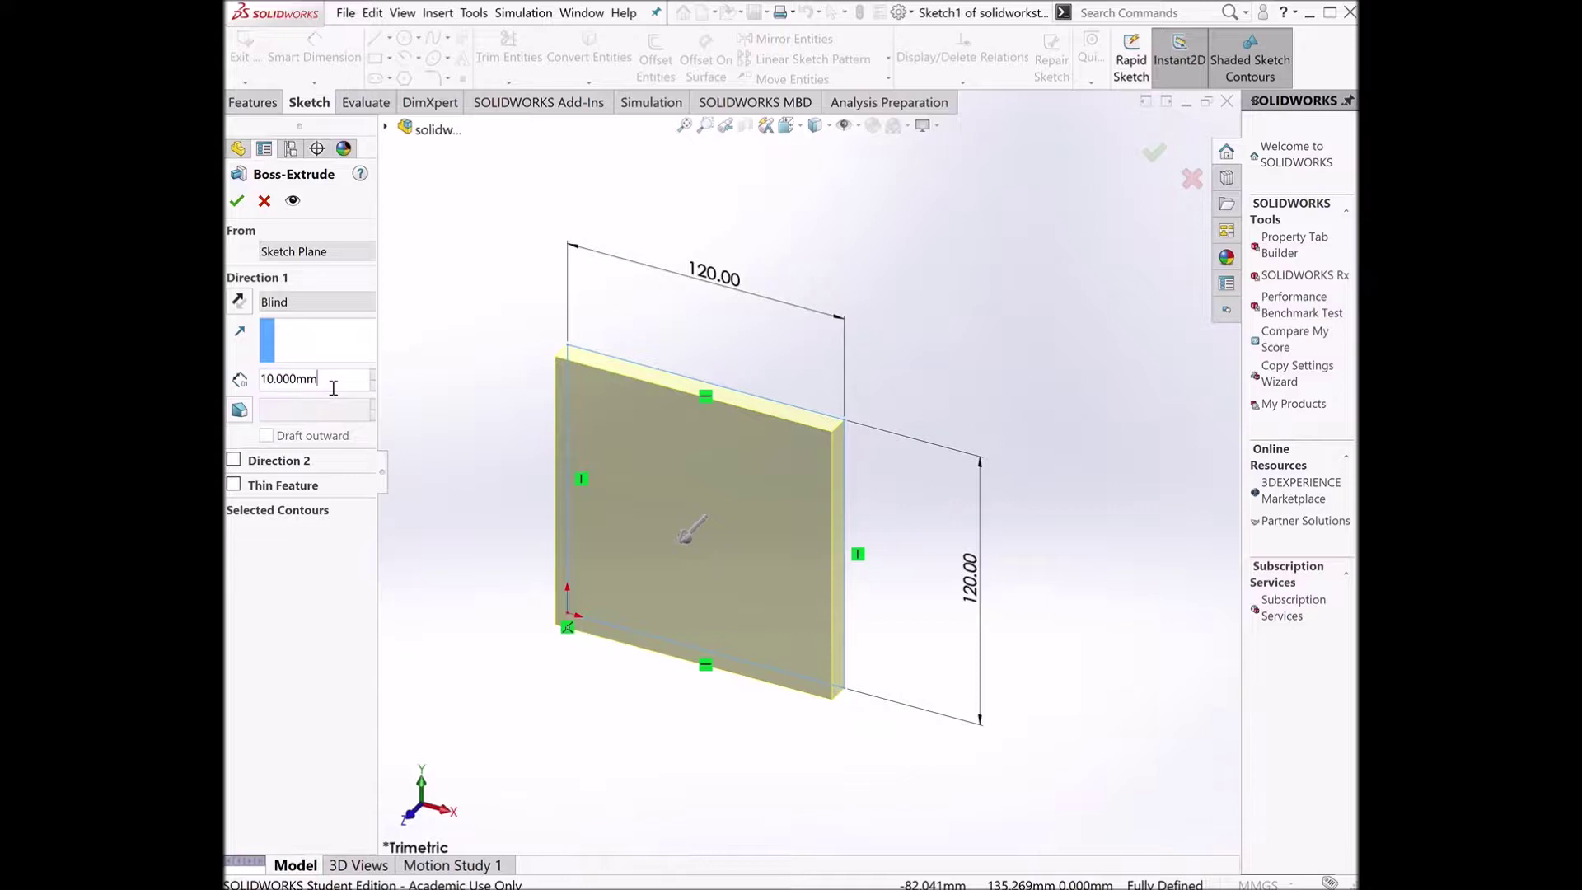
pyautogui.press('BackSpace')
pyautogui.press('BackSpace')
pyautogui.press('BackSpace')
pyautogui.press('BackSpace')
pyautogui.press('BackSpace')
pyautogui.press('BackSpace')
pyautogui.press('BackSpace')
pyautogui.press('BackSpace')
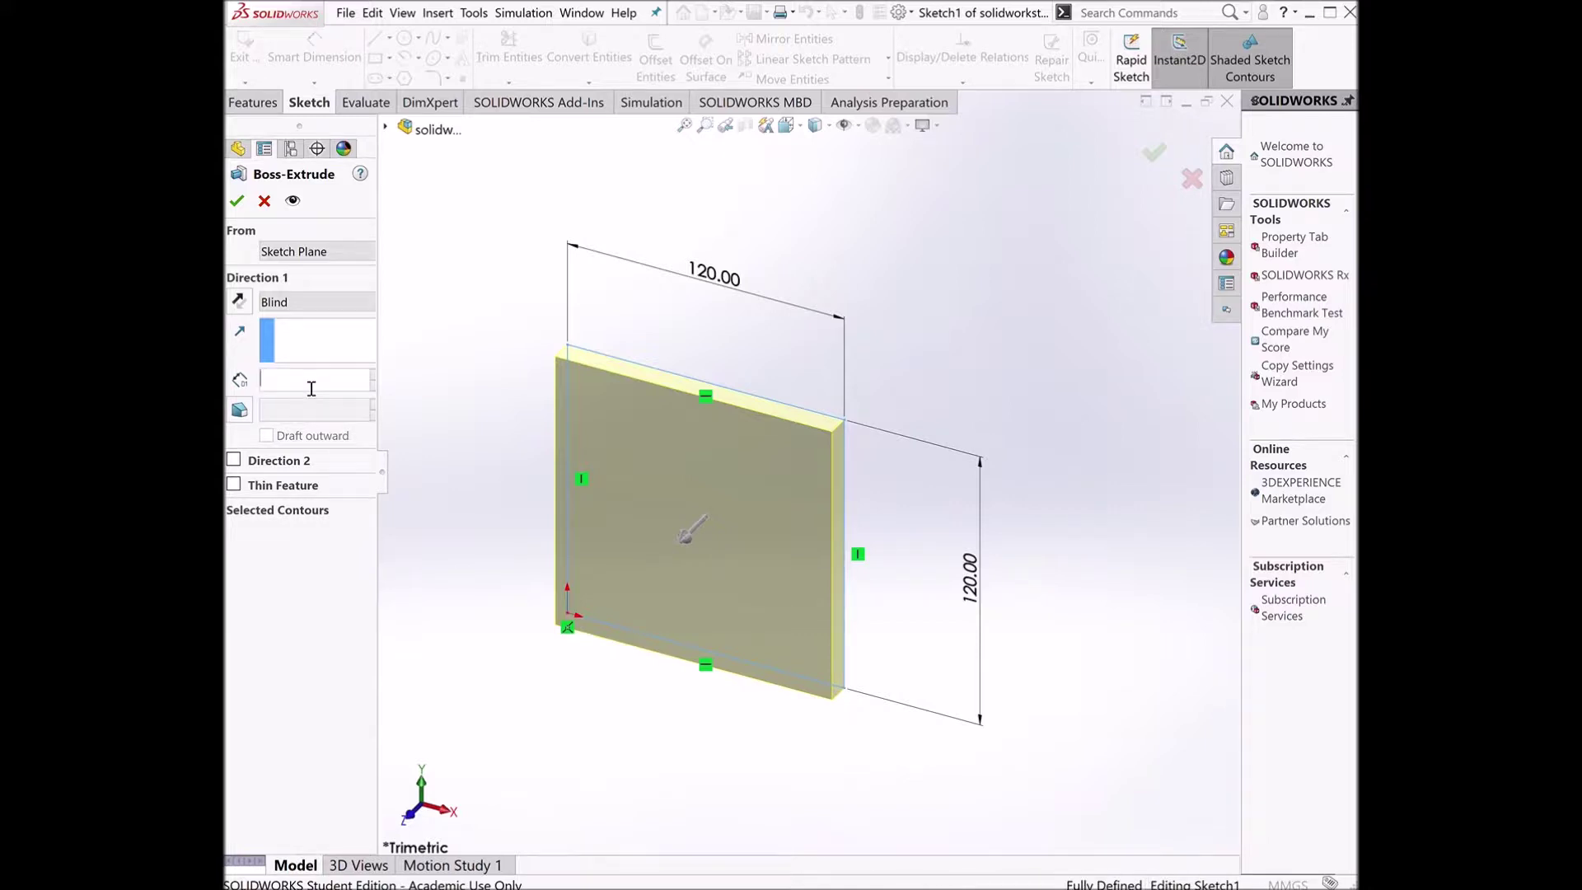
pyautogui.write('30')
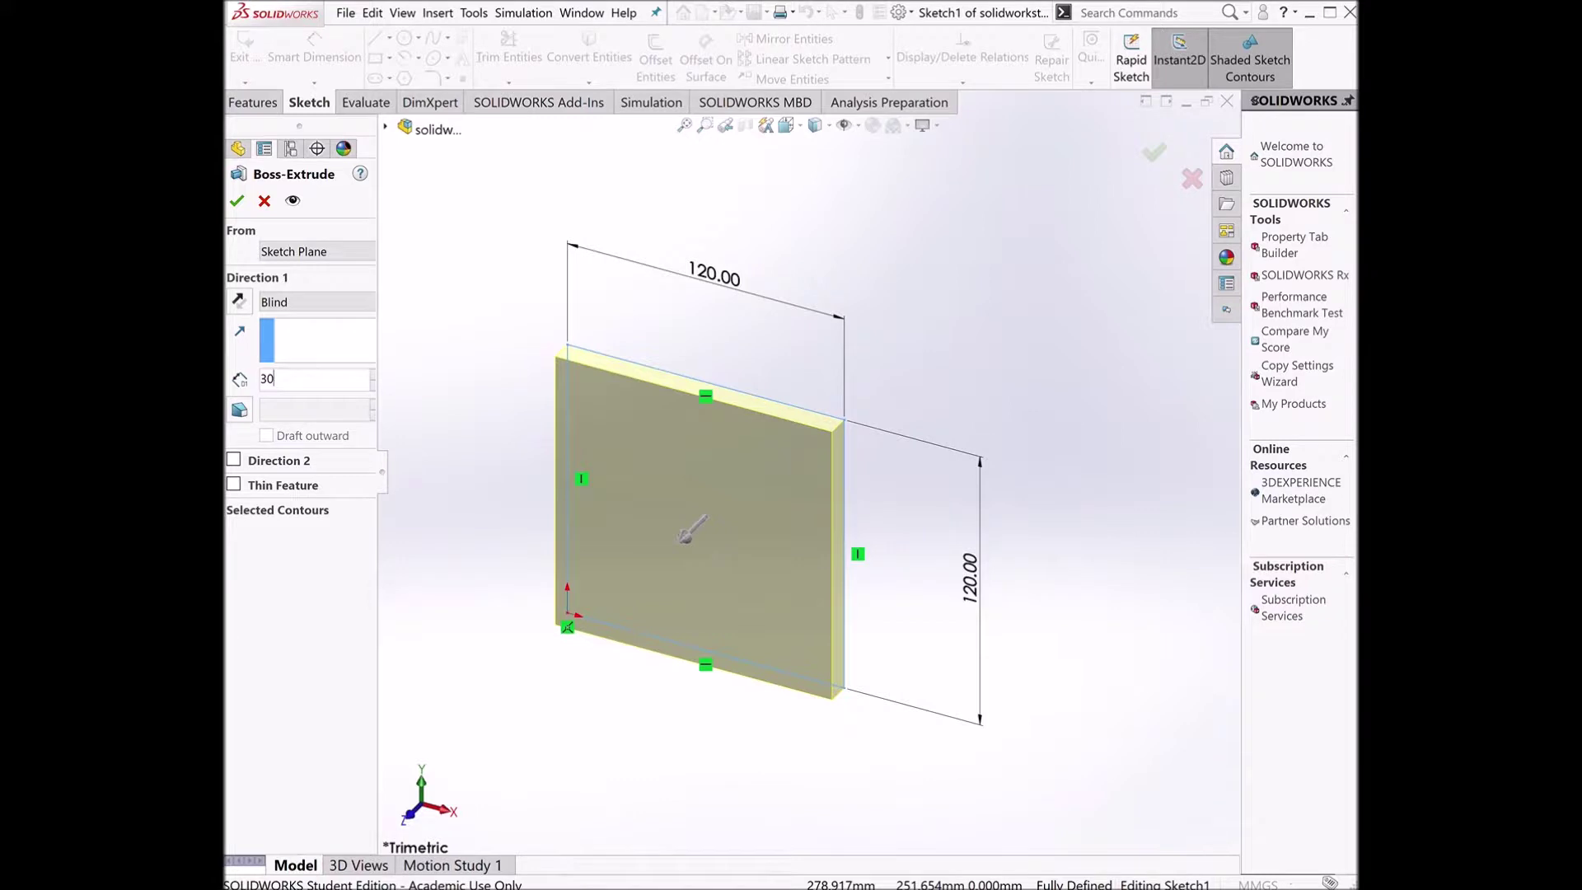
pyautogui.click(238, 206)
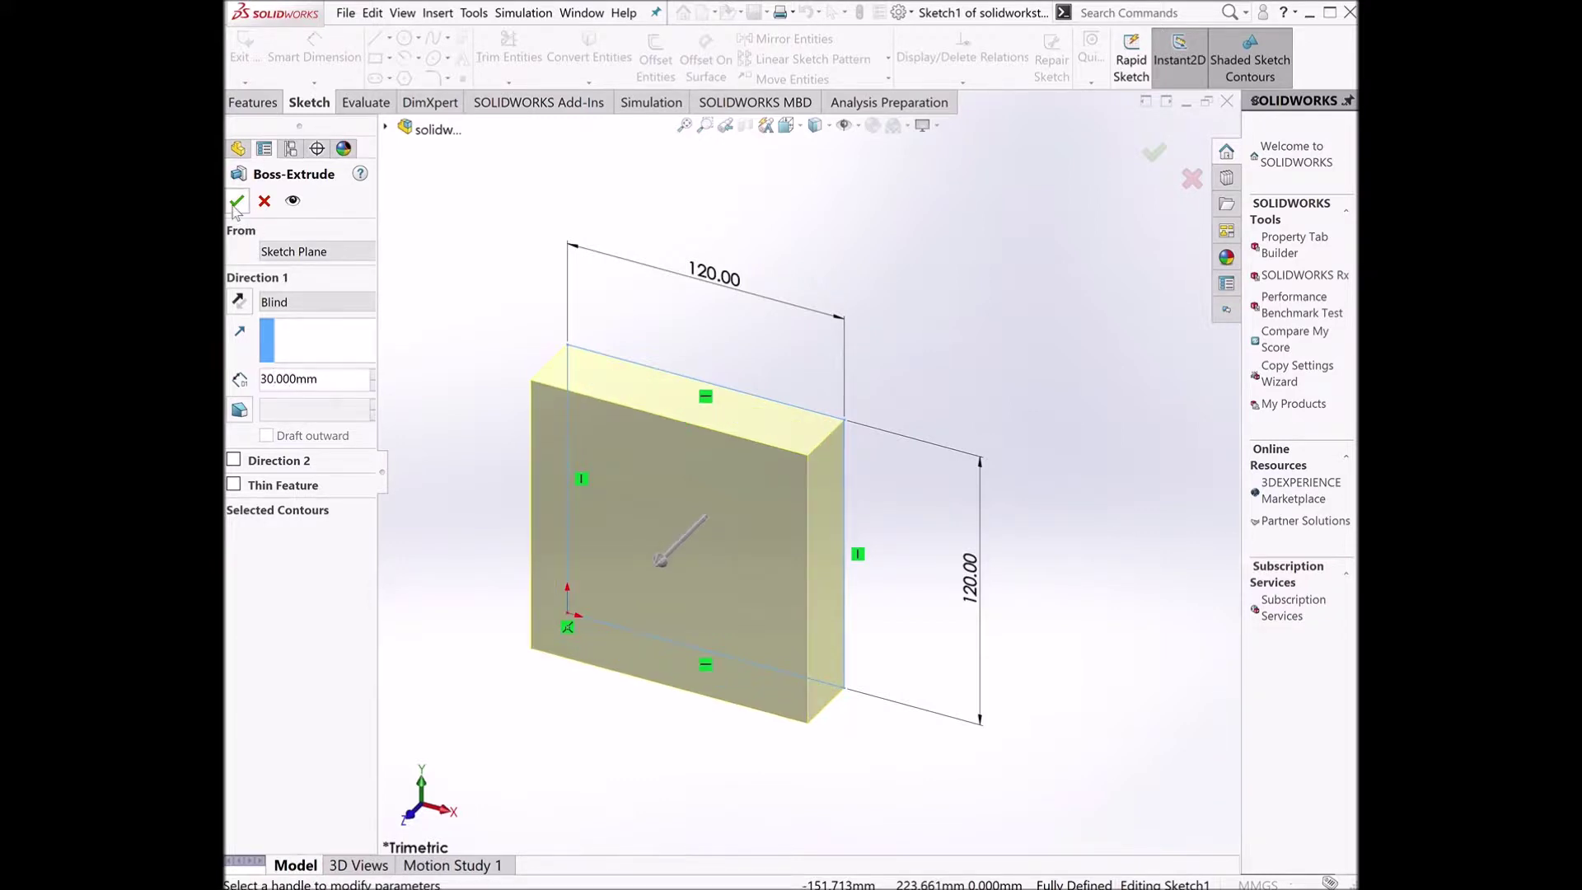
pyautogui.click(235, 205)
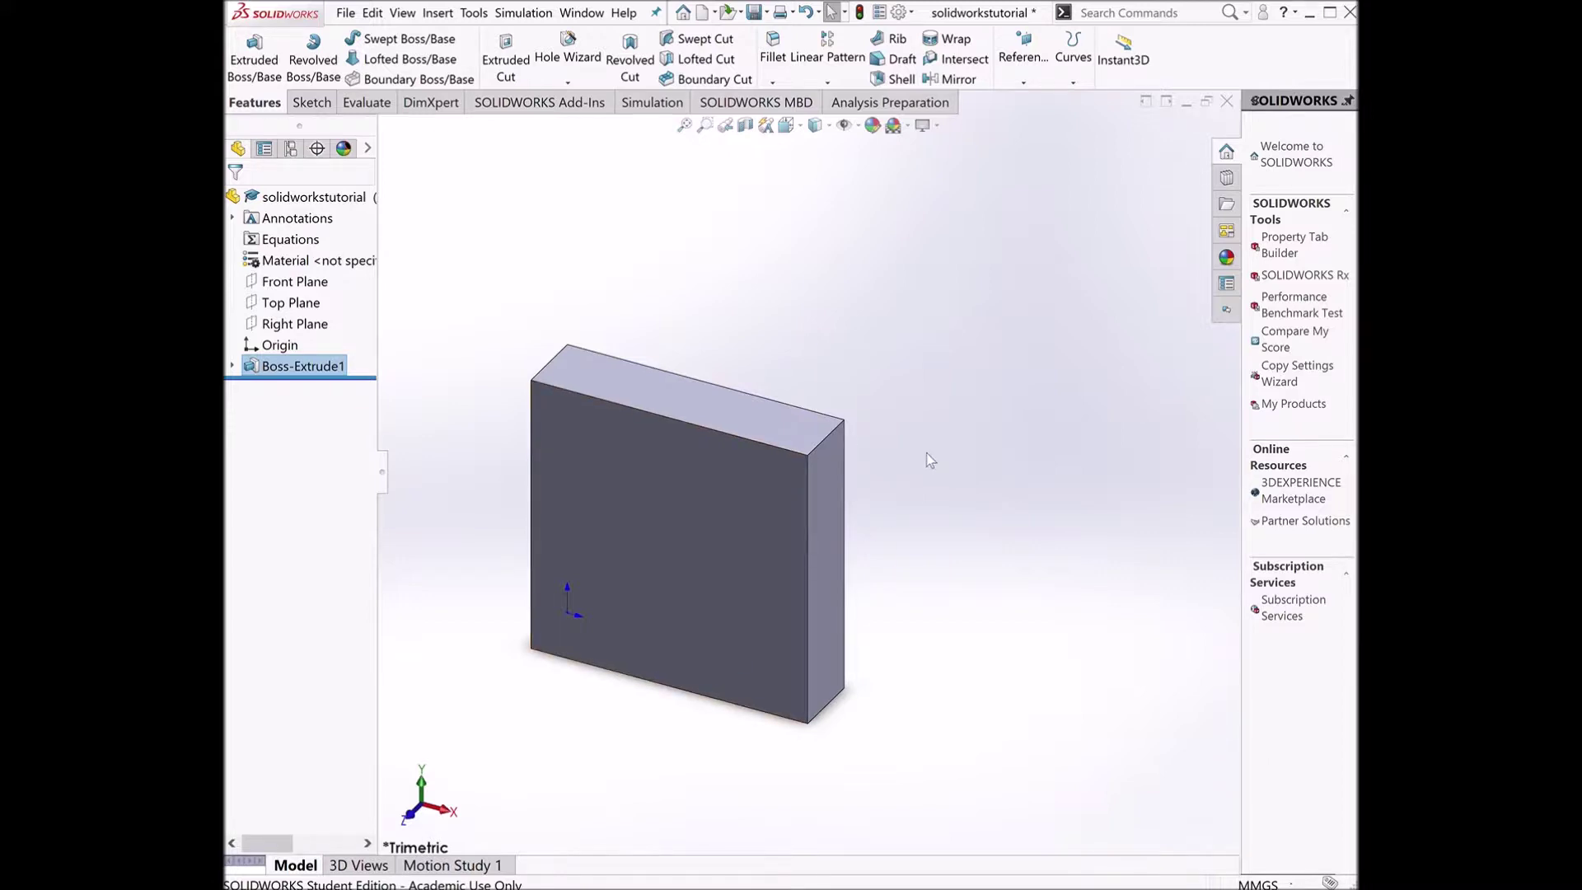
pyautogui.moveTo(929, 446); pyautogui.dragTo(819, 777, button='middle')
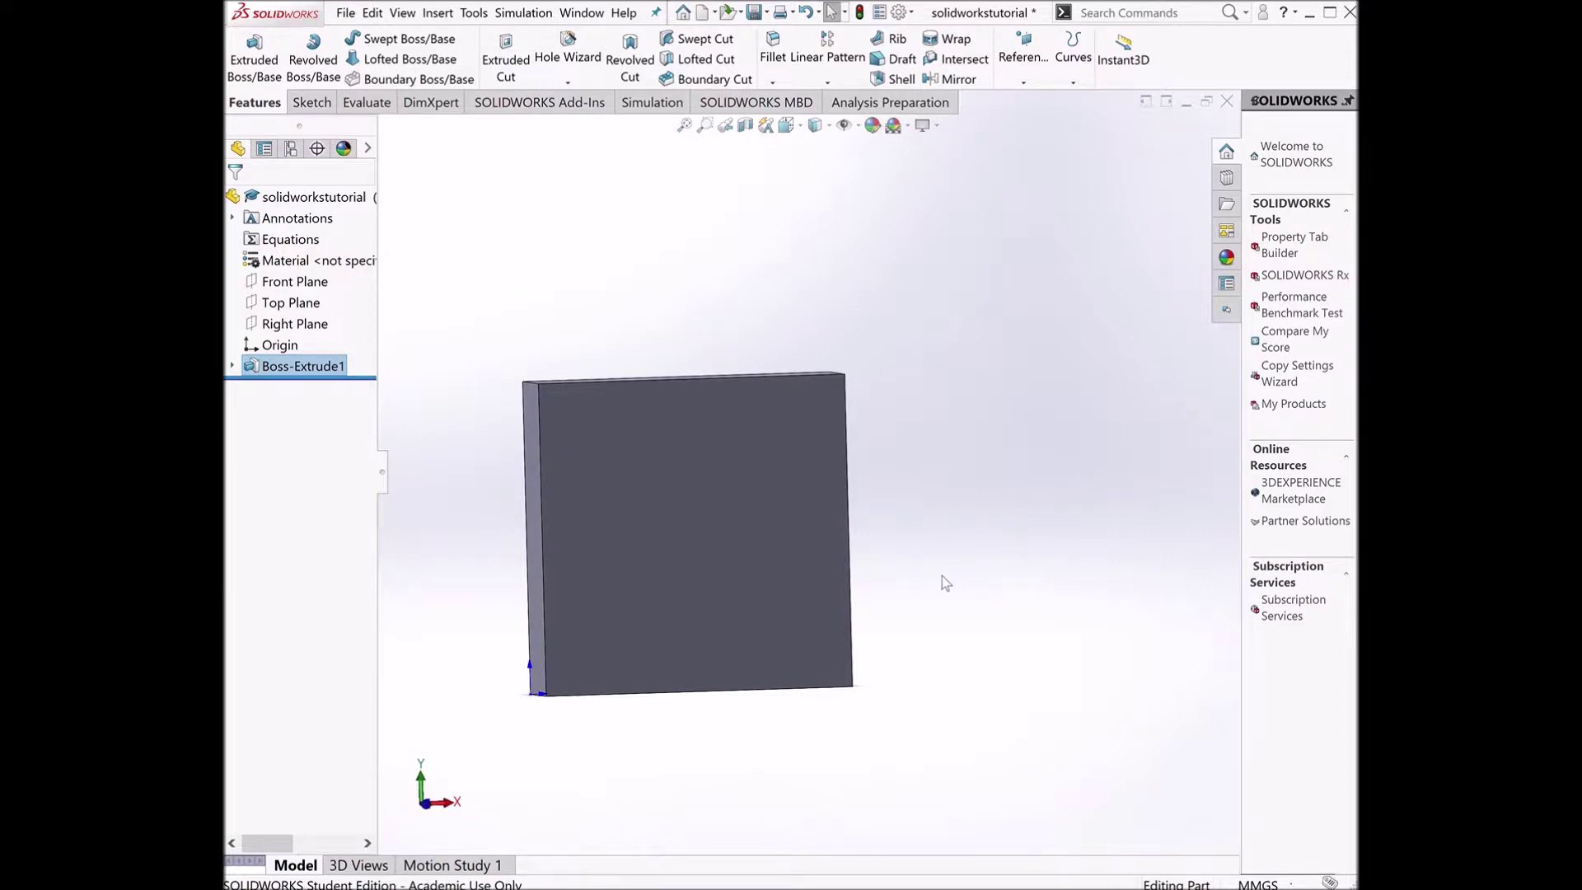
# - Examine the extruded square block at closer and wider zoom levels
pyautogui.scroll(3, 941, 575)
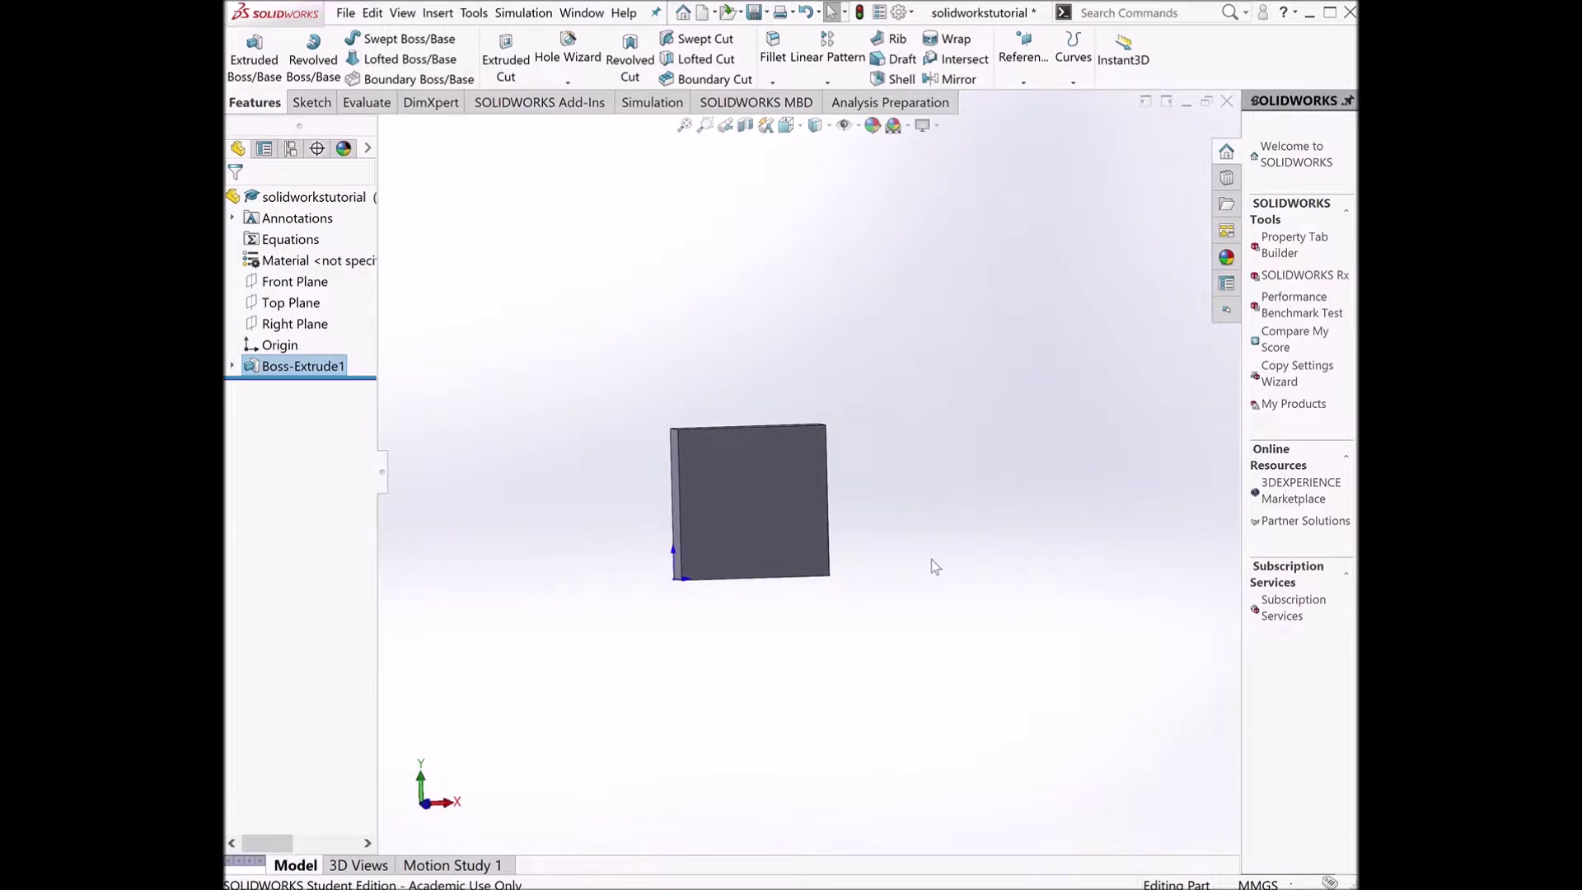
pyautogui.scroll(-2, 926, 550)
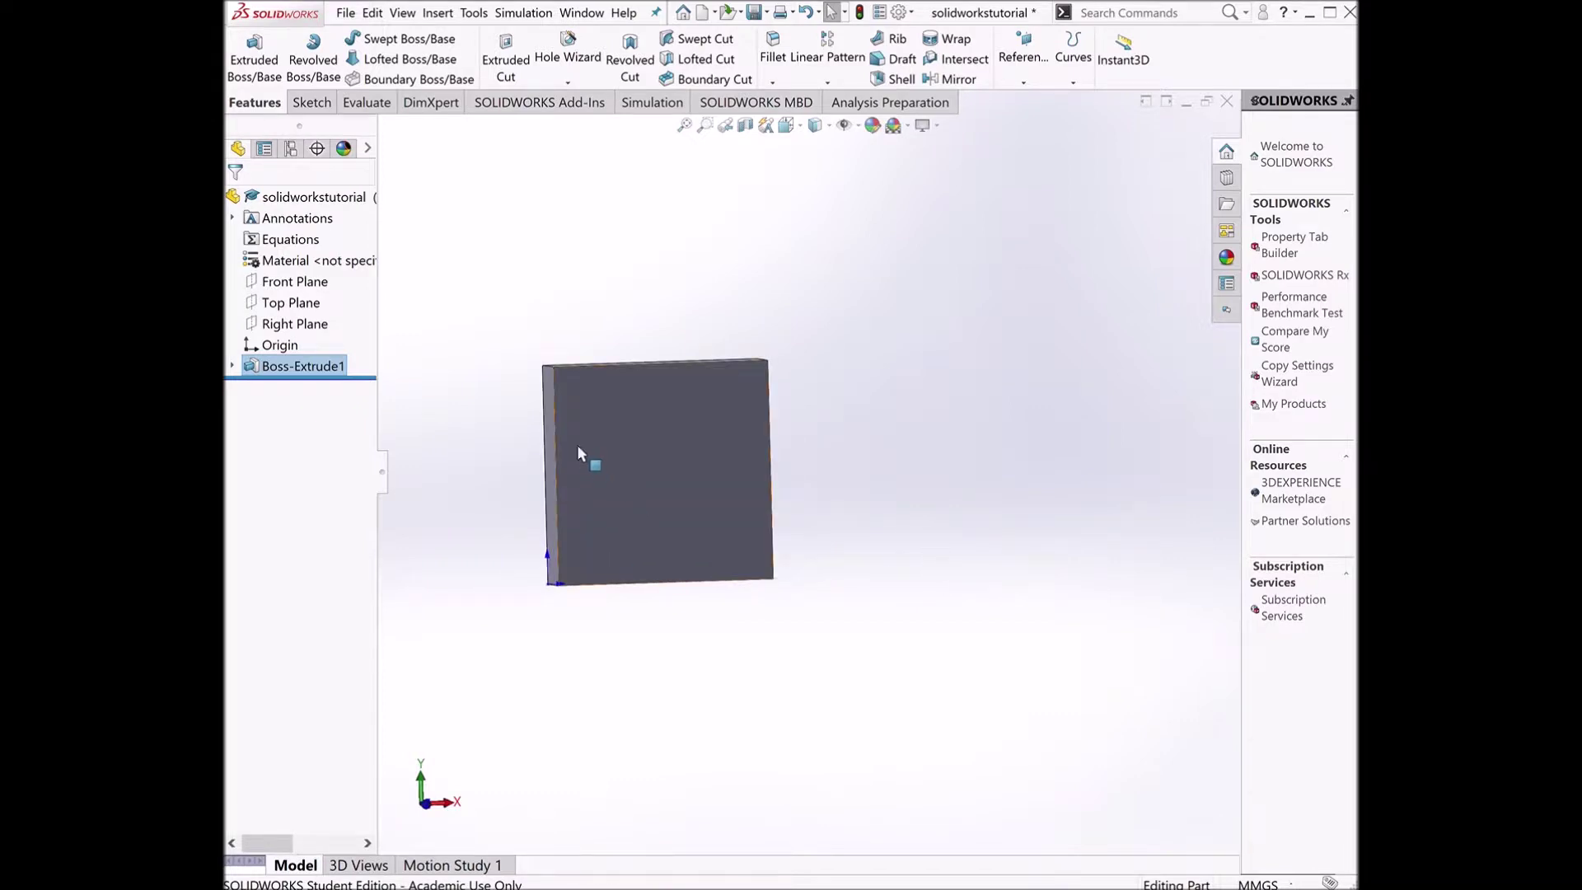
pyautogui.scroll(-2, 523, 381)
pyautogui.scroll(-2, 753, 499)
pyautogui.scroll(5, 766, 507)
pyautogui.scroll(-4, 804, 541)
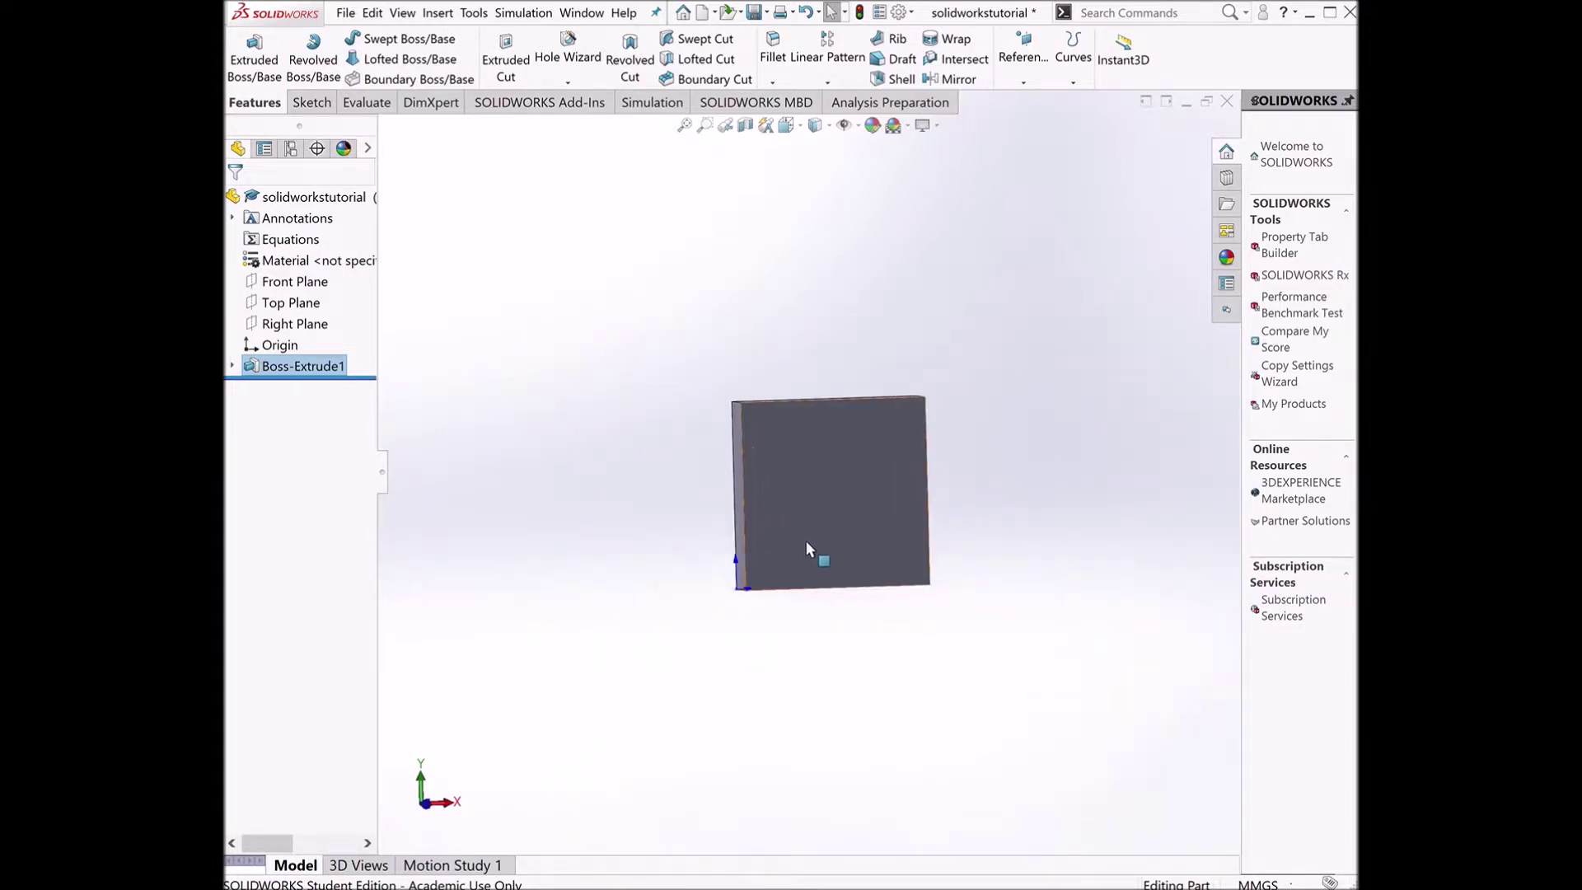
pyautogui.scroll(4, 807, 542)
pyautogui.scroll(-4, 808, 494)
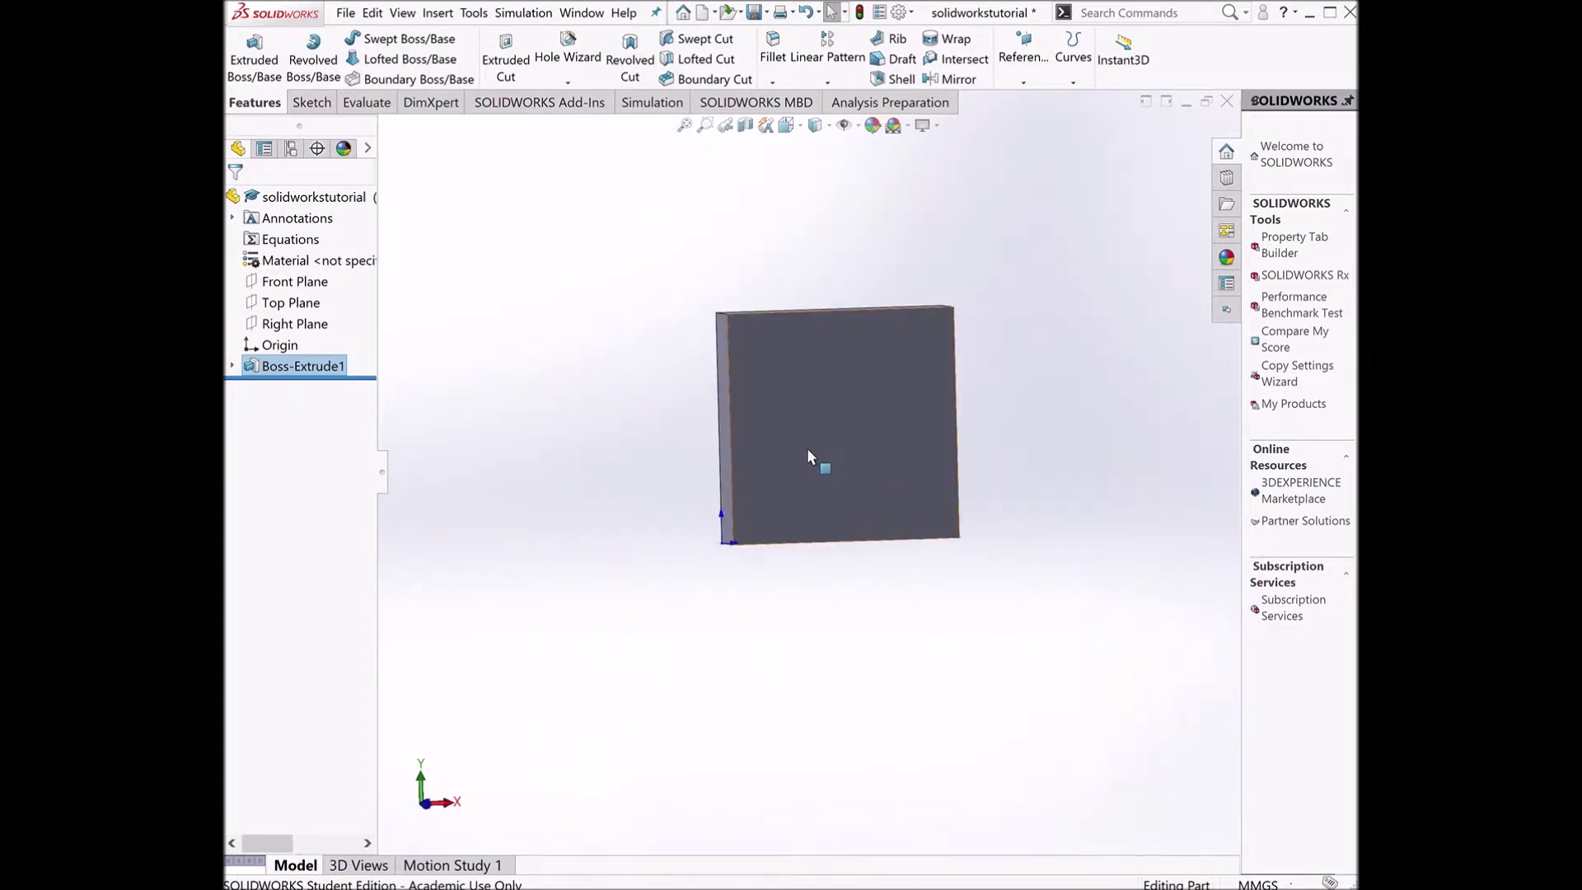
pyautogui.scroll(4, 822, 436)
pyautogui.scroll(2, 825, 431)
pyautogui.scroll(-5, 873, 445)
pyautogui.scroll(5, 824, 474)
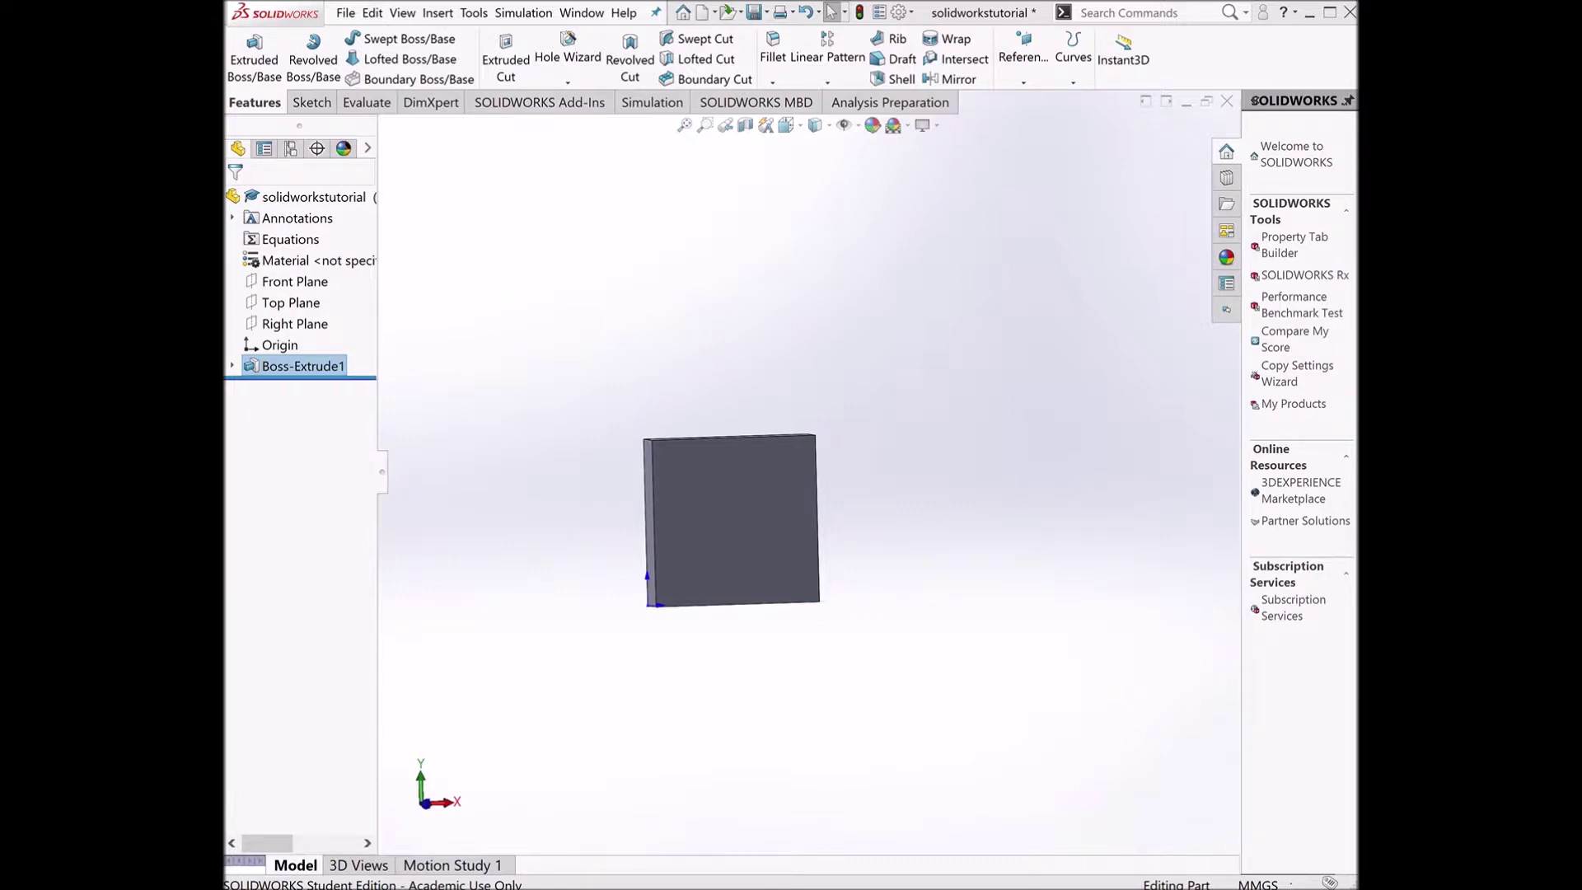
# - Start an Extruded Boss/Base sketch on the block's front face and draw a circle near its centre, radius about 32 mm
pyautogui.click(253, 69)
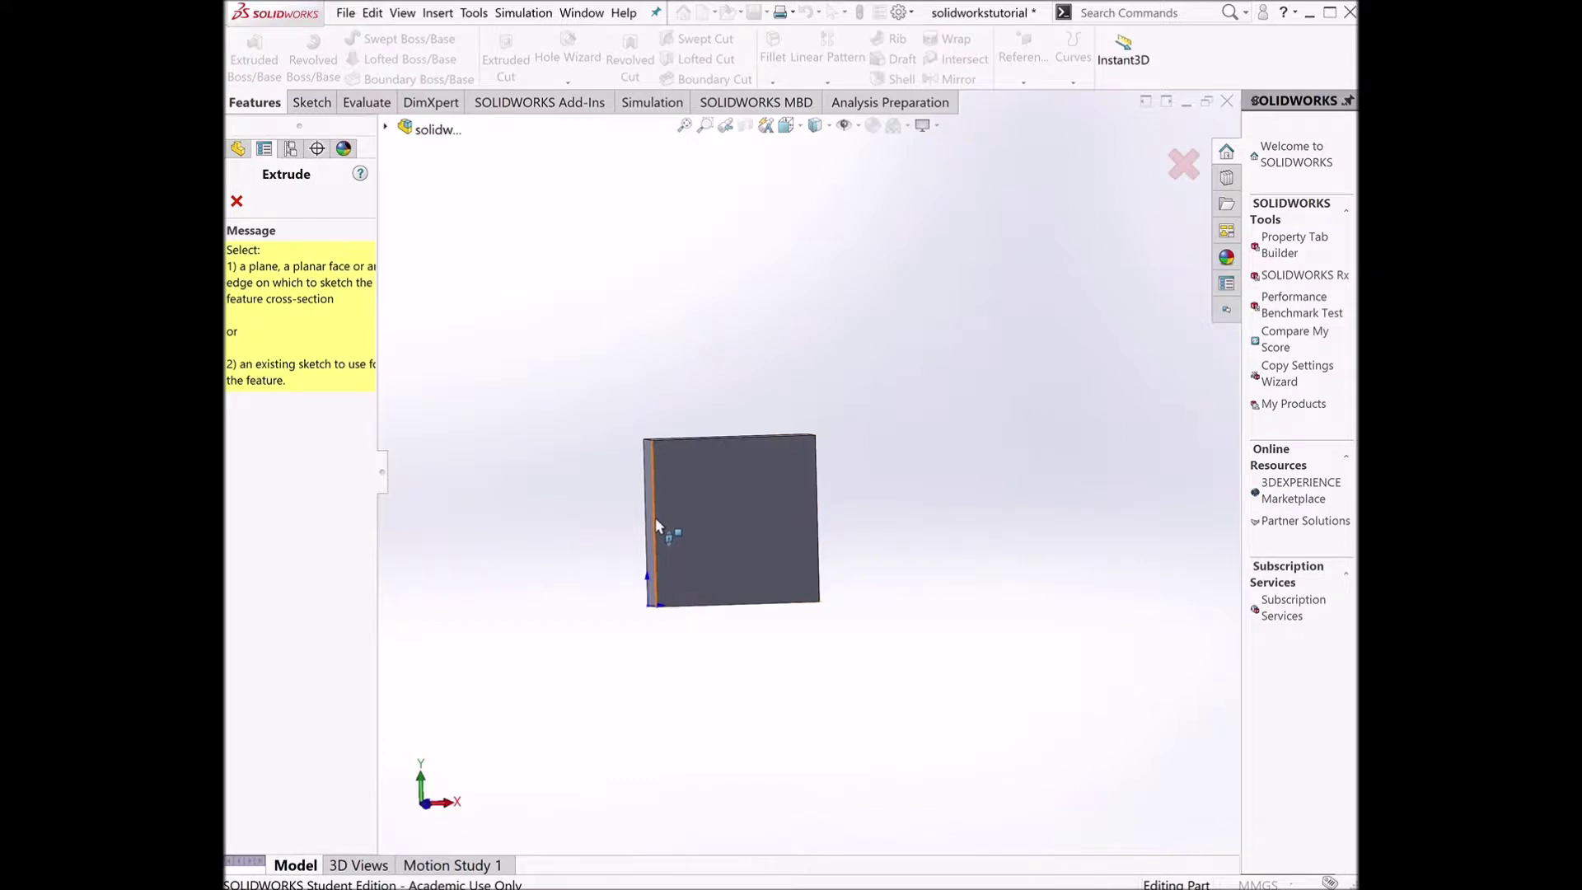
pyautogui.click(738, 525)
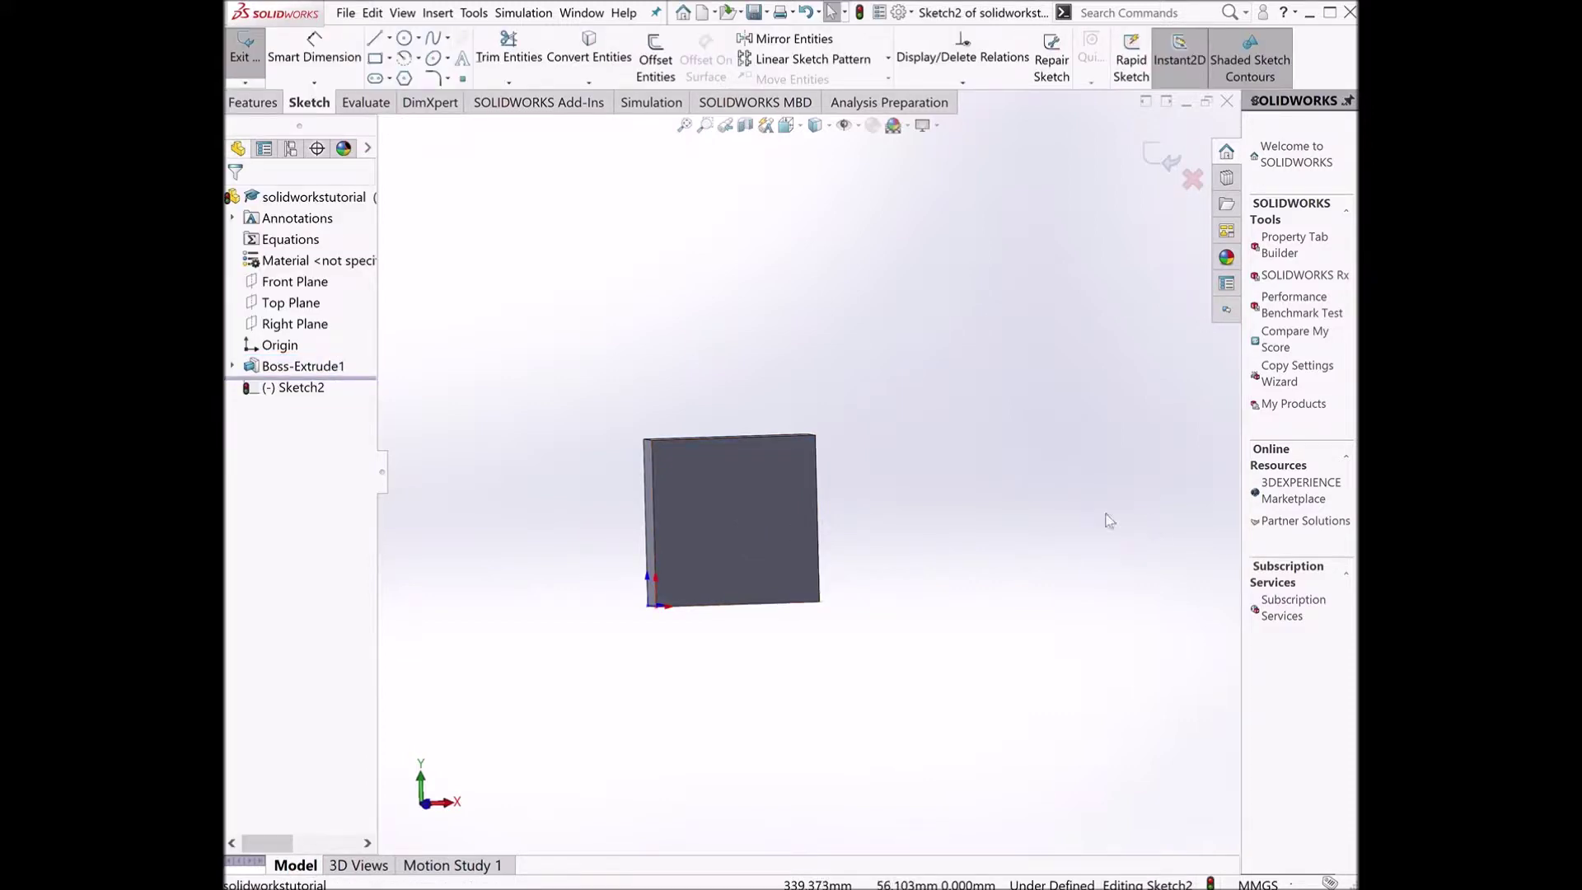
pyautogui.moveTo(699, 576); pyautogui.dragTo(669, 616, button='middle')
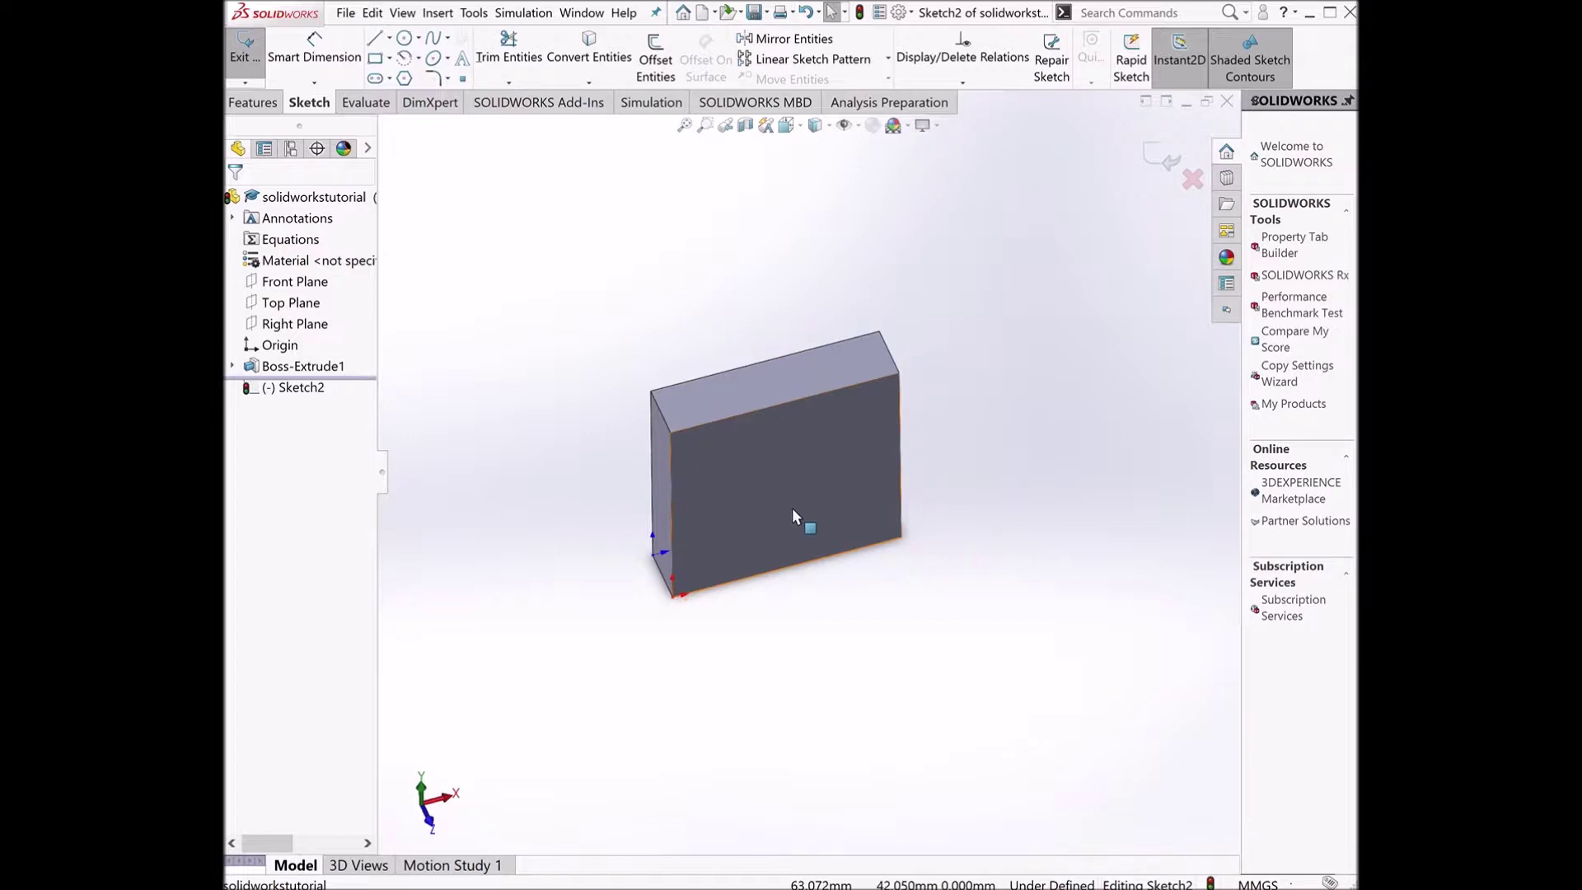
pyautogui.hotkey('ctrl', 'space')
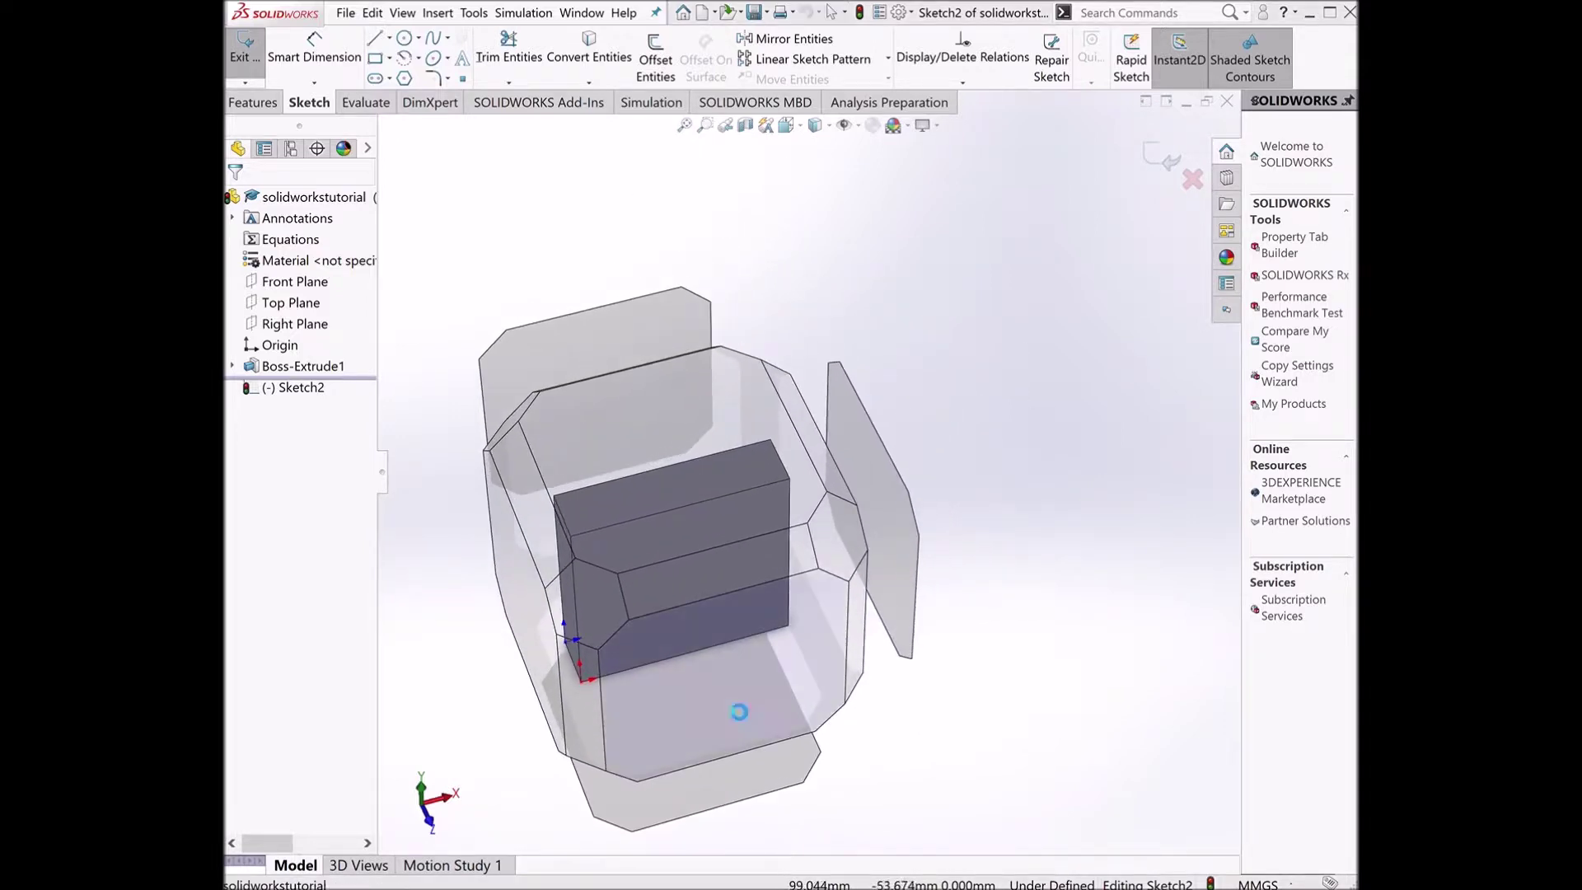
pyautogui.click(667, 698)
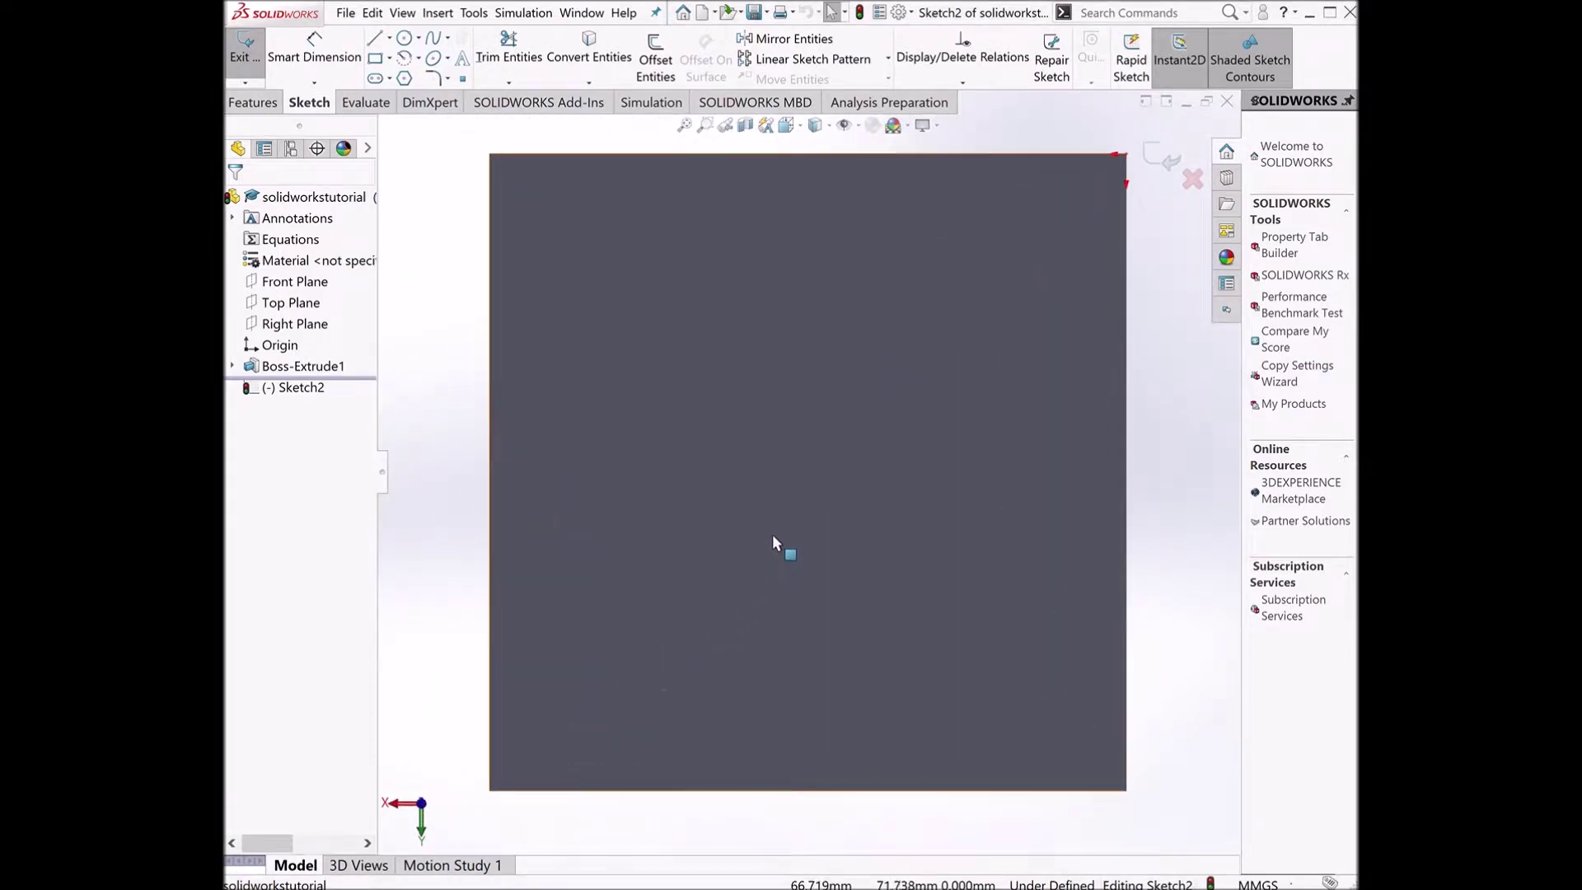
pyautogui.click(404, 39)
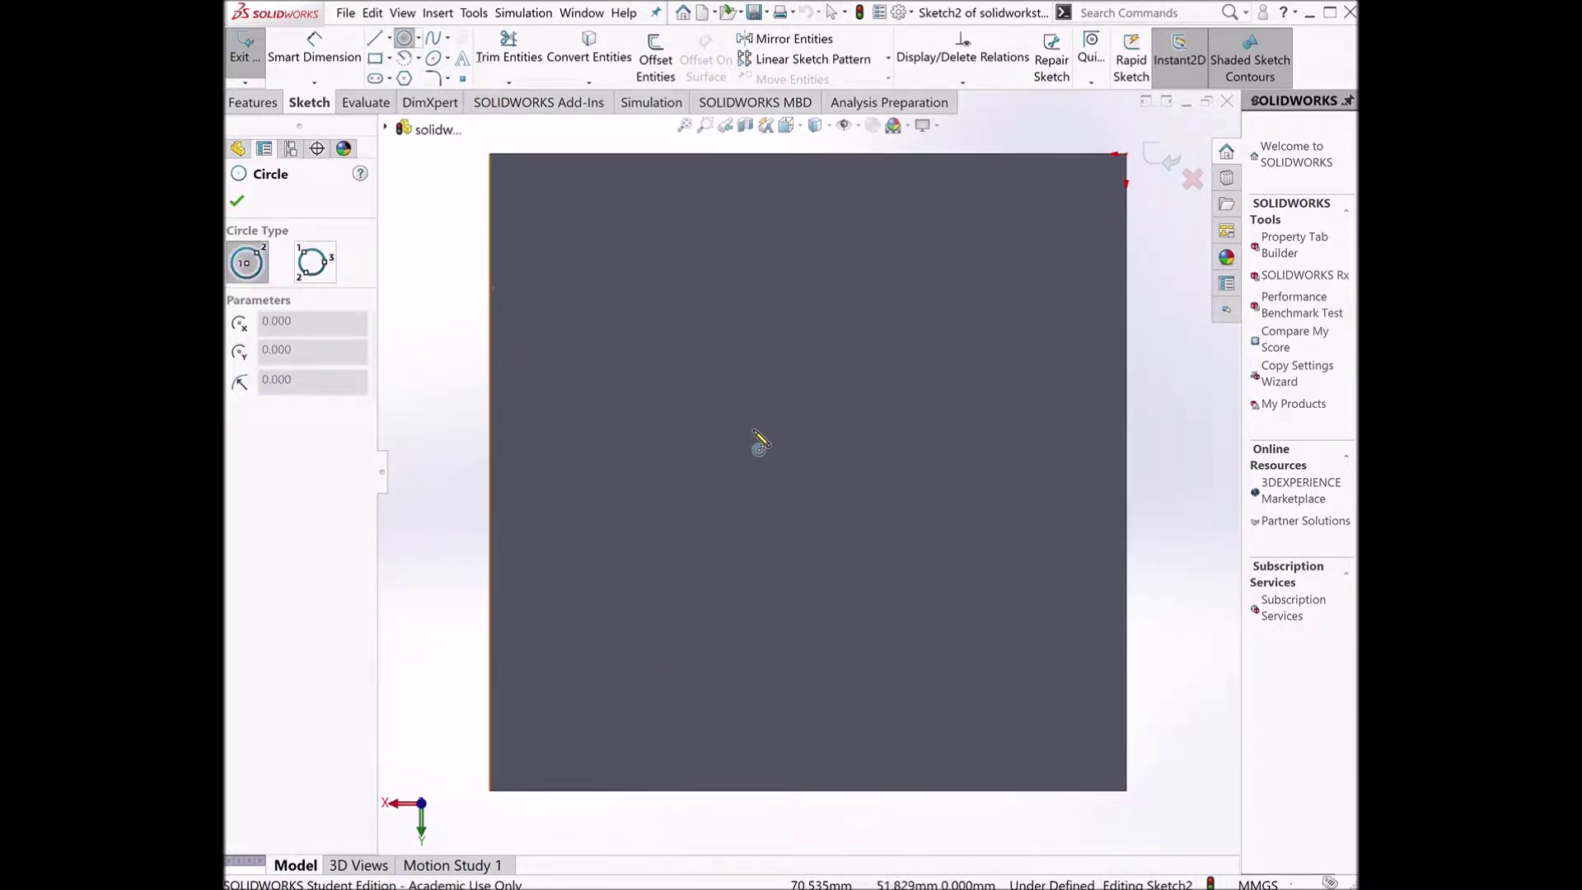
pyautogui.click(820, 475)
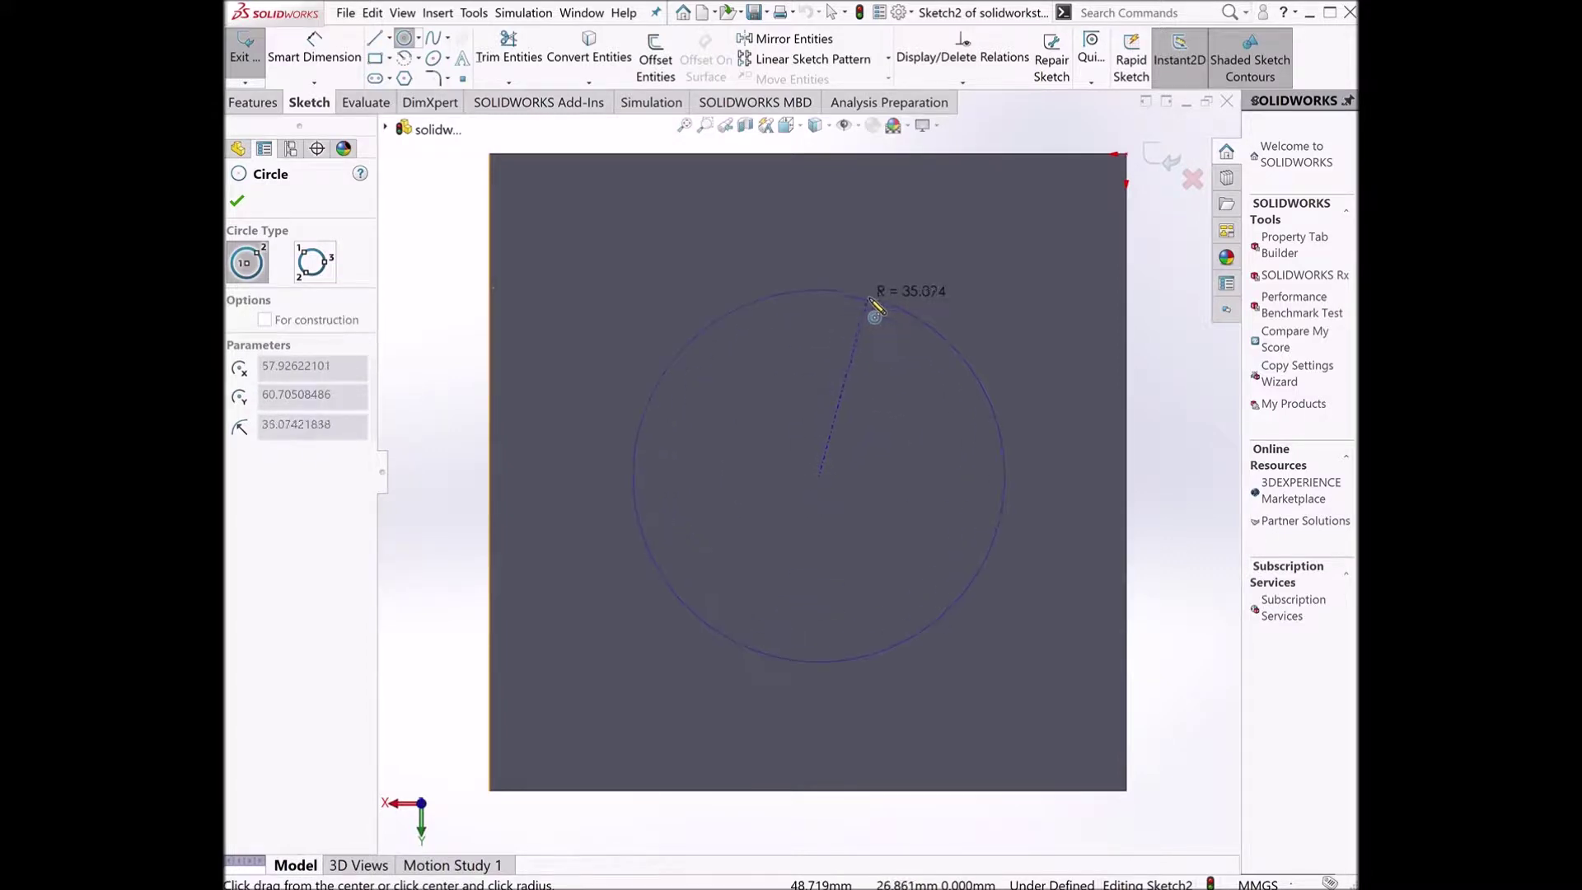
pyautogui.click(869, 329)
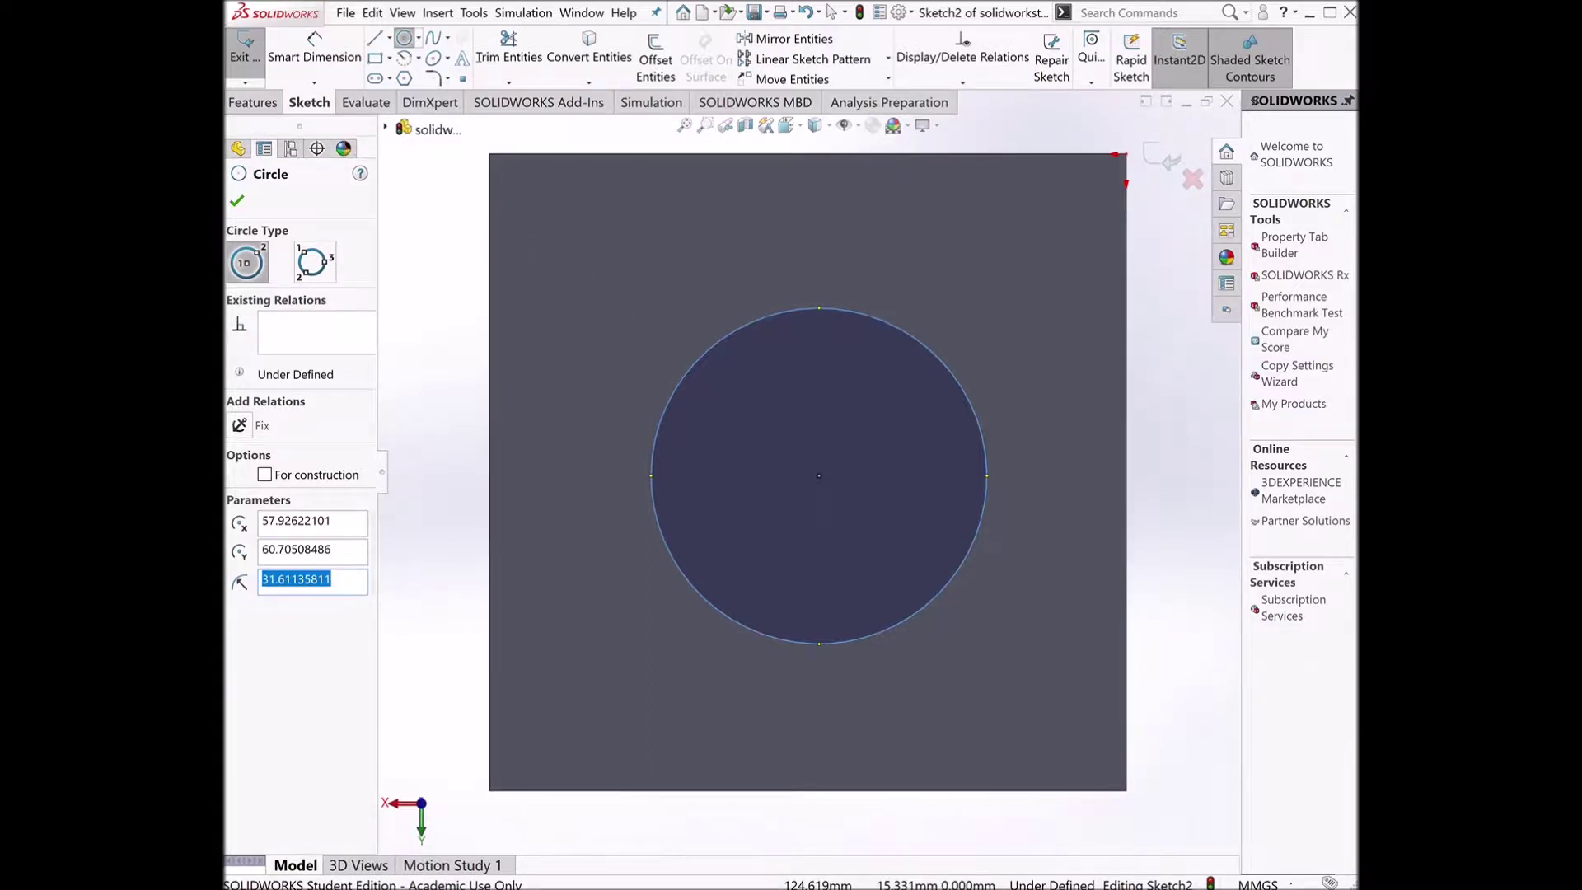
# - Dimension the circle with Smart Dimension and set its diameter to 70 mm
pyautogui.click(314, 48)
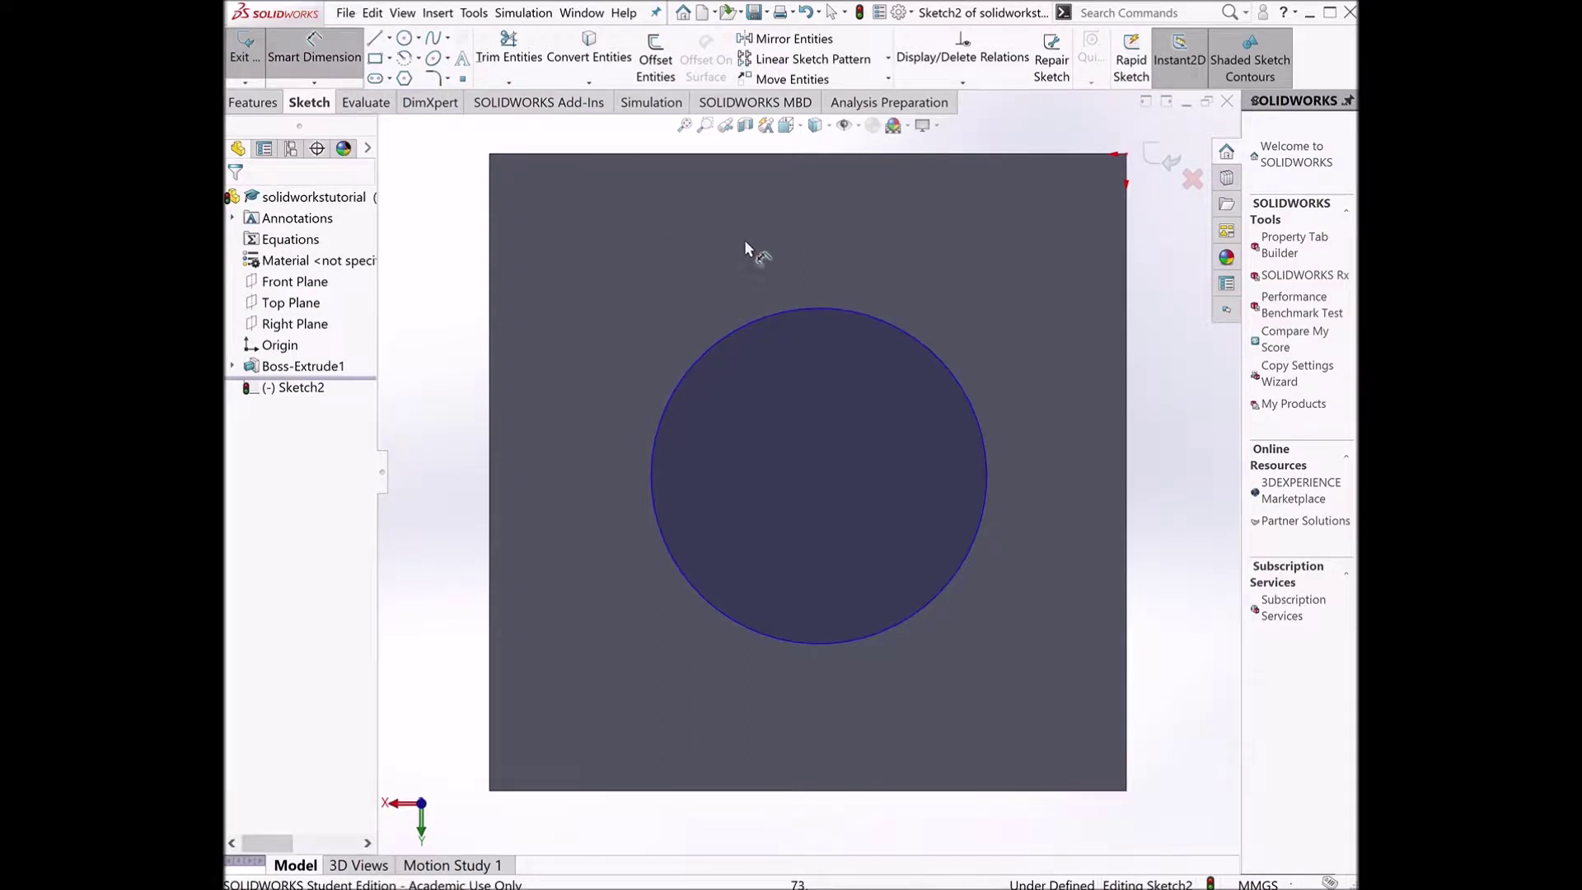
pyautogui.click(869, 318)
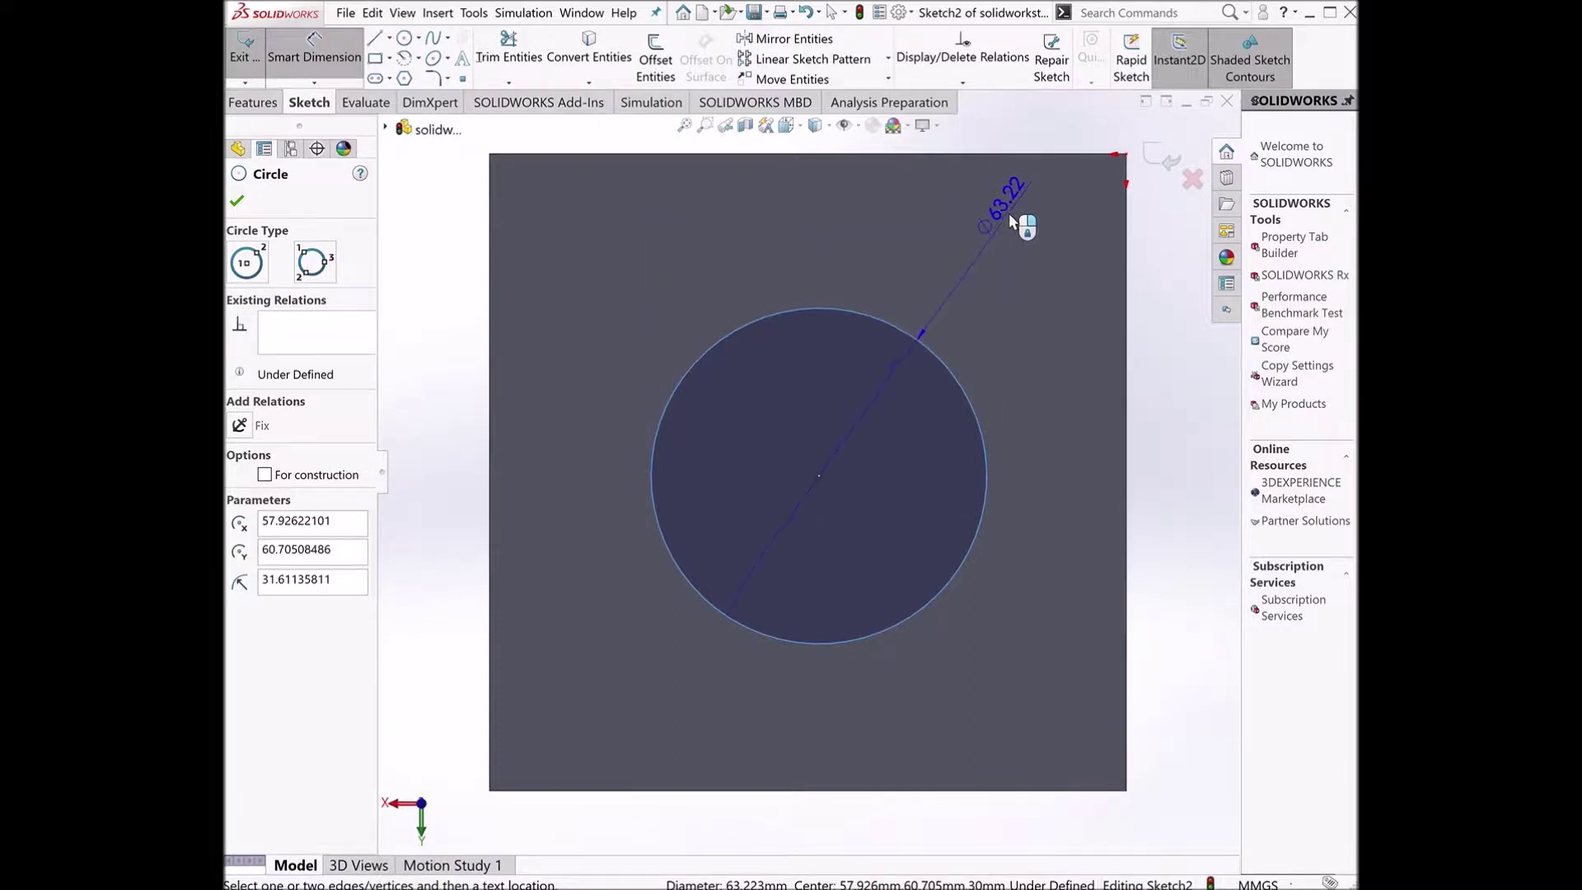
pyautogui.click(1001, 237)
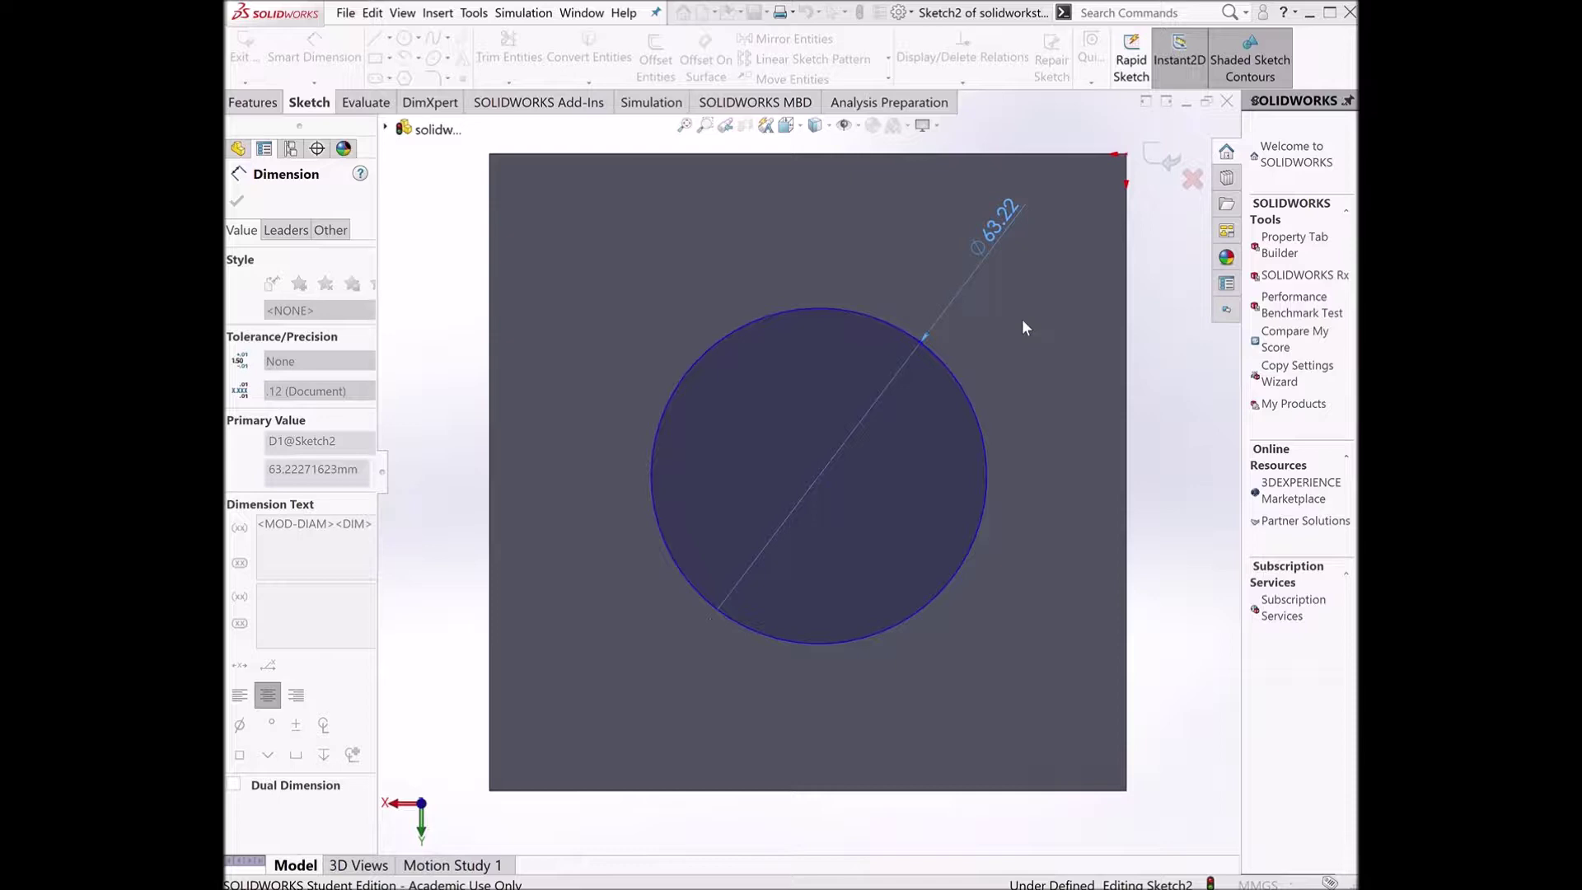
pyautogui.press('Return')
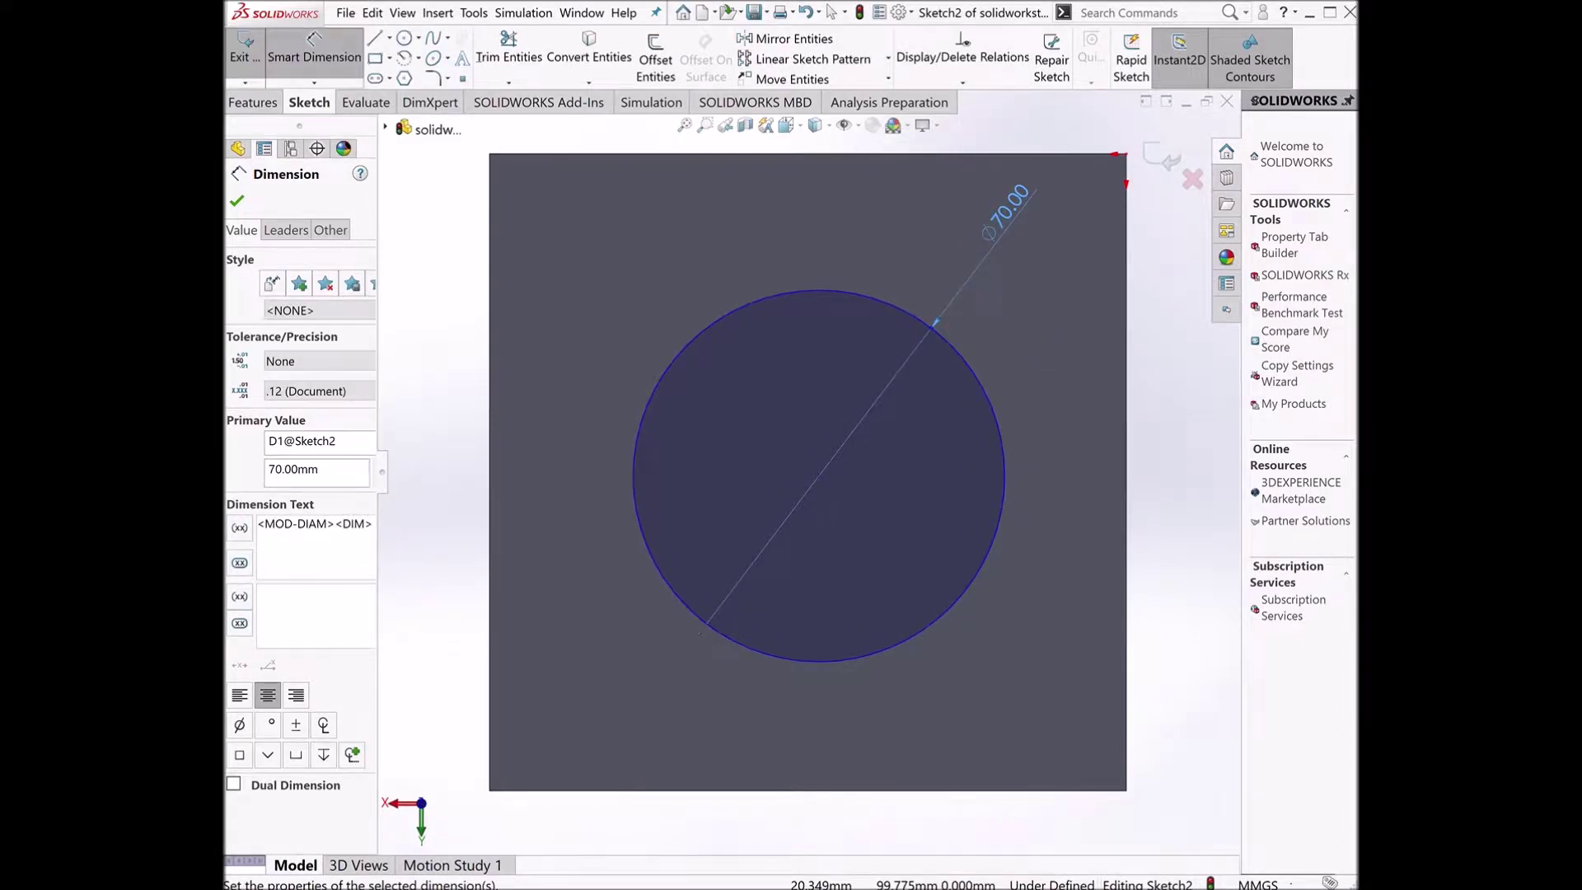
pyautogui.click(236, 203)
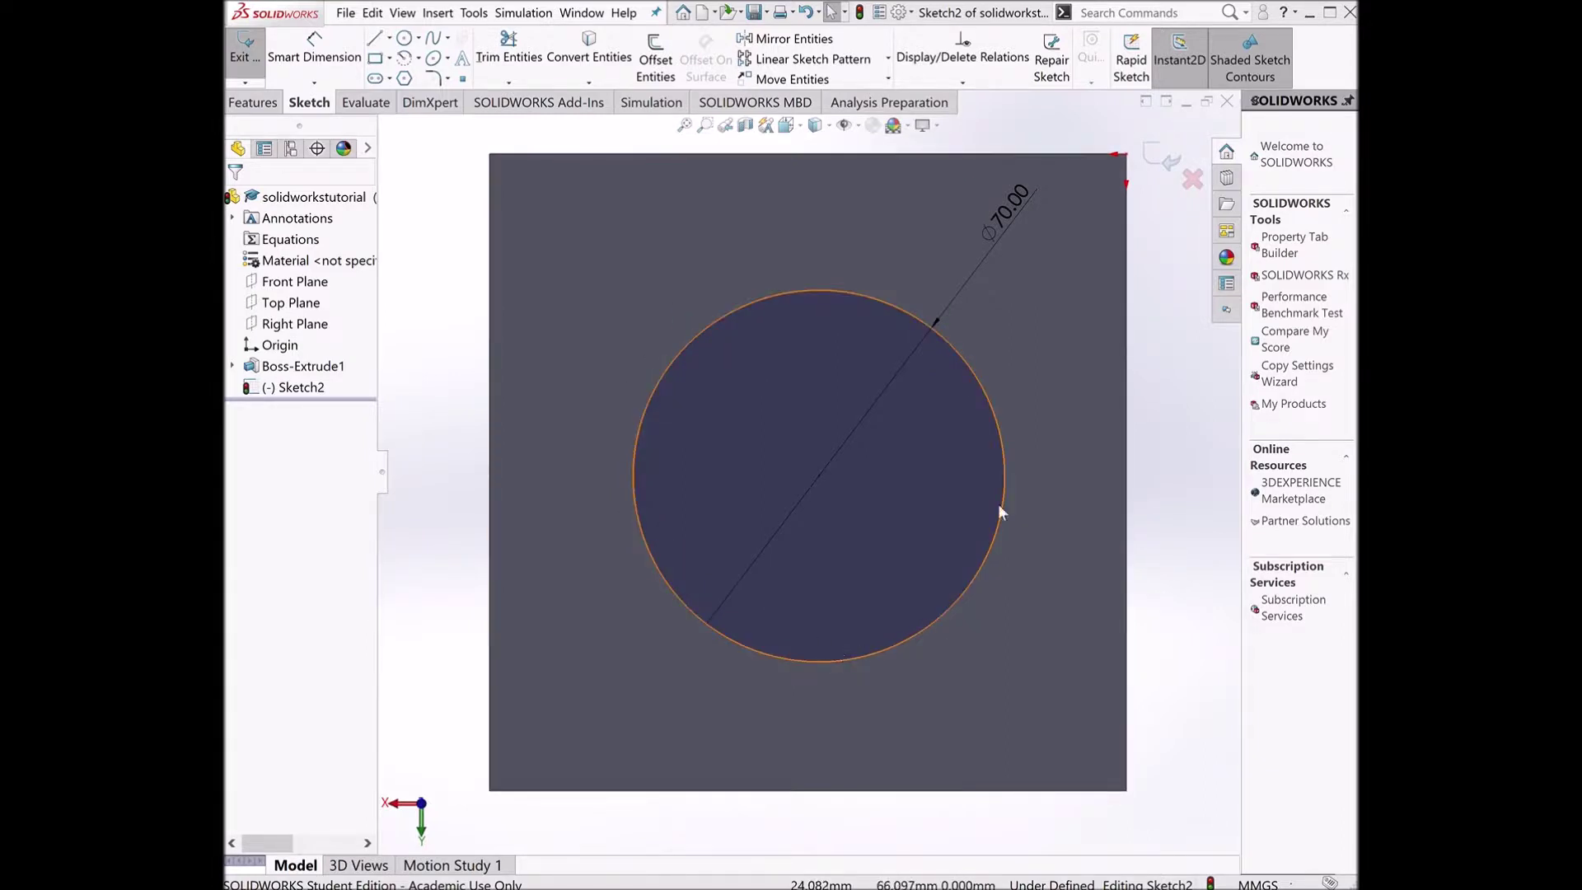
# - Move the circle slightly towards the face's top edge, placing its centre at about X 56.8, Y 53.4 mm
pyautogui.moveTo(831, 302)
pyautogui.mouseDown()
pyautogui.moveTo(832, 264)
pyautogui.moveTo(706, 681)
pyautogui.moveTo(497, 540)
pyautogui.moveTo(880, 15)
pyautogui.moveTo(689, 329)
pyautogui.moveTo(838, 174)
pyautogui.moveTo(739, 328)
pyautogui.moveTo(871, 346)
pyautogui.moveTo(756, 343)
pyautogui.moveTo(881, 304)
pyautogui.moveTo(837, 258)
pyautogui.mouseUp()
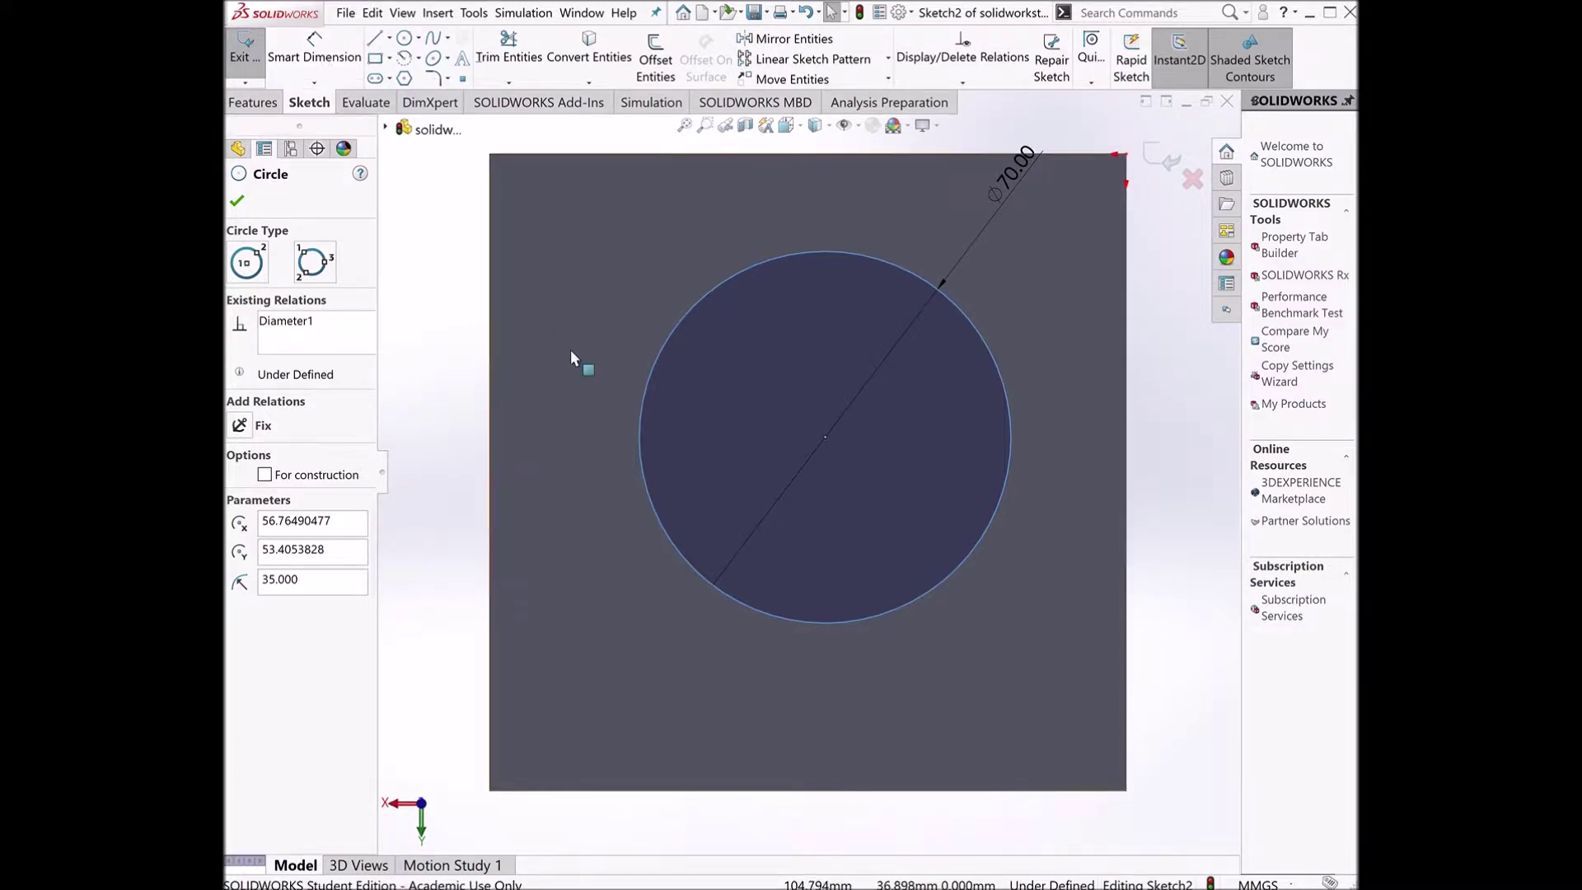
pyautogui.click(824, 437)
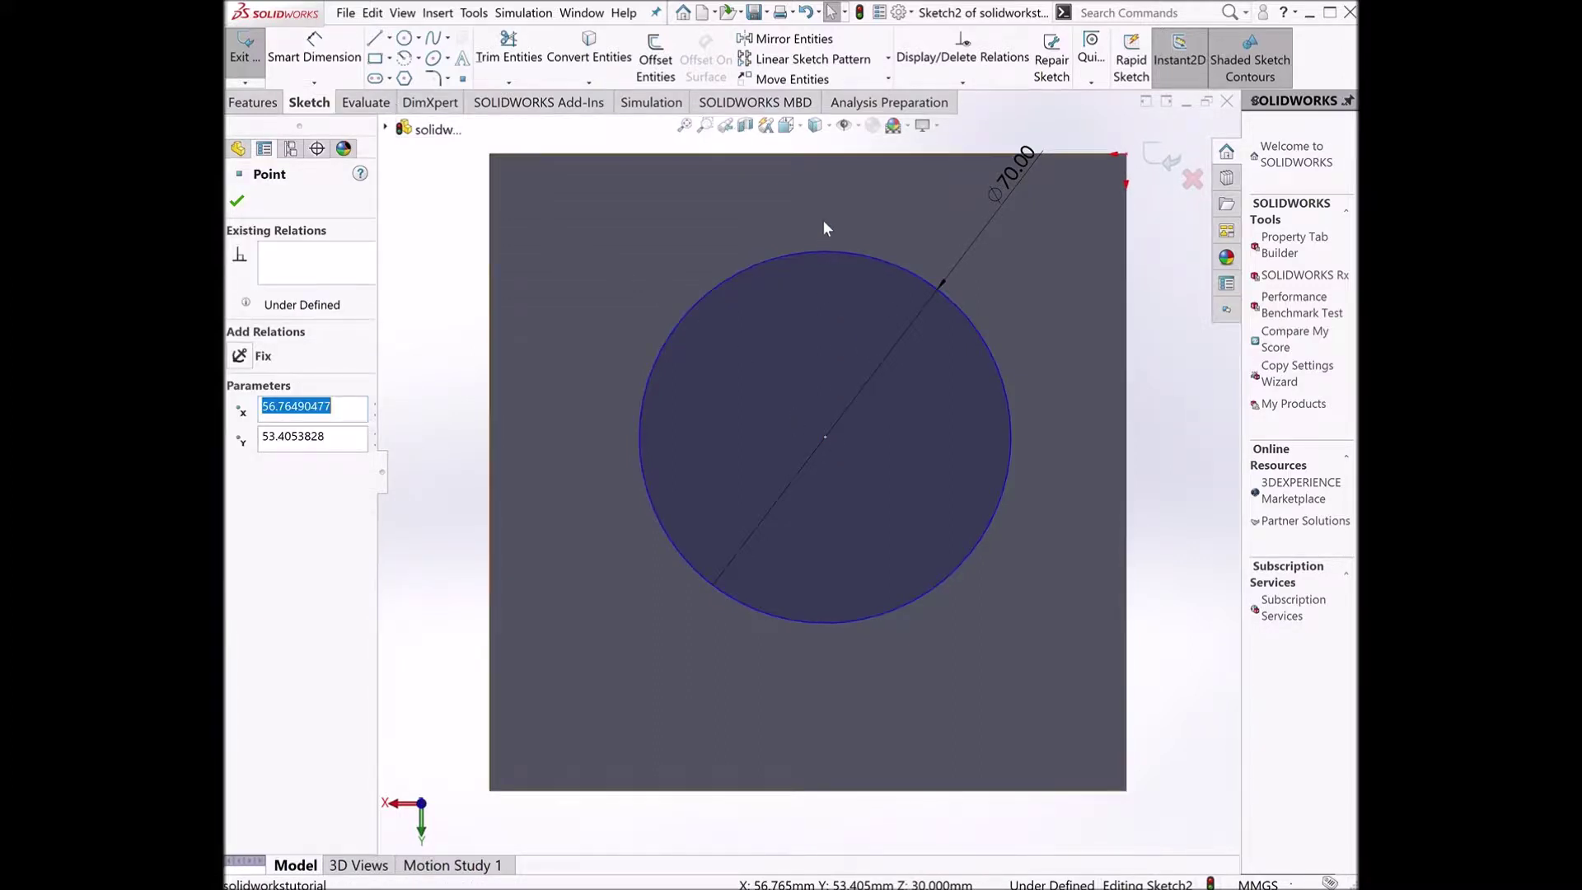
pyautogui.press('Escape')
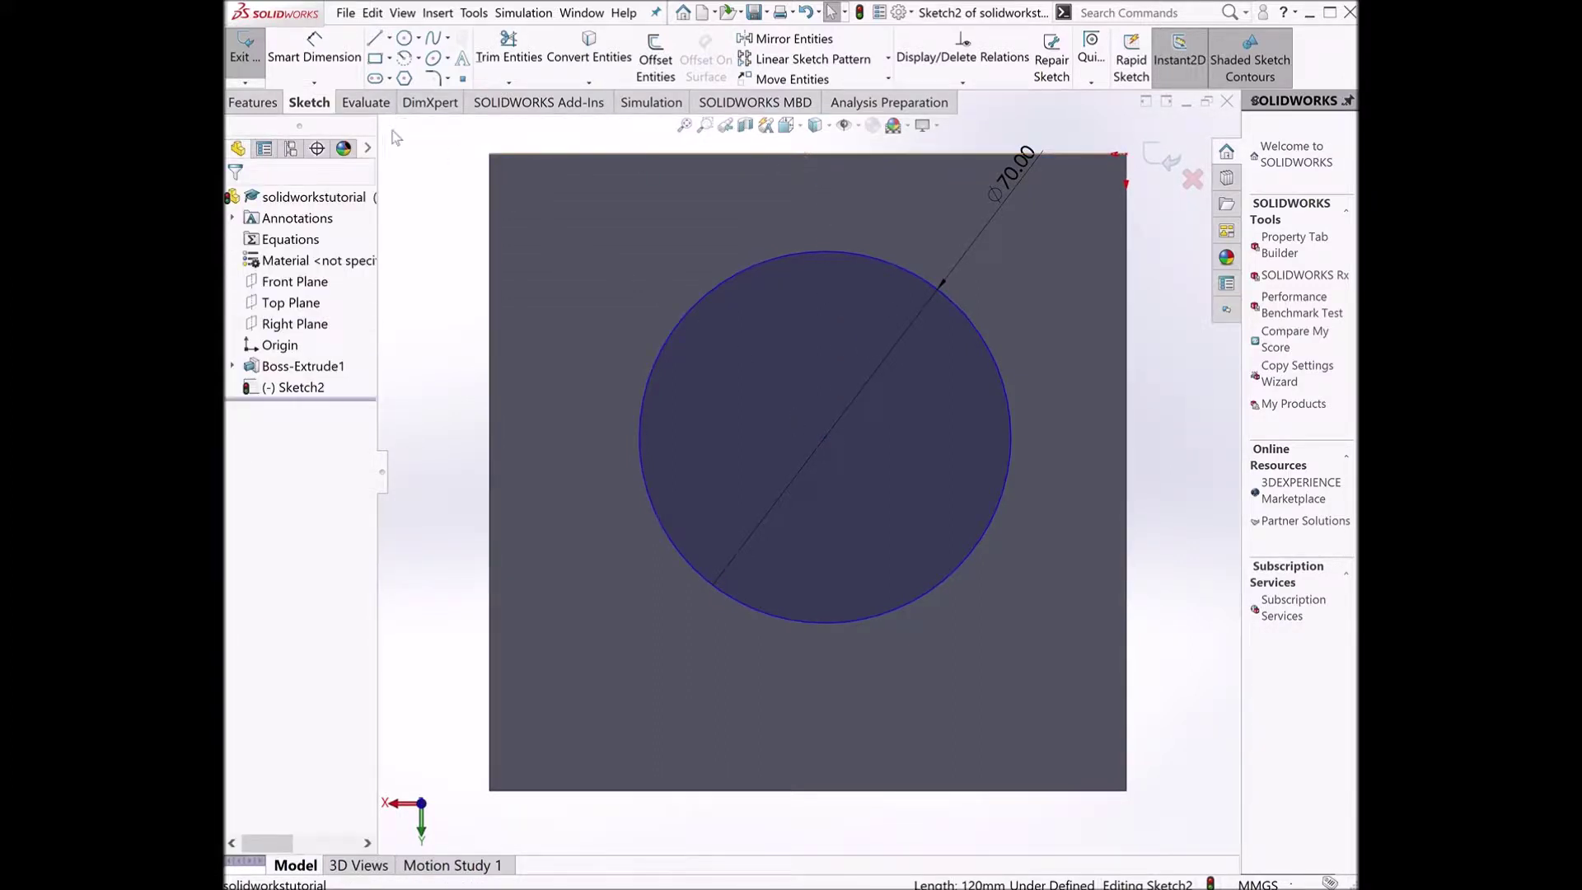
pyautogui.click(313, 49)
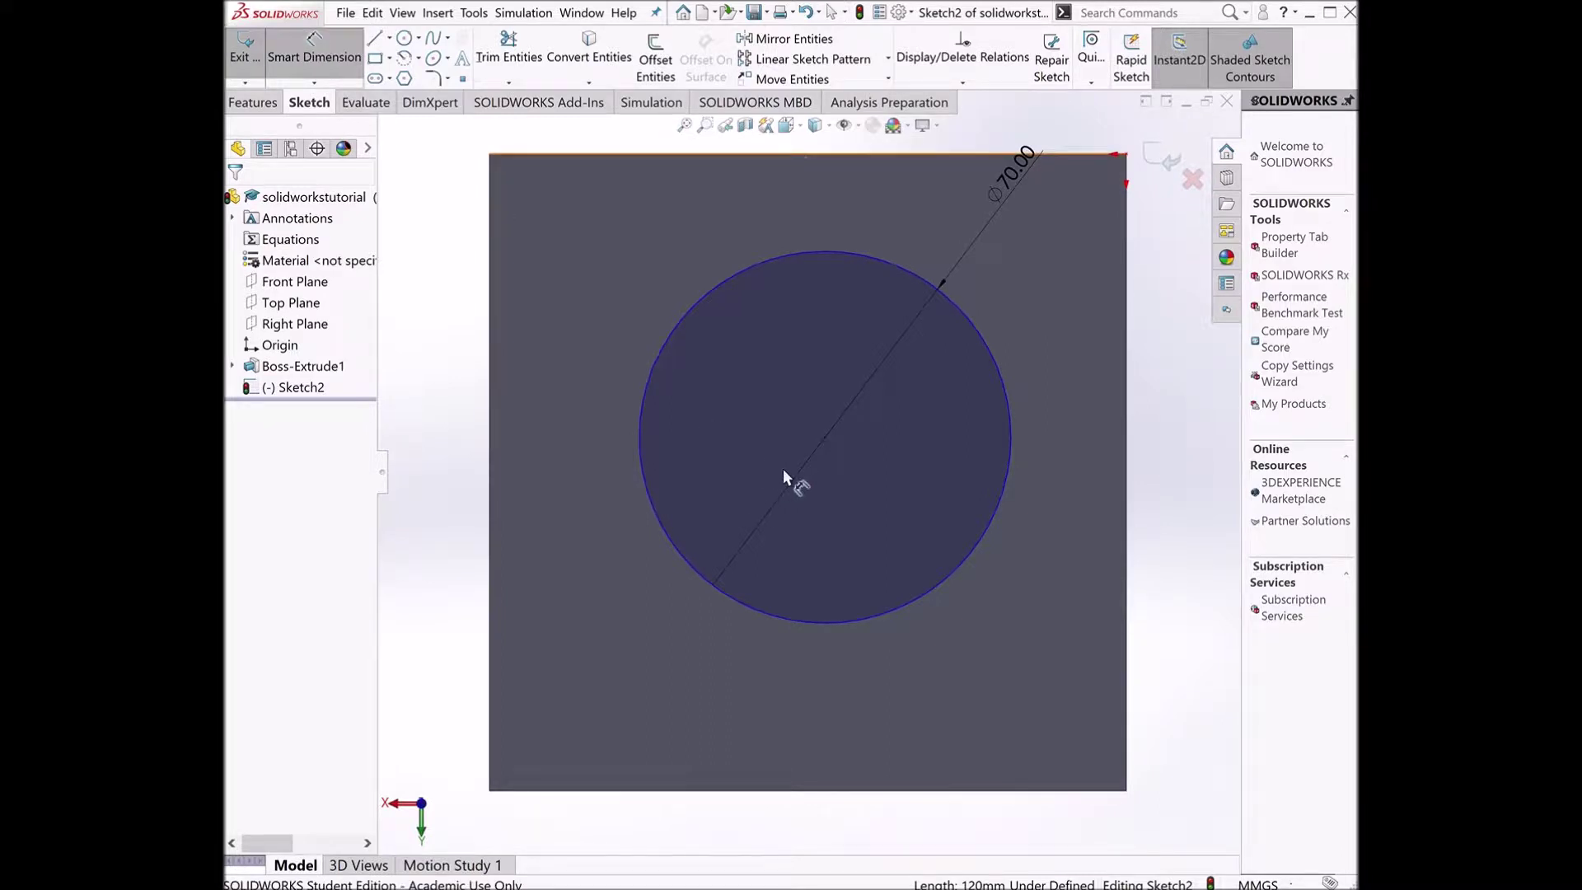
pyautogui.click(804, 155)
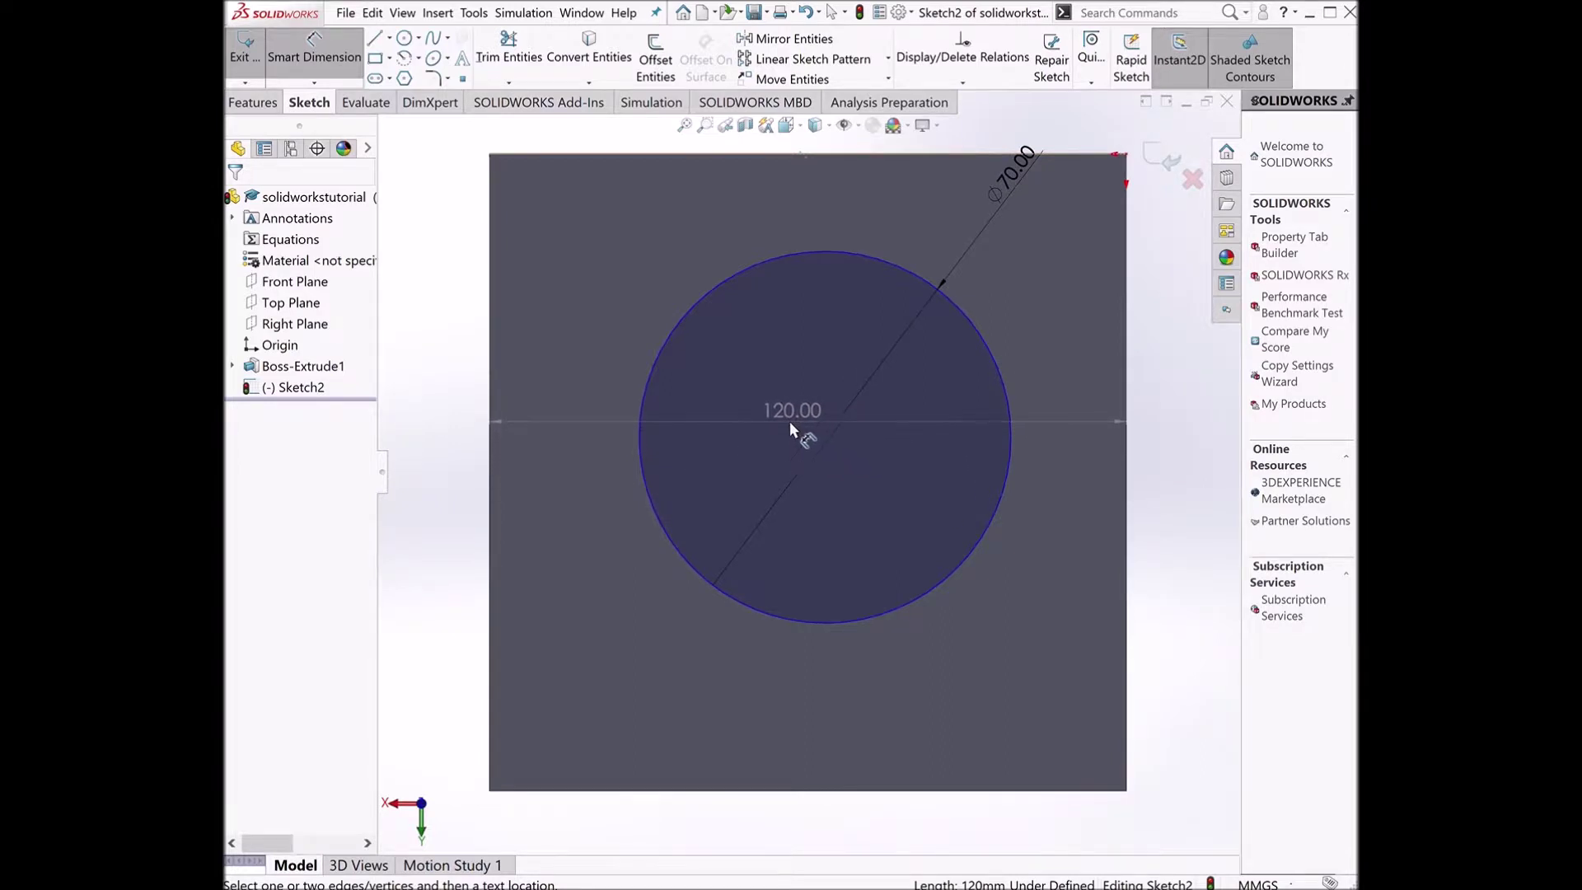
pyautogui.press('Escape')
pyautogui.press('Escape')
pyautogui.click(314, 50)
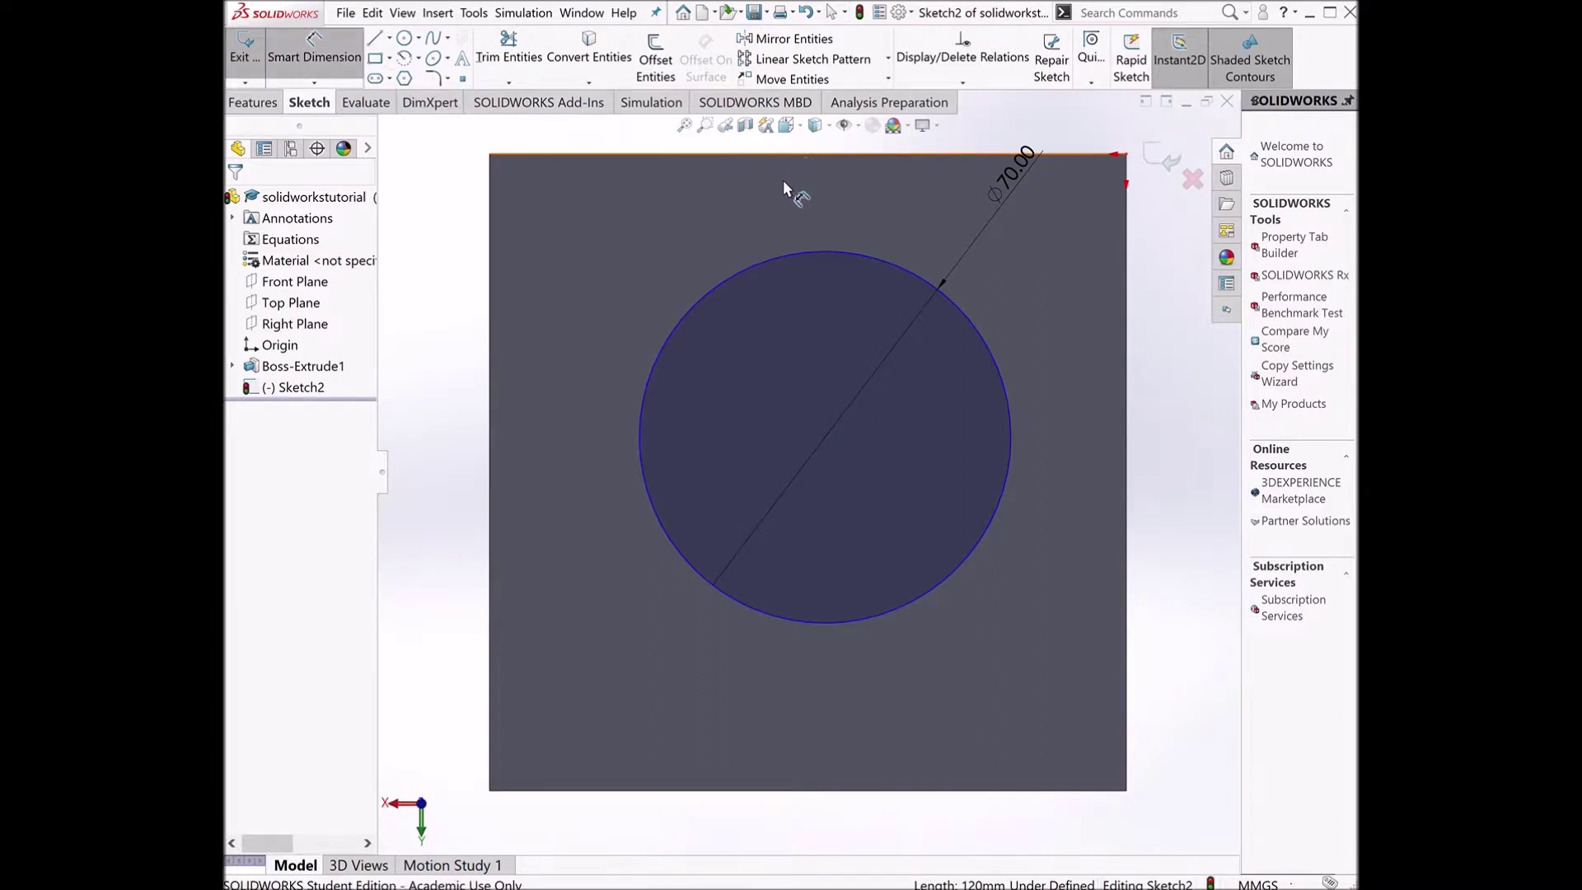
pyautogui.press('Escape')
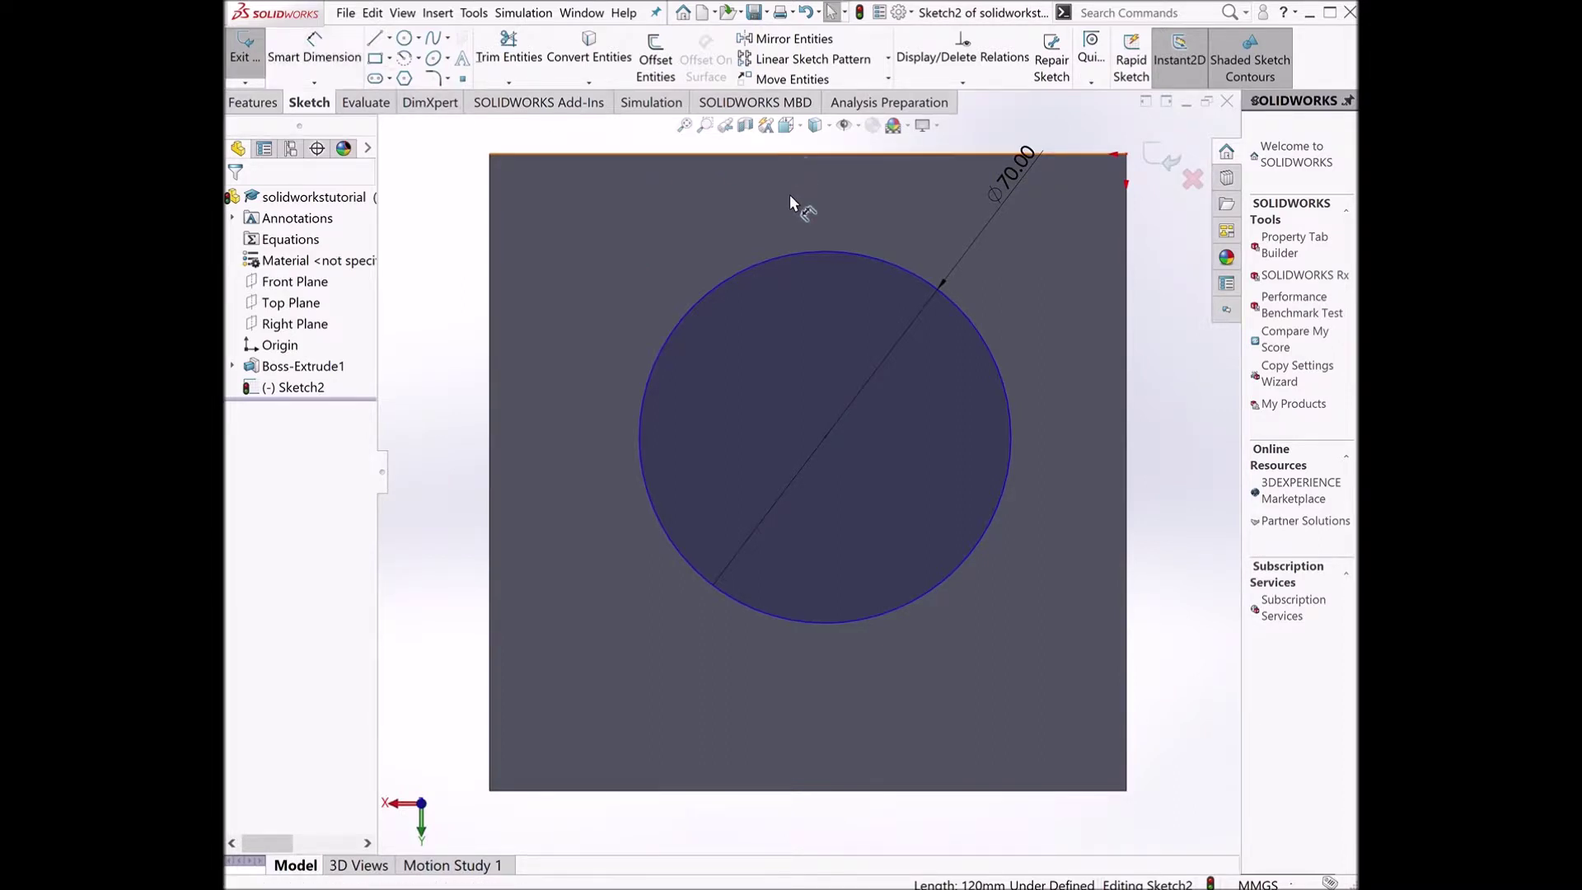
pyautogui.click(638, 174)
pyautogui.click(406, 290)
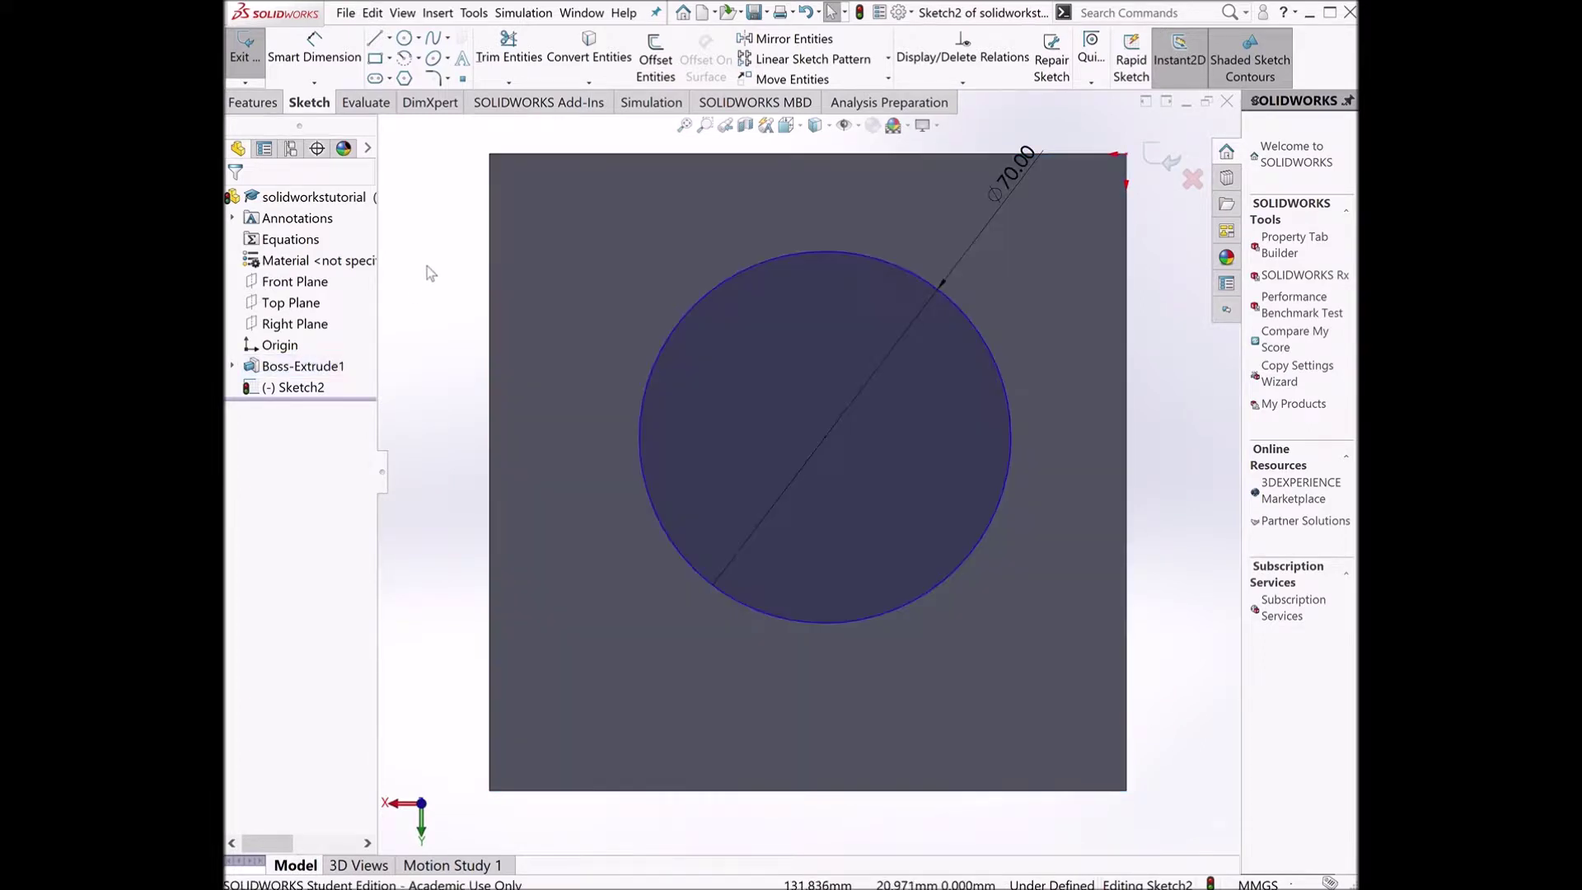
# - Dimension the vertical distance from the face's top edge to the circle's centre and set it to 60 mm
pyautogui.click(314, 49)
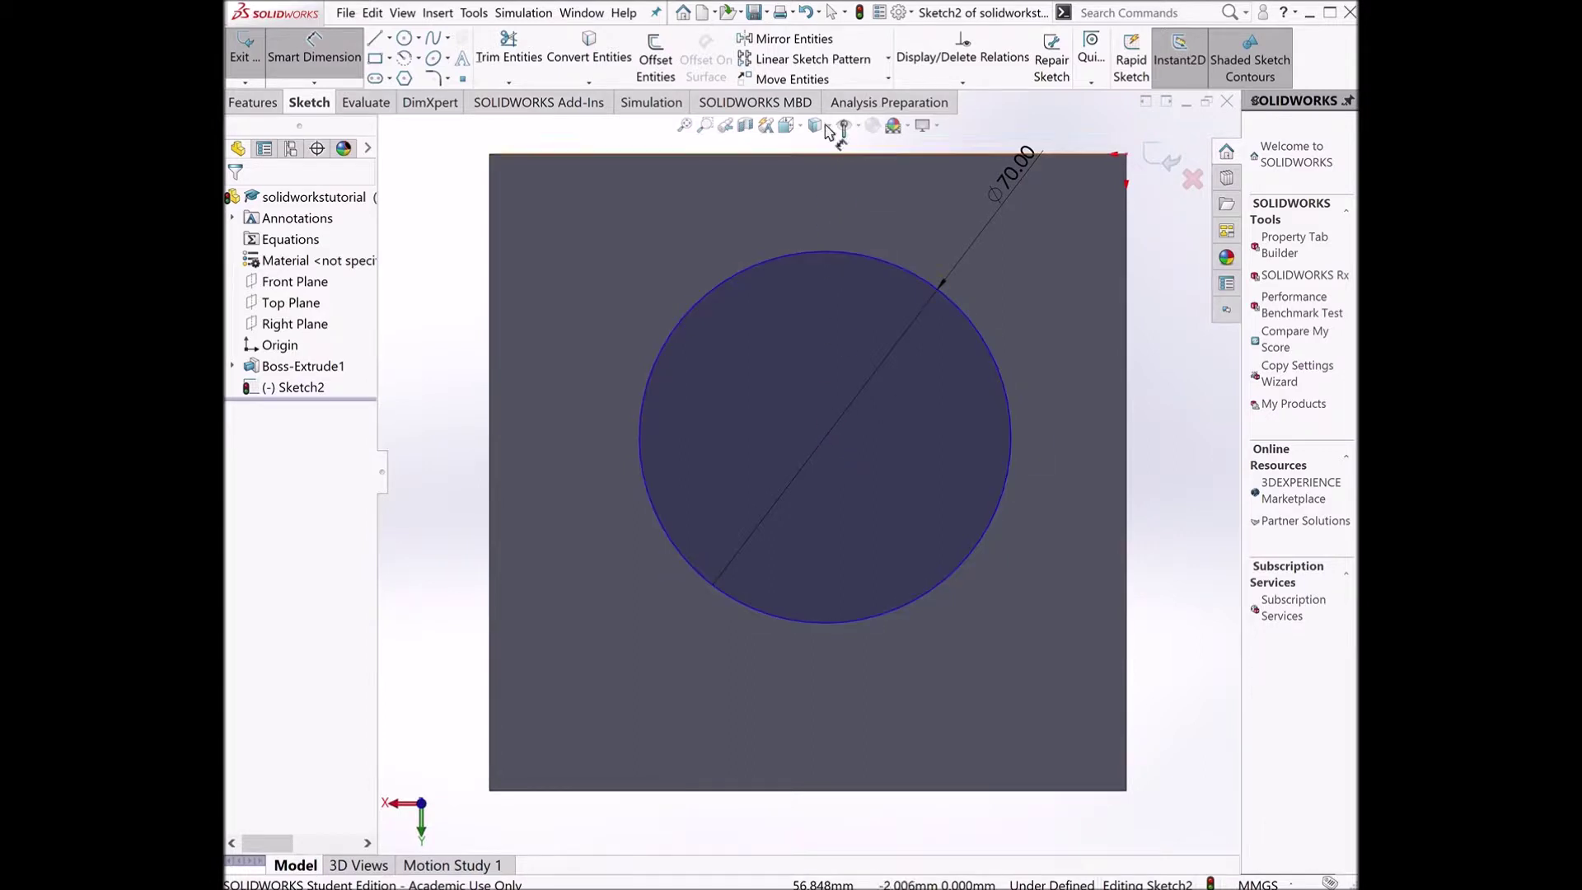
pyautogui.click(832, 153)
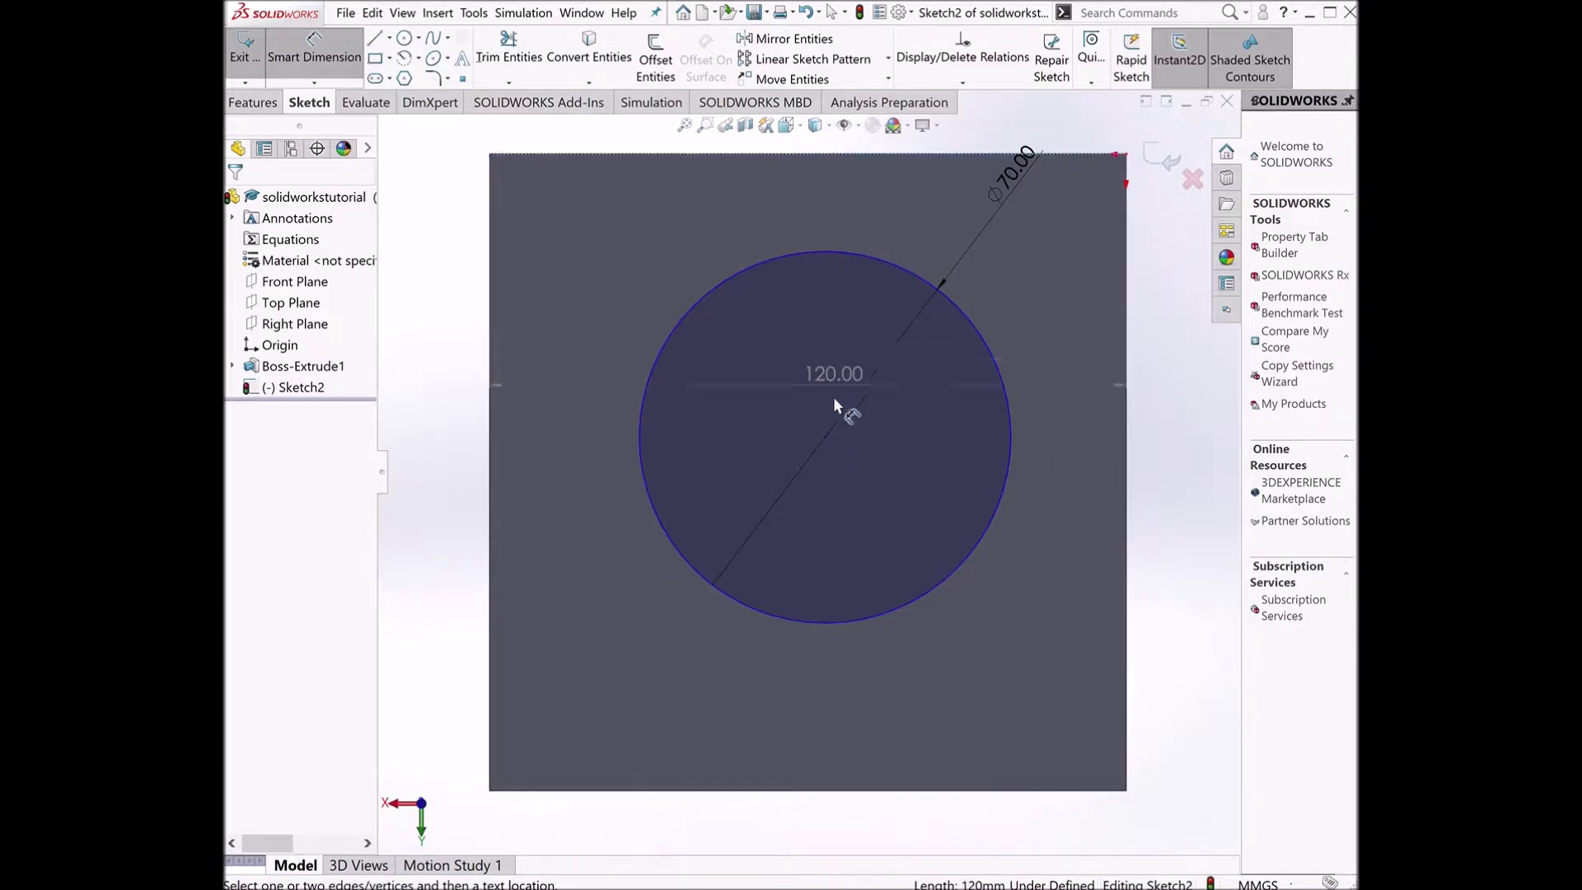
pyautogui.click(824, 436)
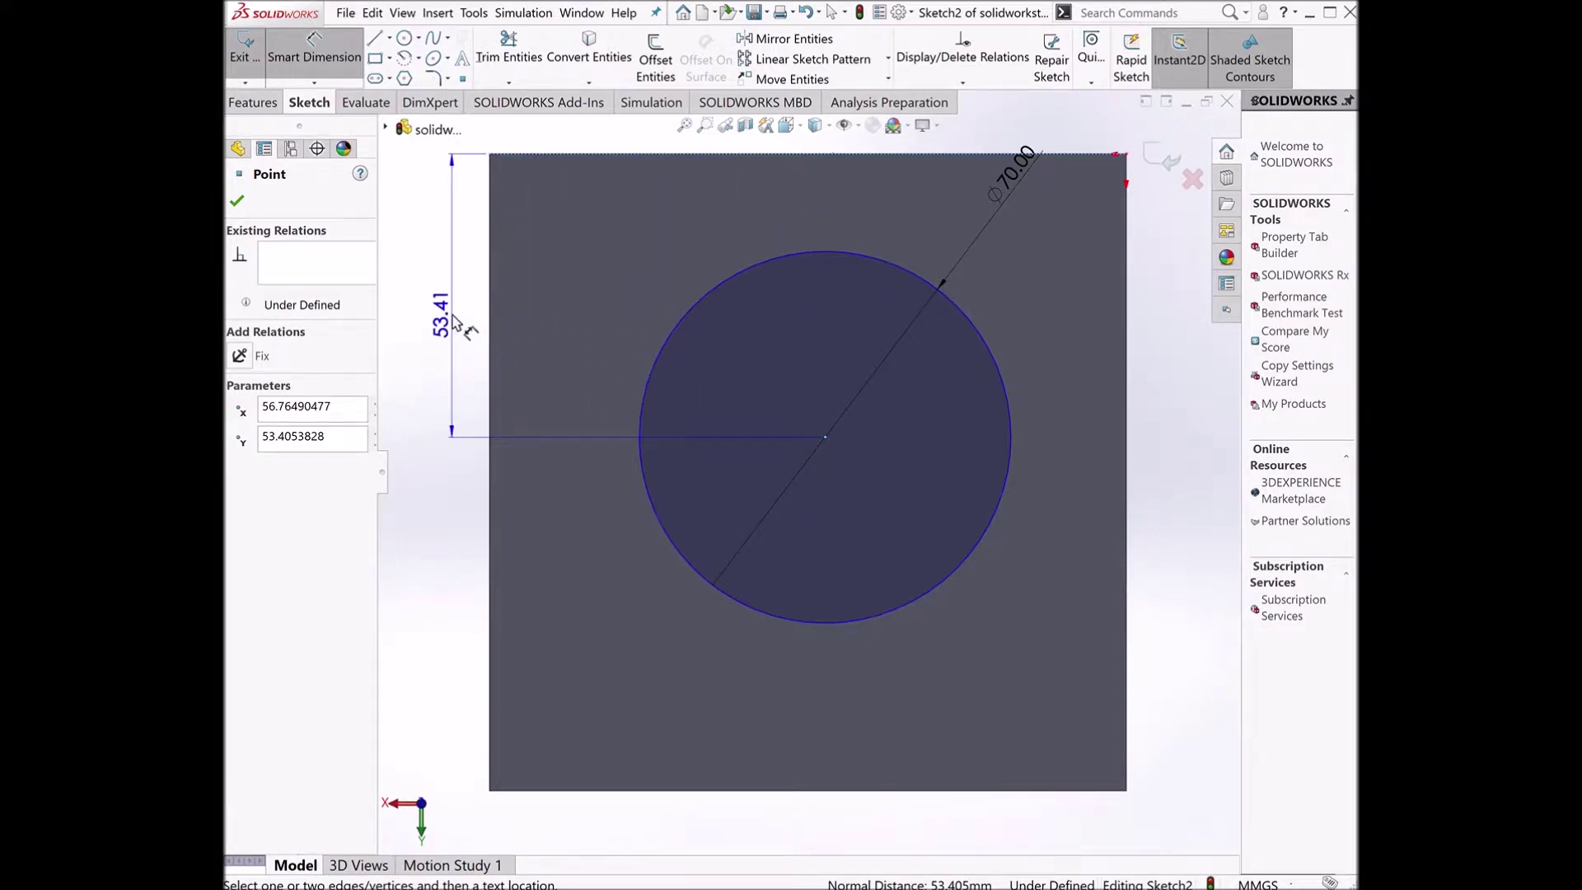
pyautogui.scroll(3, 469, 326)
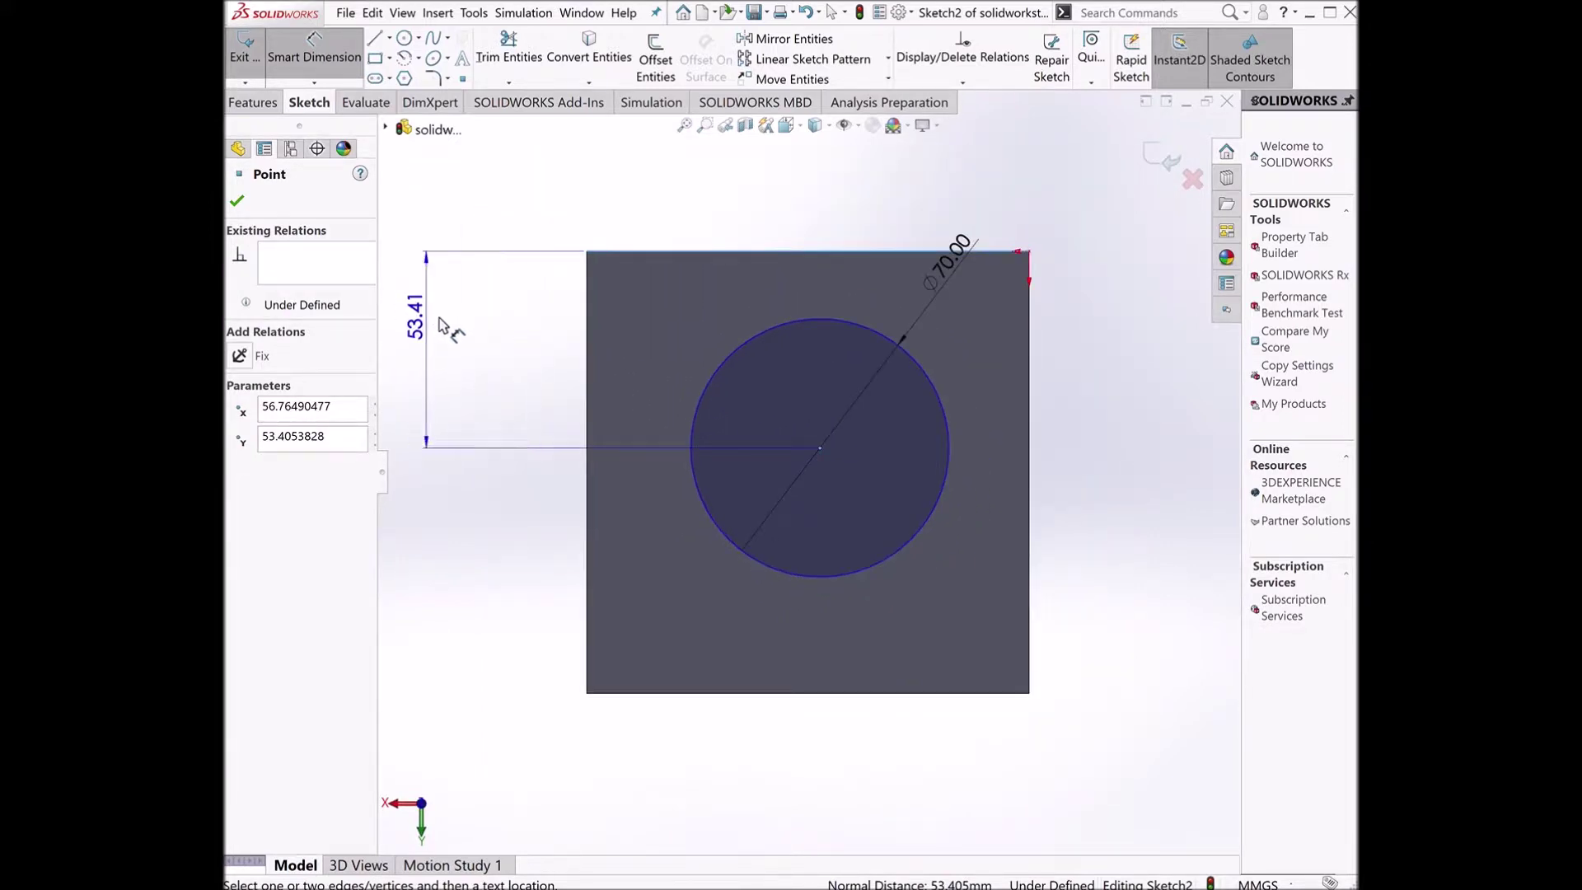
pyautogui.click(536, 337)
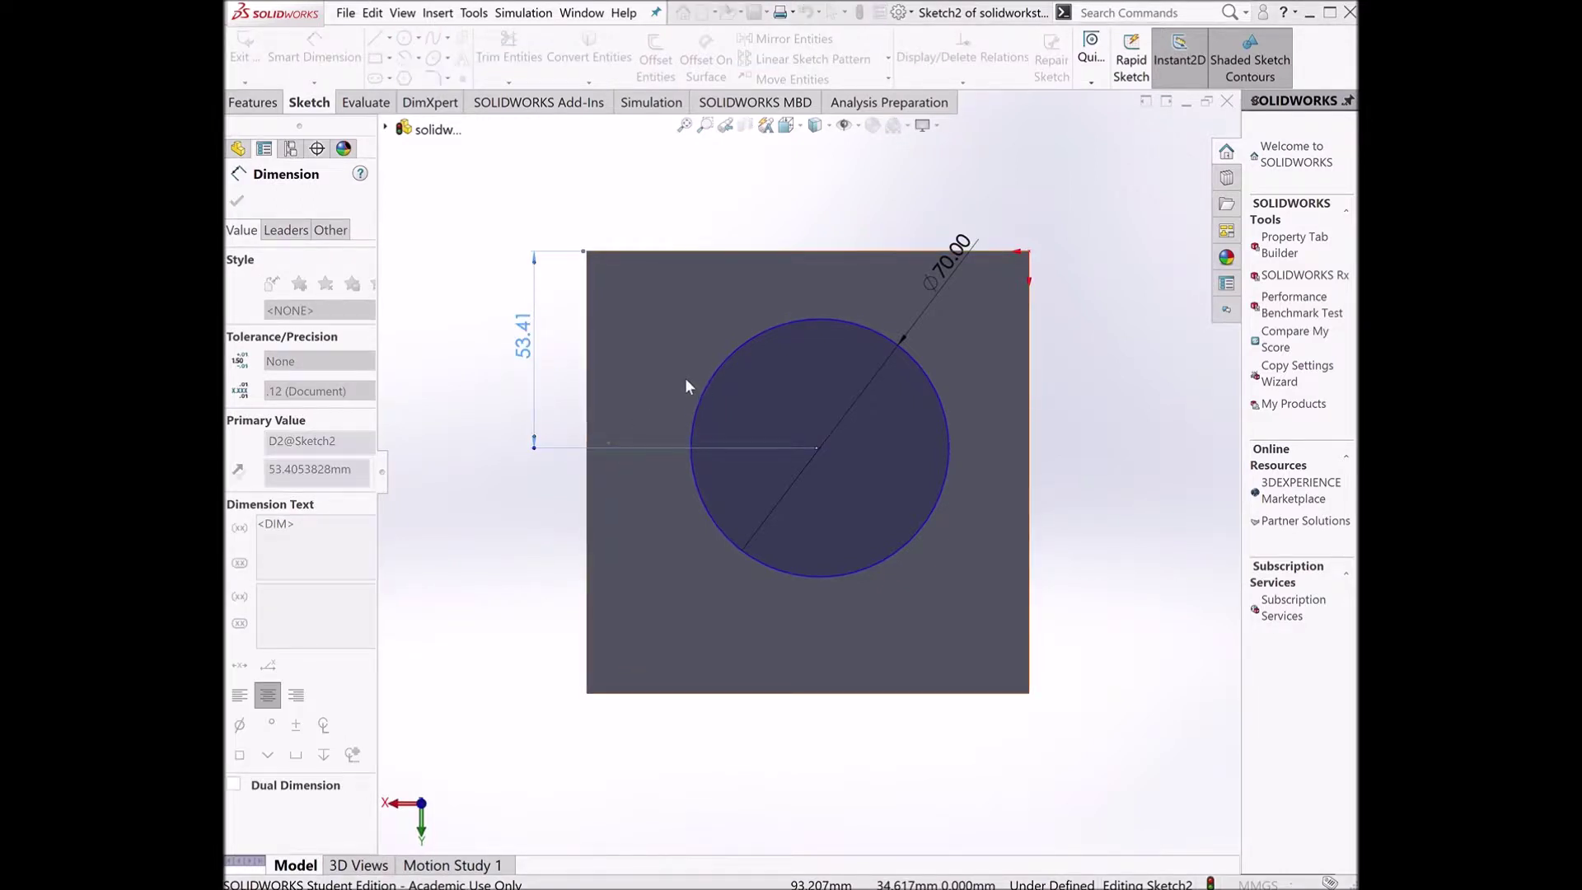
pyautogui.write('60')
pyautogui.press('Return')
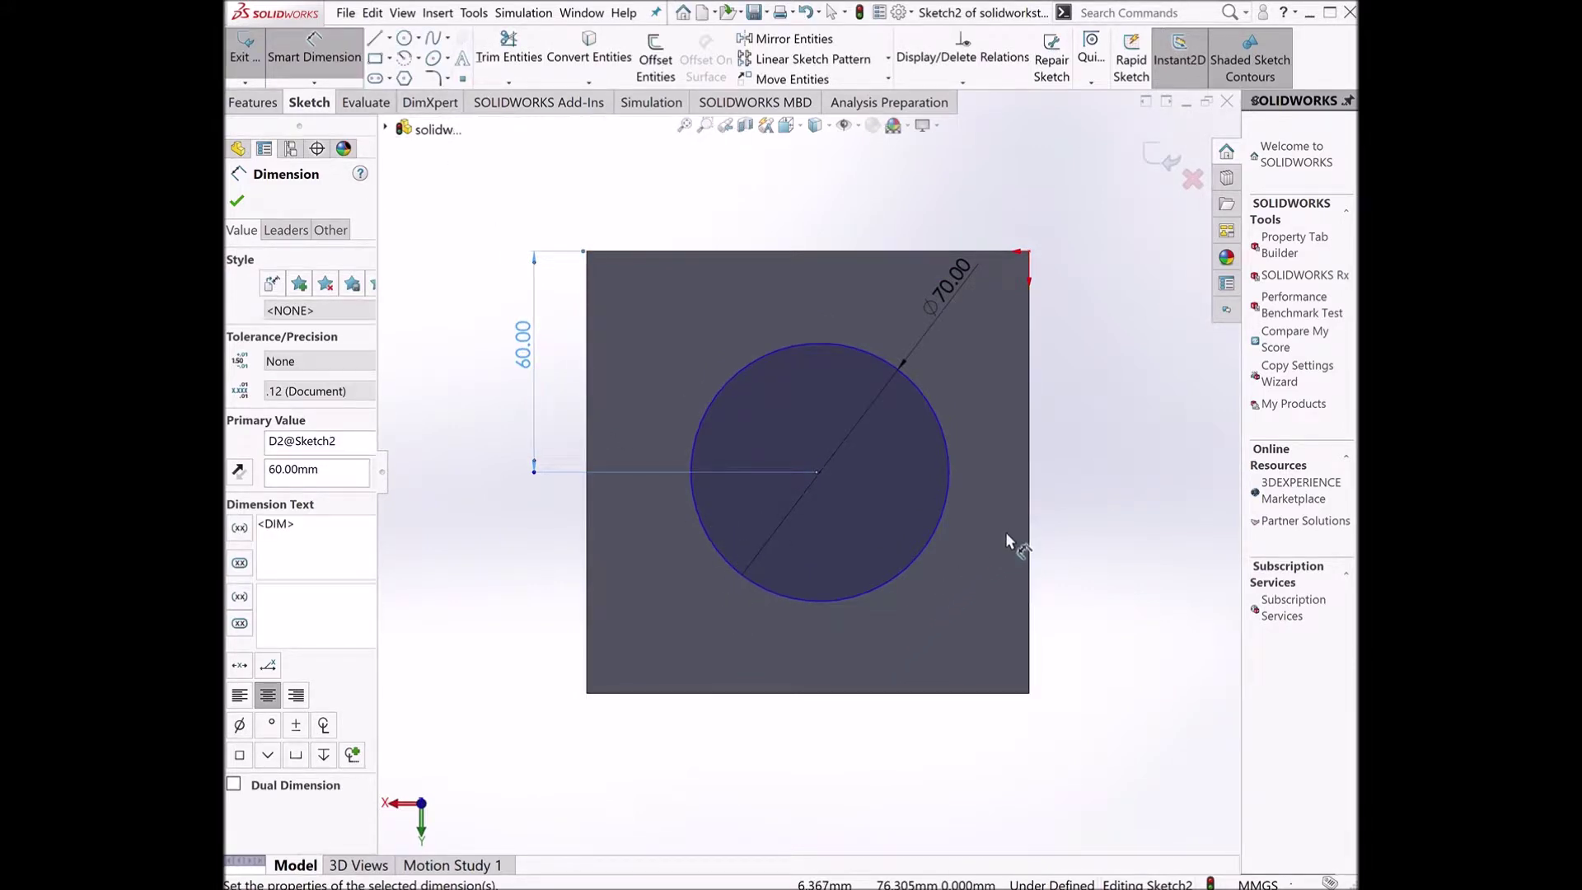
# - Dimension the horizontal distance from the face's right edge to the circle's centre and set it to 60 mm
pyautogui.click(1030, 472)
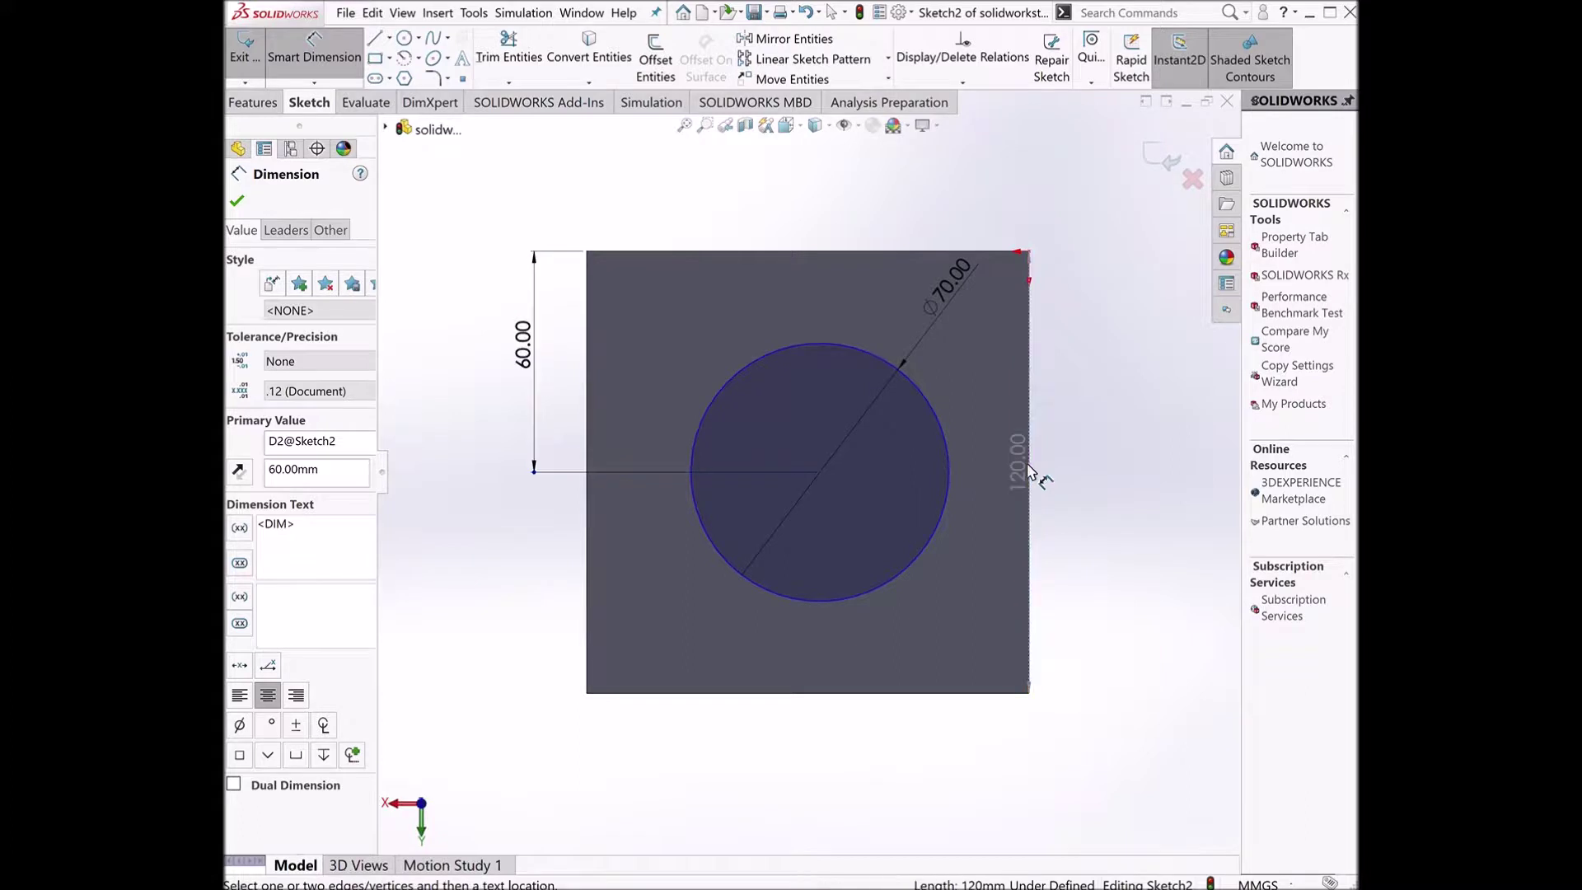
pyautogui.click(818, 472)
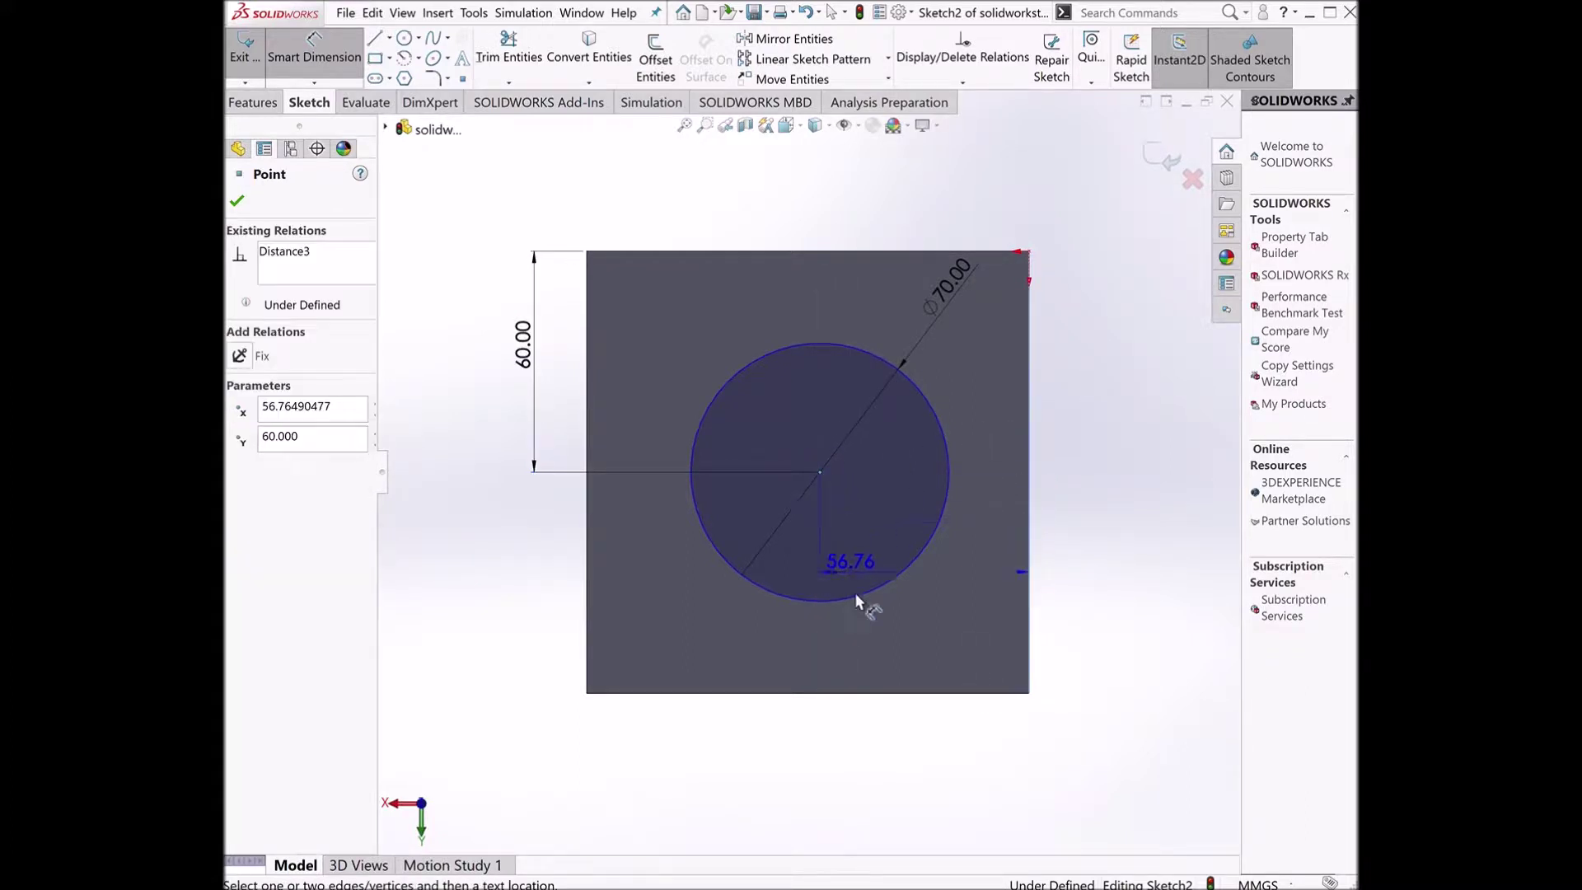
pyautogui.click(921, 768)
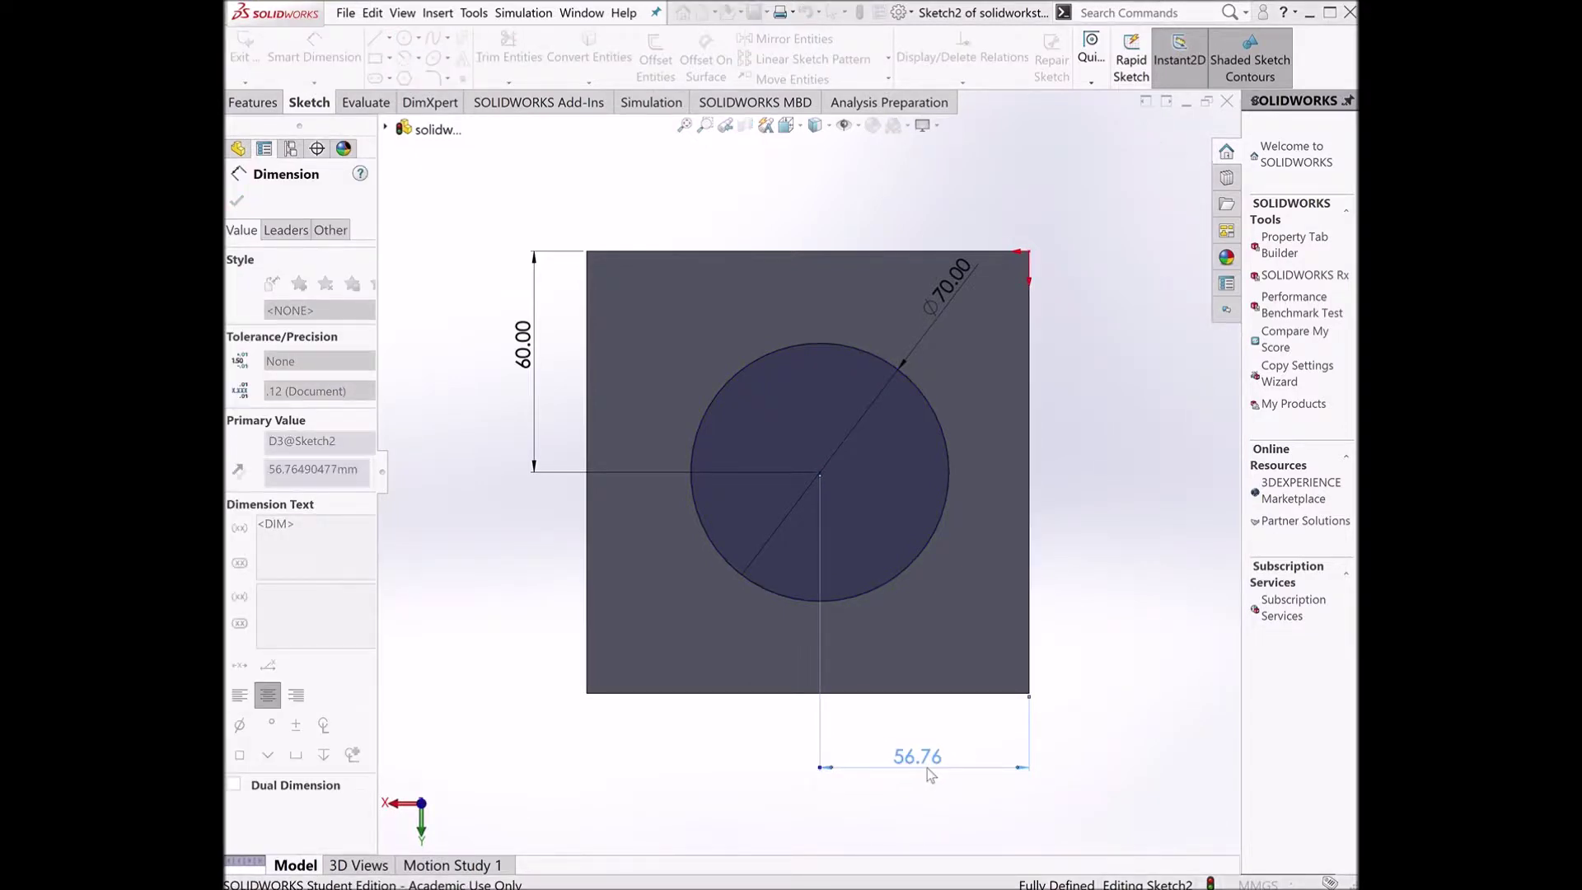
pyautogui.press('Return')
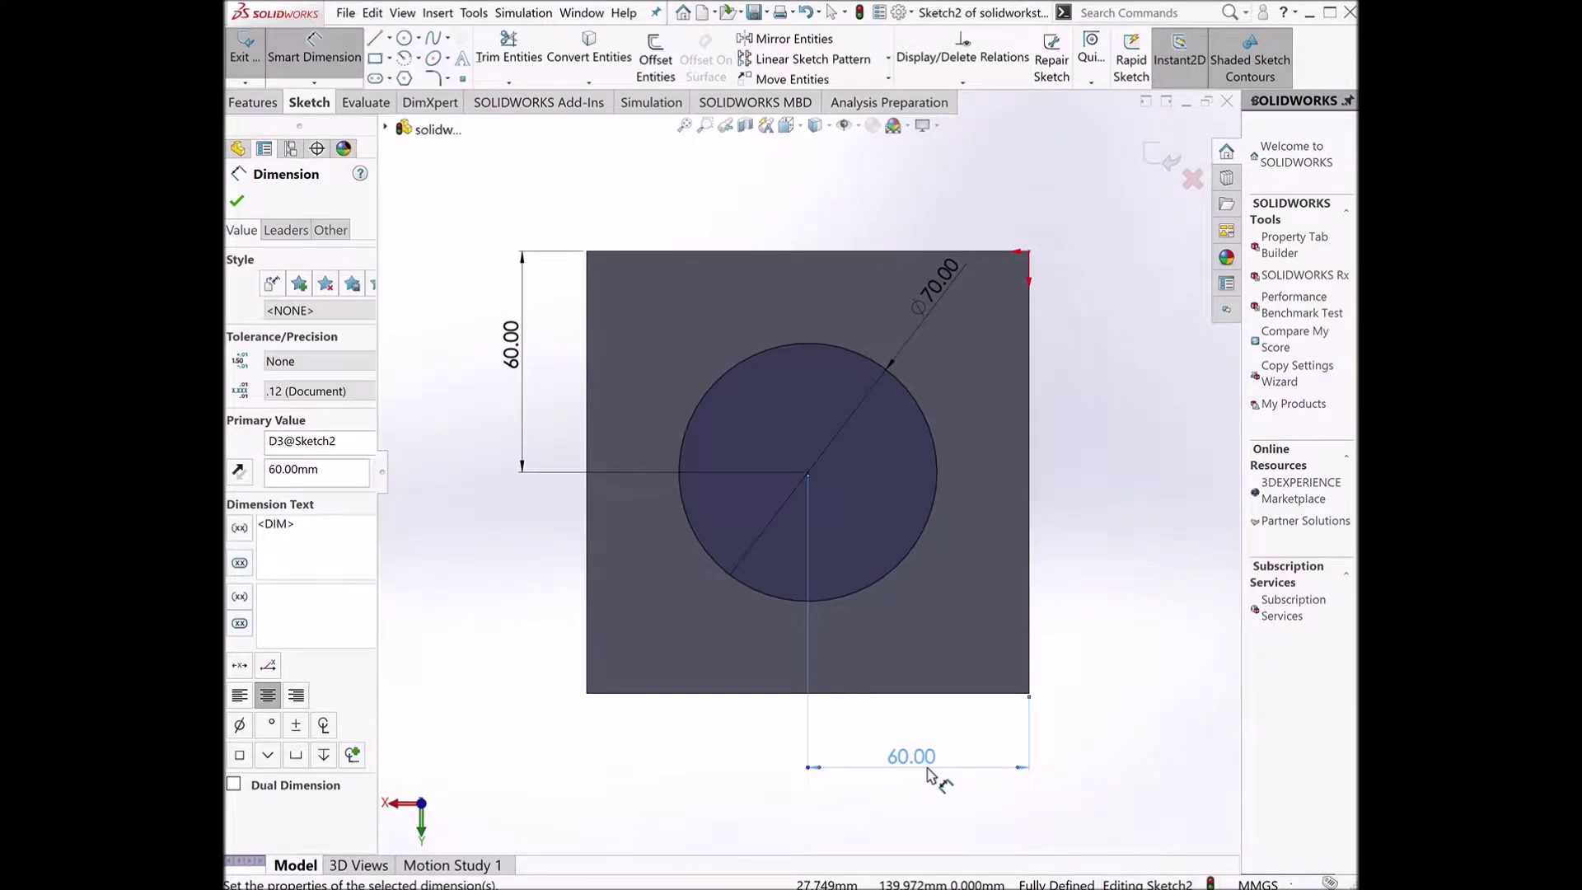
pyautogui.click(345, 54)
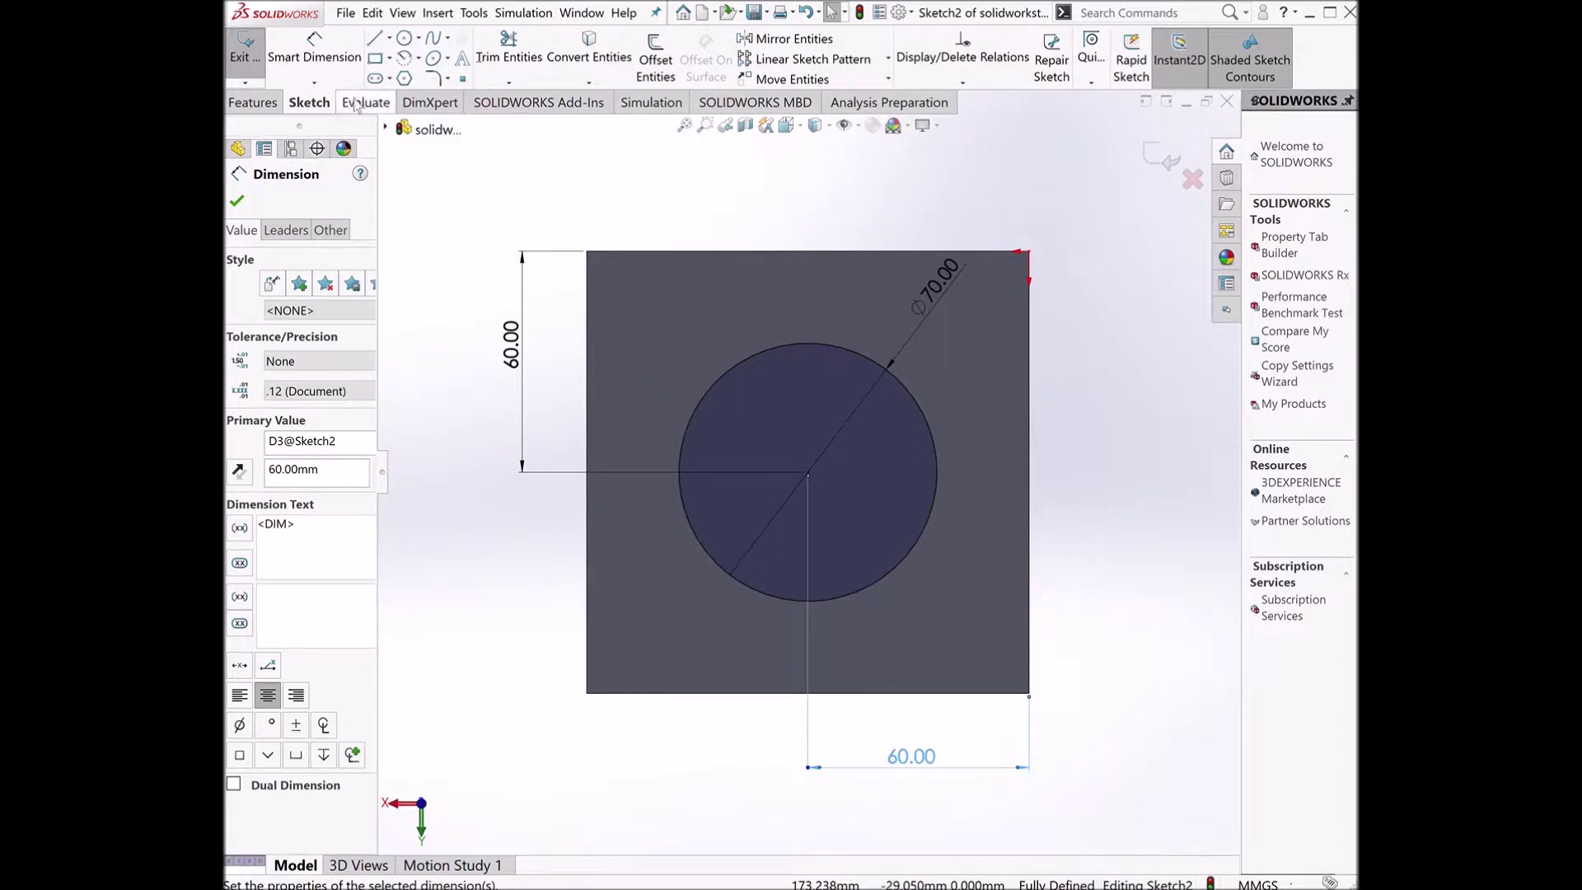
# - Exit the sketch and extrude the 70 mm circle outward from the block as a blind boss 25 mm deep, merged with the base
pyautogui.click(256, 53)
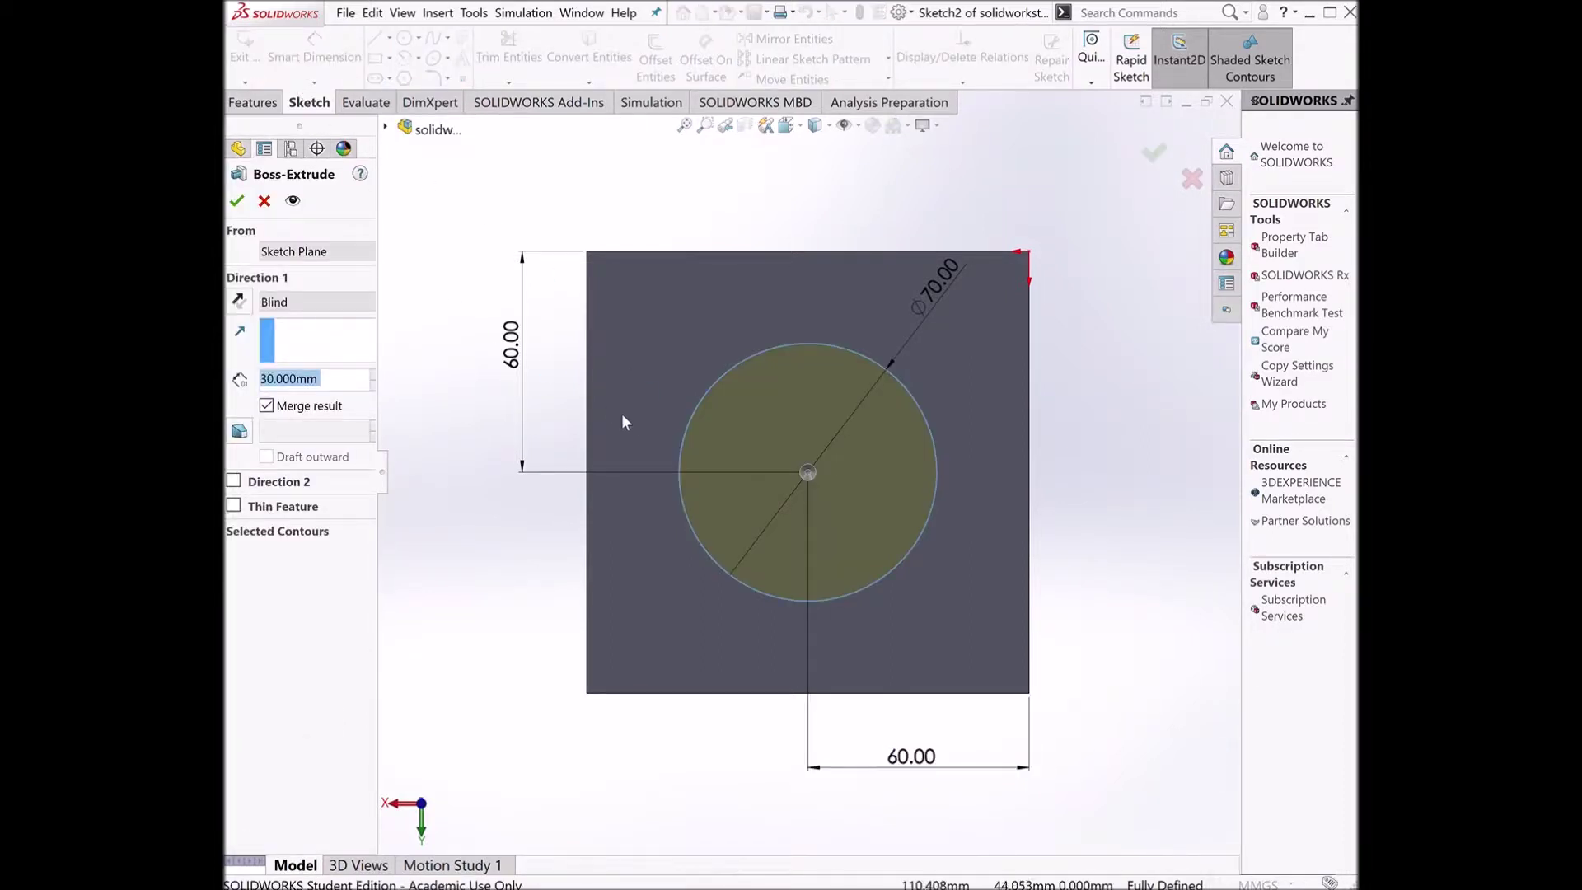
pyautogui.moveTo(664, 438); pyautogui.dragTo(688, 551, button='middle')
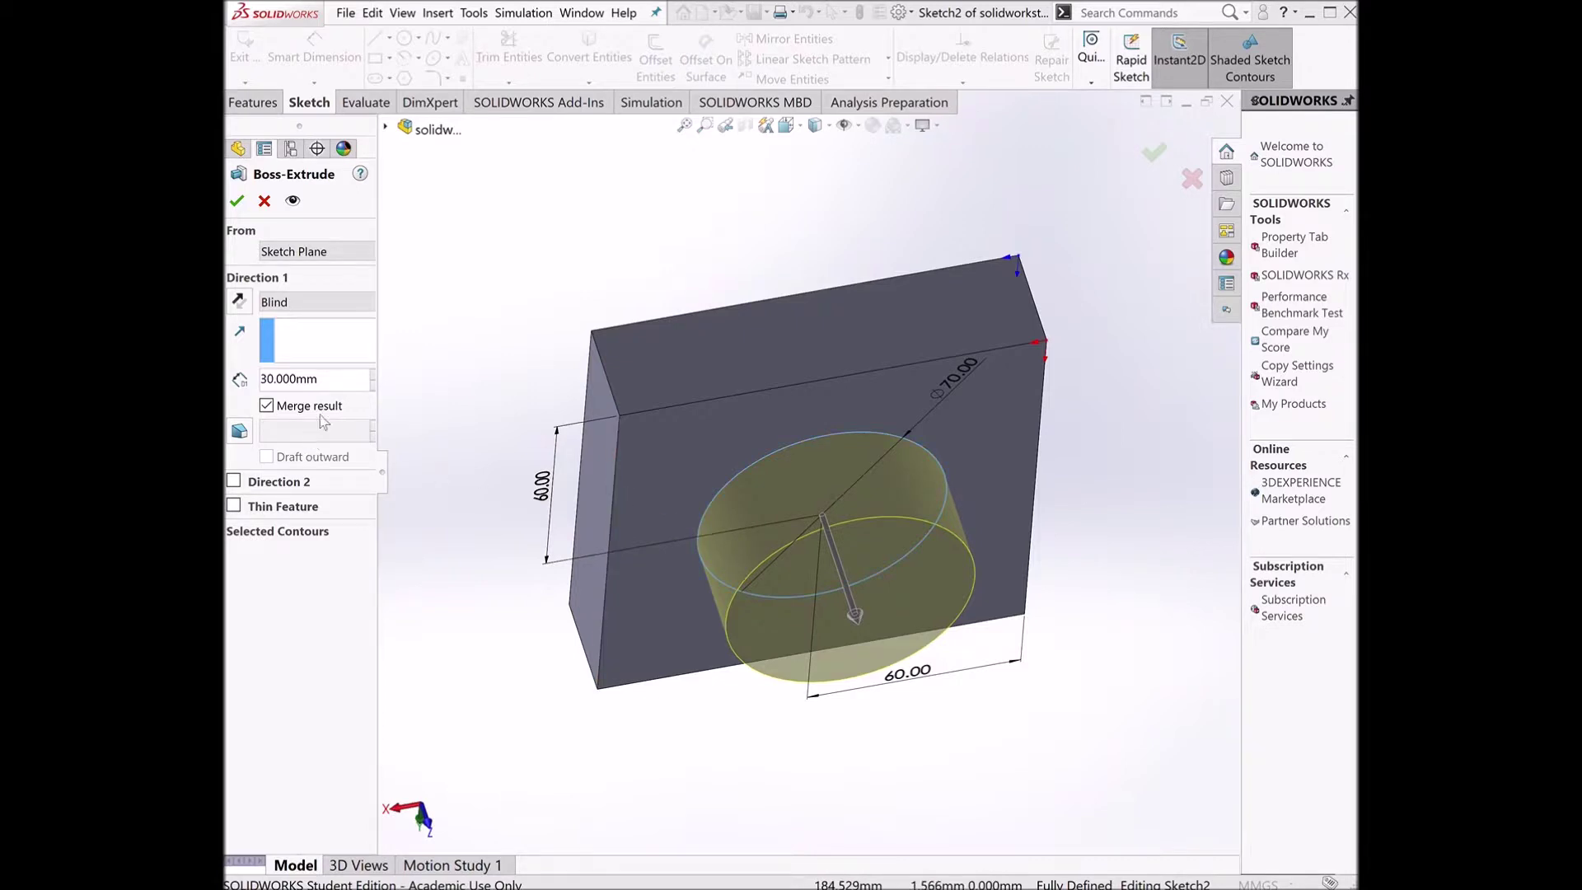
pyautogui.click(332, 381)
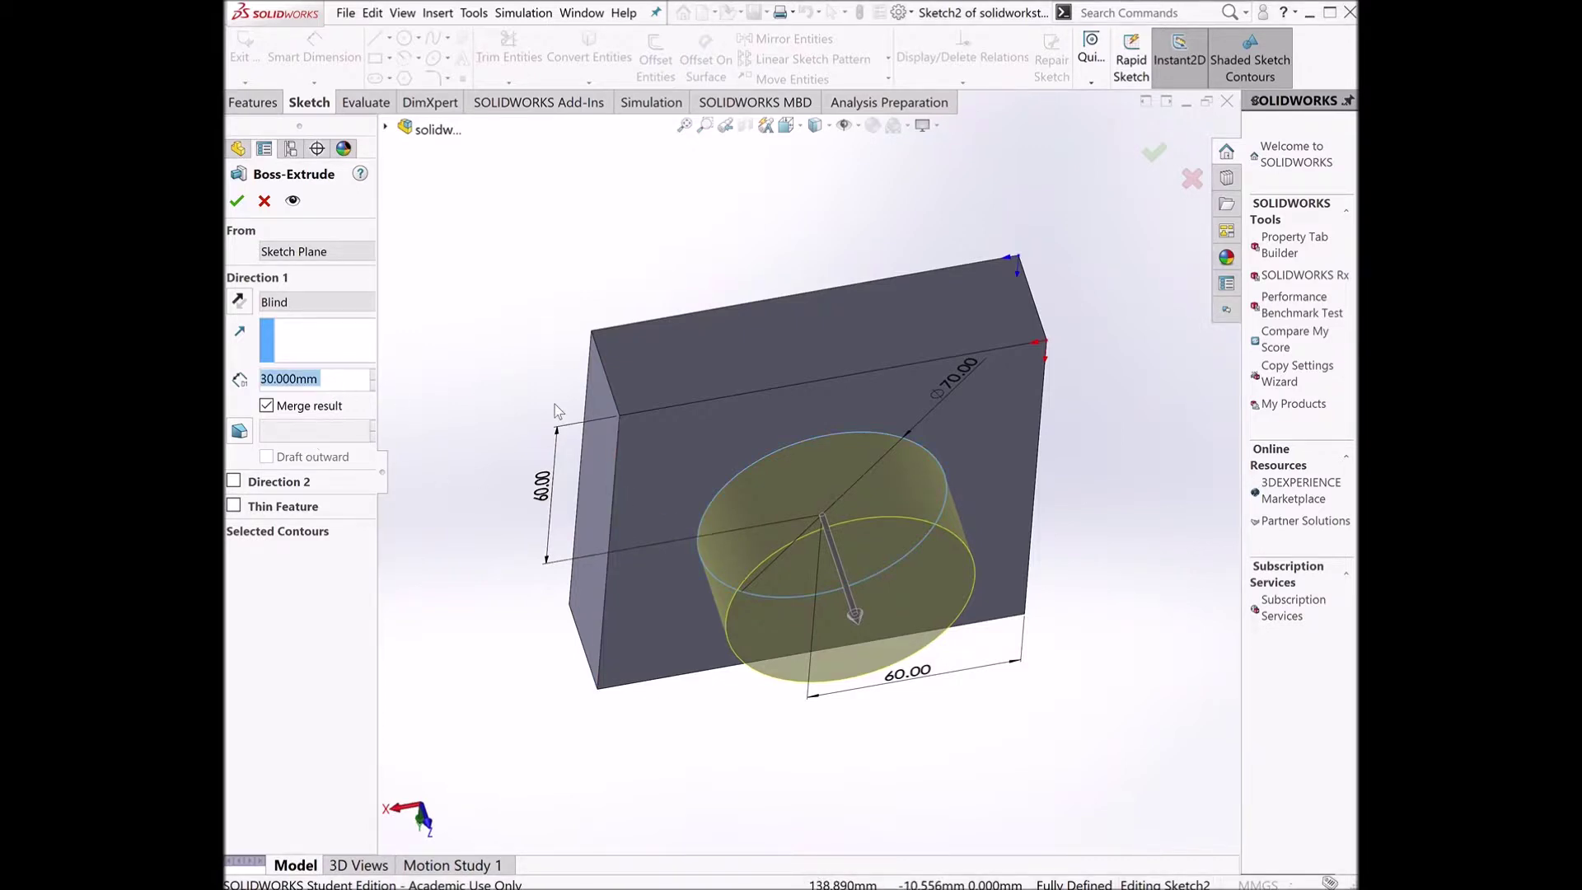
pyautogui.write('25')
pyautogui.press('Return')
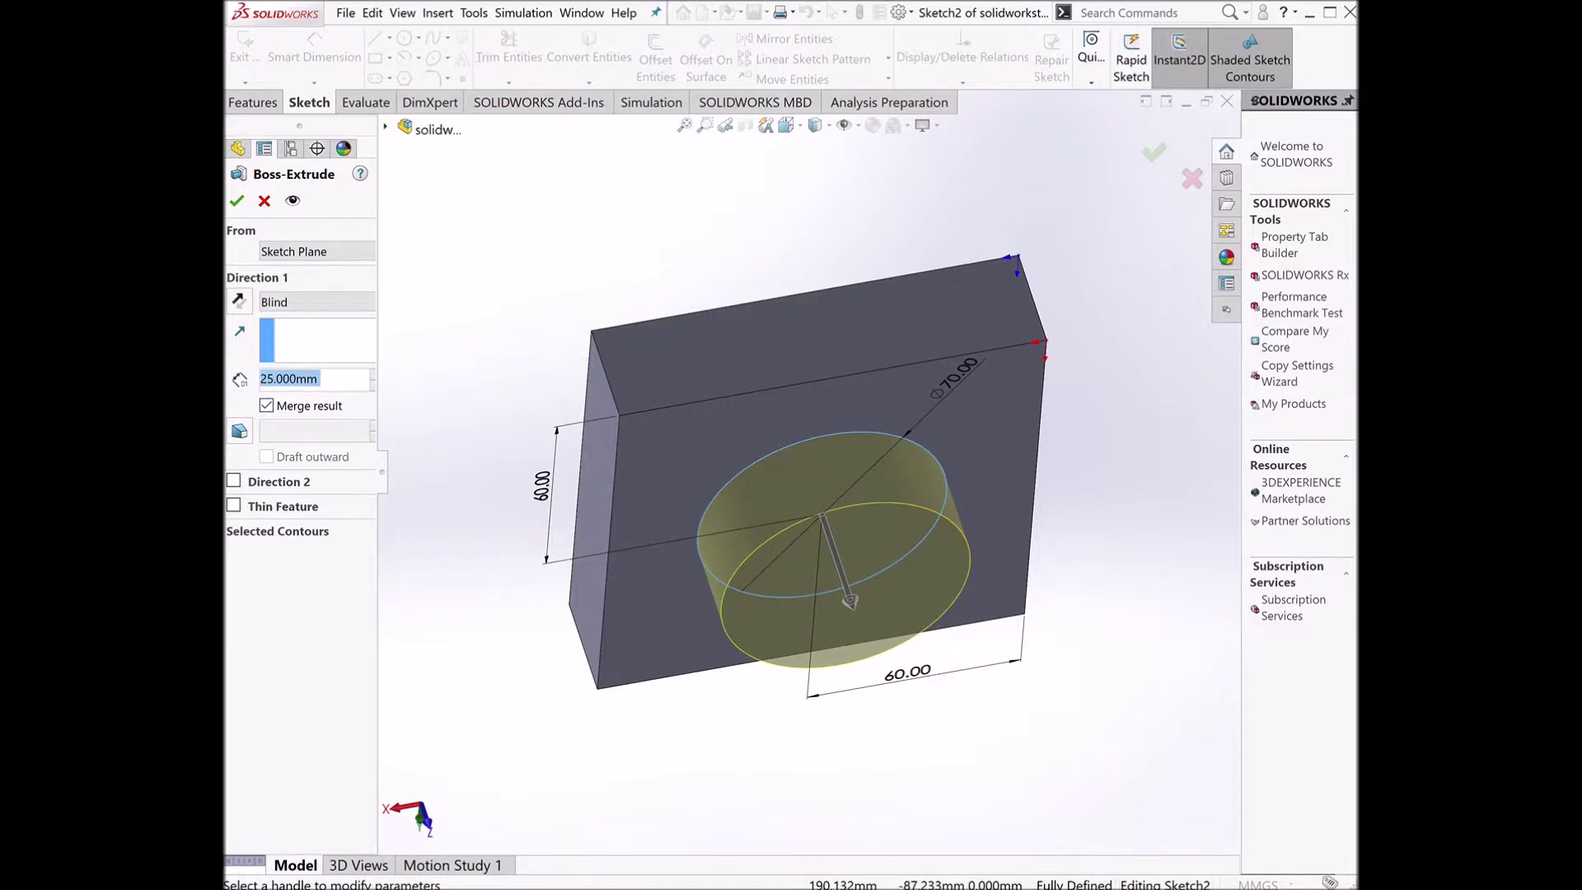
pyautogui.click(235, 206)
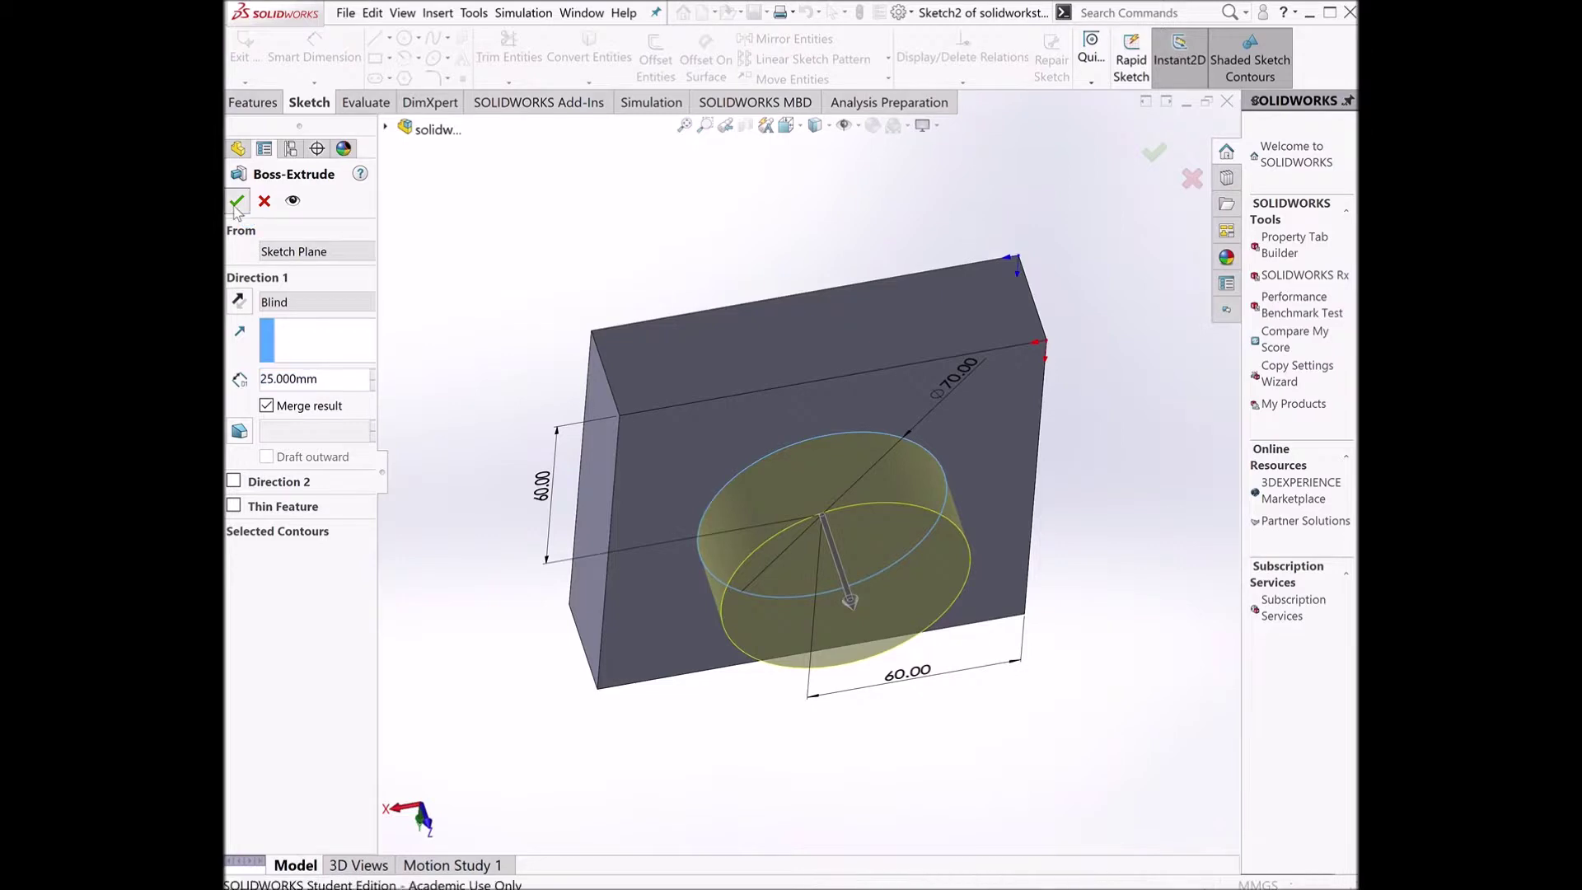
pyautogui.moveTo(944, 537); pyautogui.dragTo(631, 504, button='middle')
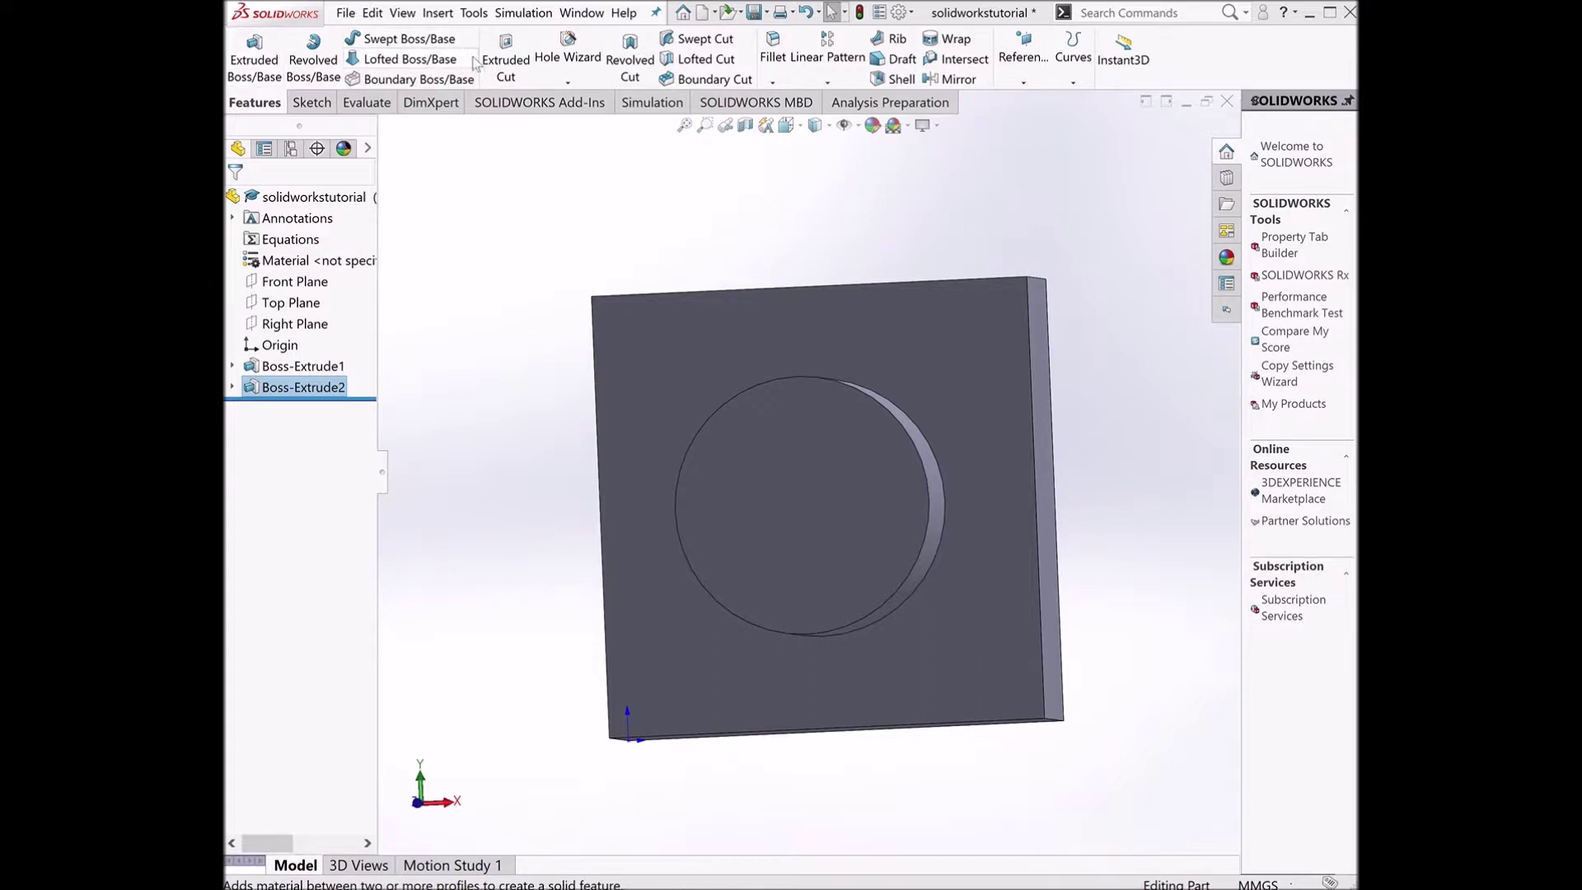
# - Start an Extruded Cut sketch on the boss's end face and draw a circle concentric with the boss, radius about 23 mm
pyautogui.click(515, 71)
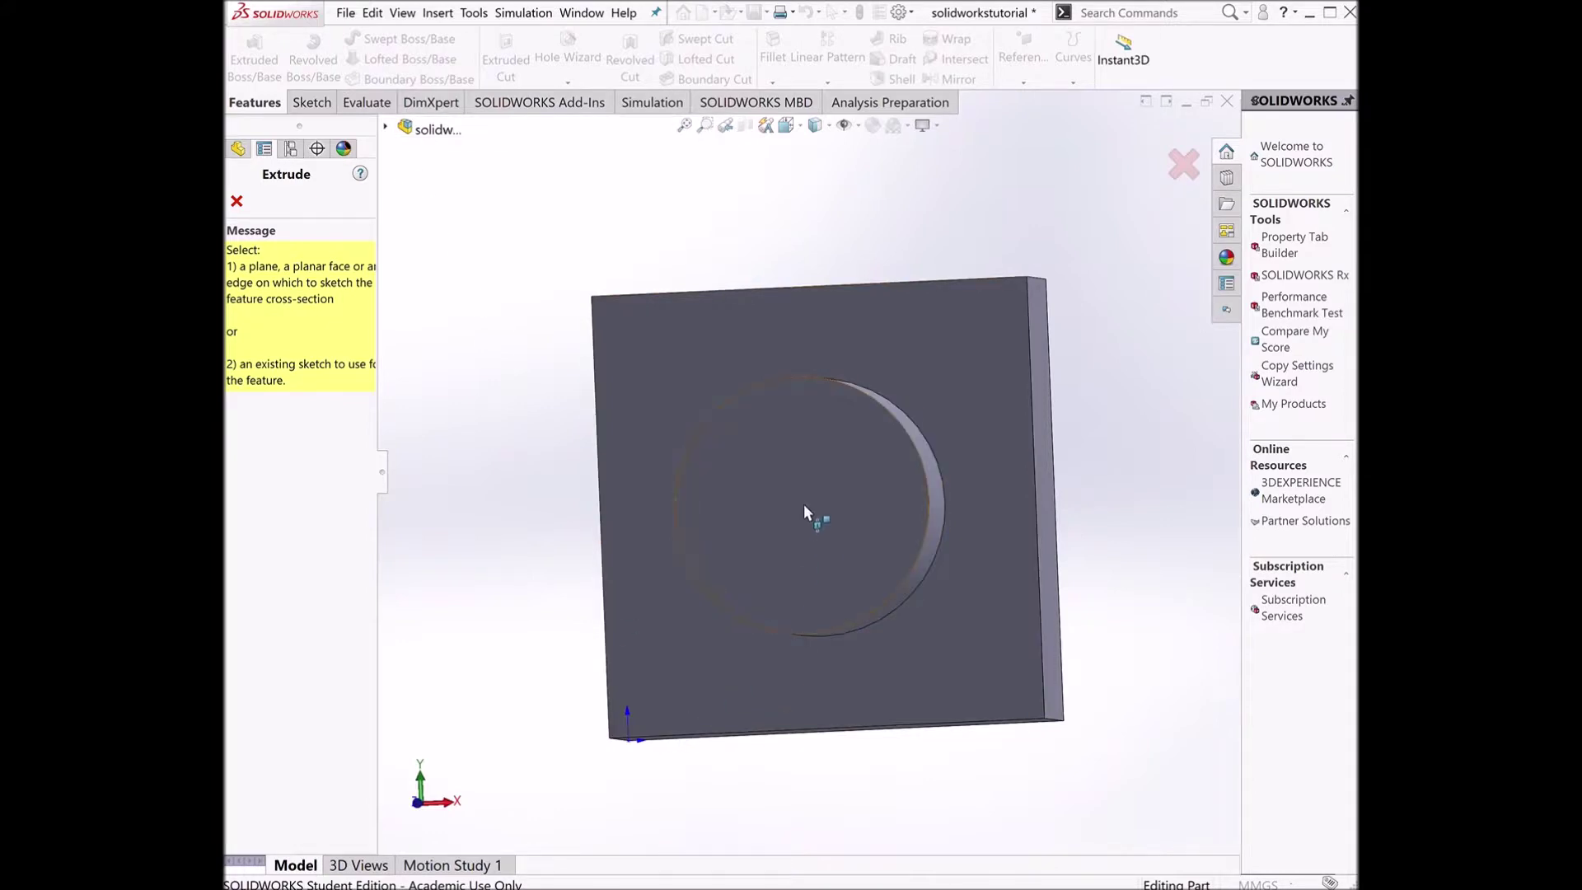
pyautogui.moveTo(761, 488); pyautogui.dragTo(854, 604, button='middle')
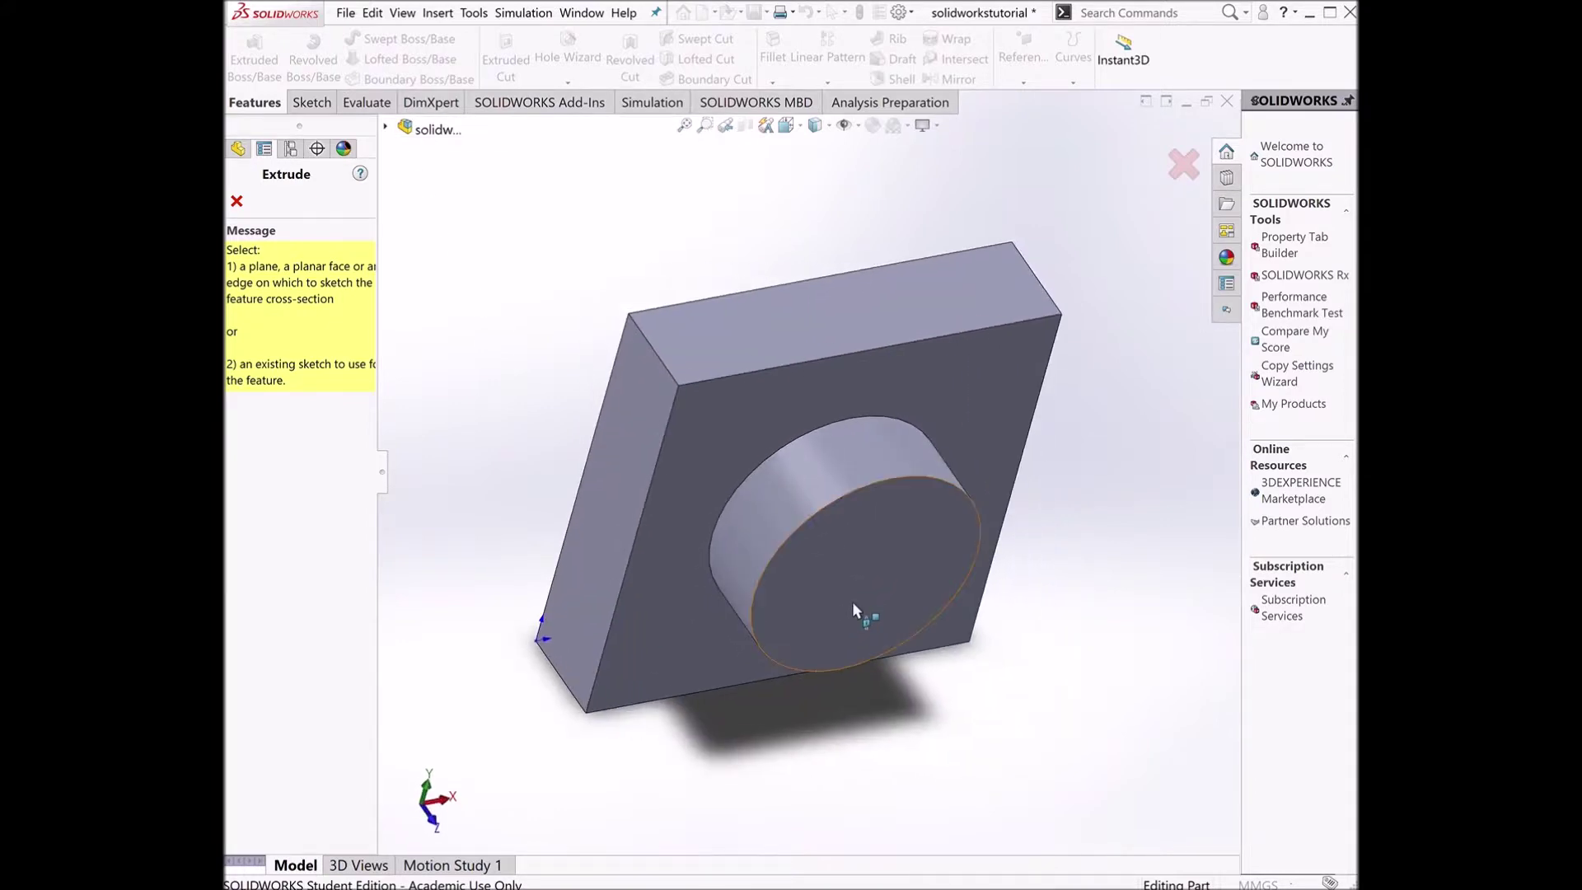
pyautogui.click(906, 560)
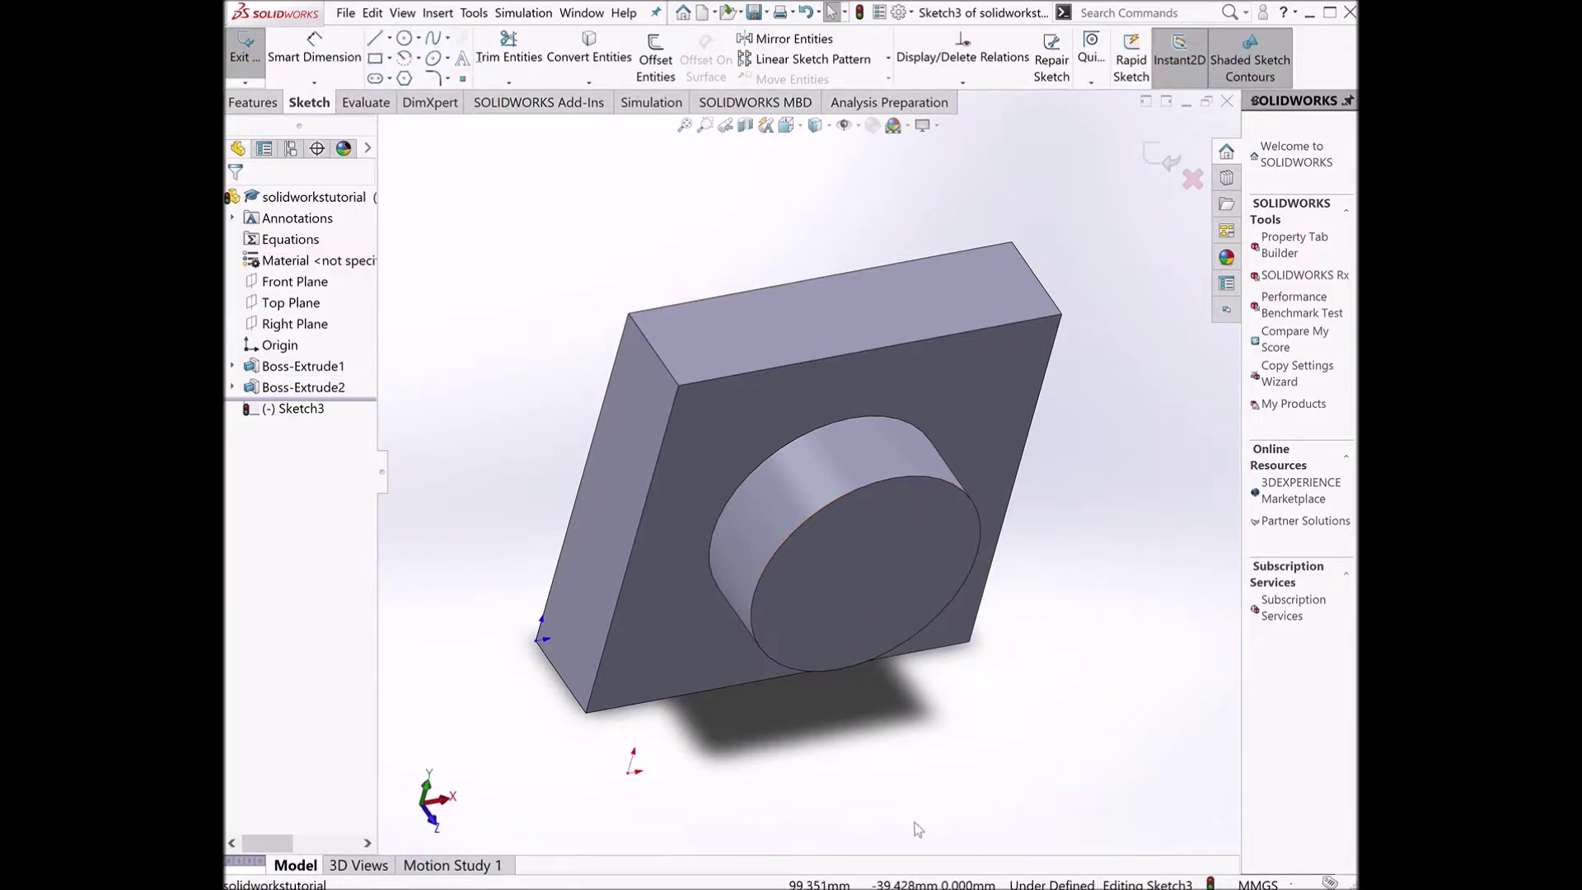
pyautogui.moveTo(854, 784); pyautogui.dragTo(772, 701, button='middle')
pyautogui.press('space')
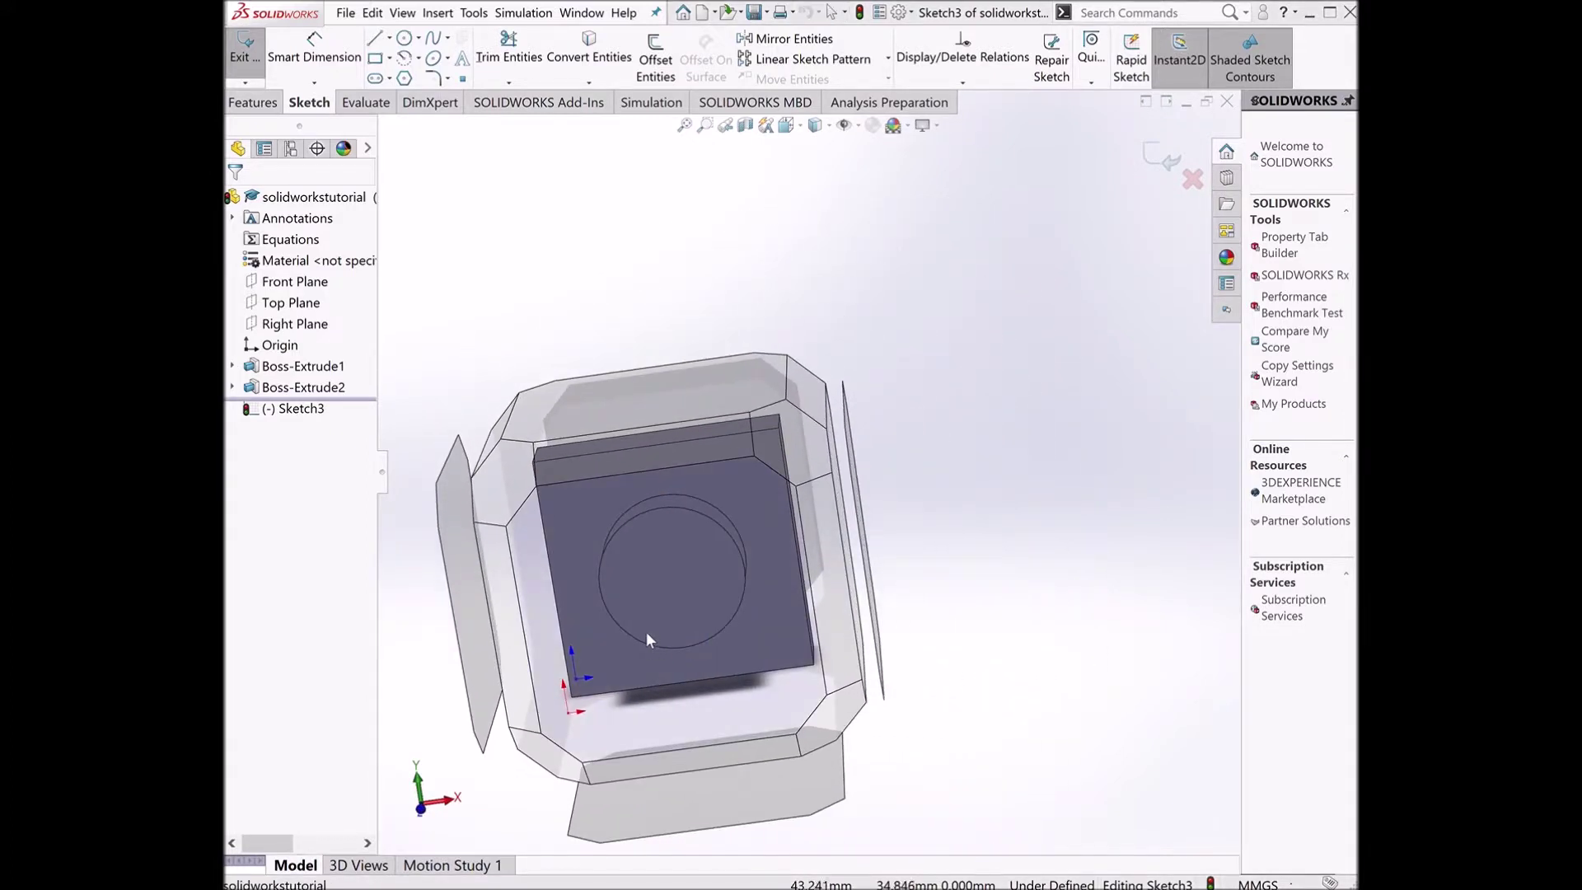
pyautogui.click(604, 556)
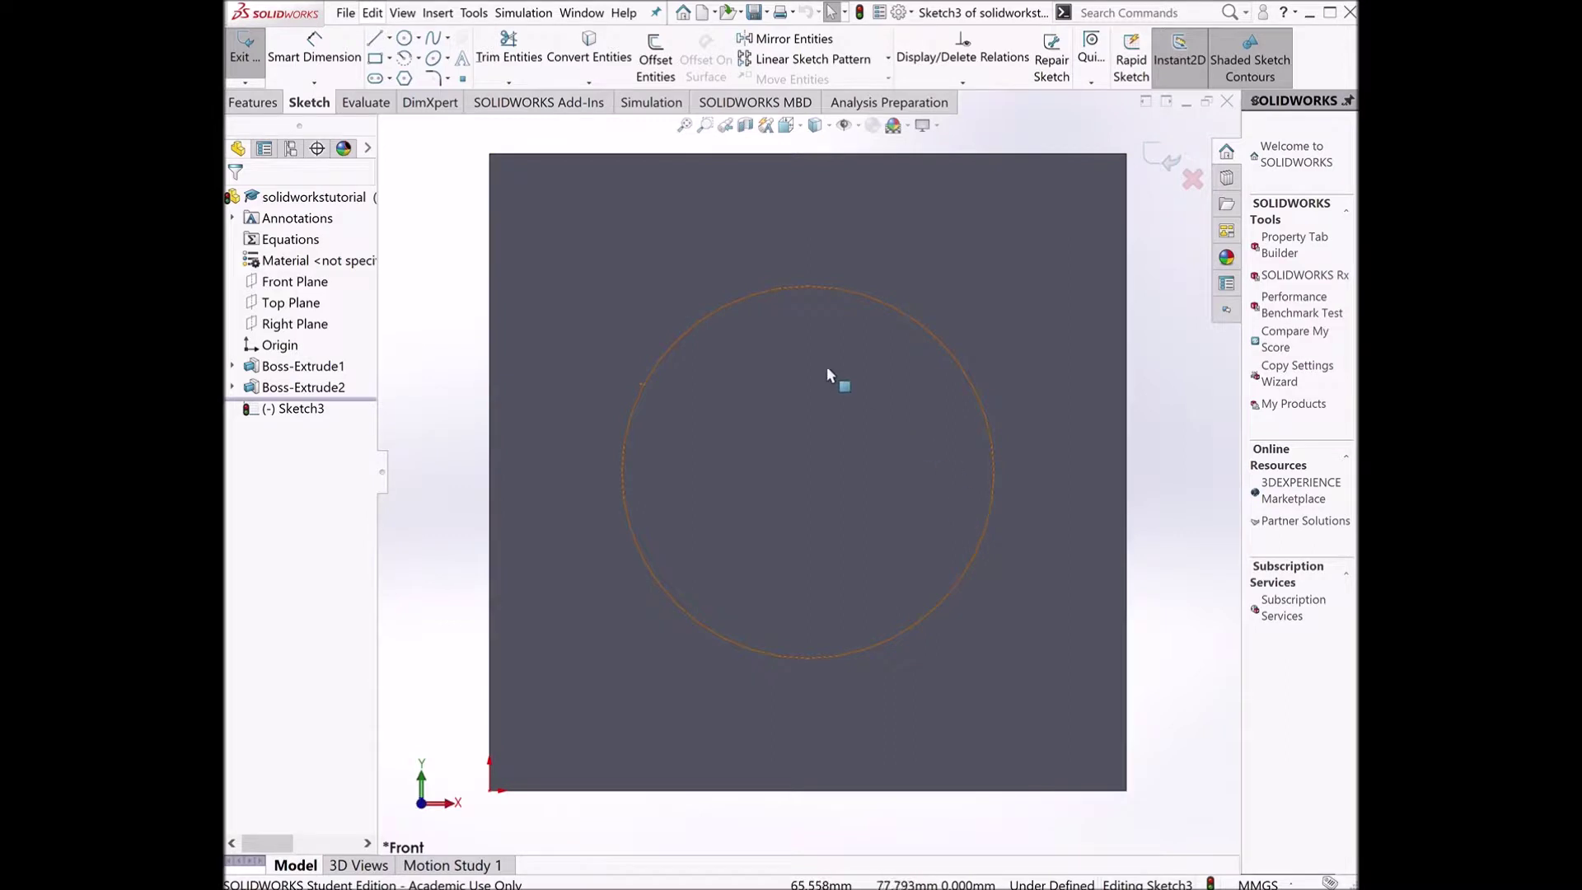
pyautogui.click(405, 39)
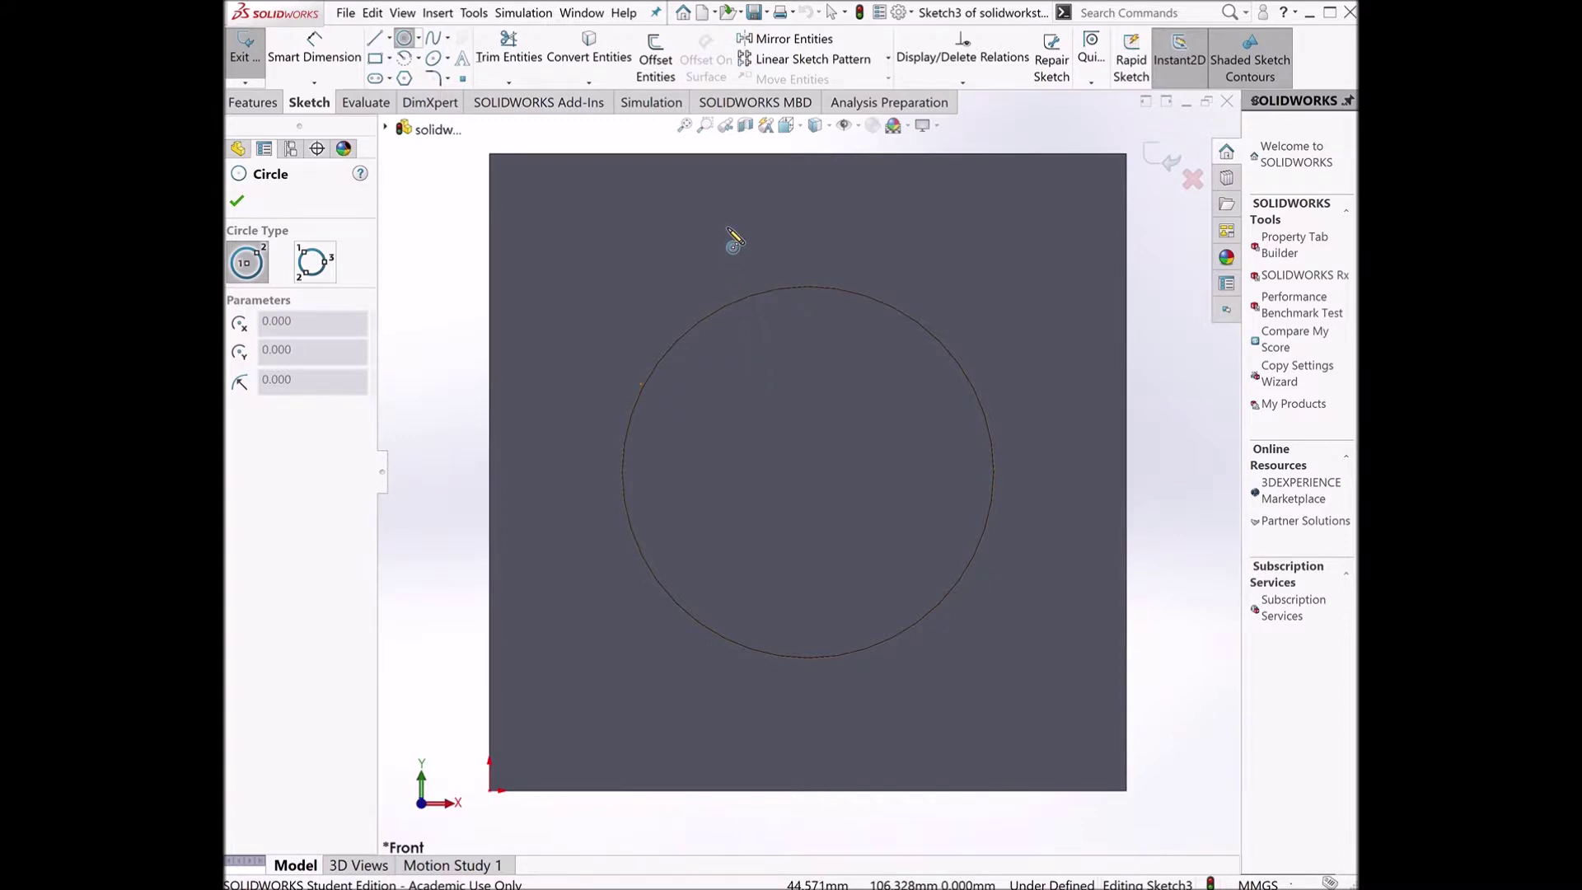
pyautogui.click(808, 473)
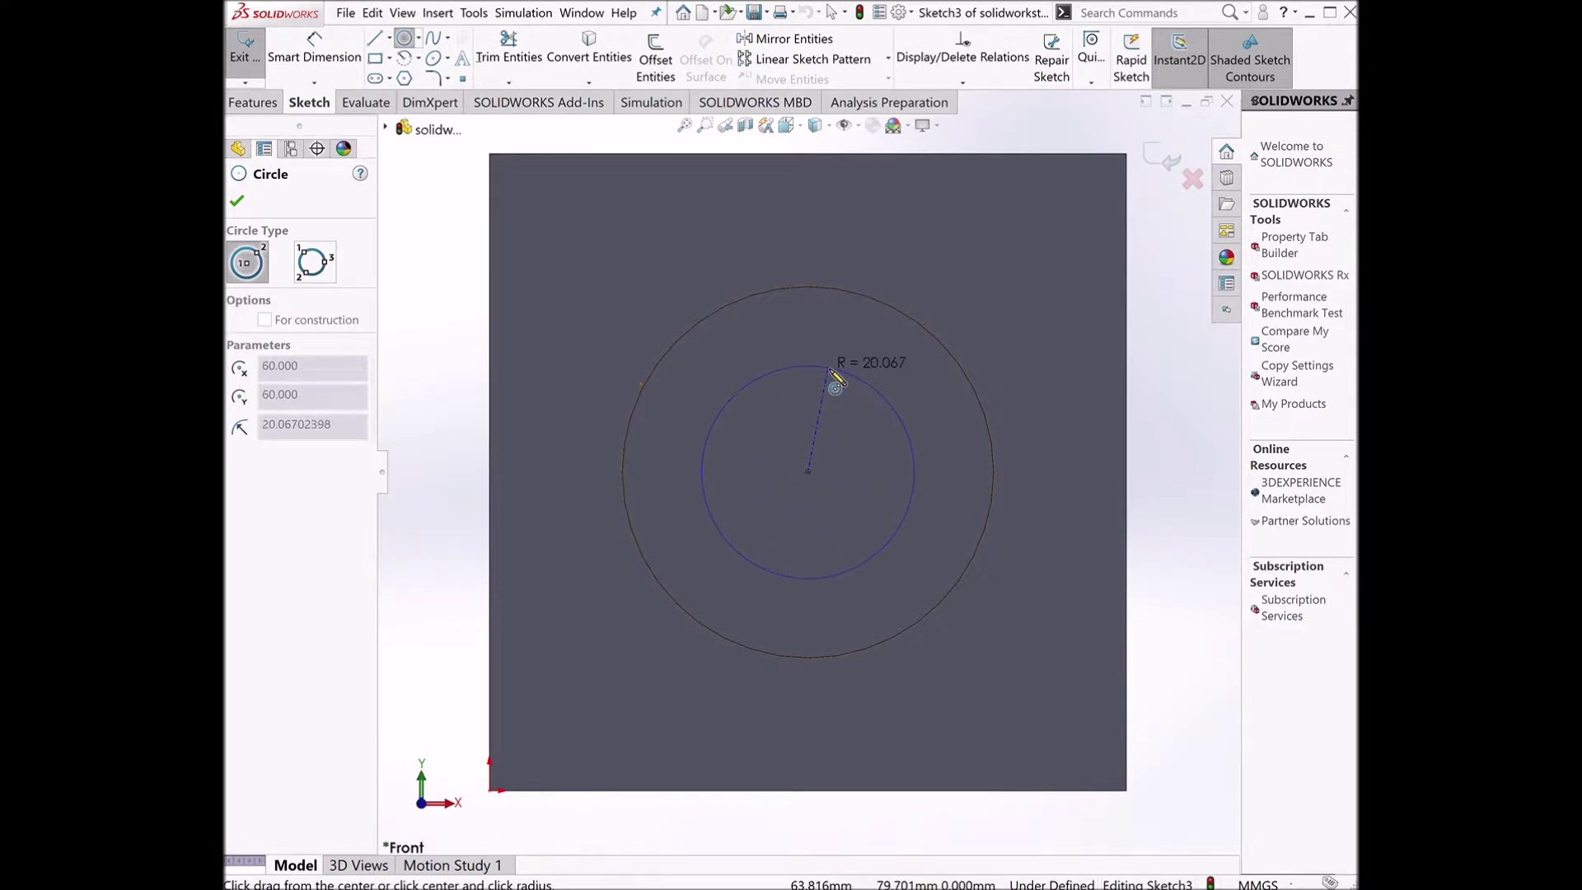
pyautogui.click(831, 355)
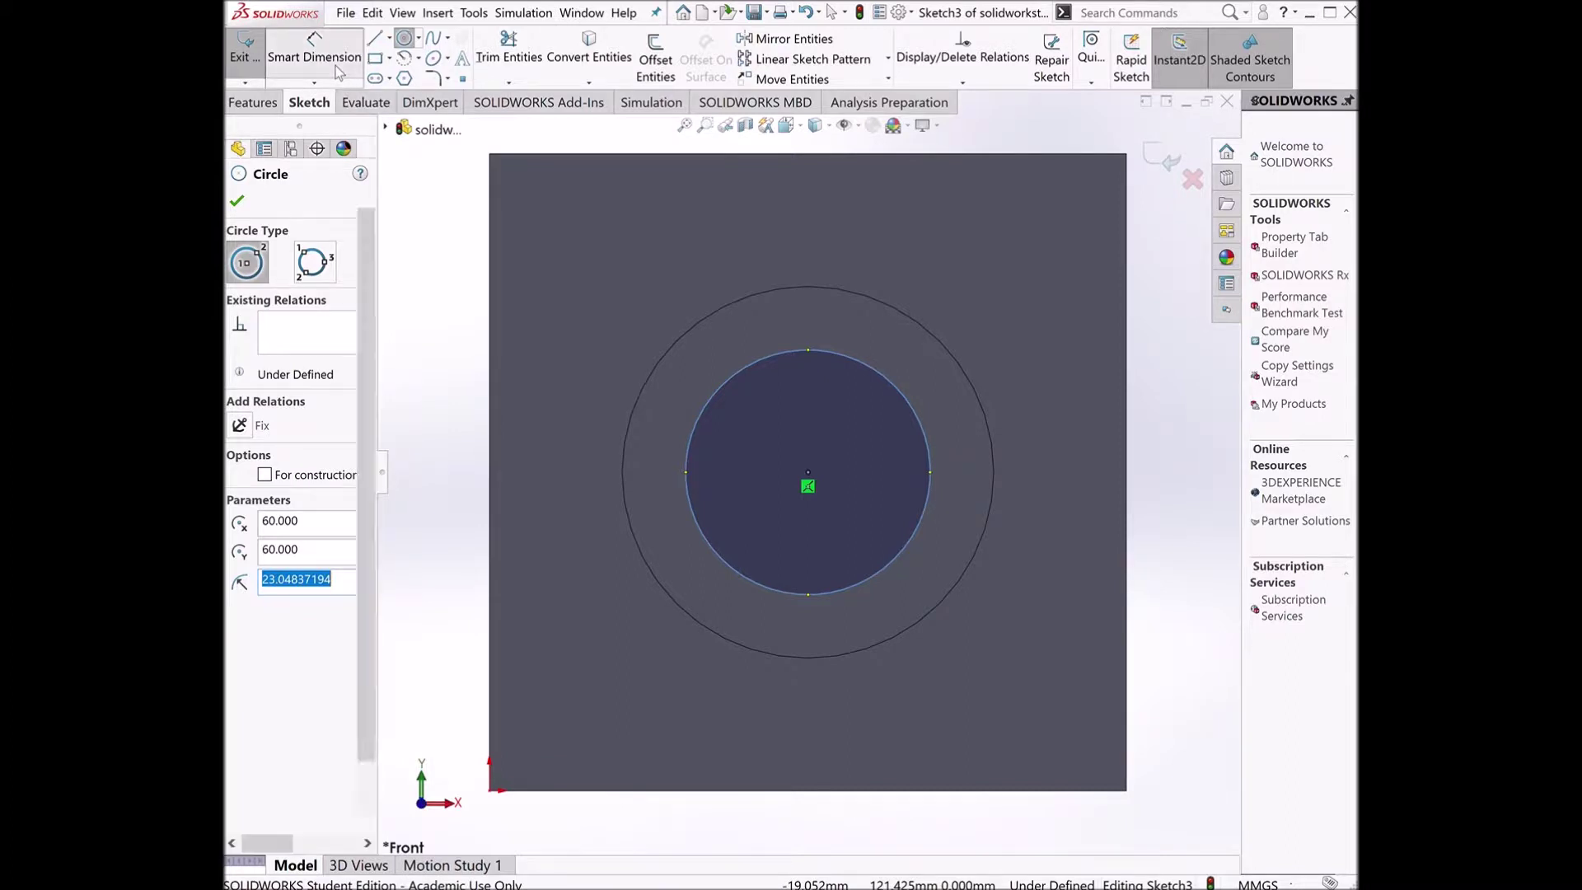
# - Dimension the inner circle with Smart Dimension and set its diameter to 50 mm
pyautogui.click(314, 48)
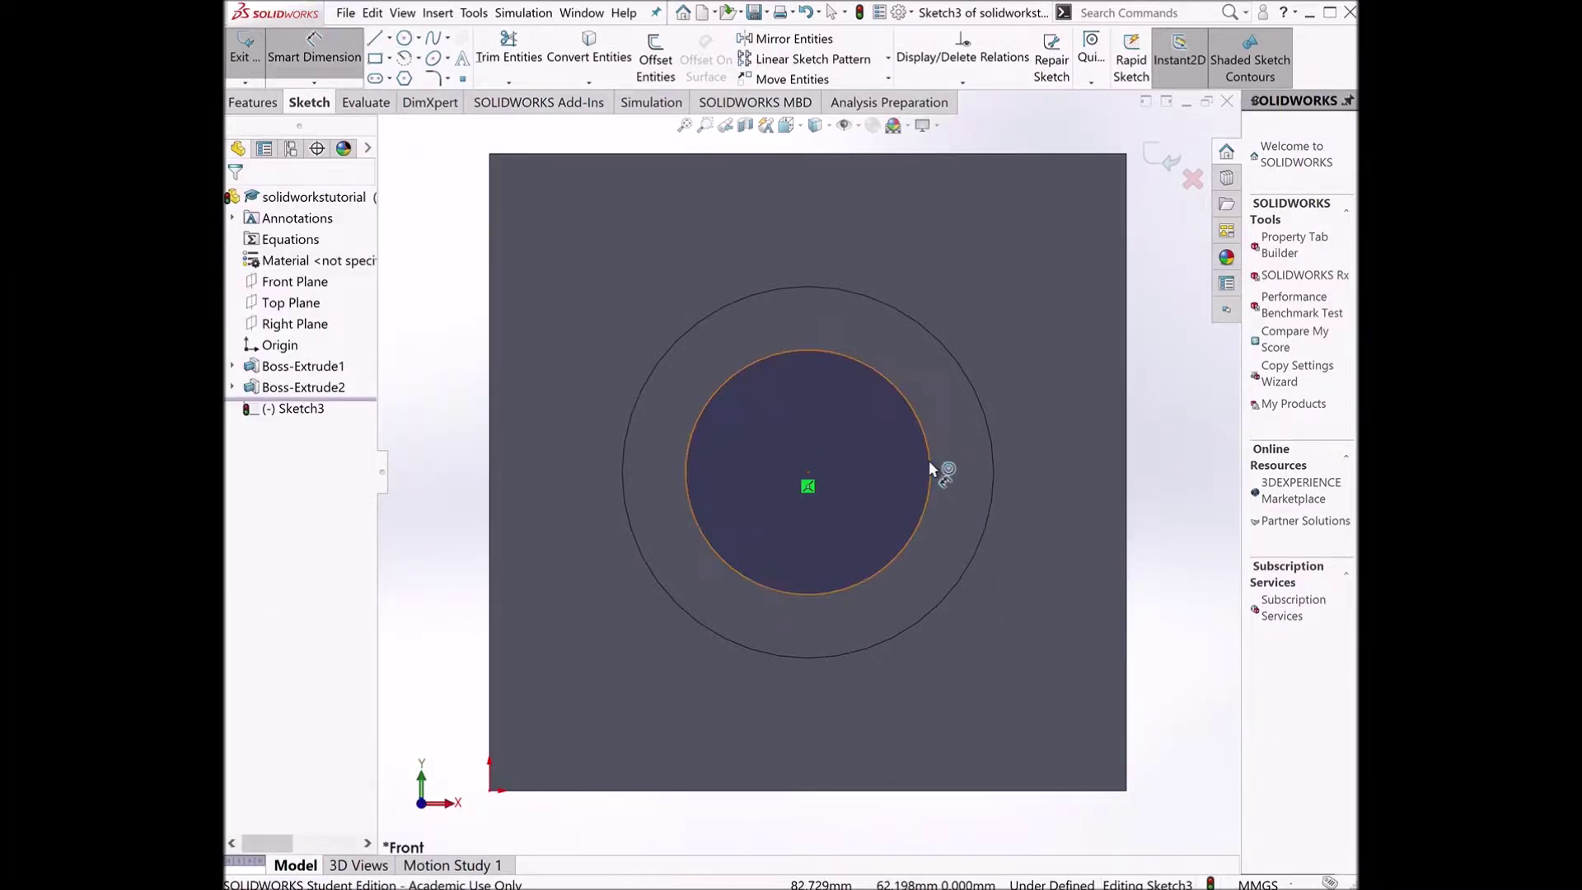
pyautogui.click(929, 466)
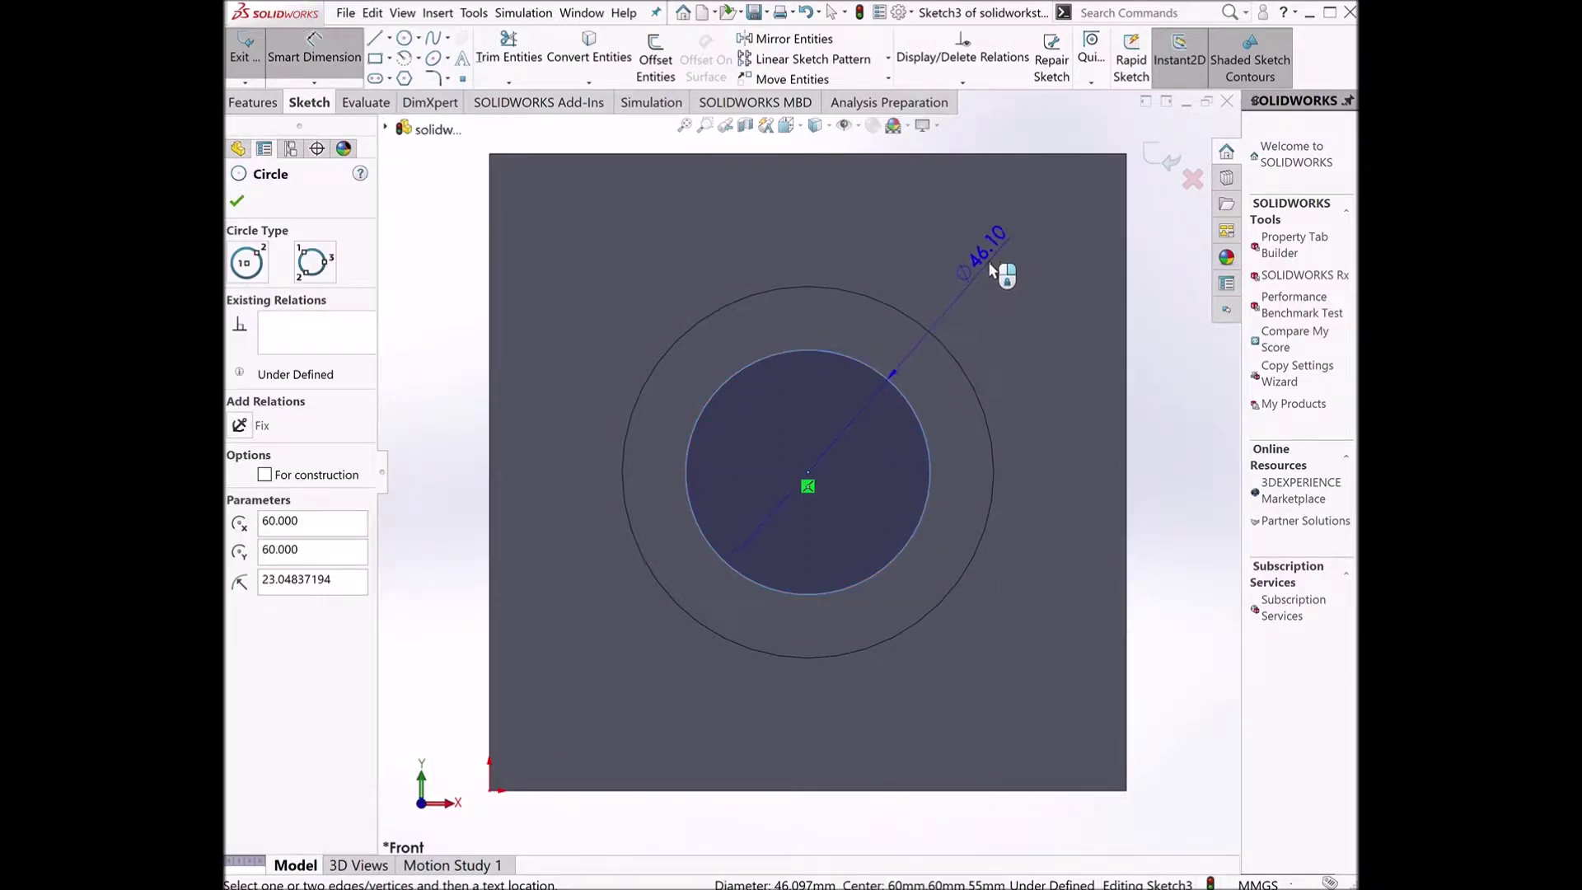
pyautogui.click(987, 257)
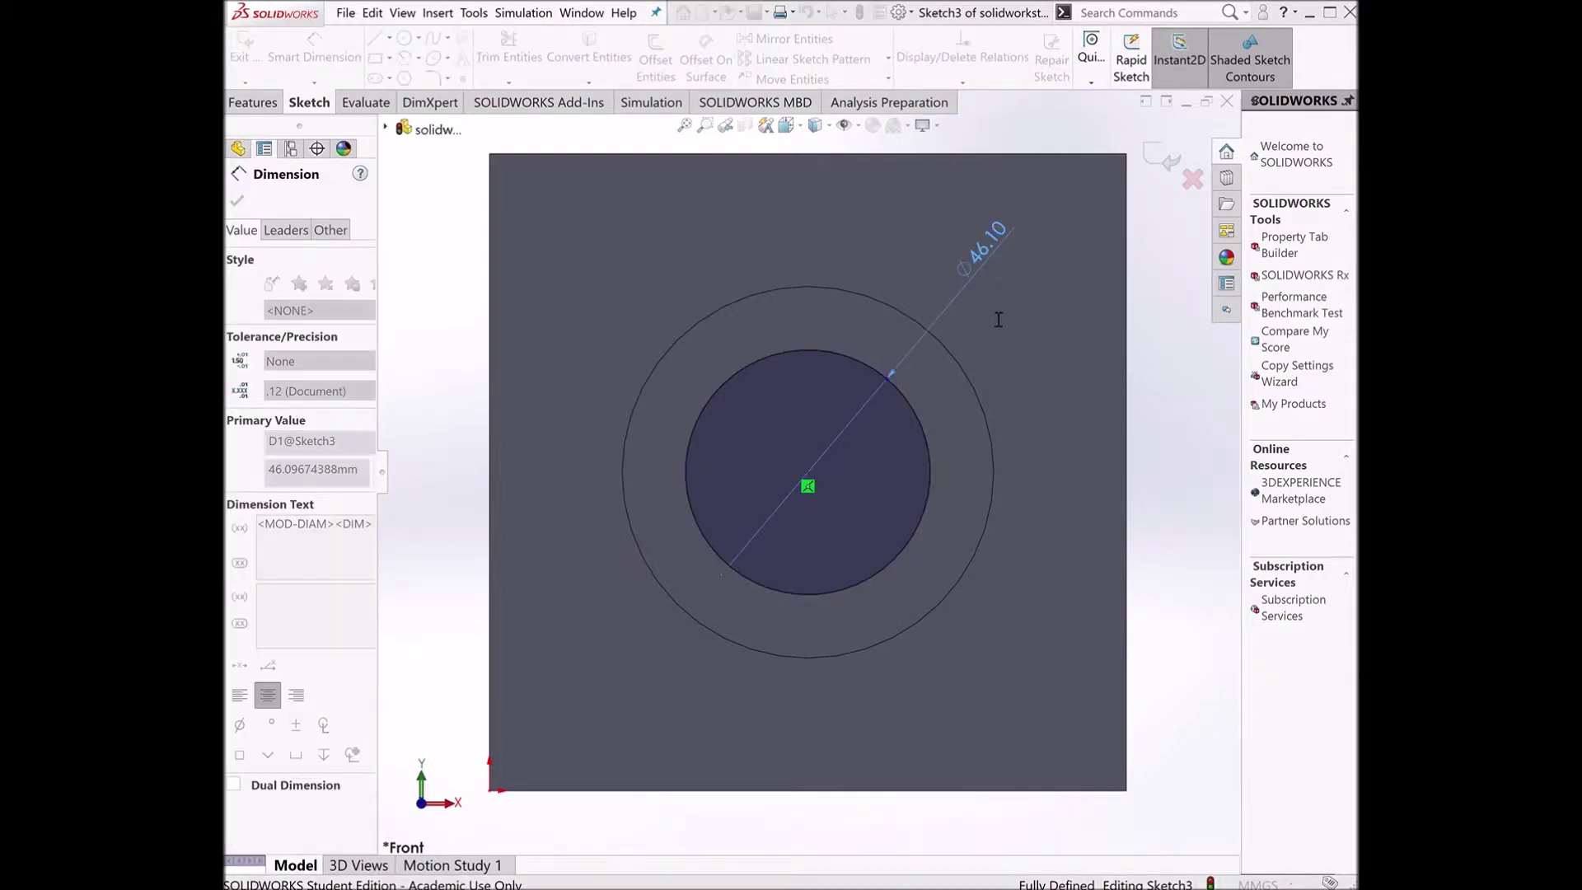
pyautogui.press('Return')
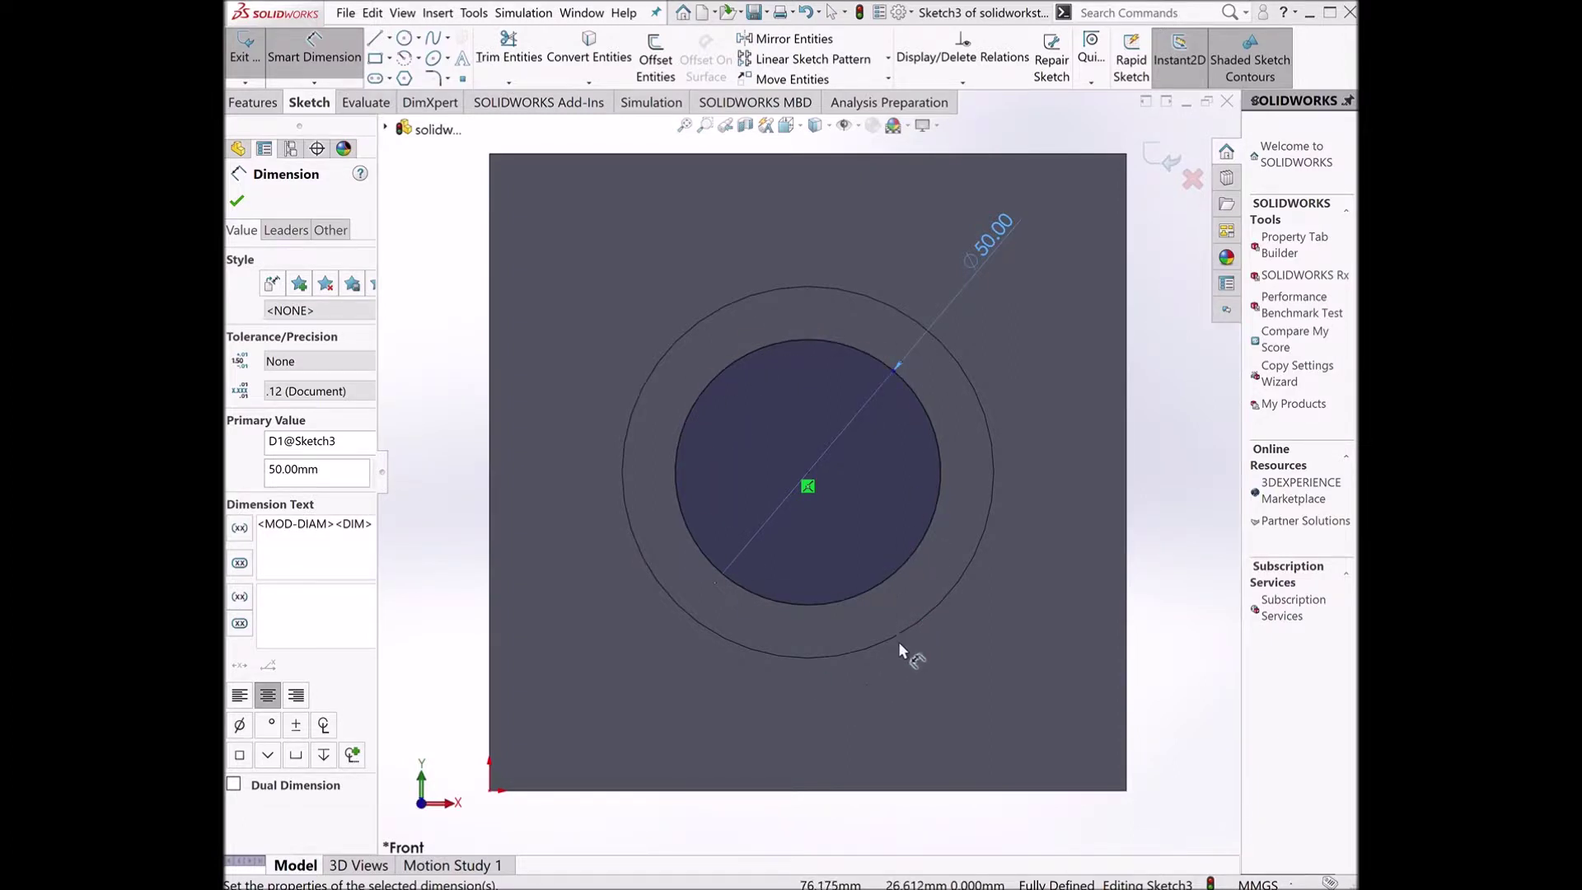
pyautogui.click(312, 61)
# - Exit the sketch and cut the 50 mm circle through the boss and base with the Through All end condition
pyautogui.click(249, 64)
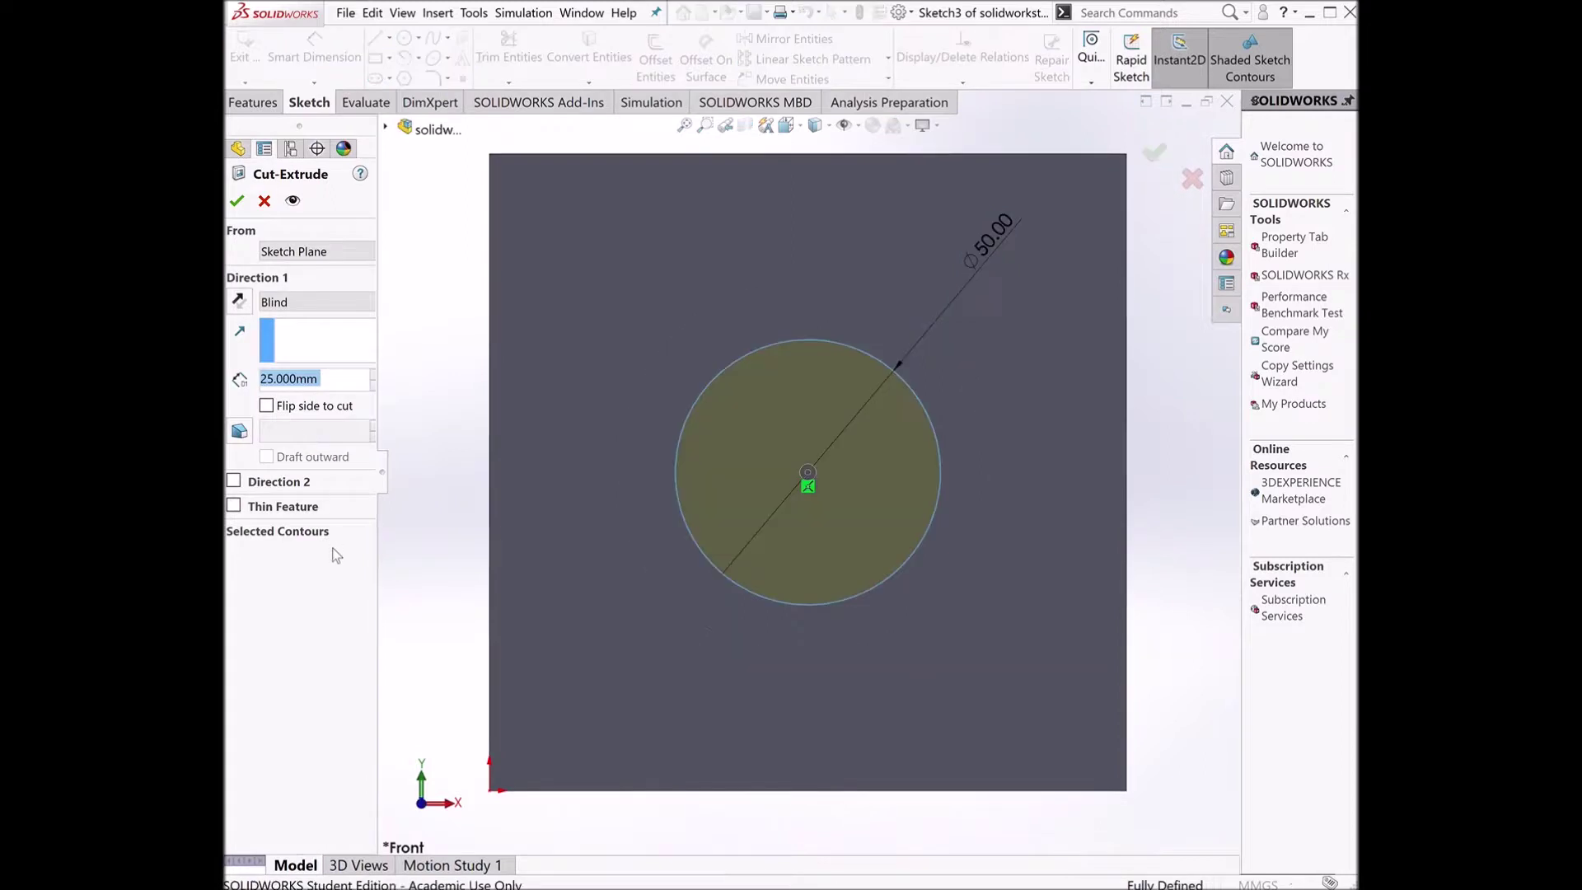
pyautogui.moveTo(678, 289); pyautogui.dragTo(598, 344, button='middle')
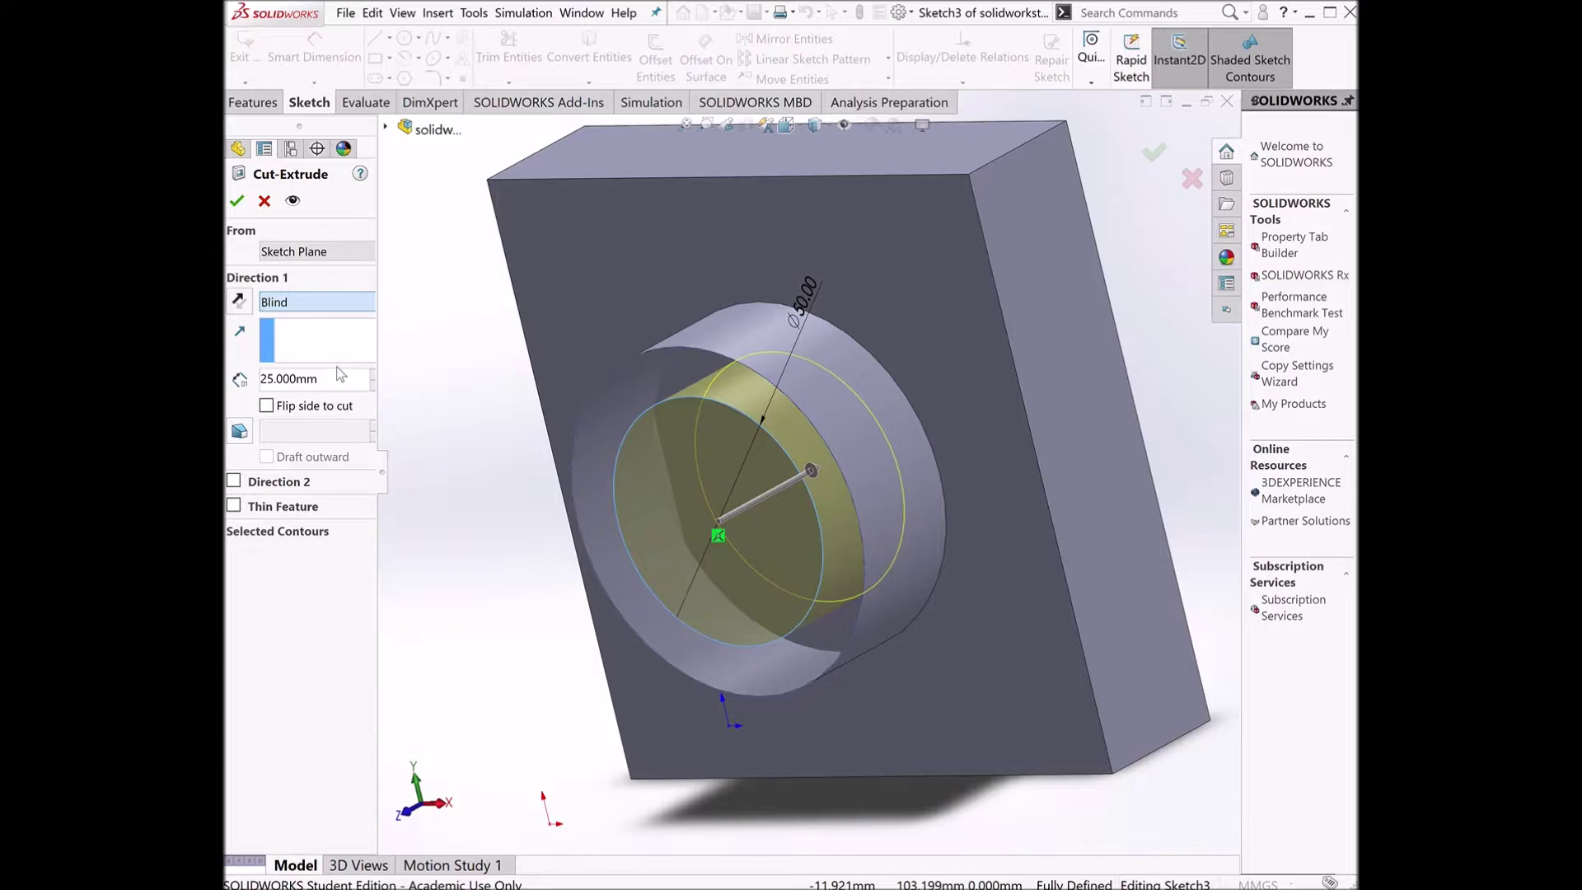
pyautogui.press('Down')
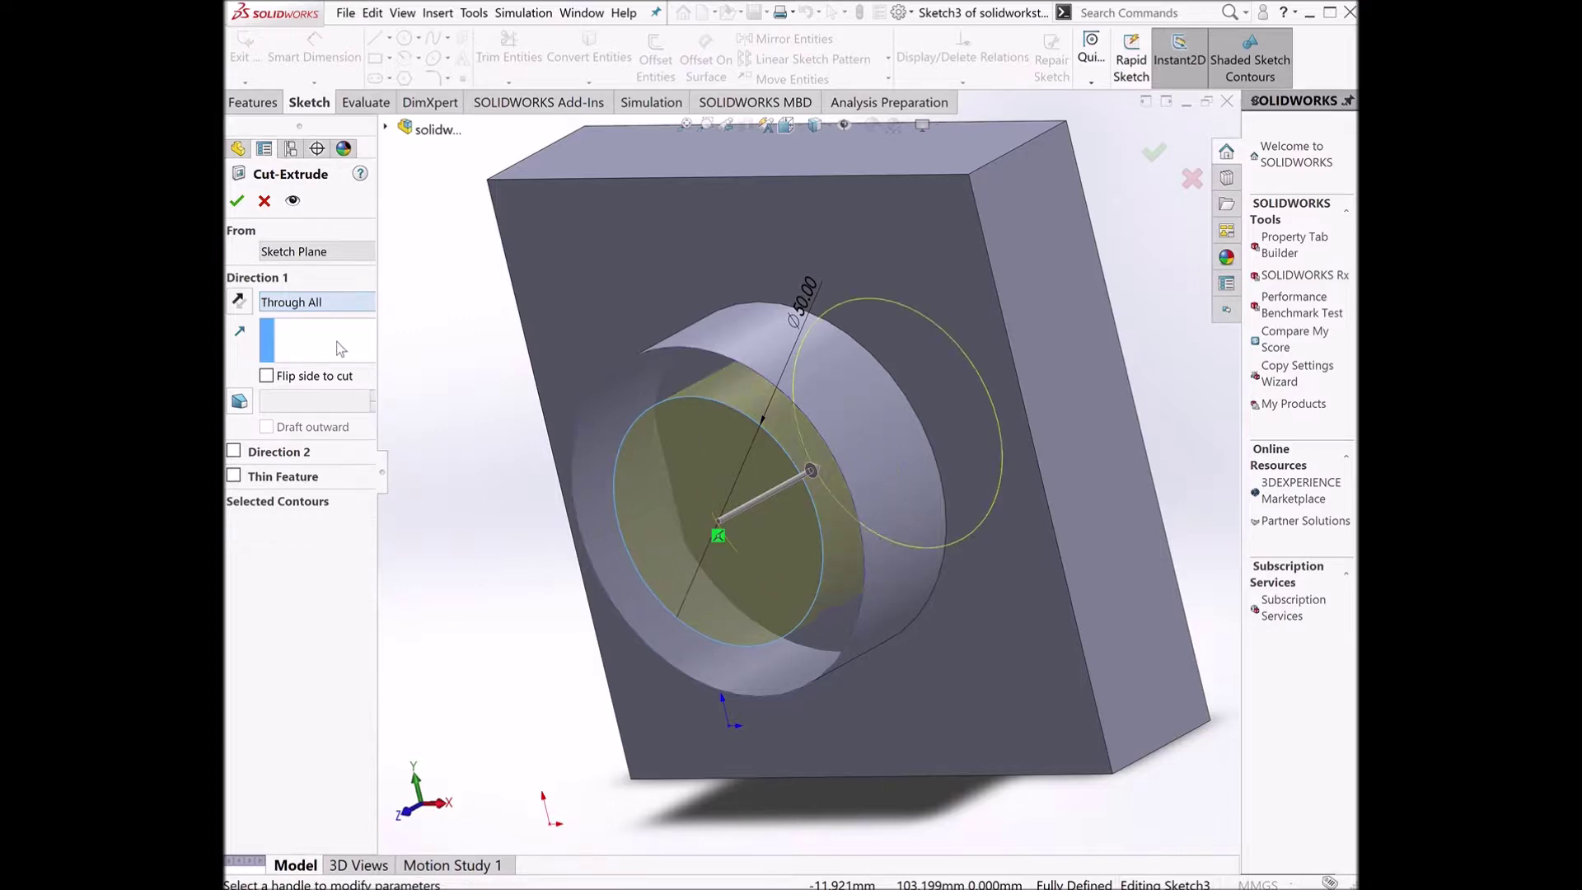
pyautogui.moveTo(479, 341)
pyautogui.mouseDown(button='middle')
pyautogui.moveTo(459, 462)
pyautogui.moveTo(746, 460)
pyautogui.moveTo(671, 412)
pyautogui.mouseUp(button='middle')
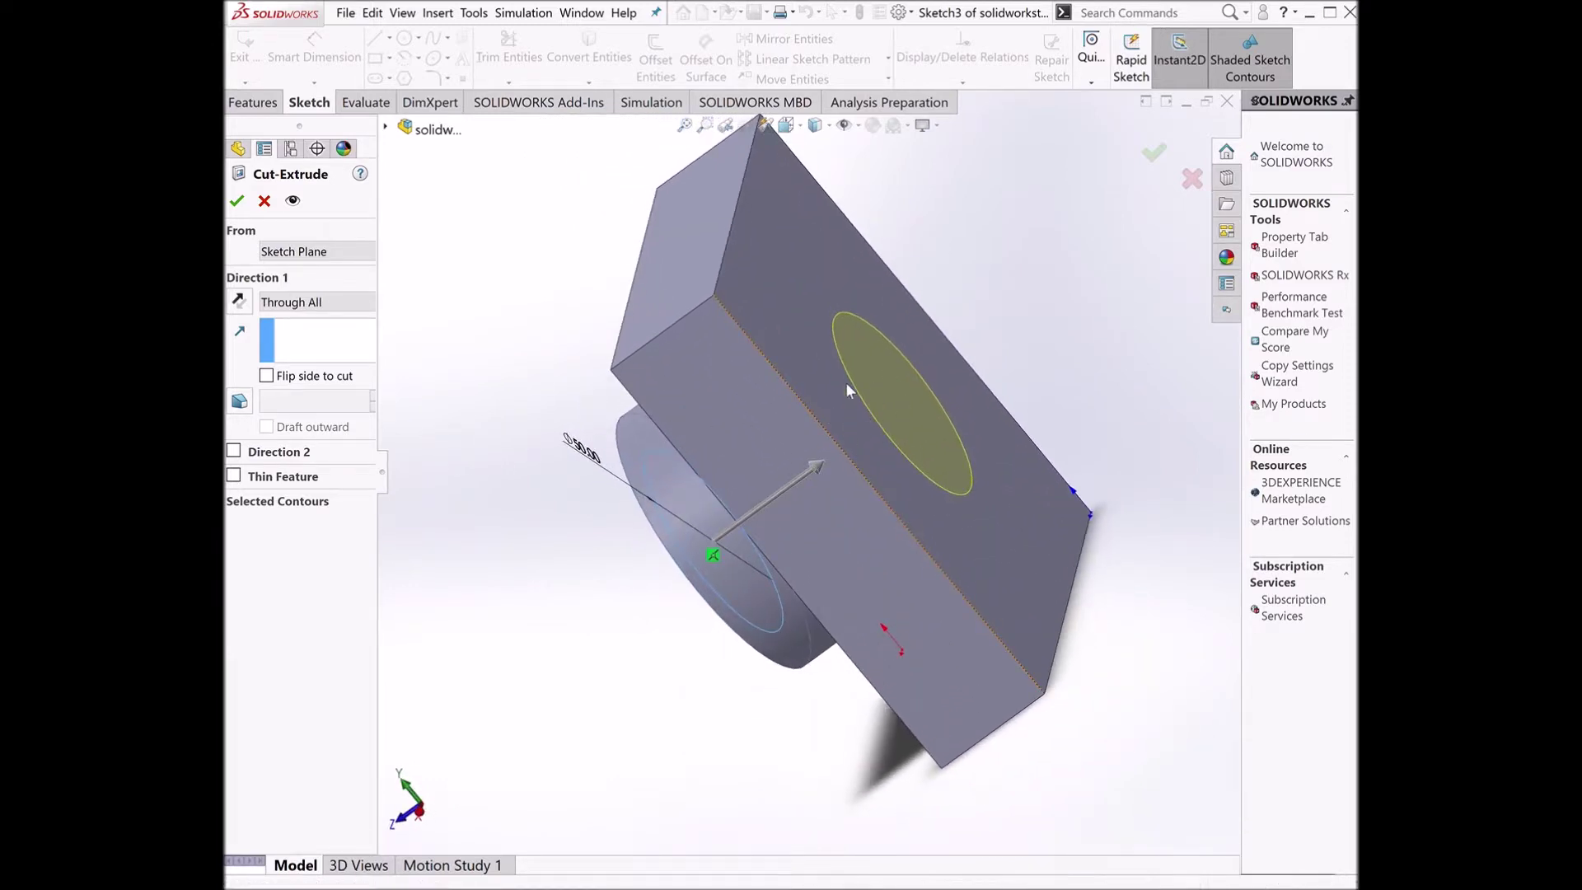
pyautogui.moveTo(713, 428)
pyautogui.mouseDown(button='middle')
pyautogui.moveTo(755, 430)
pyautogui.moveTo(708, 445)
pyautogui.mouseUp(button='middle')
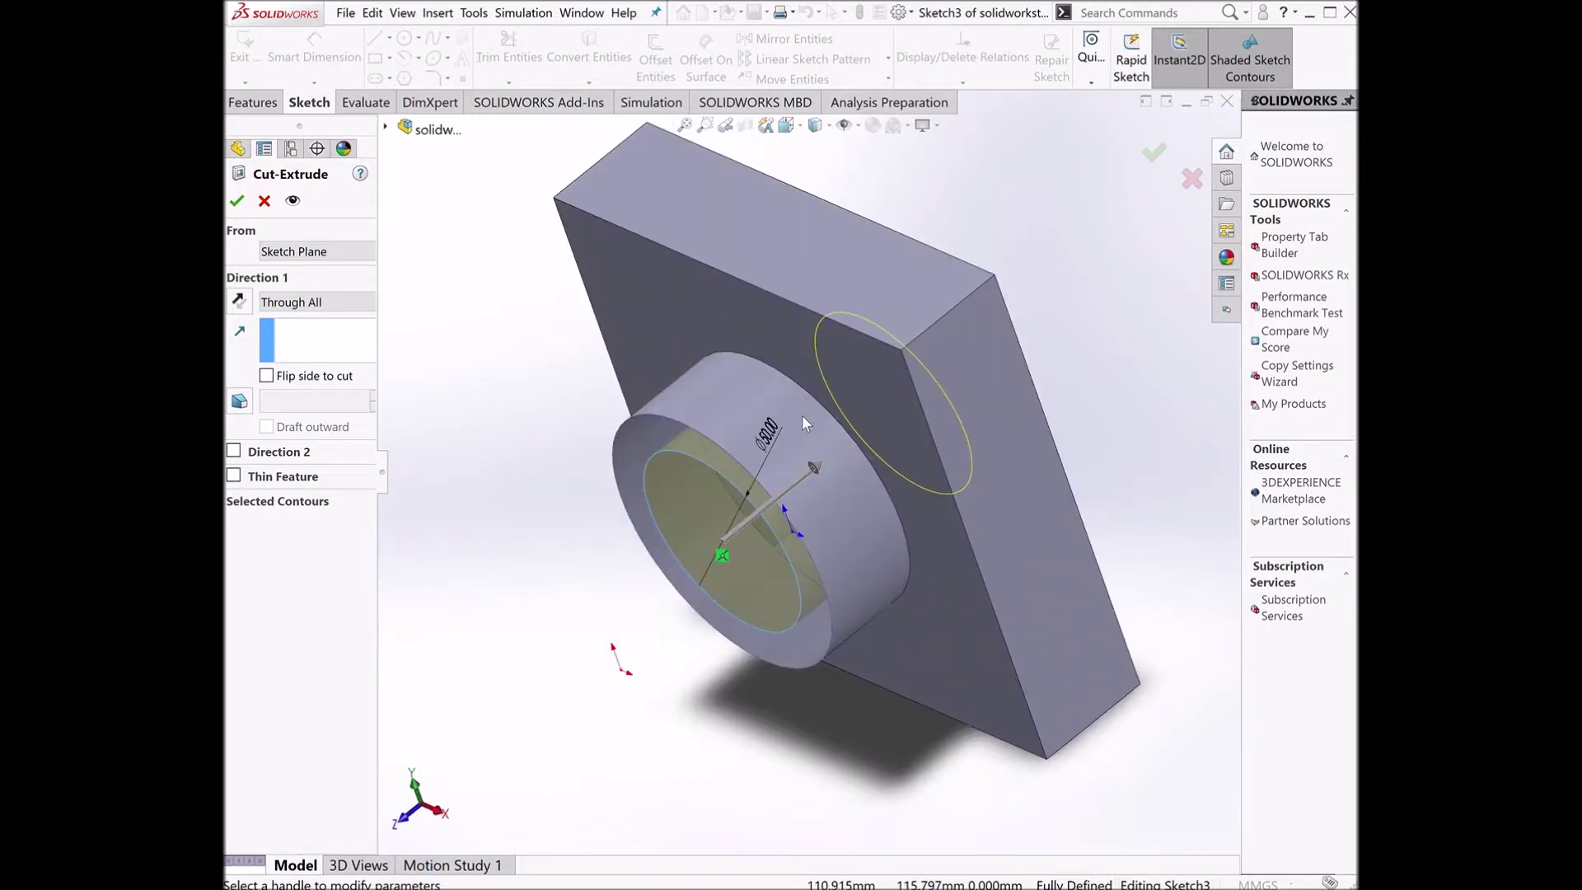
pyautogui.click(236, 201)
pyautogui.moveTo(842, 453); pyautogui.dragTo(933, 322, button='middle')
pyautogui.scroll(1, 932, 322)
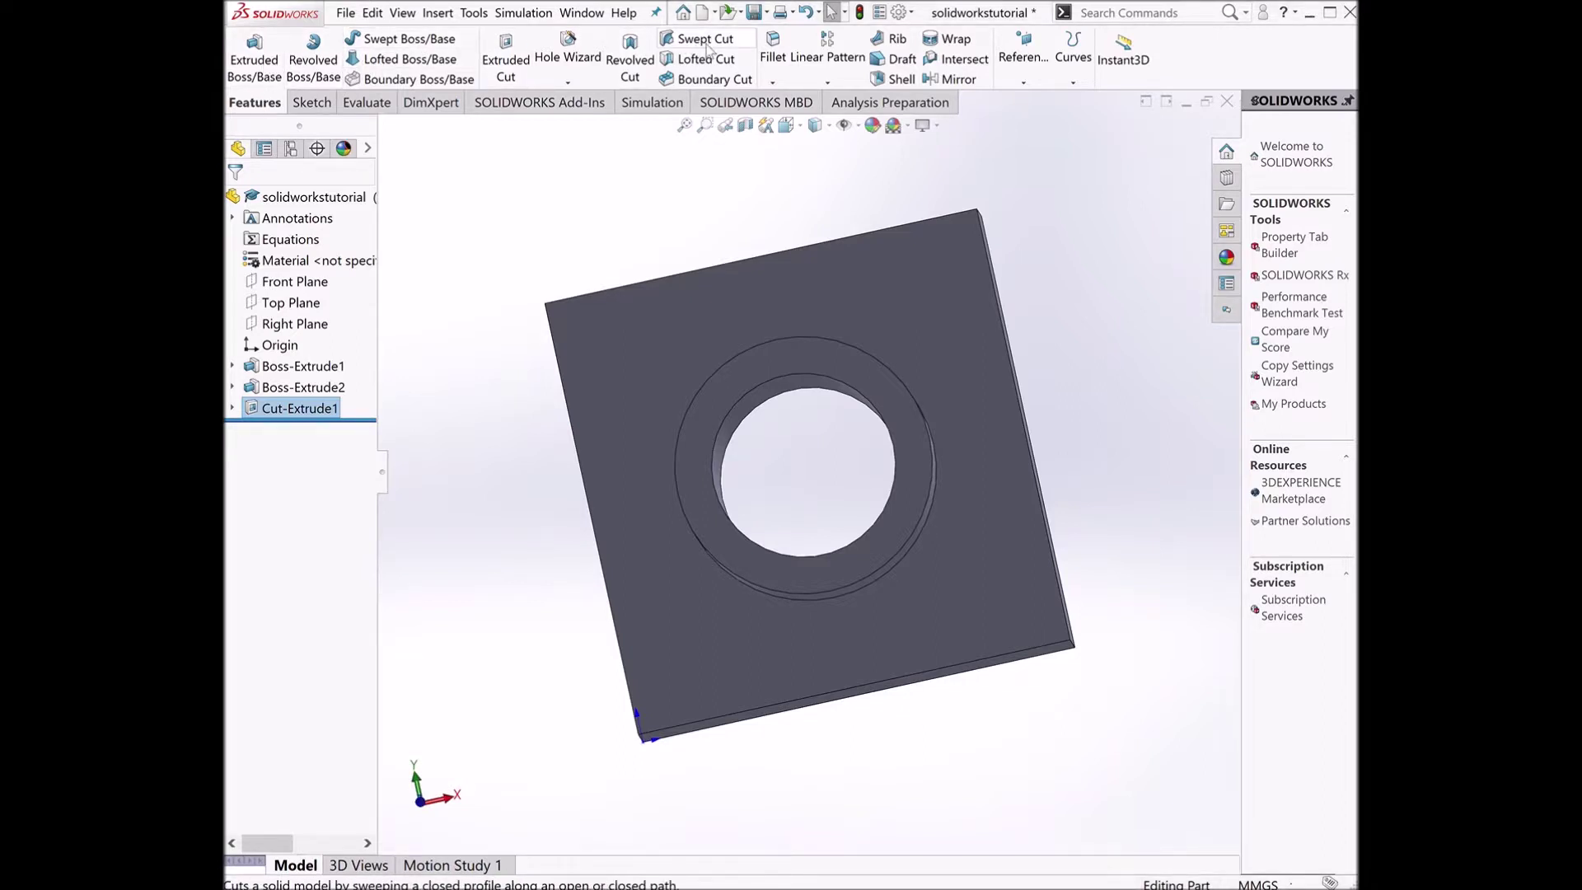
# - Fillet the boss's ring-shaped end face with a 1.5 mm radius, rounding its inner and outer edges
pyautogui.click(771, 48)
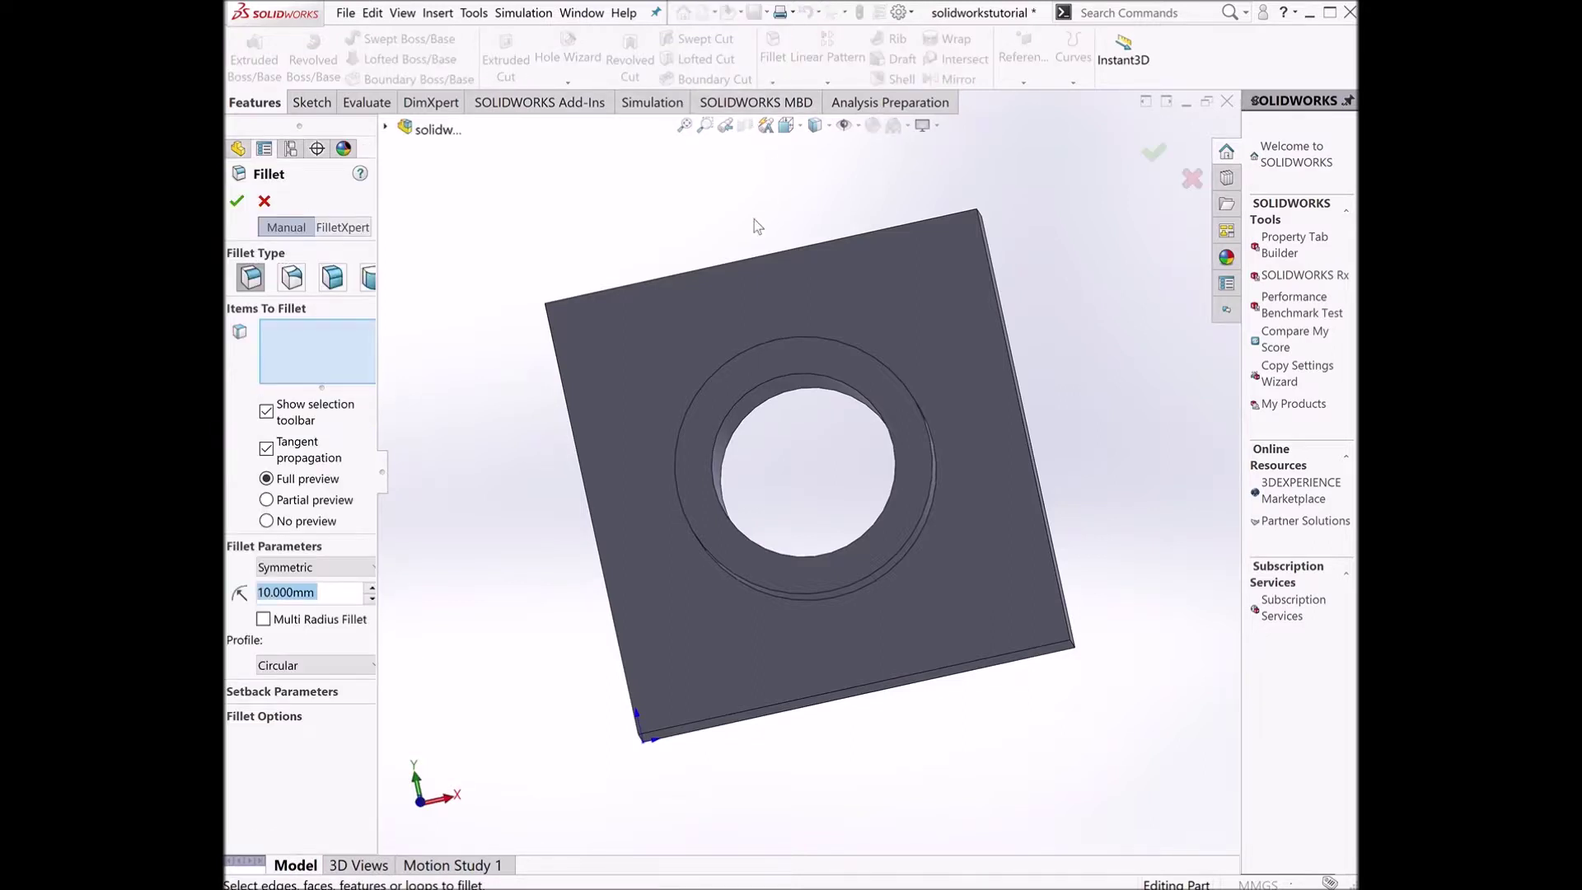
pyautogui.moveTo(814, 312); pyautogui.dragTo(787, 398, button='middle')
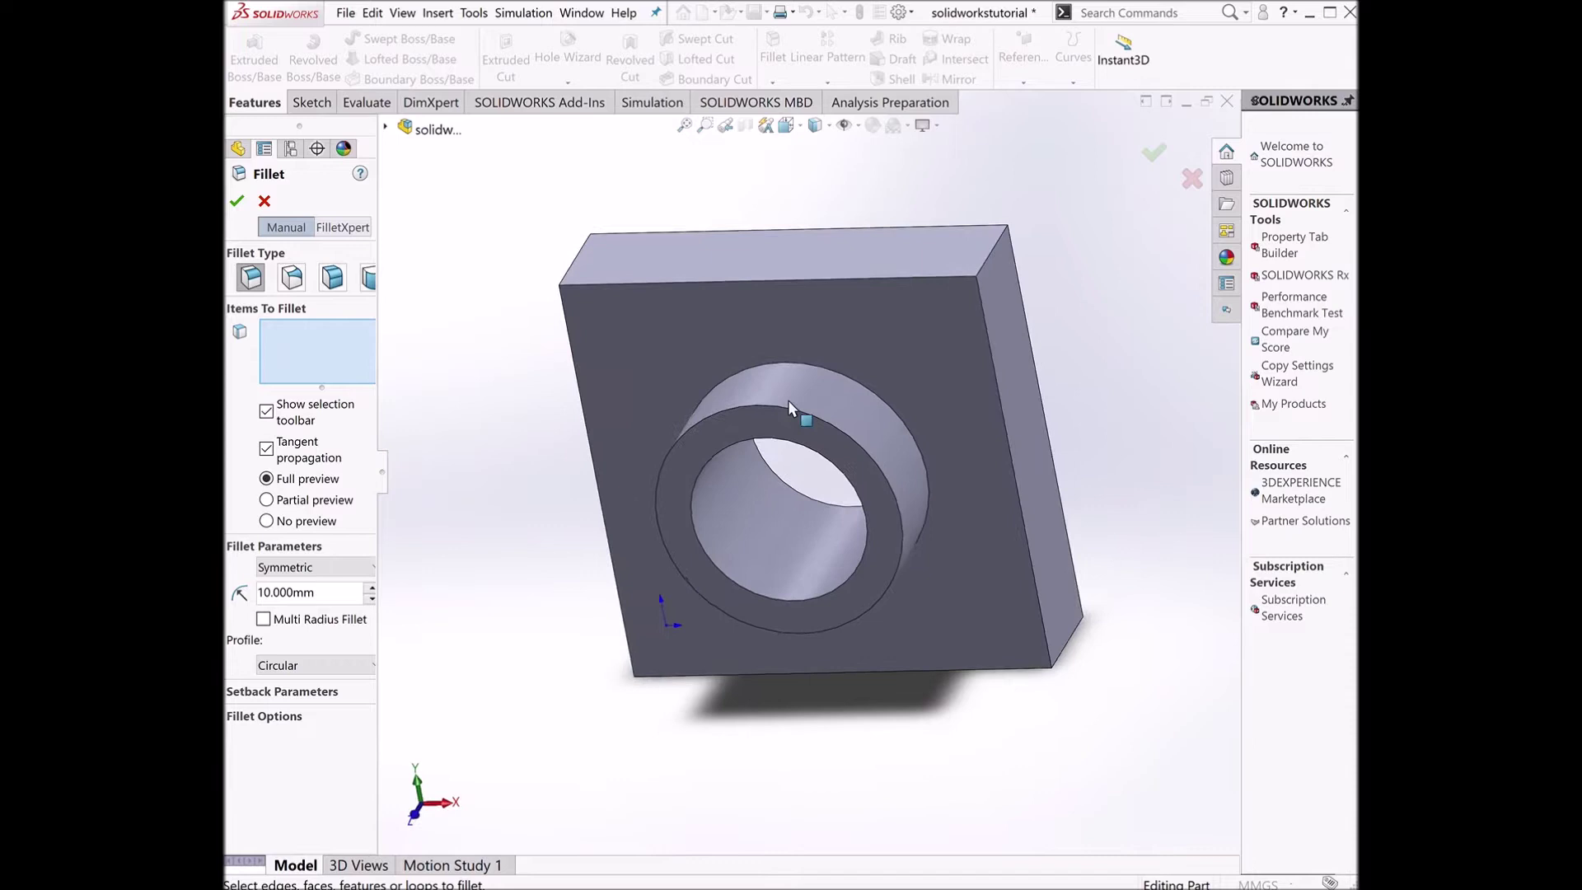
pyautogui.click(730, 432)
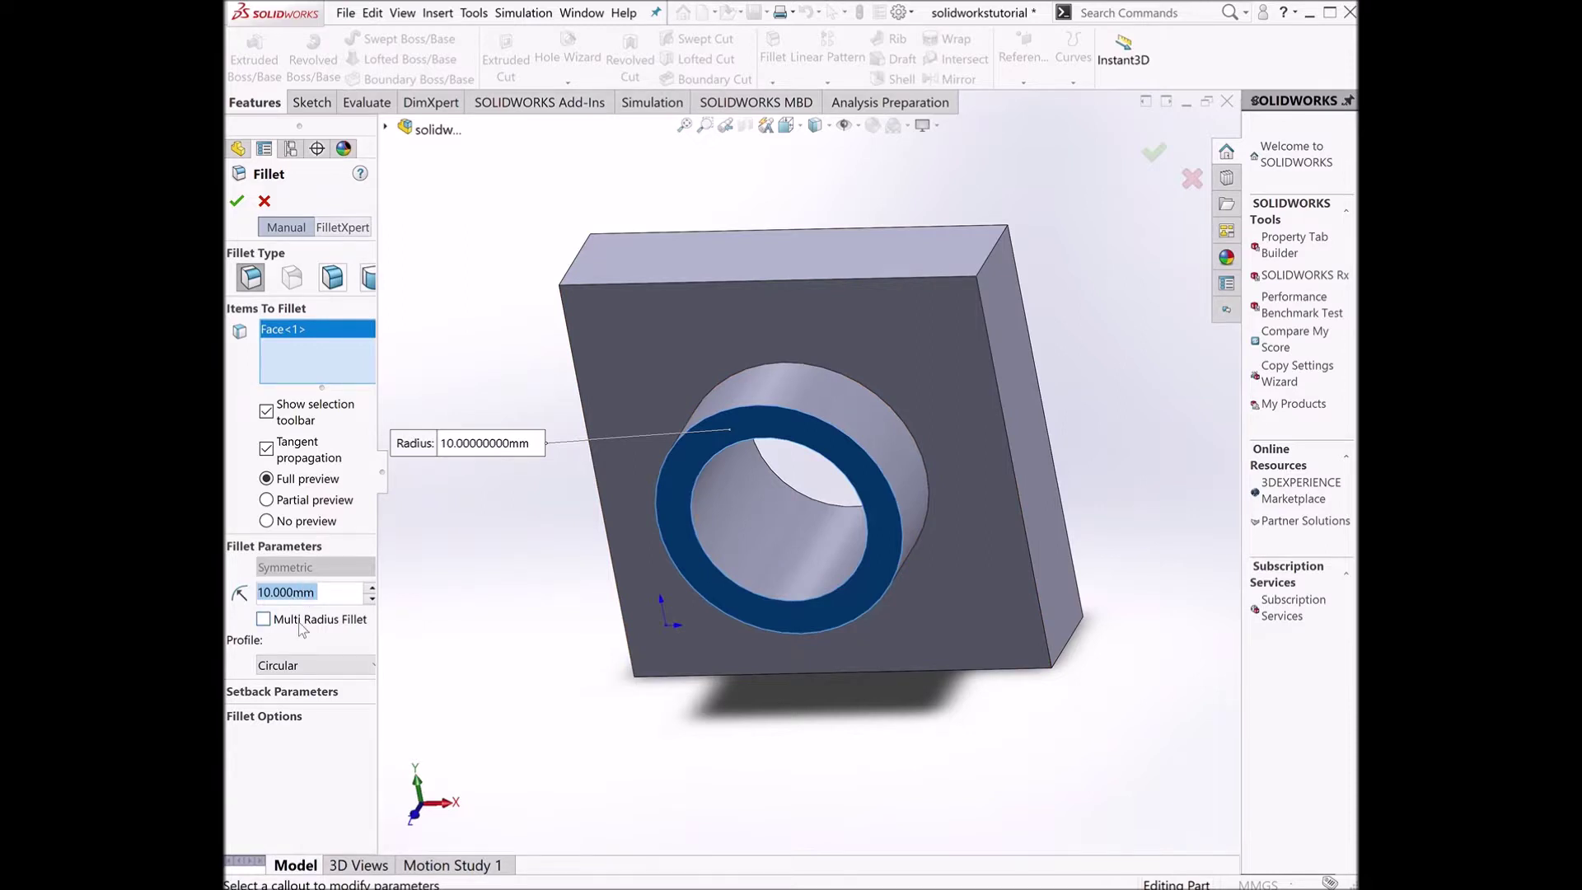
pyautogui.write('1.5')
pyautogui.press('Return')
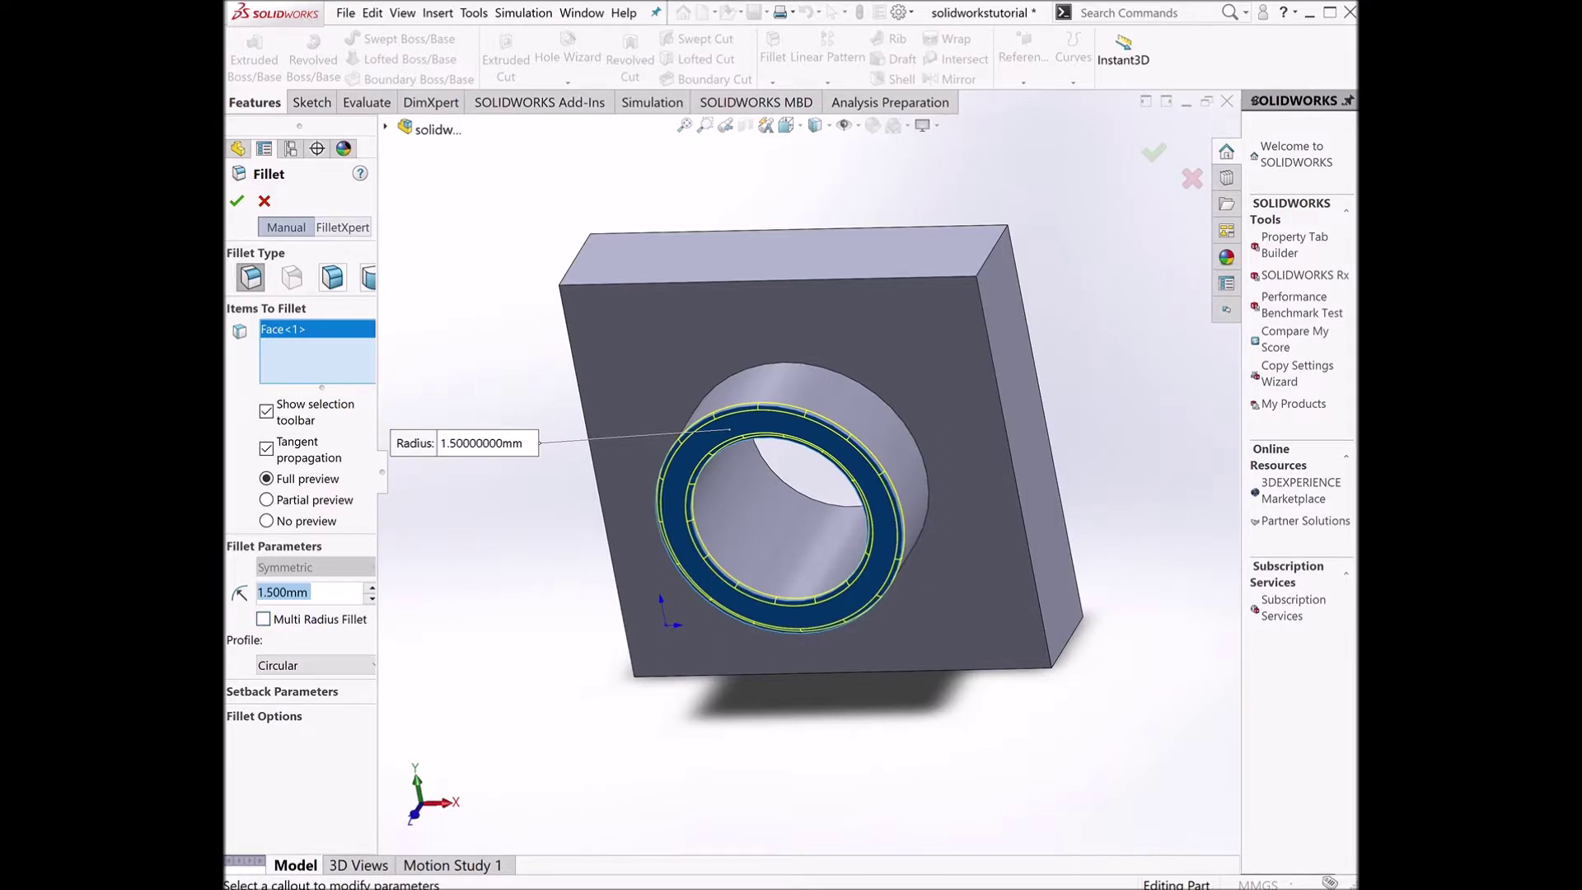
pyautogui.click(237, 201)
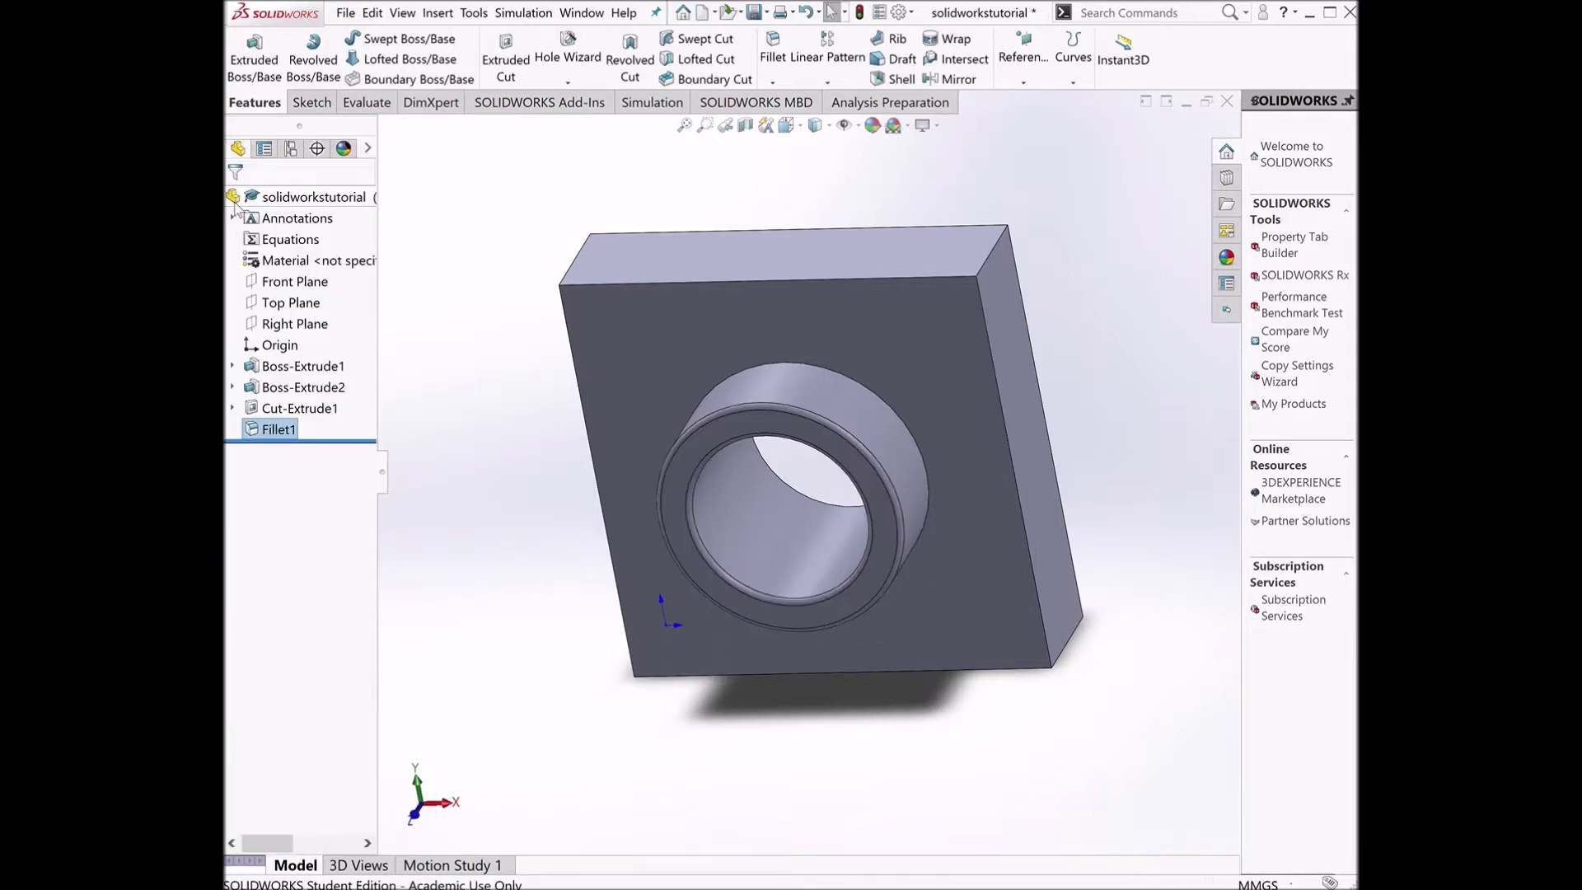
pyautogui.moveTo(874, 441); pyautogui.dragTo(865, 356, button='middle')
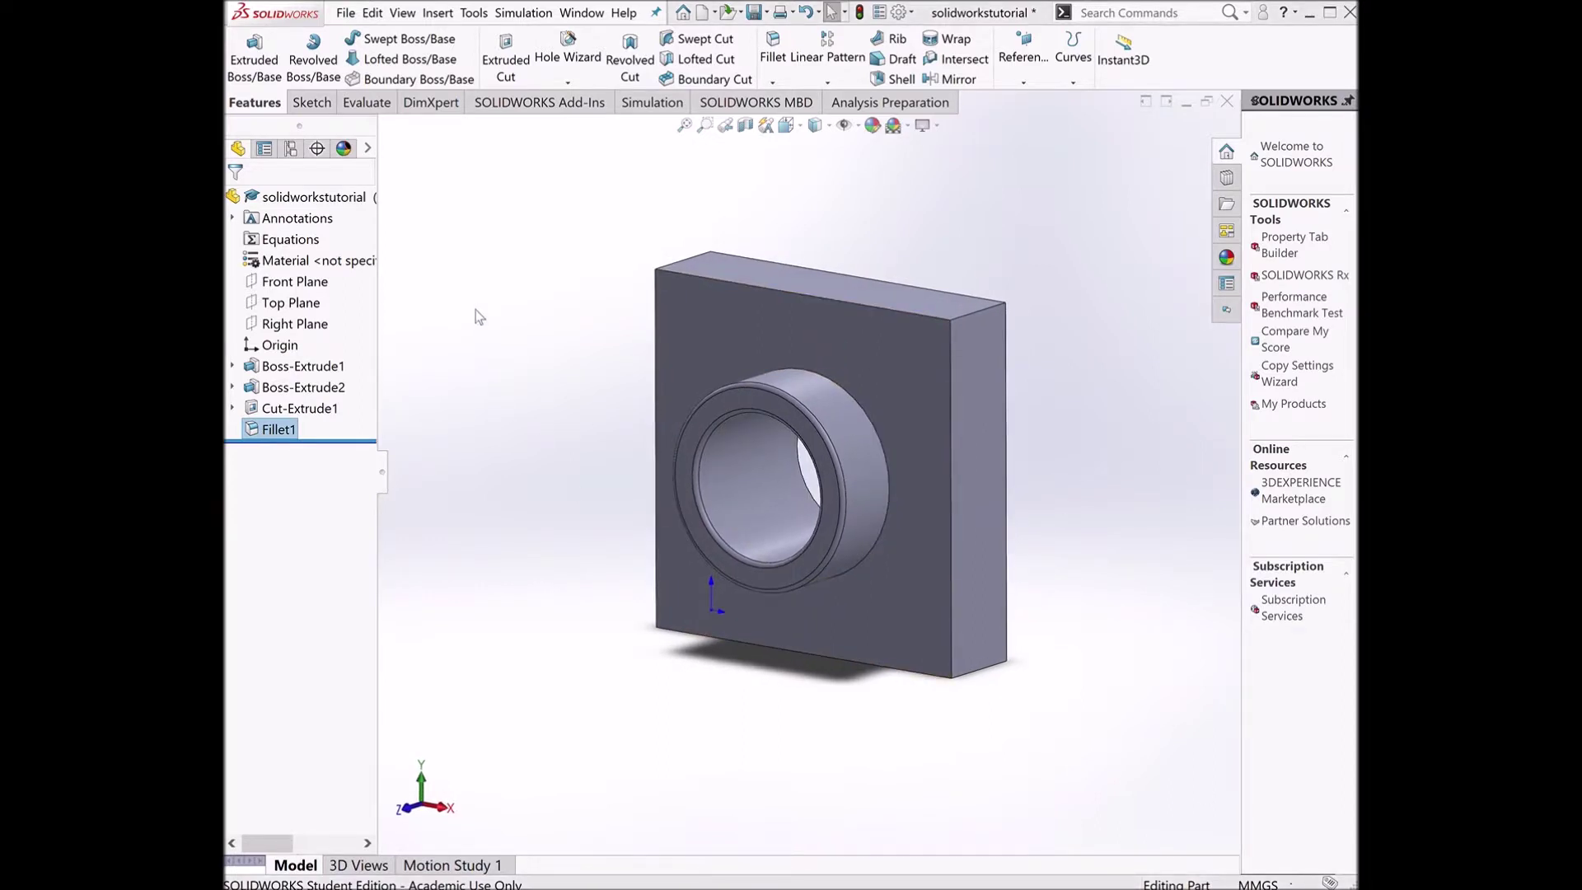
# - Fillet the base's boss-side face and the four corner edges along the base's thickness with a 5 mm radius
pyautogui.click(772, 62)
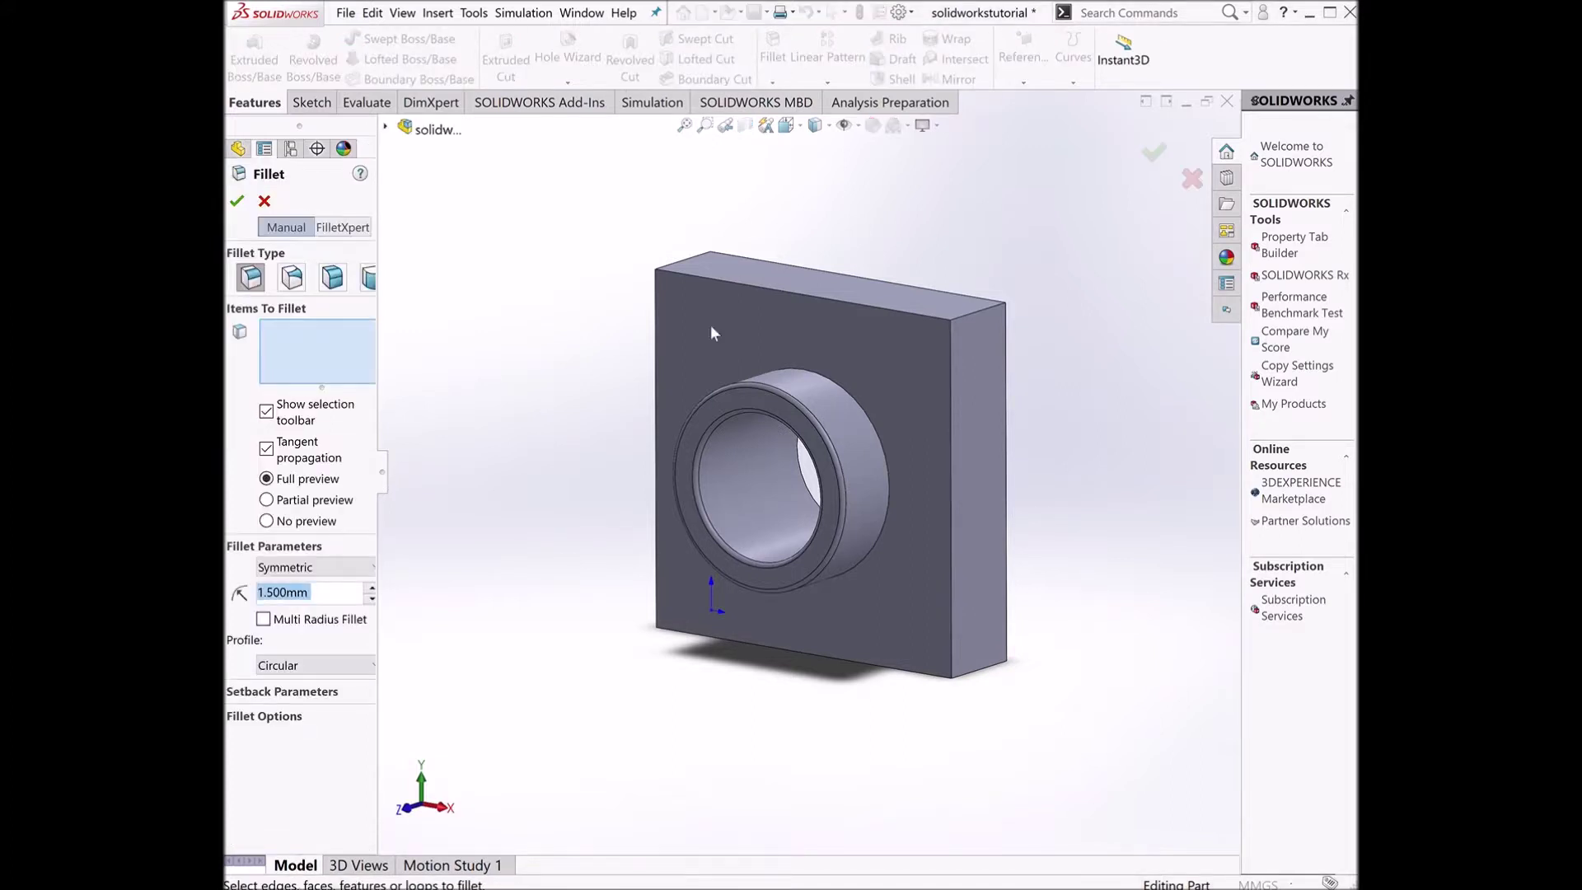
pyautogui.moveTo(685, 325); pyautogui.dragTo(742, 358, button='middle')
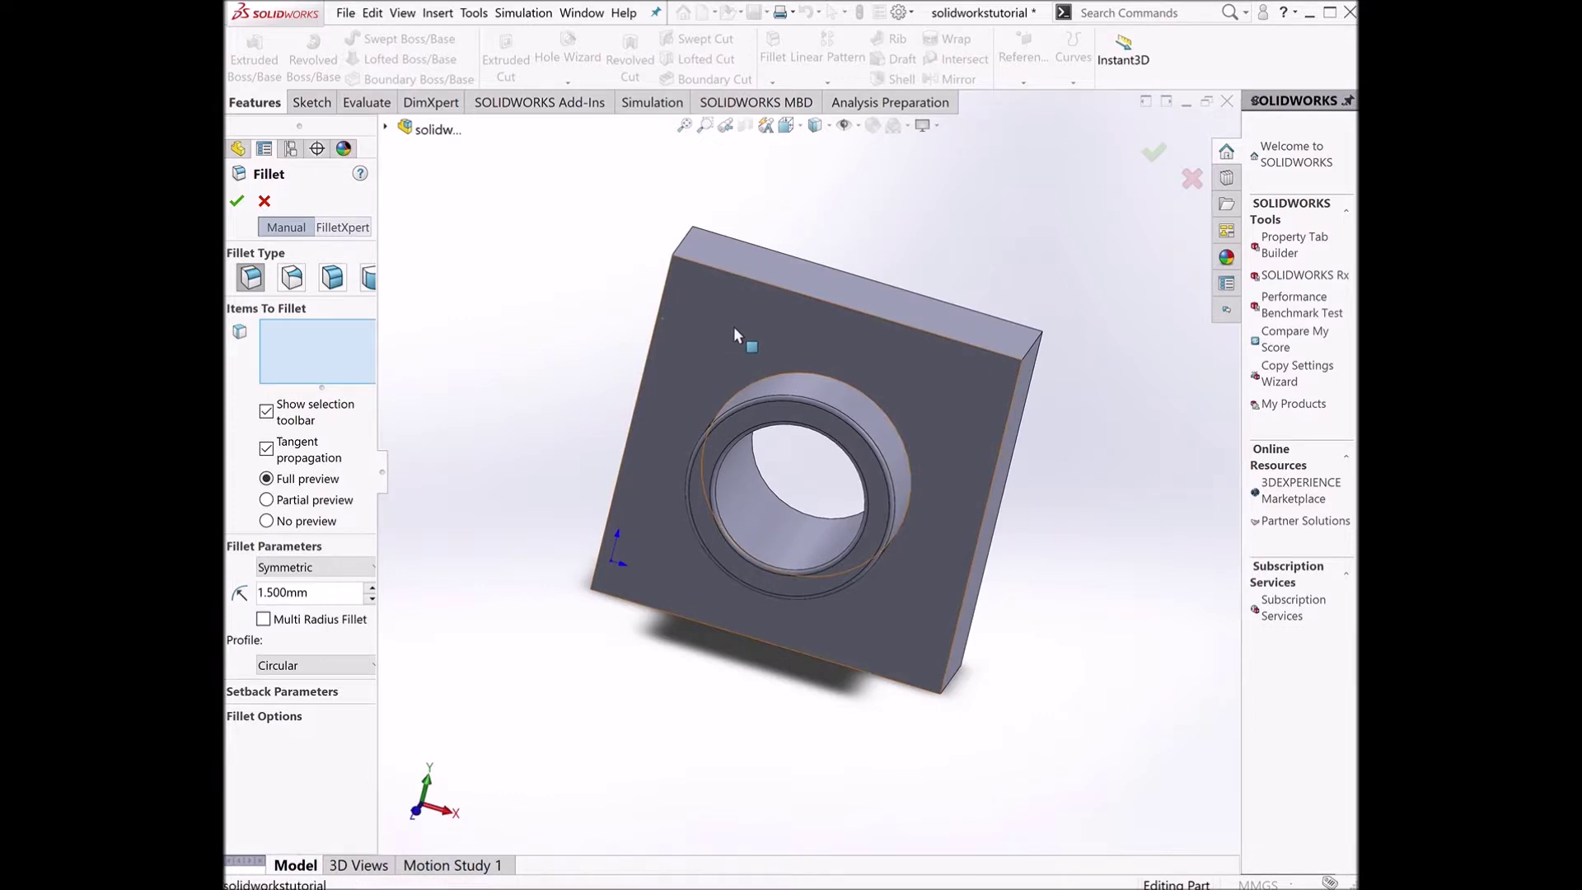
pyautogui.click(734, 328)
pyautogui.moveTo(734, 325); pyautogui.dragTo(629, 351, button='middle')
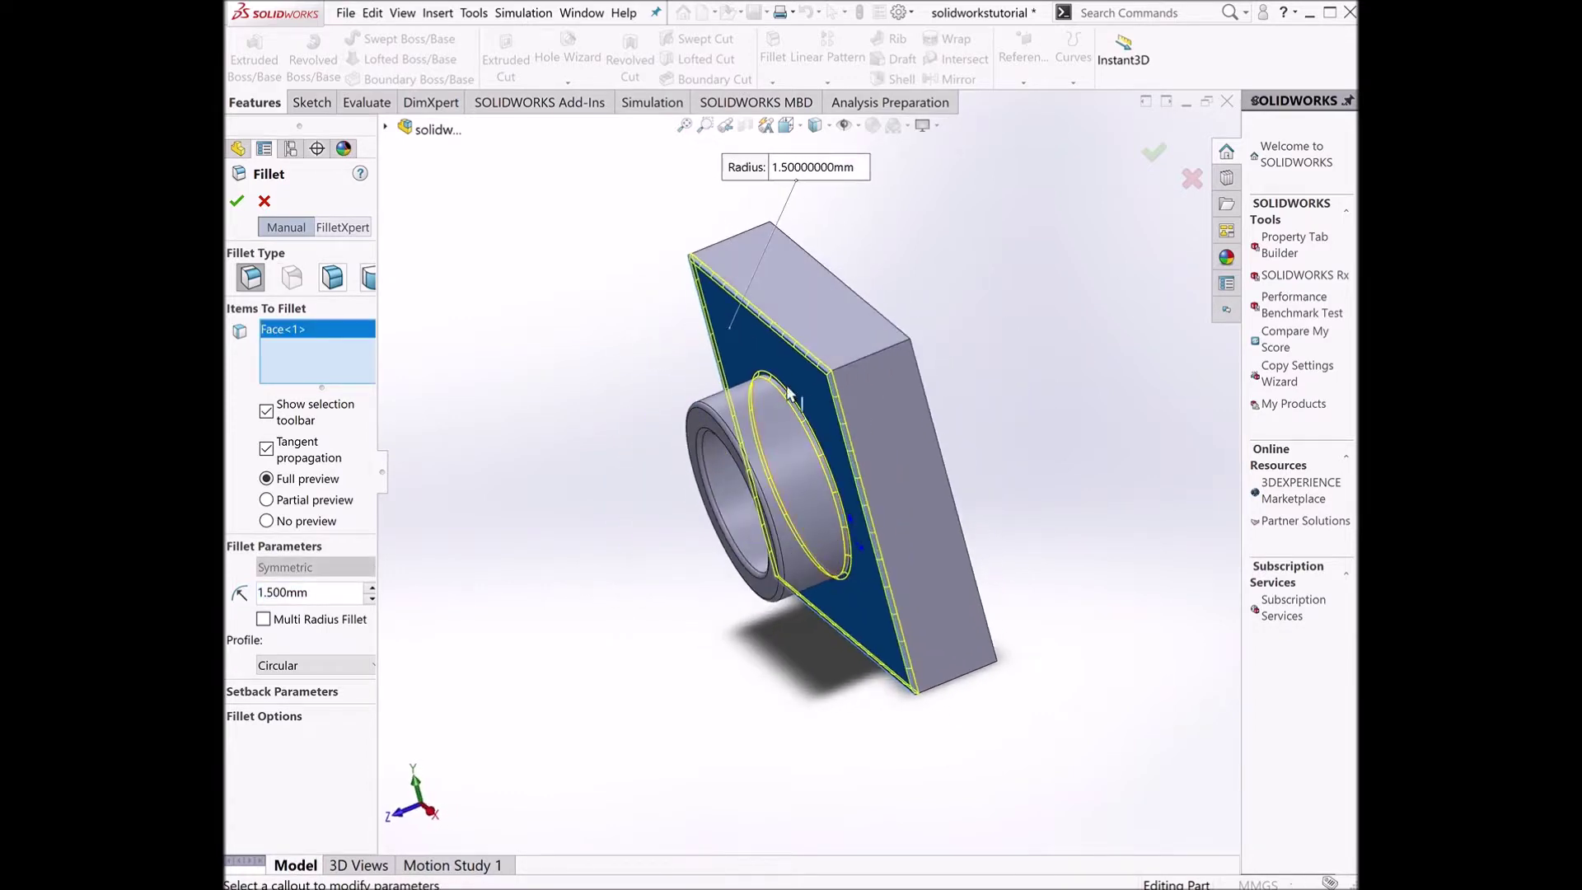
pyautogui.click(868, 358)
pyautogui.moveTo(898, 375); pyautogui.dragTo(865, 315, button='middle')
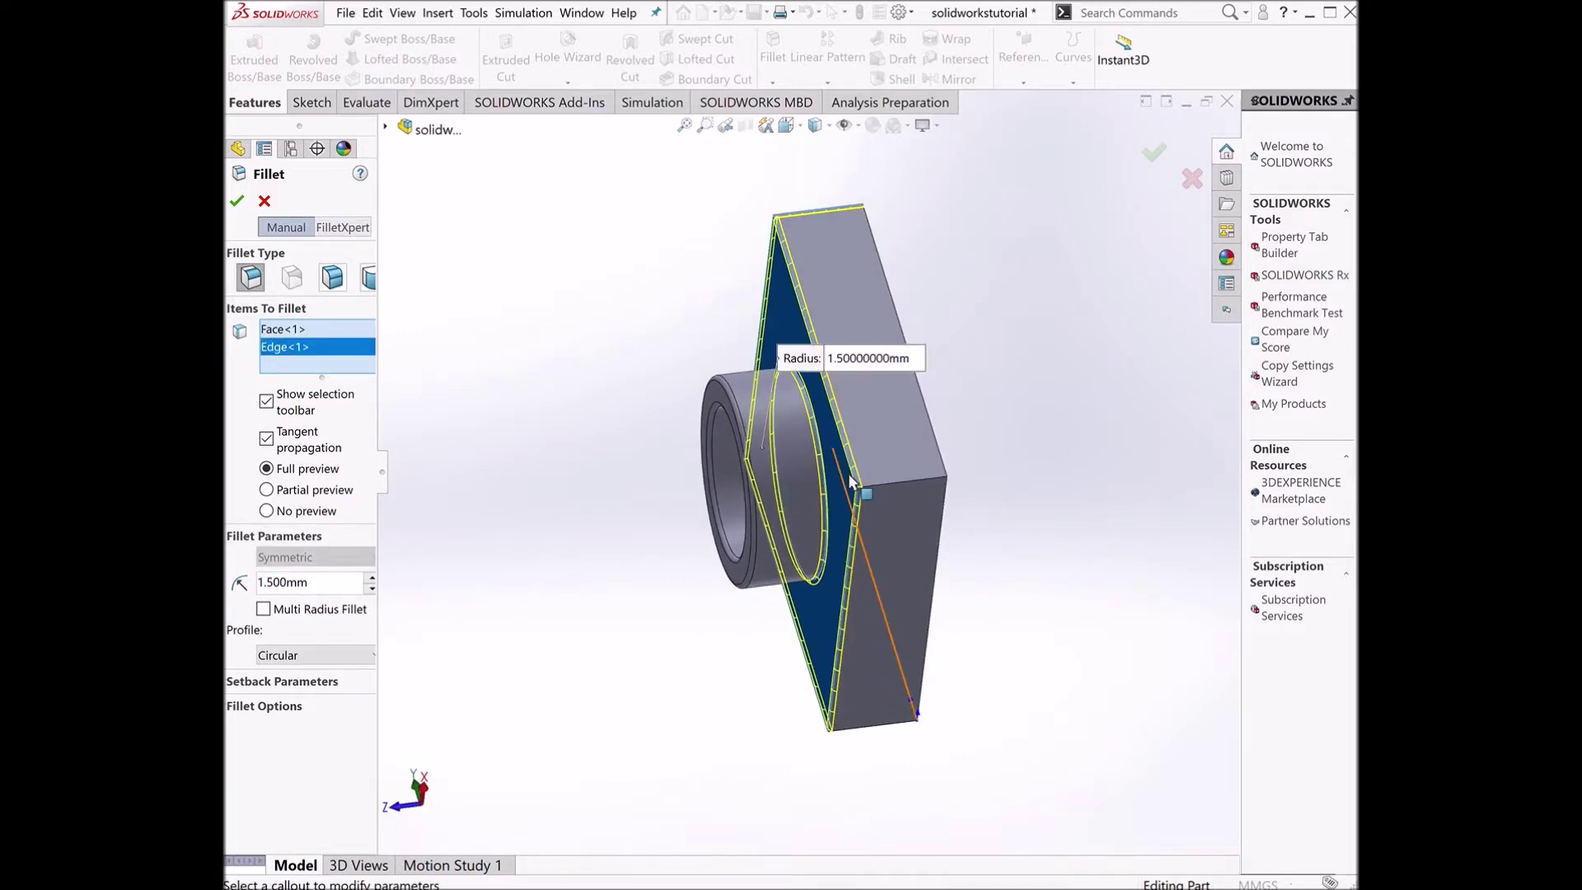
pyautogui.click(891, 488)
pyautogui.moveTo(883, 543); pyautogui.dragTo(829, 280, button='middle')
pyautogui.moveTo(863, 433); pyautogui.dragTo(939, 536, button='middle')
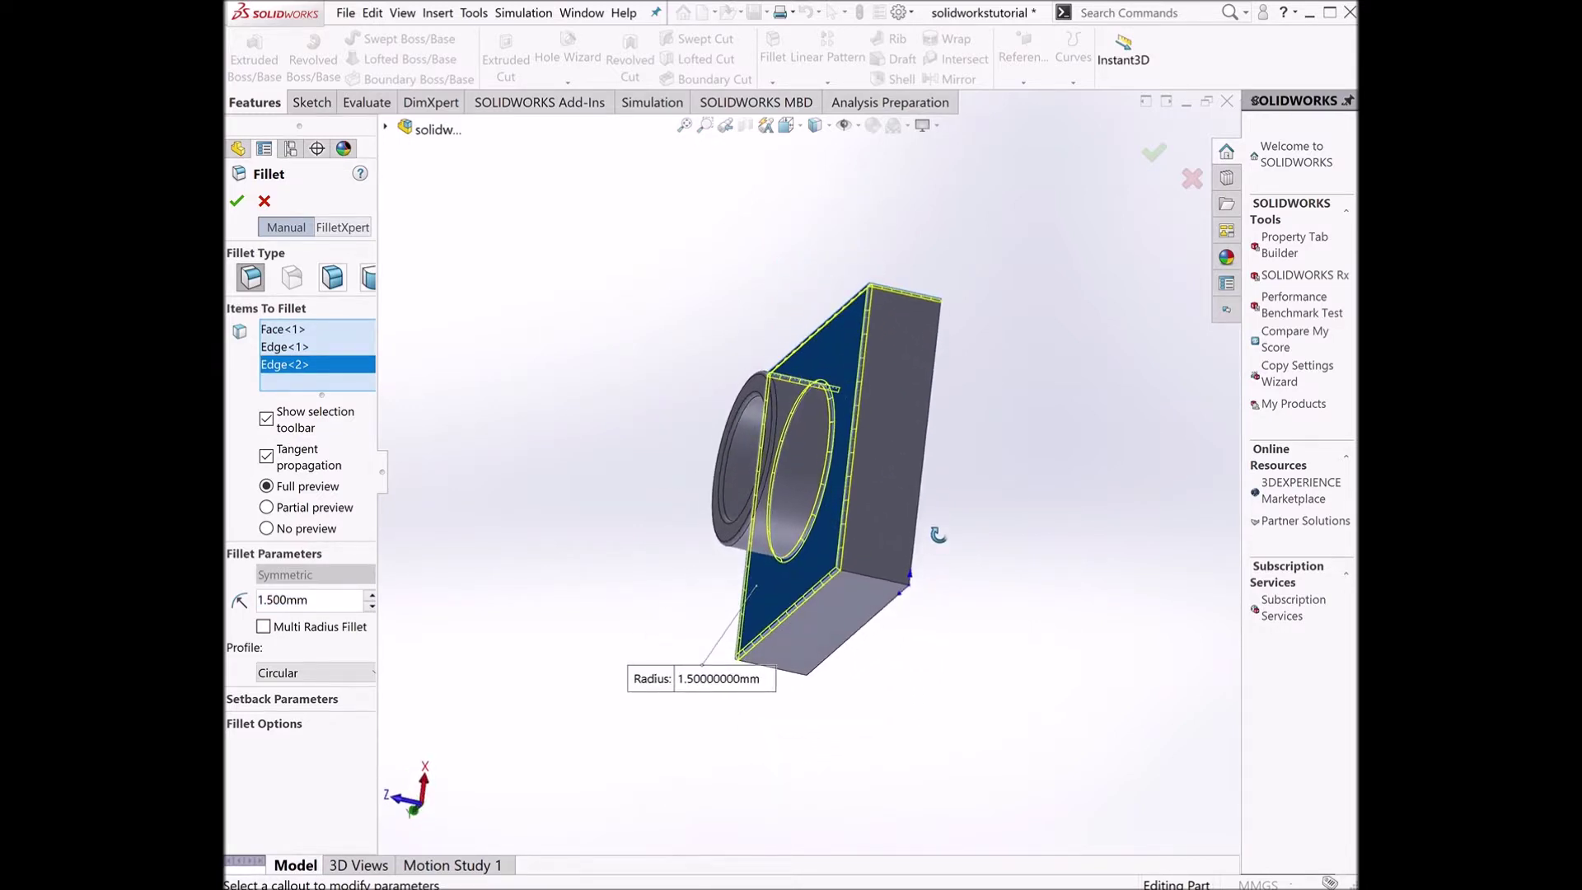
pyautogui.click(861, 573)
pyautogui.moveTo(862, 574); pyautogui.dragTo(703, 654, button='middle')
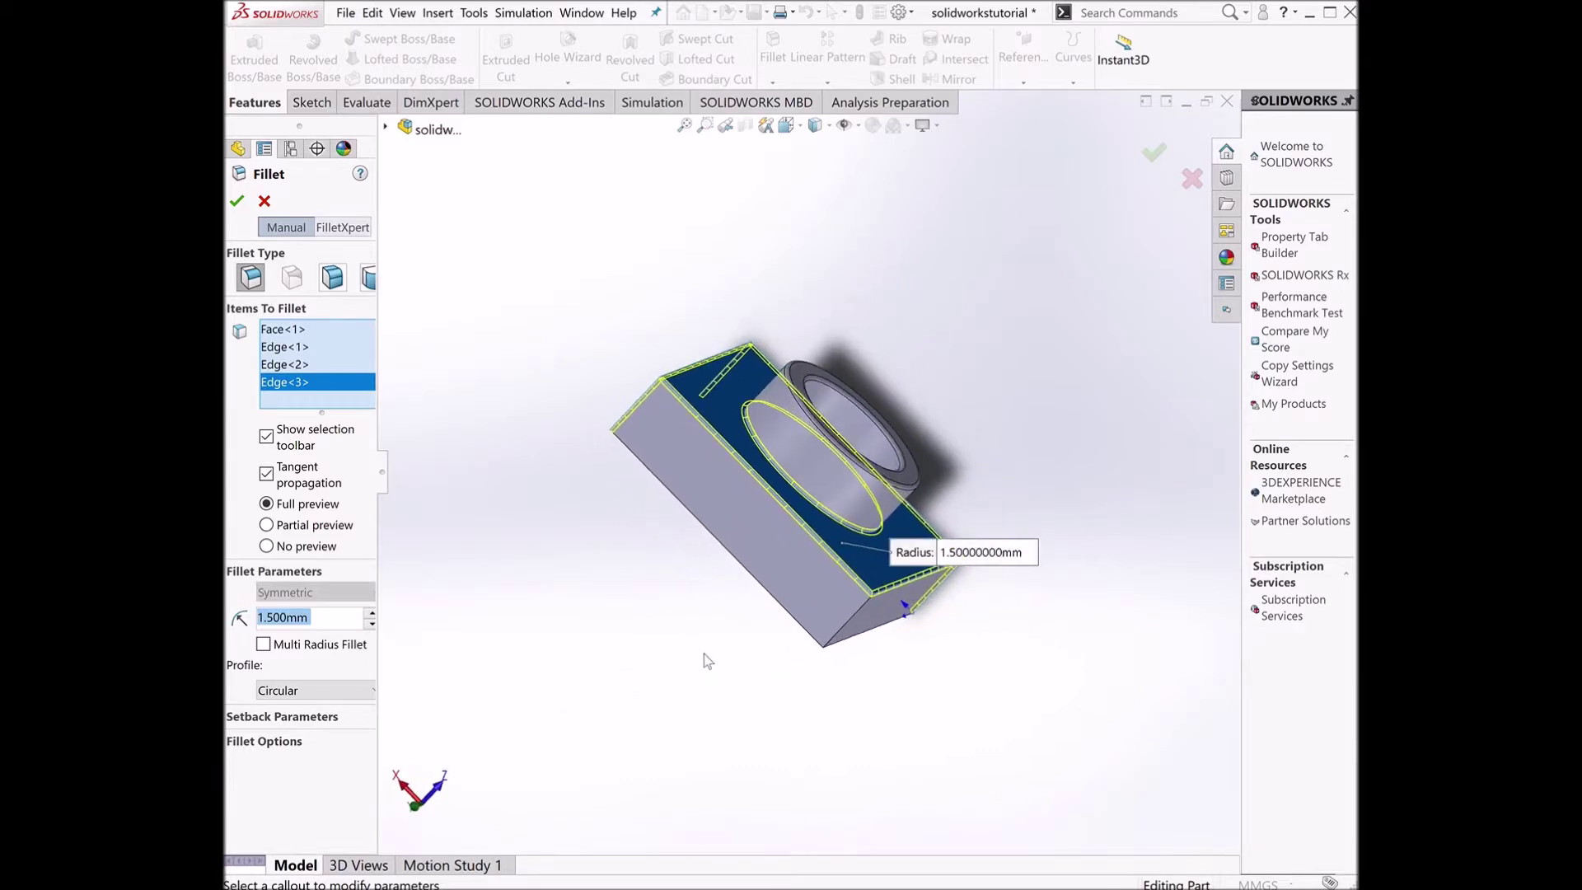
pyautogui.click(846, 634)
pyautogui.moveTo(846, 634); pyautogui.dragTo(662, 710, button='middle')
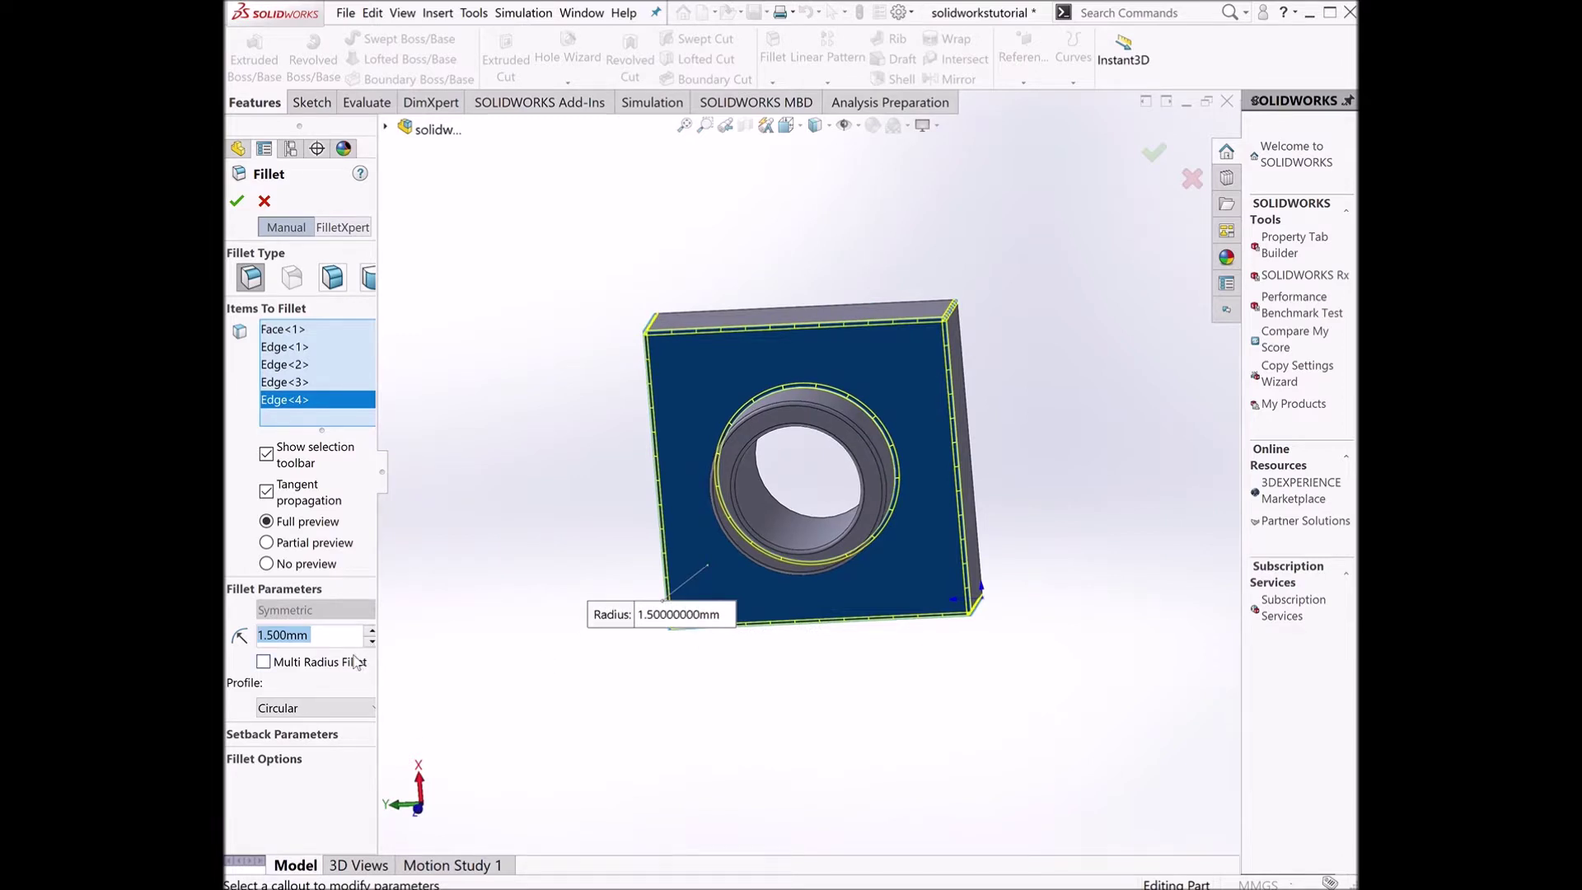
pyautogui.write('5')
pyautogui.press('Return')
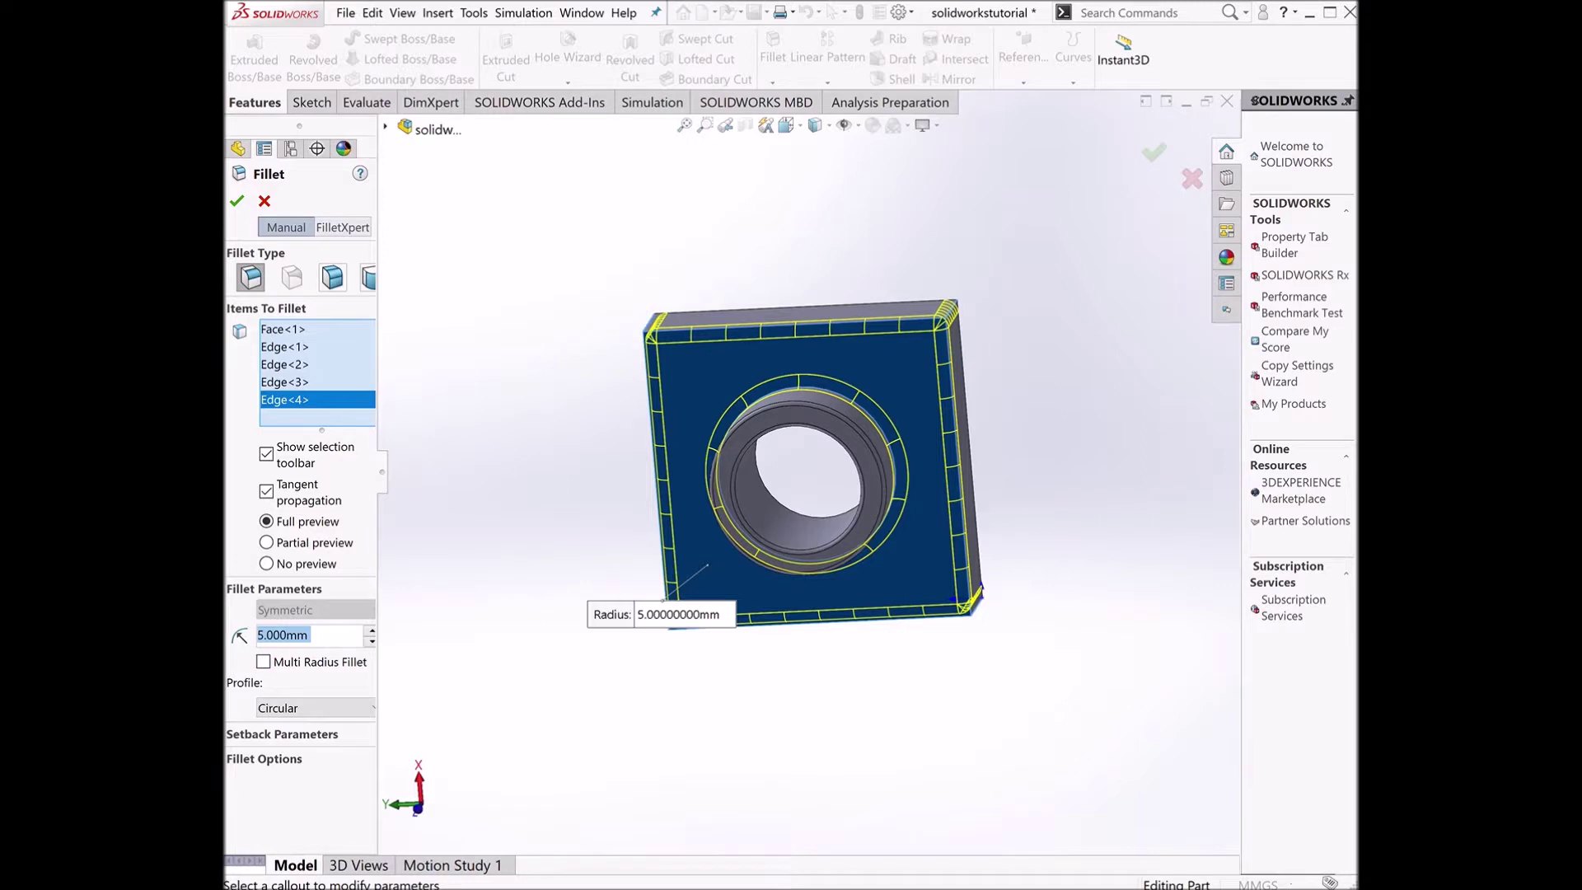
pyautogui.click(236, 202)
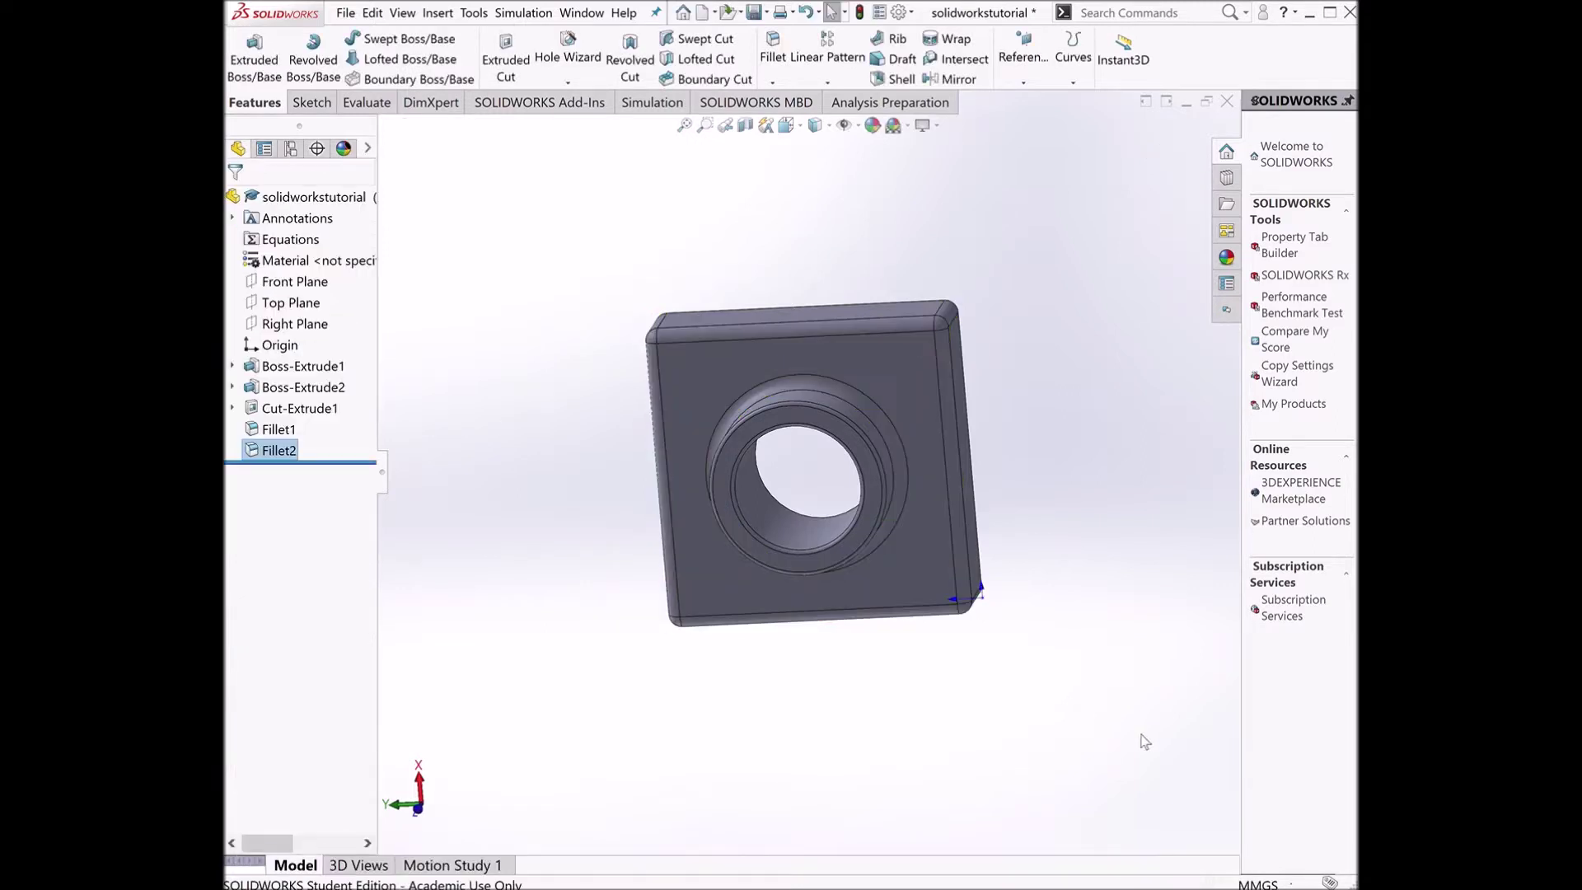
# - Shell the part to a 2 mm wall thickness with the preview shown, removing the base's flat back face
pyautogui.moveTo(888, 416); pyautogui.dragTo(1000, 666, button='middle')
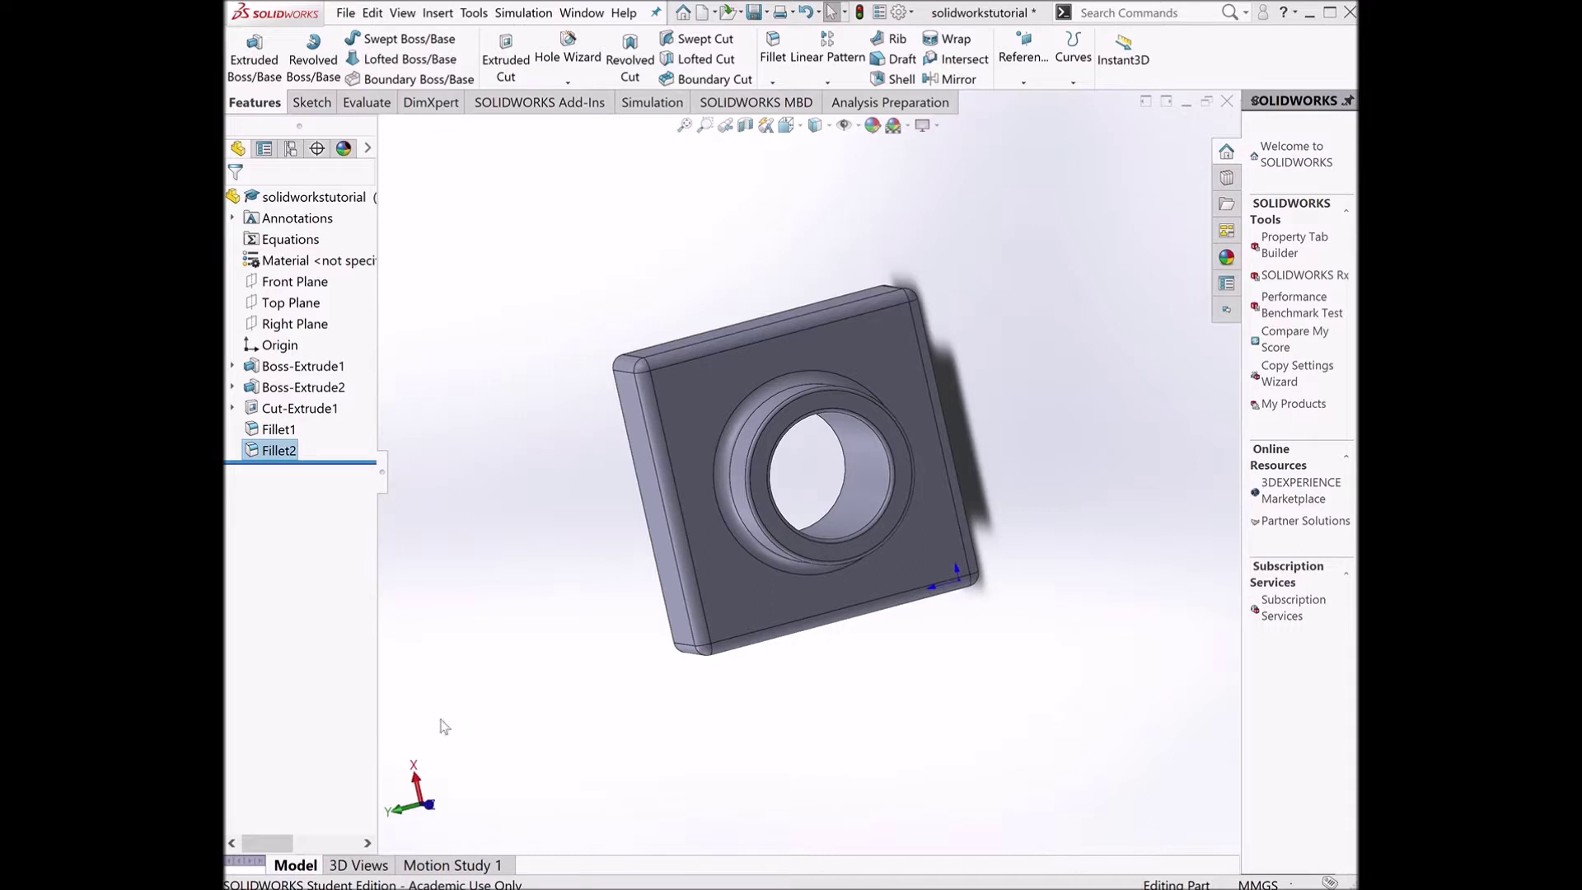
pyautogui.moveTo(574, 621); pyautogui.dragTo(786, 684, button='middle')
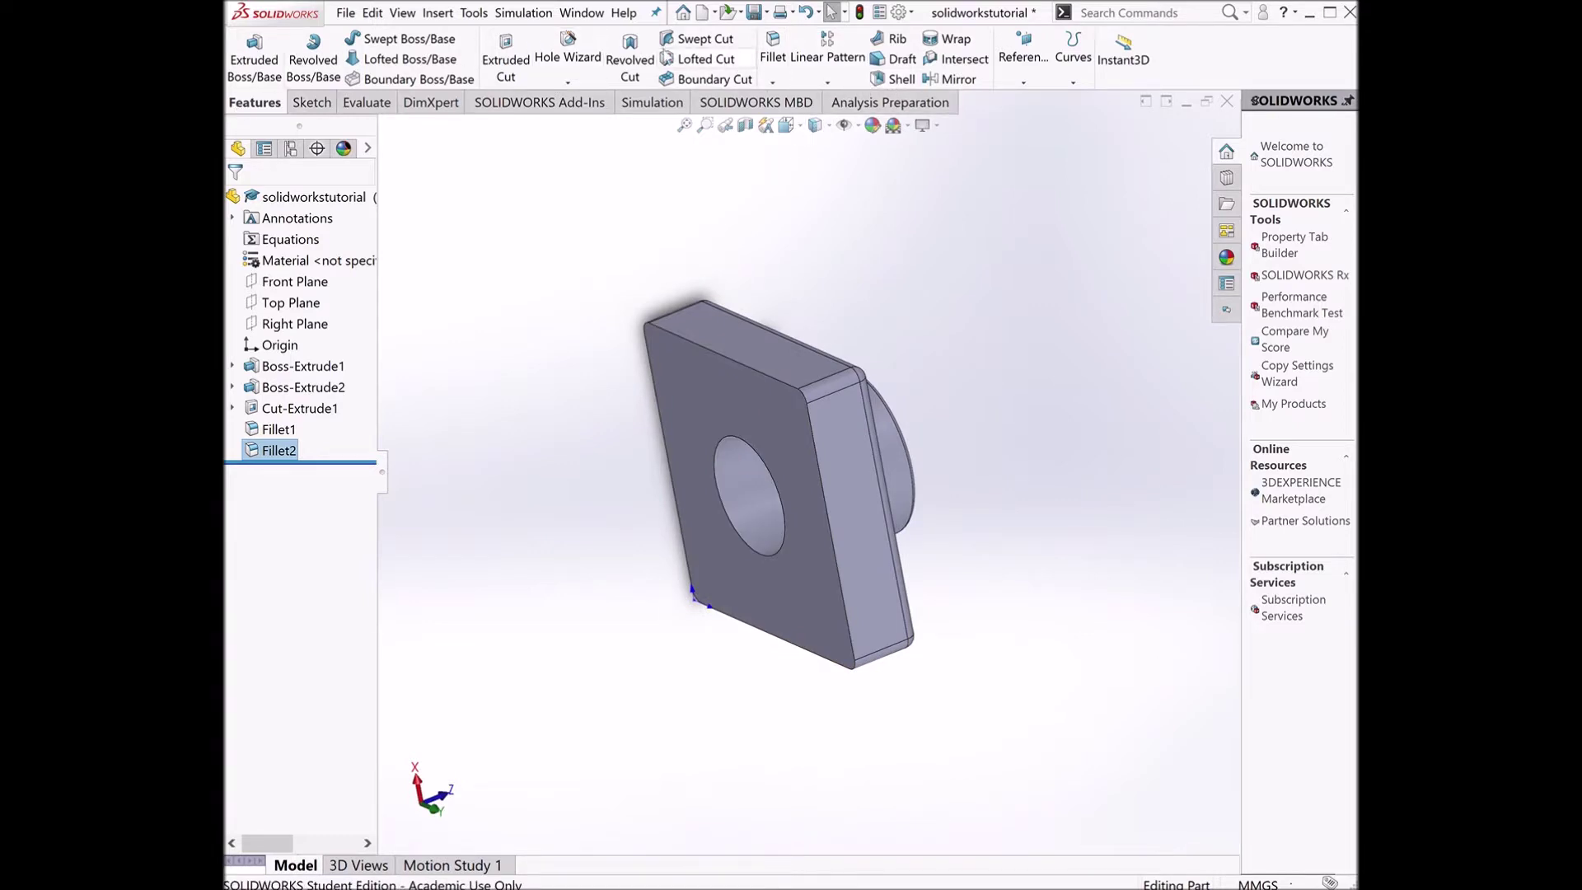
pyautogui.click(883, 80)
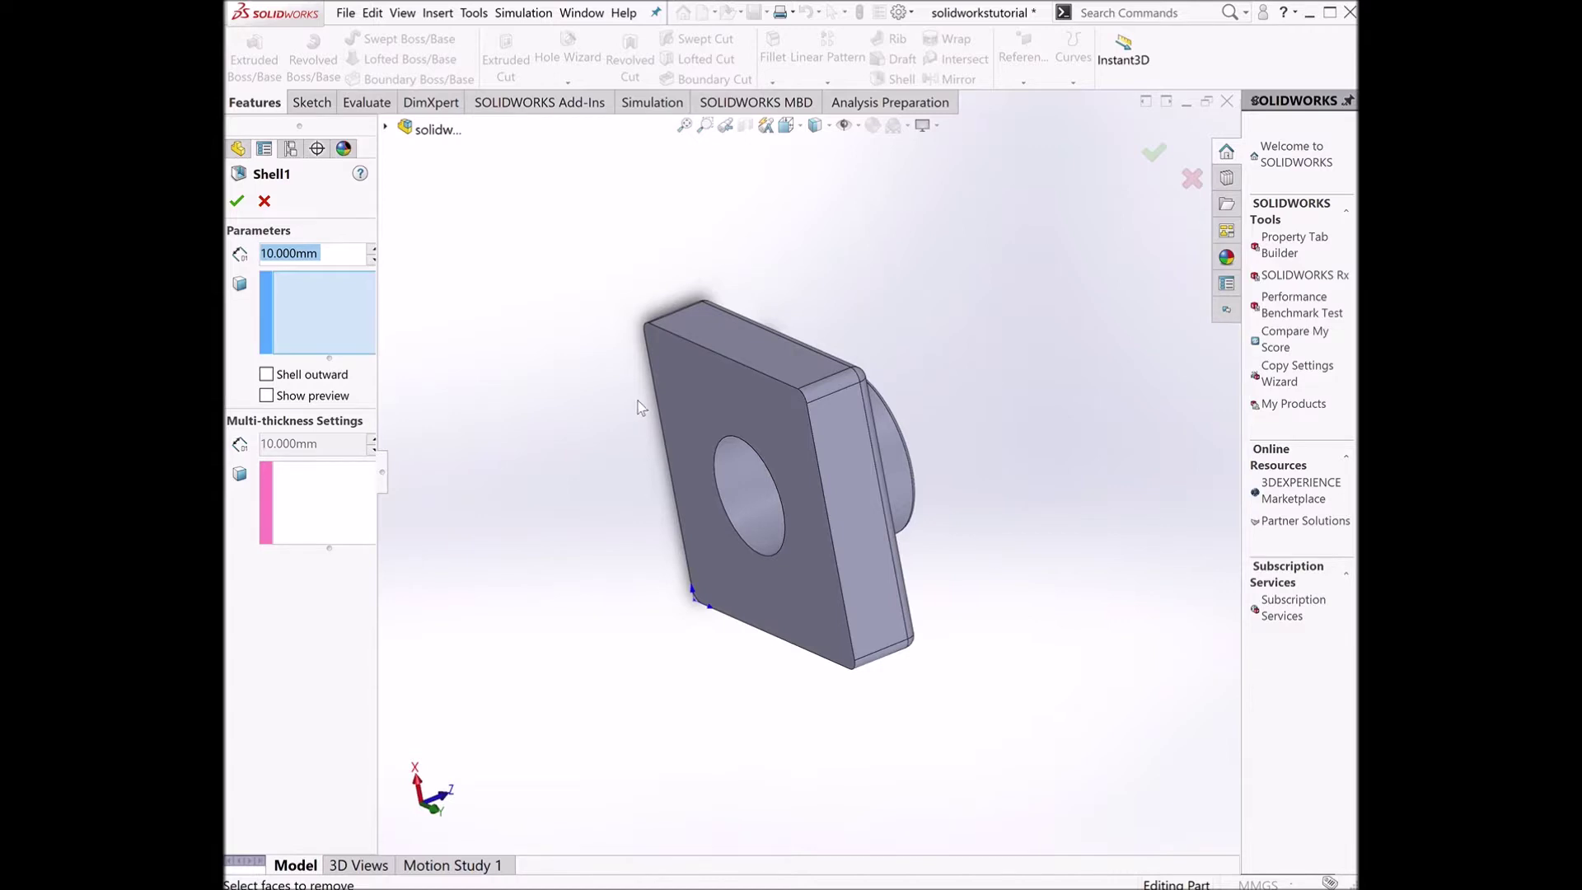
pyautogui.click(714, 400)
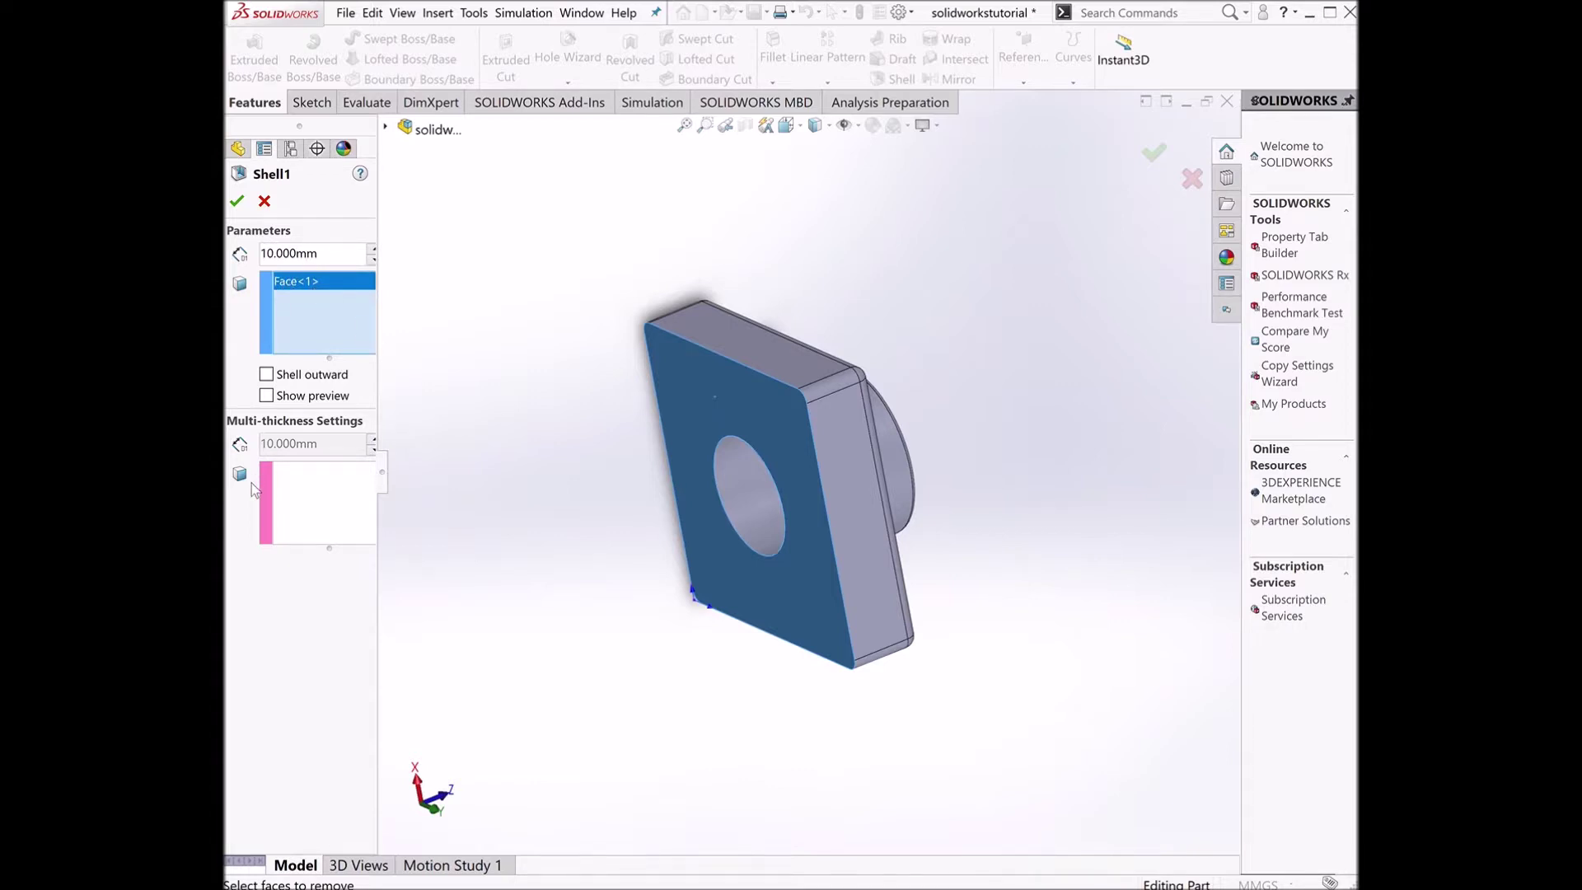
pyautogui.press('BackSpace')
pyautogui.press('BackSpace')
pyautogui.press('BackSpace')
pyautogui.press('BackSpace')
pyautogui.press('BackSpace')
pyautogui.press('BackSpace')
pyautogui.press('BackSpace')
pyautogui.write('2')
pyautogui.press('Return')
pyautogui.click(266, 395)
pyautogui.moveTo(918, 407); pyautogui.dragTo(497, 417, button='middle')
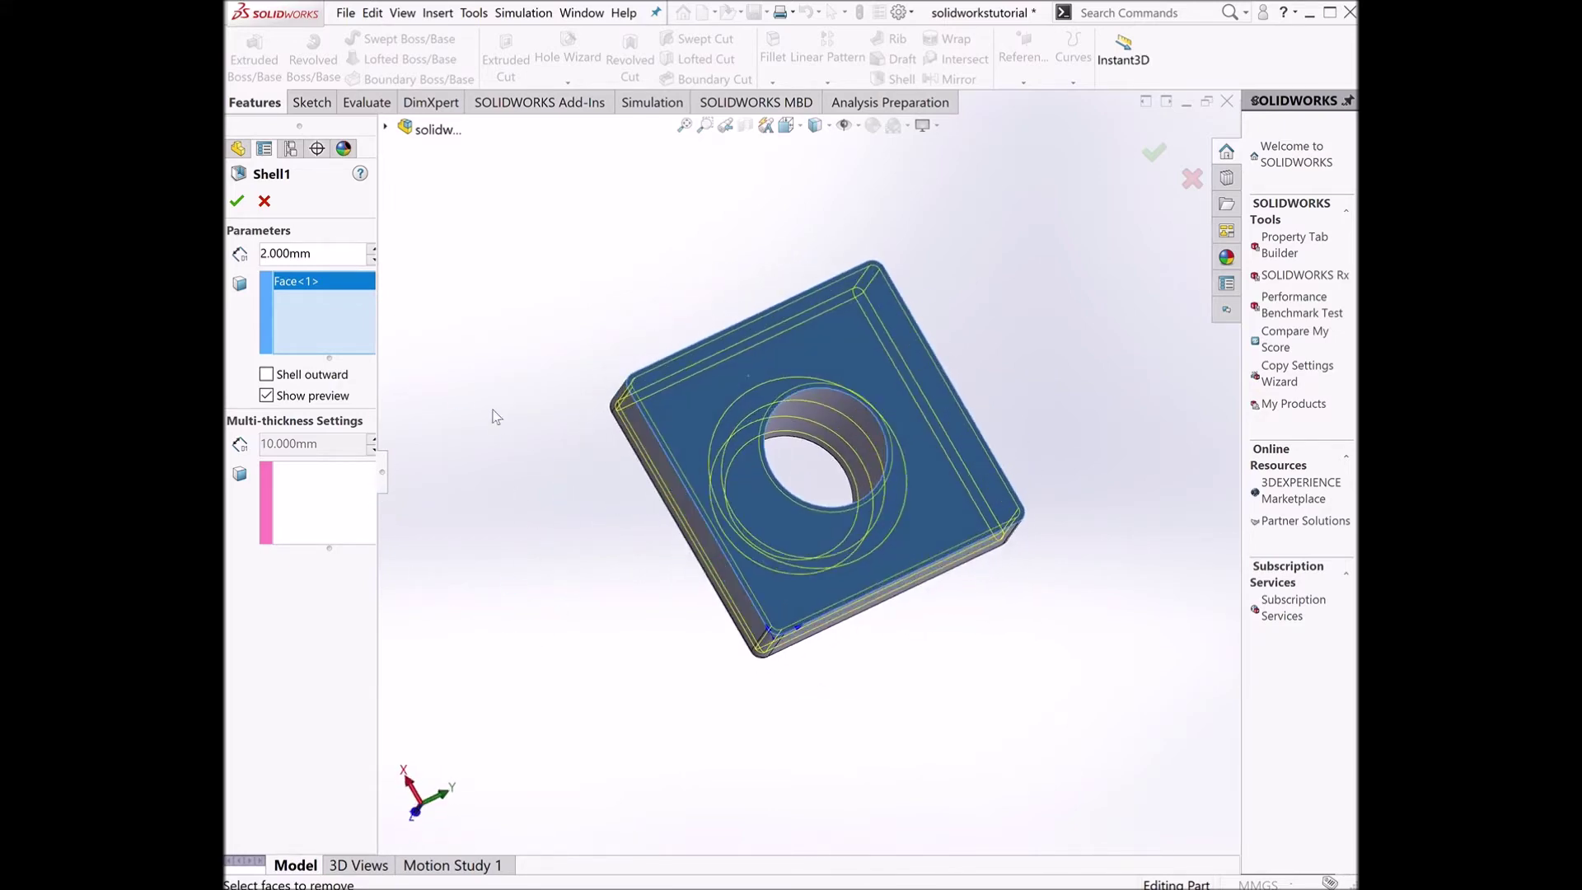
pyautogui.click(236, 200)
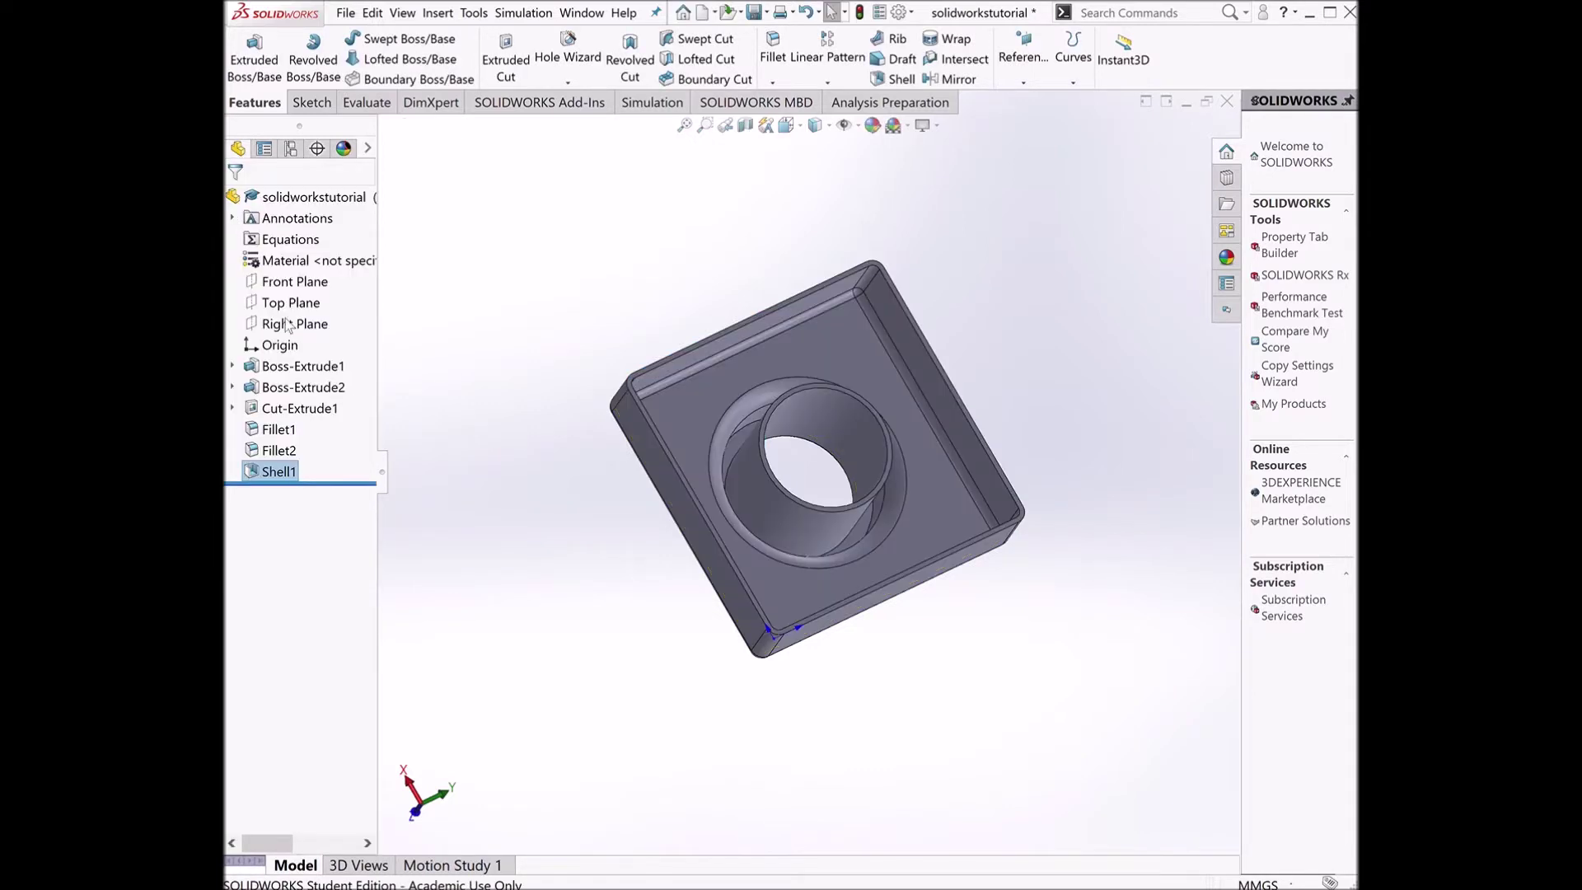
# - Create a planar section view parallel to a side face of the base, offset -65 mm so it cuts through the boss
pyautogui.moveTo(762, 470); pyautogui.dragTo(536, 329, button='middle')
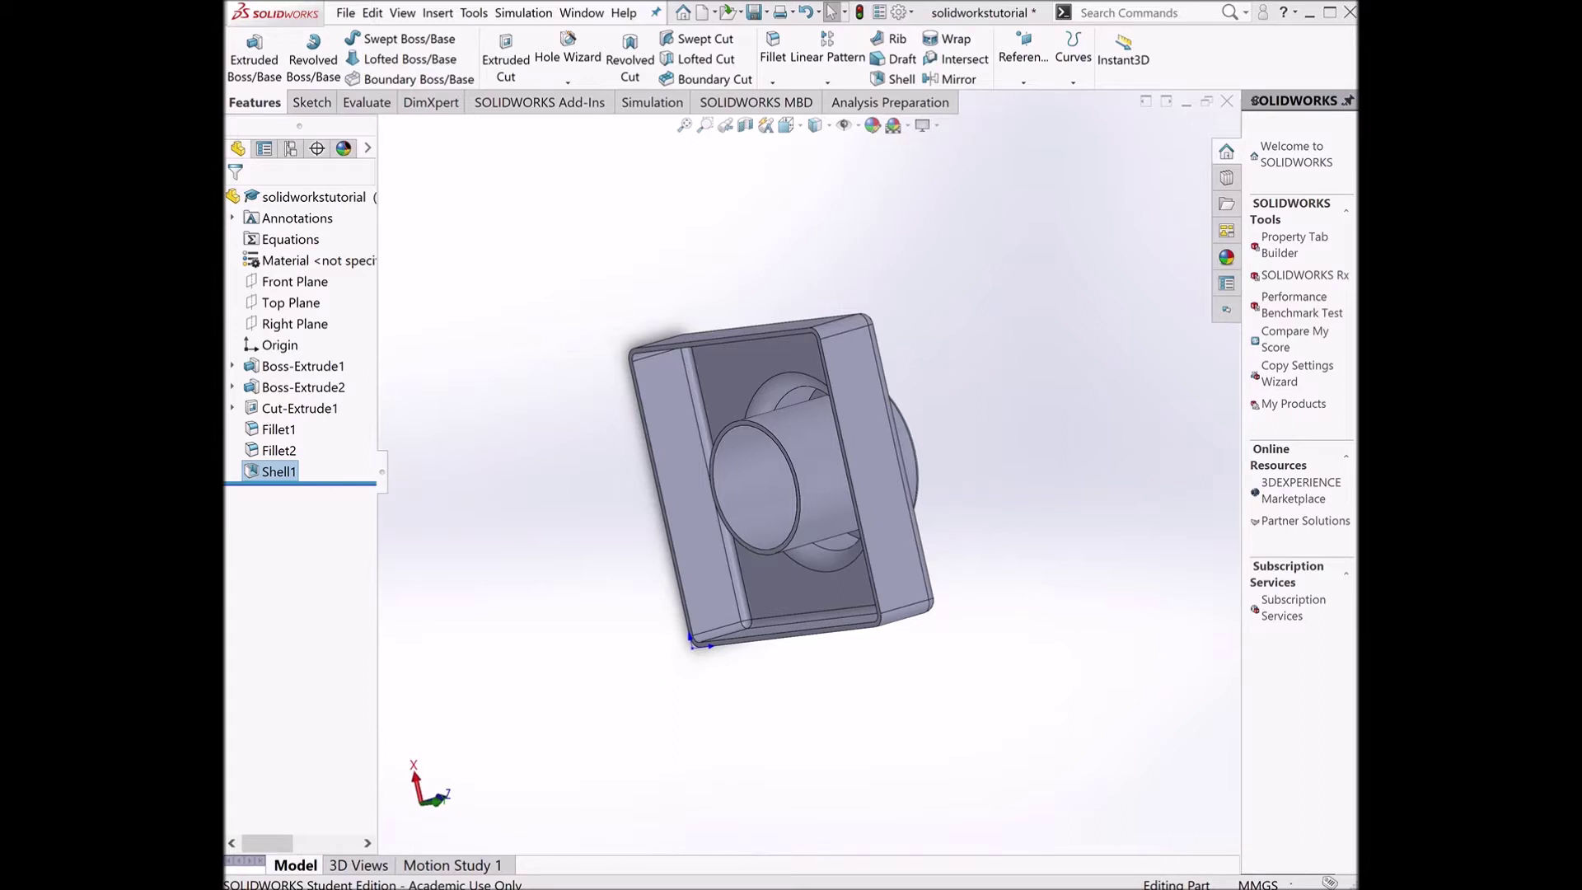
pyautogui.moveTo(1134, 338); pyautogui.dragTo(1133, 610, button='middle')
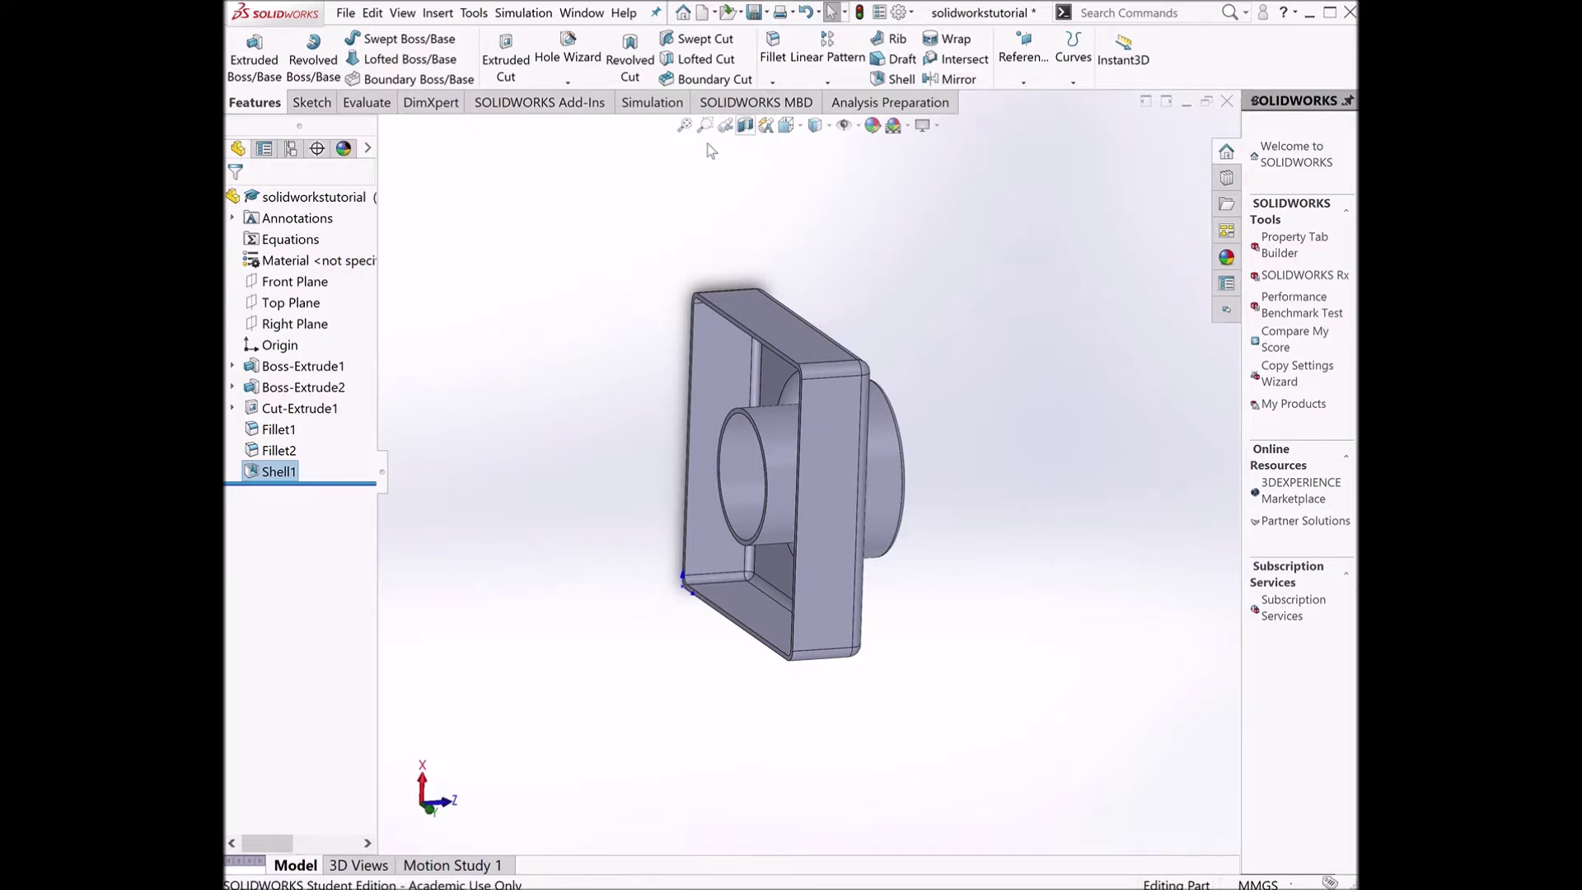
pyautogui.click(745, 129)
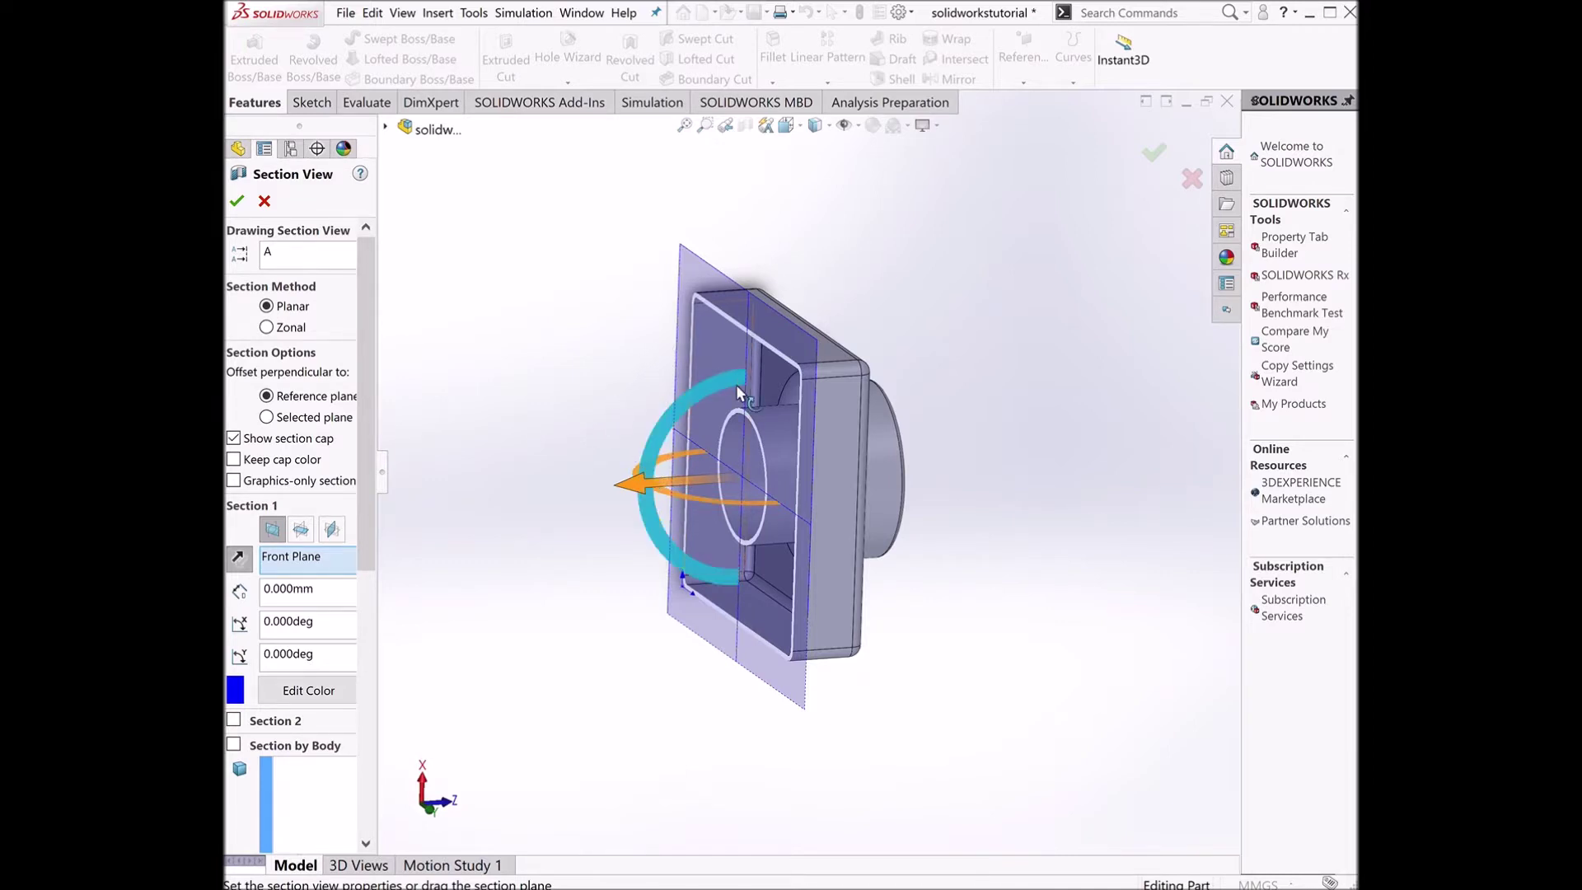
pyautogui.moveTo(772, 406); pyautogui.dragTo(758, 450, button='middle')
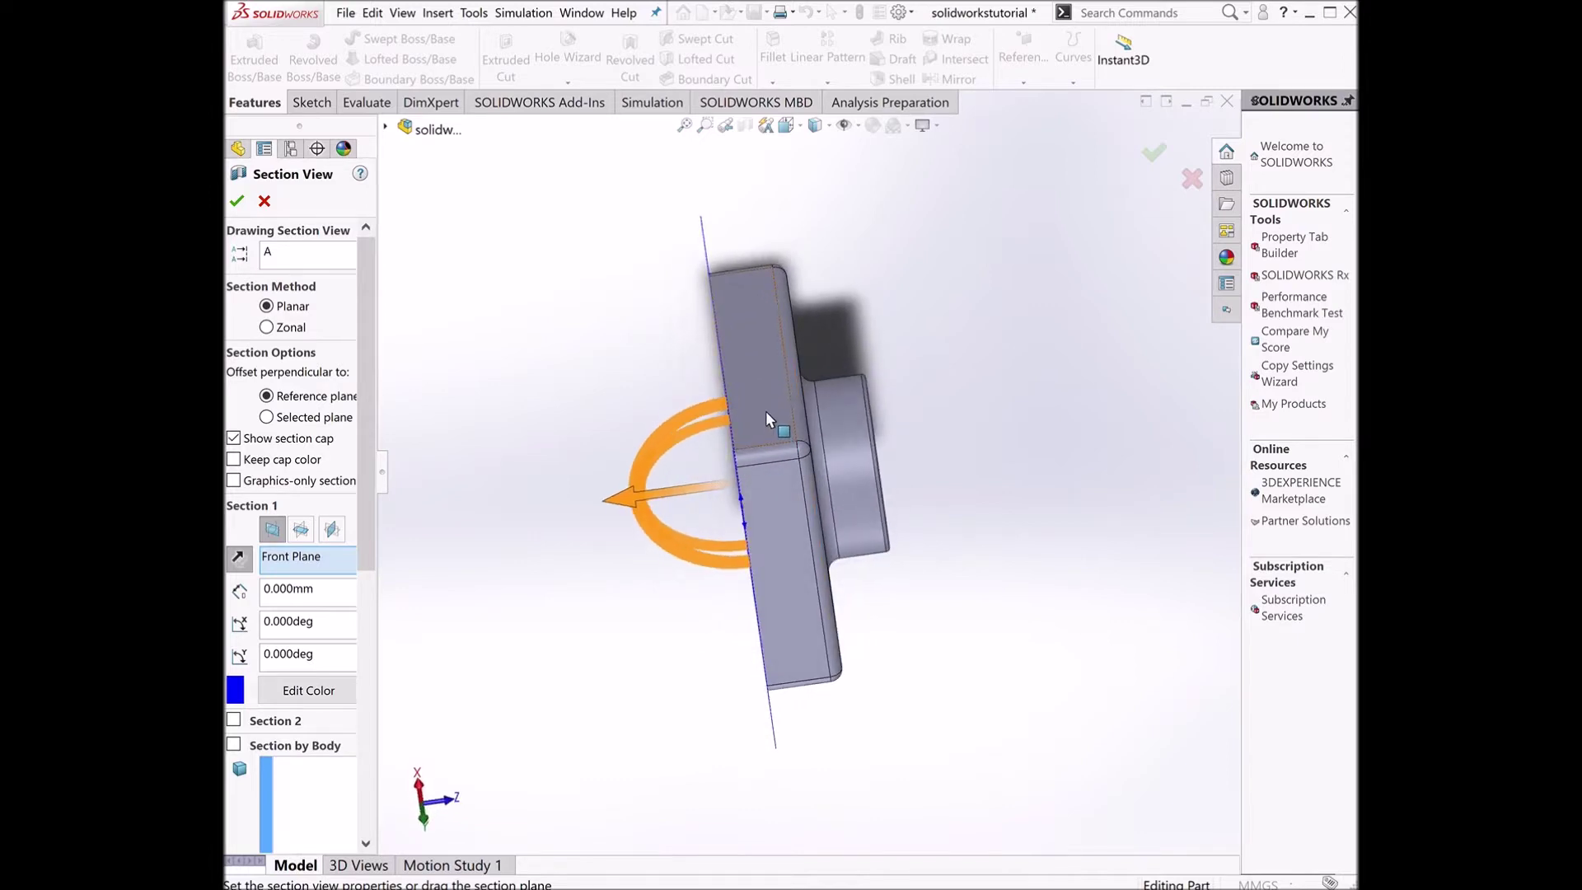
pyautogui.click(766, 411)
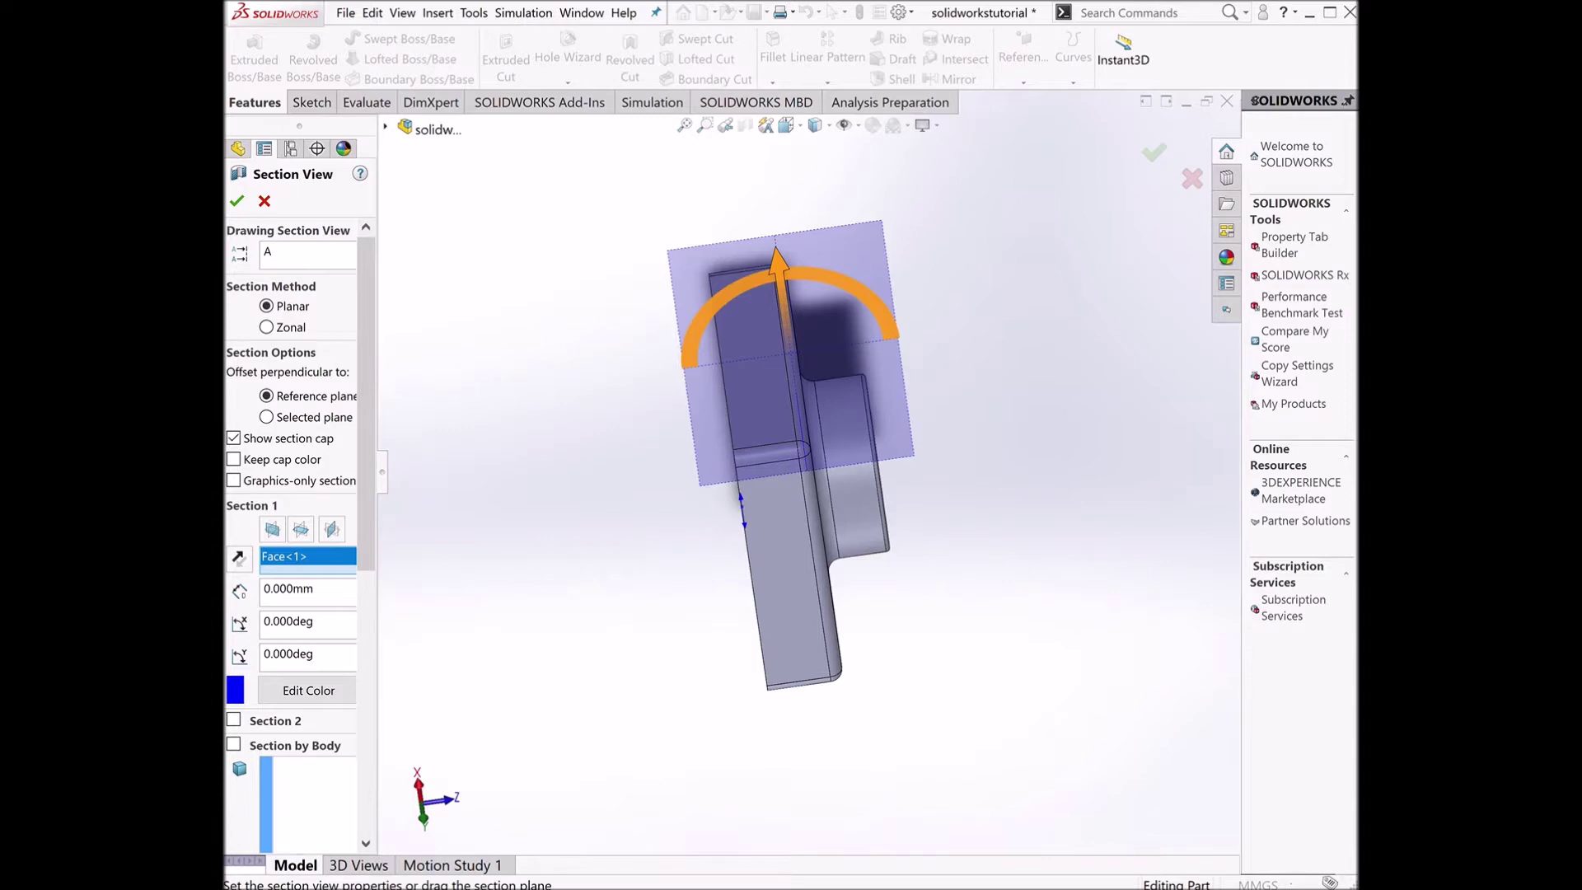
pyautogui.moveTo(687, 651); pyautogui.dragTo(1001, 651, button='middle')
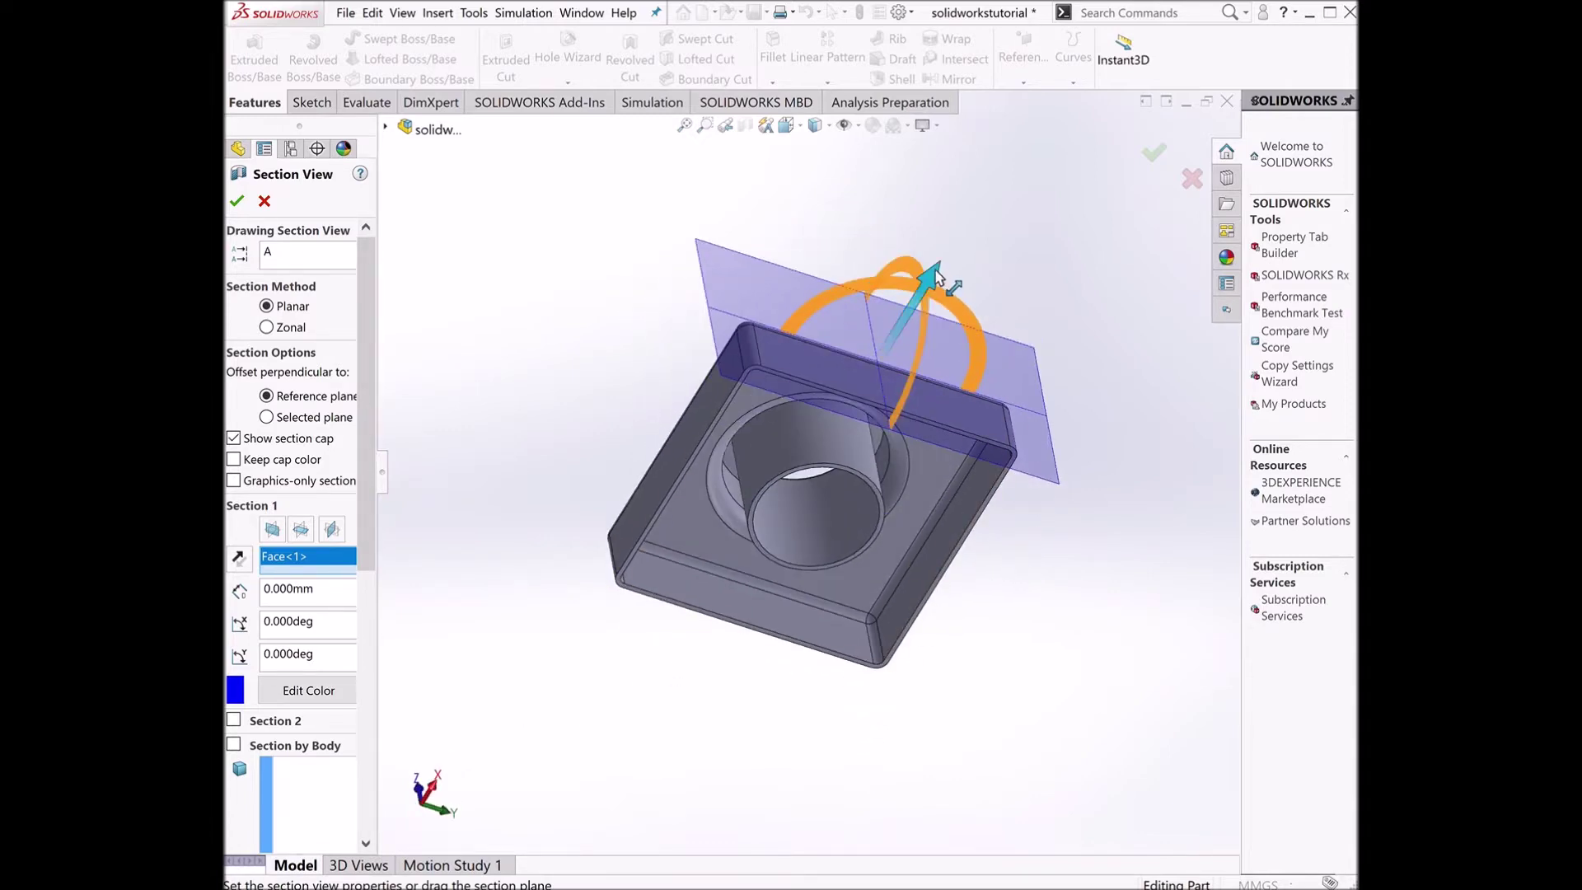
pyautogui.moveTo(937, 283); pyautogui.dragTo(859, 403)
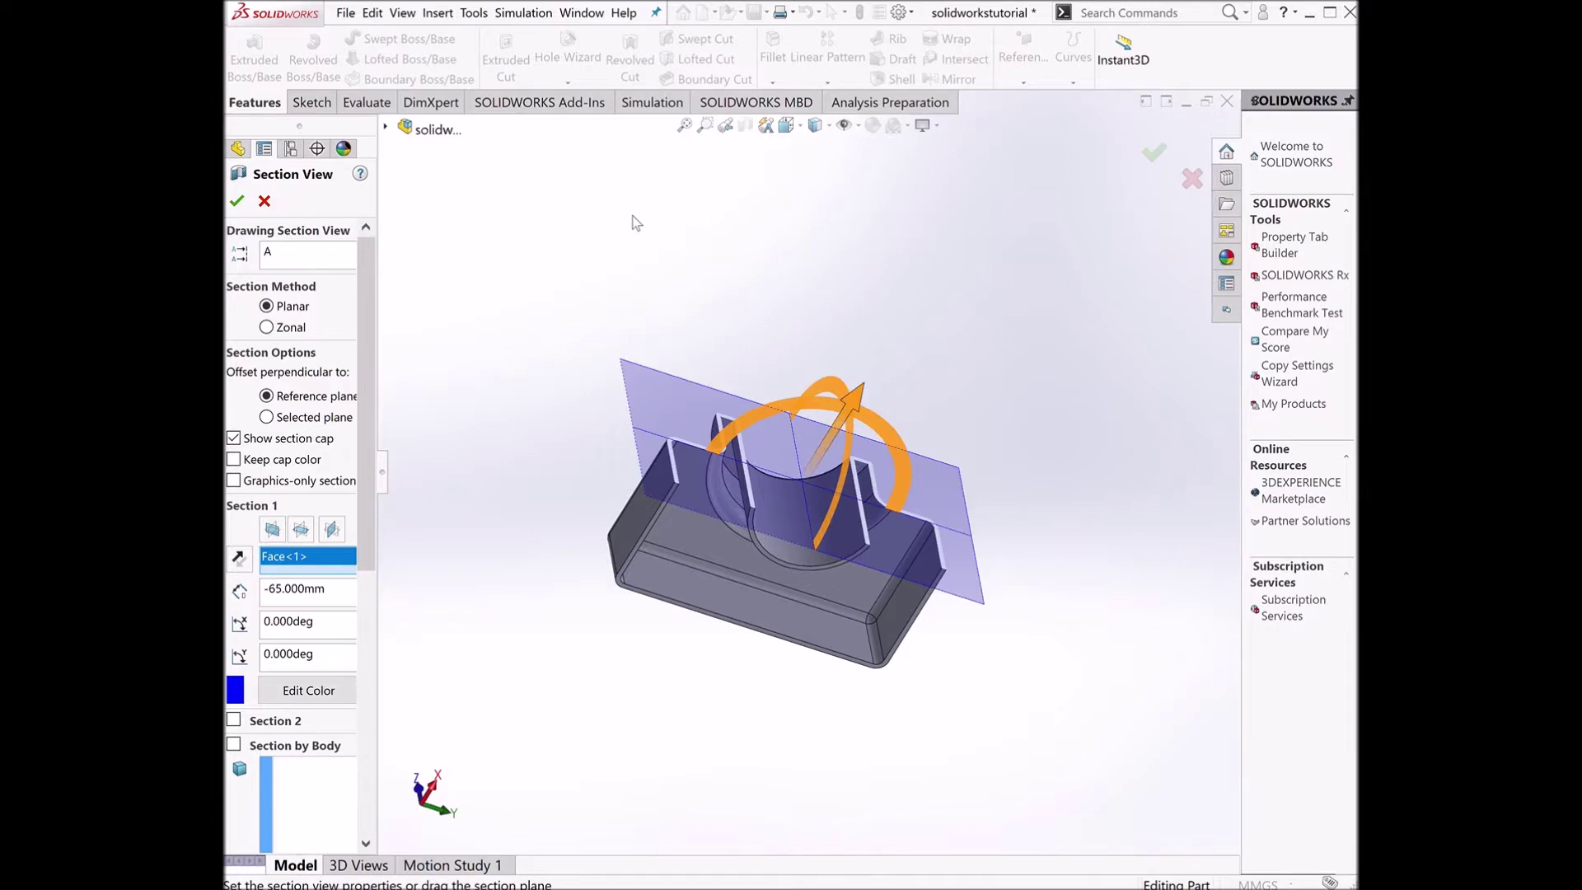
pyautogui.click(236, 201)
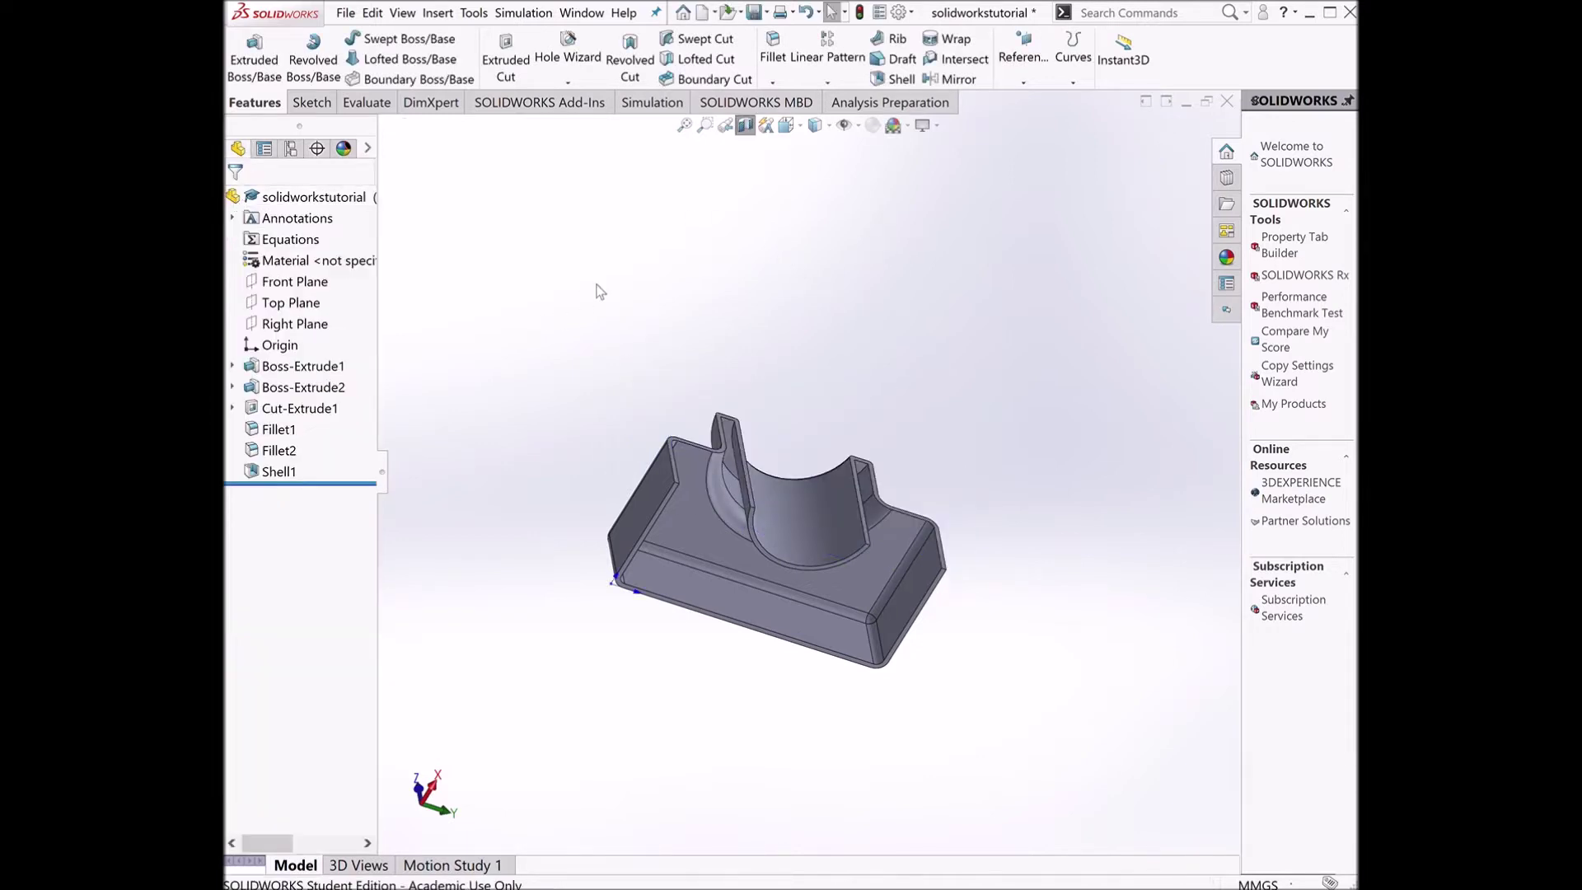
# - Examine the sectioned interior walls of the shelled part and turn off the section view
pyautogui.moveTo(777, 363); pyautogui.dragTo(759, 606, button='middle')
pyautogui.moveTo(956, 543); pyautogui.dragTo(939, 638, button='middle')
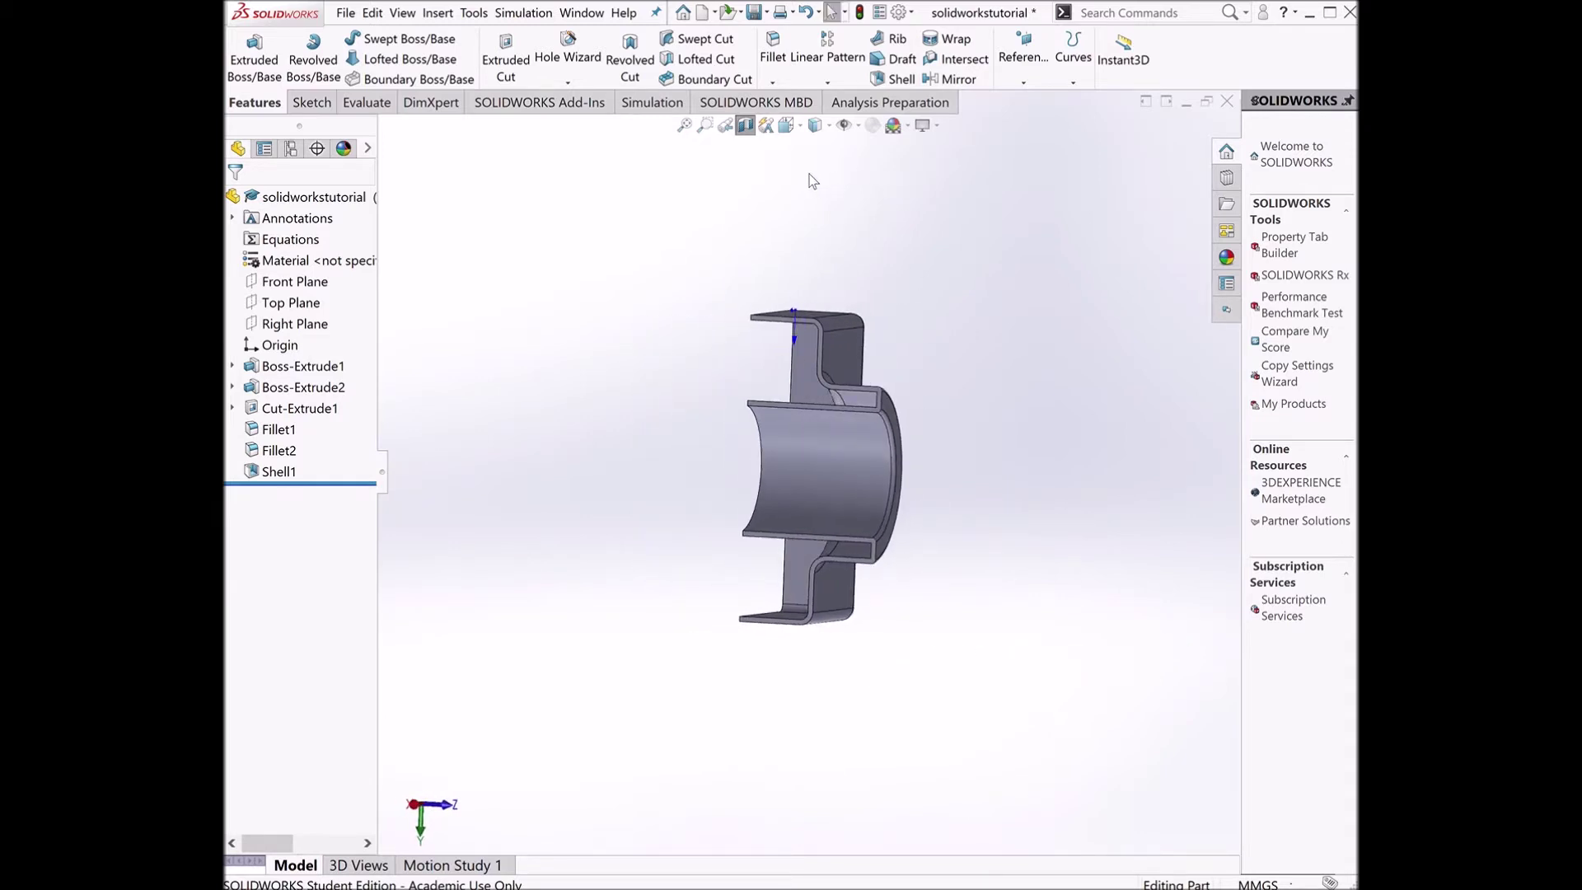
pyautogui.click(745, 126)
pyautogui.moveTo(829, 667); pyautogui.dragTo(844, 370, button='middle')
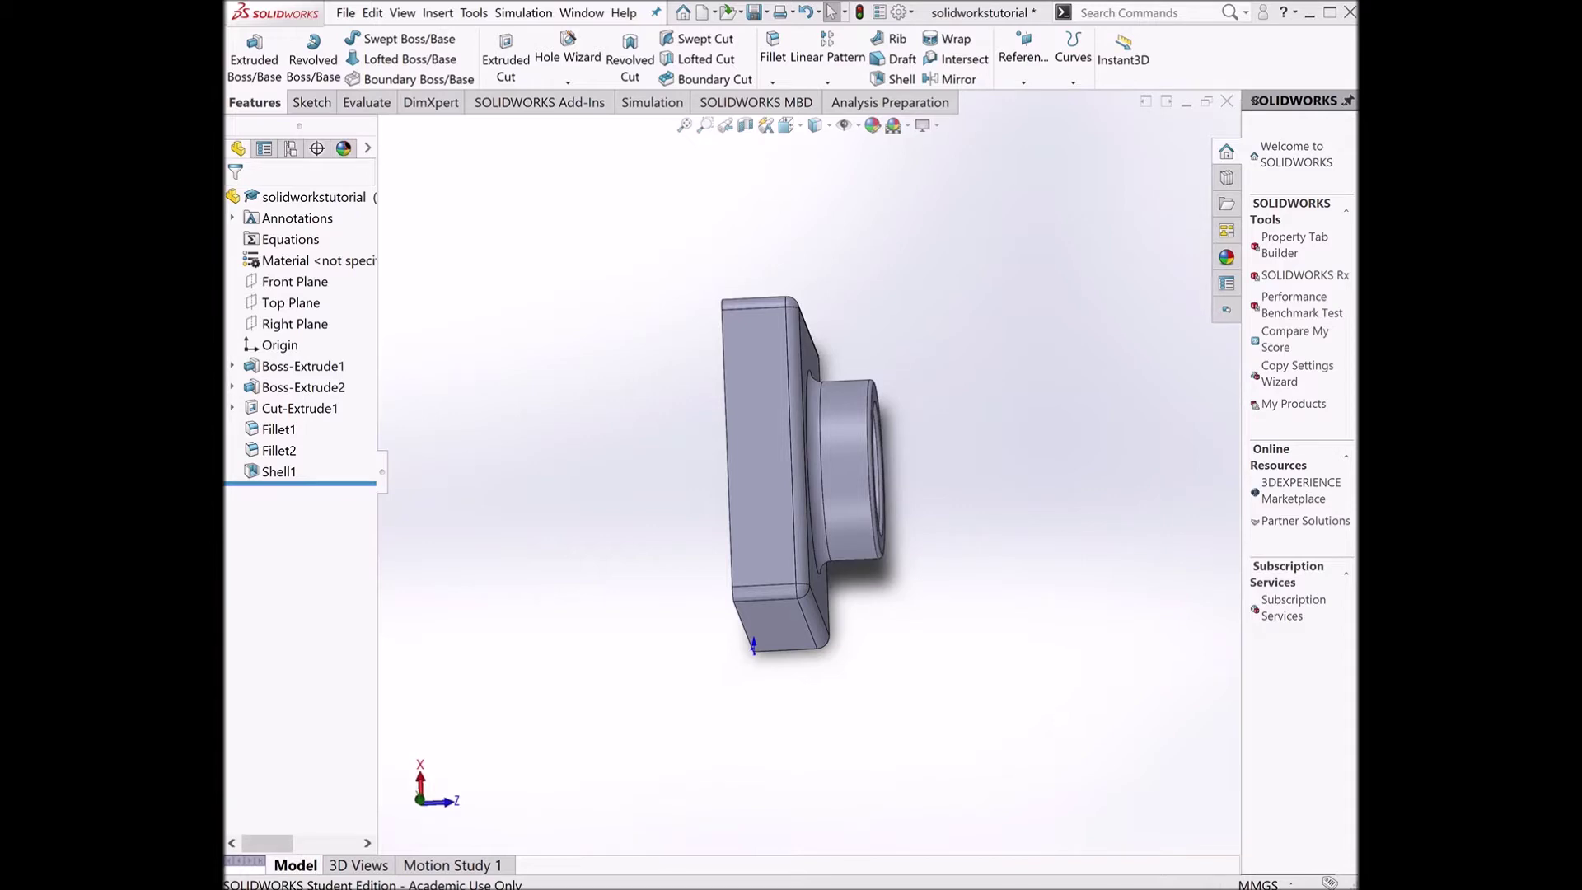
# - Set the base extrusion's depth to 50 mm, rebuild the model and save the part
pyautogui.moveTo(1070, 646); pyautogui.dragTo(764, 750, button='middle')
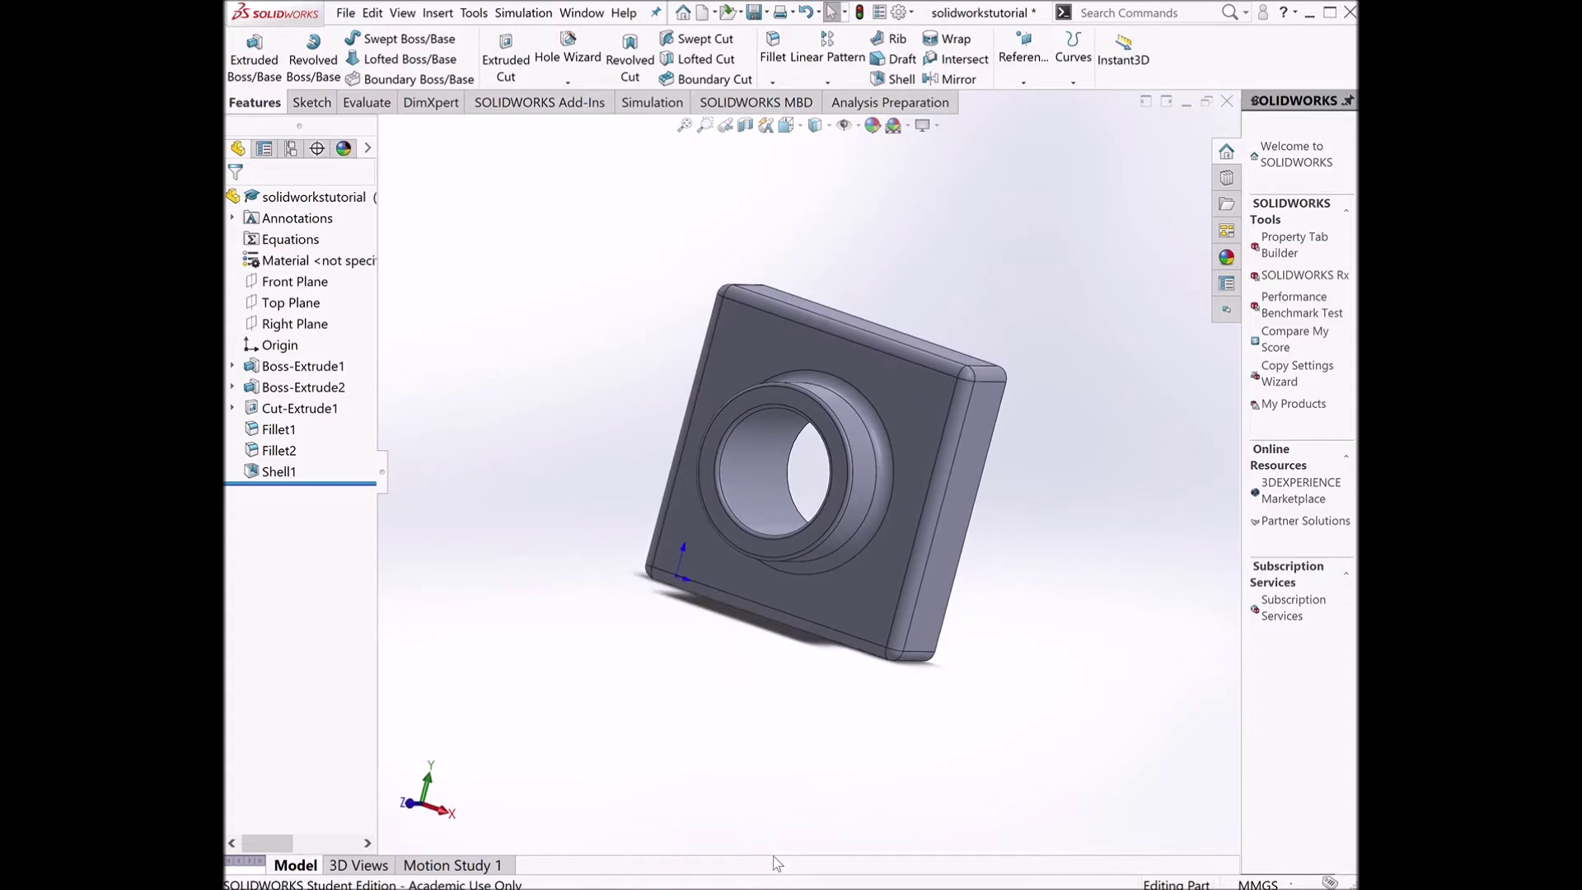
pyautogui.click(306, 367)
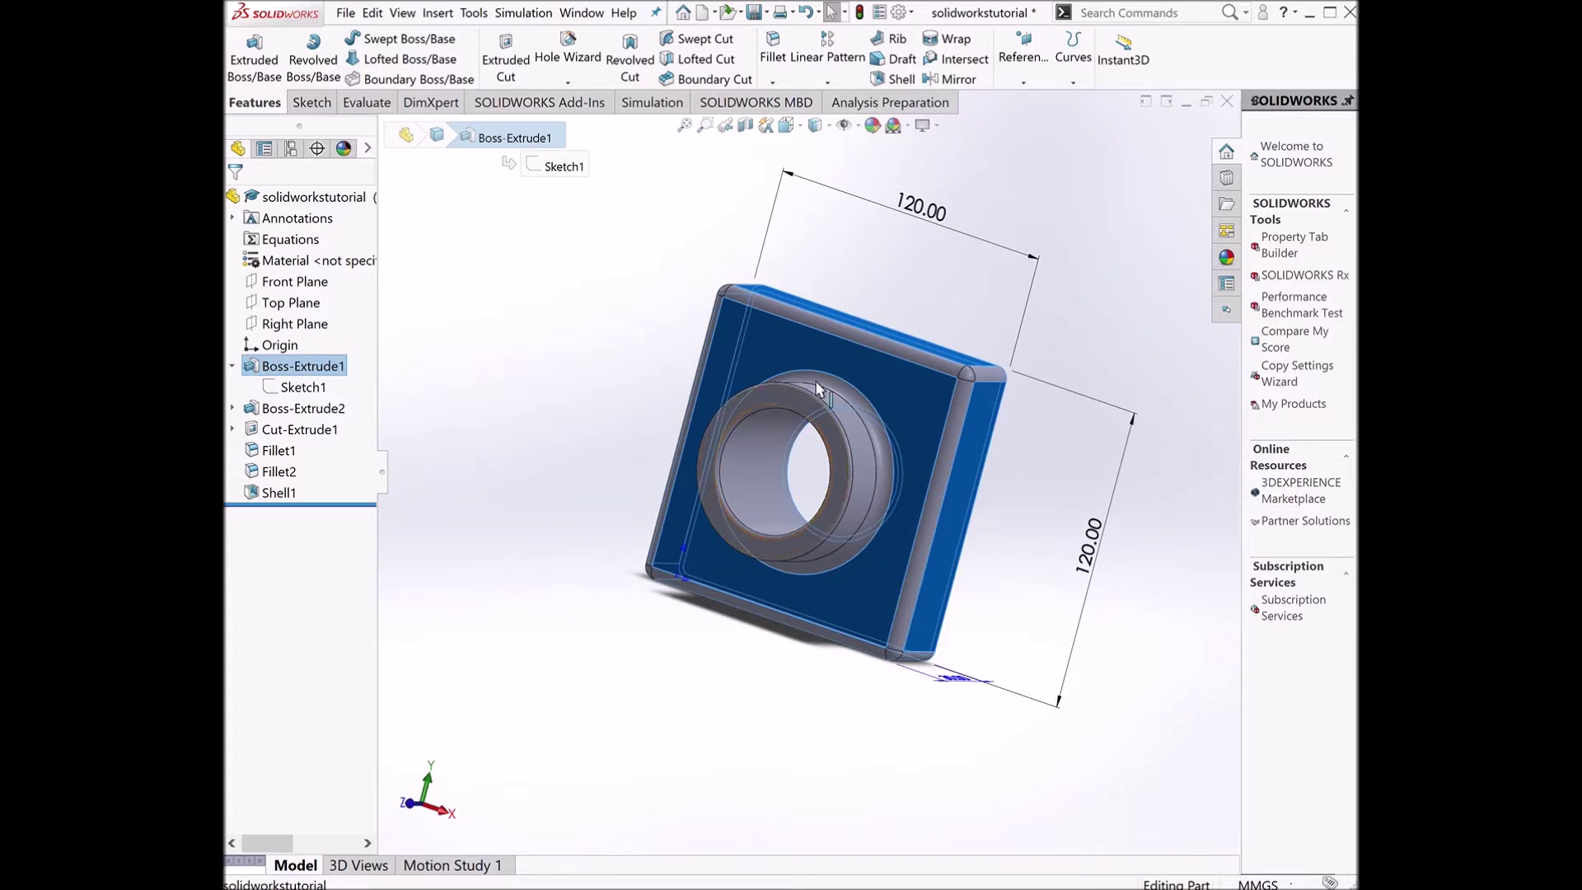
pyautogui.moveTo(816, 382); pyautogui.dragTo(852, 460, button='middle')
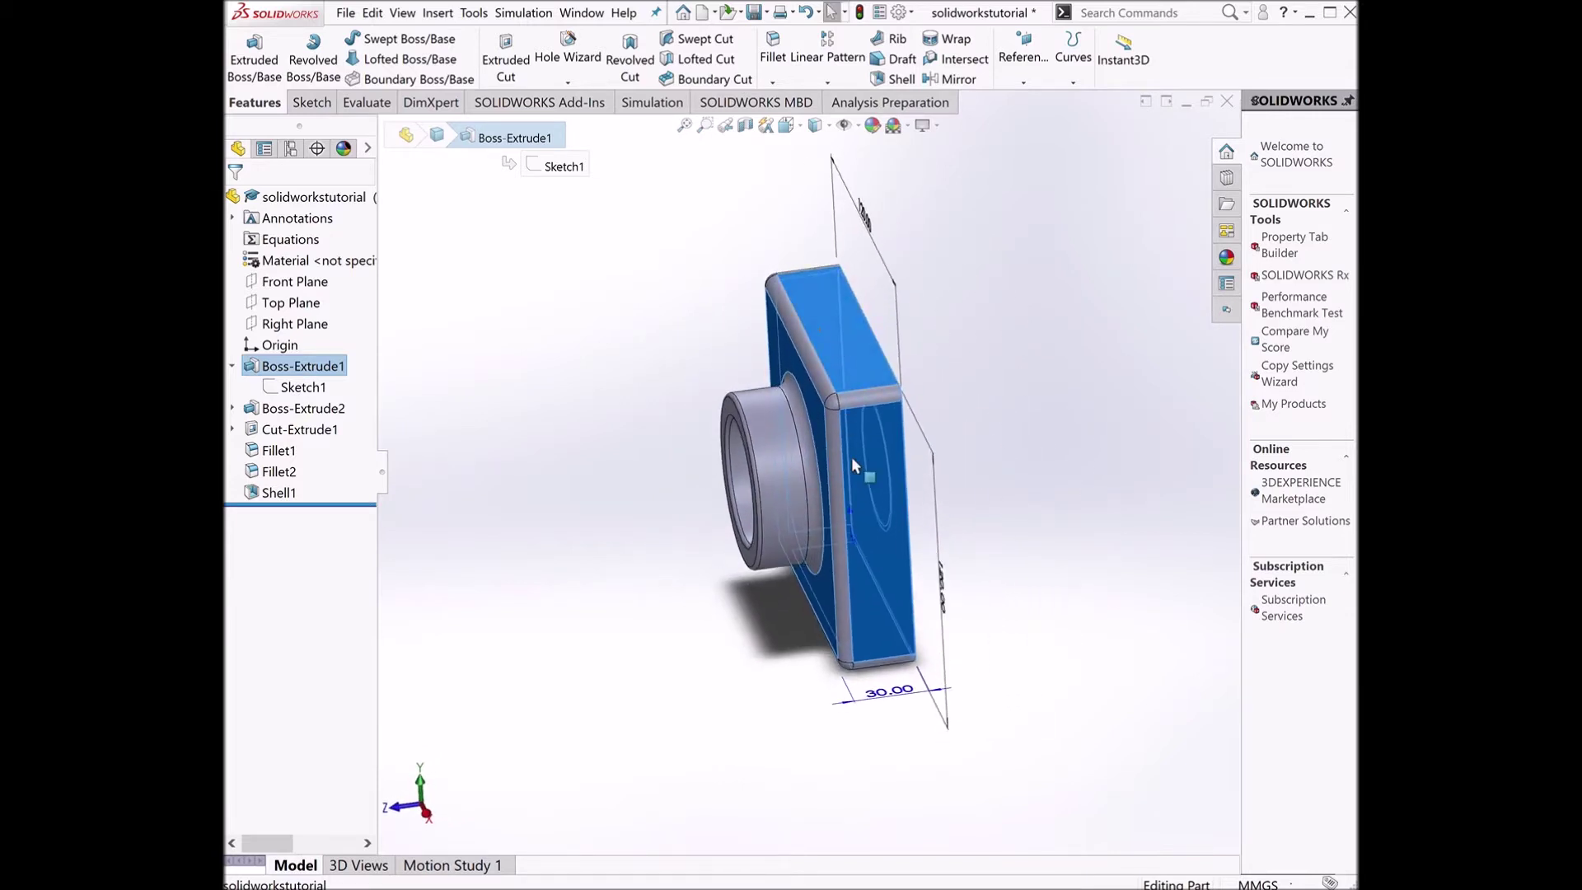
pyautogui.click(886, 696)
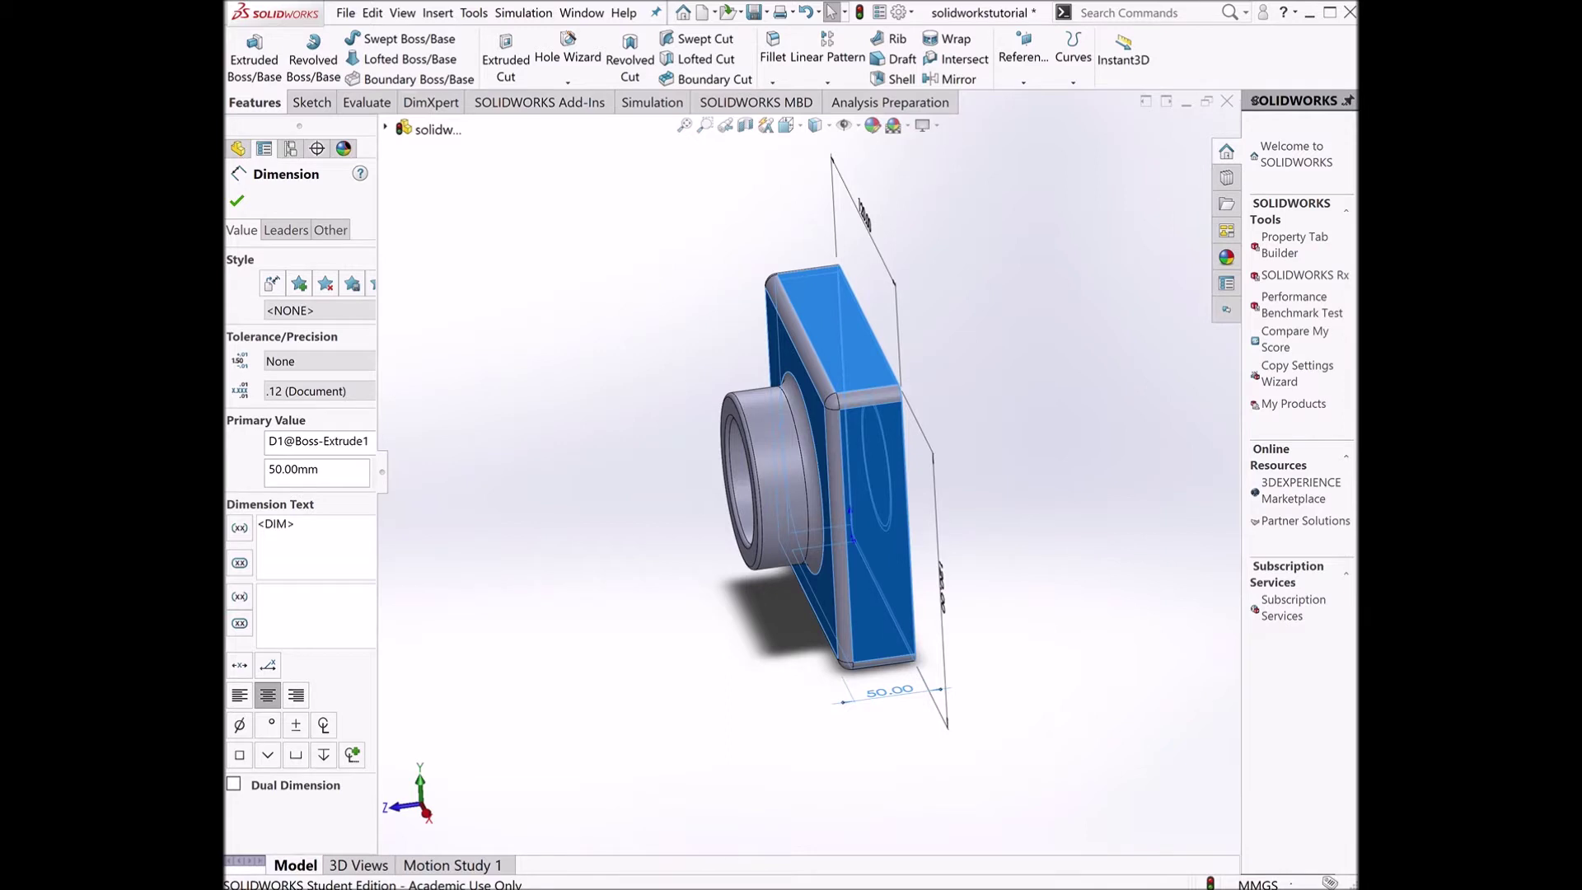
pyautogui.click(236, 200)
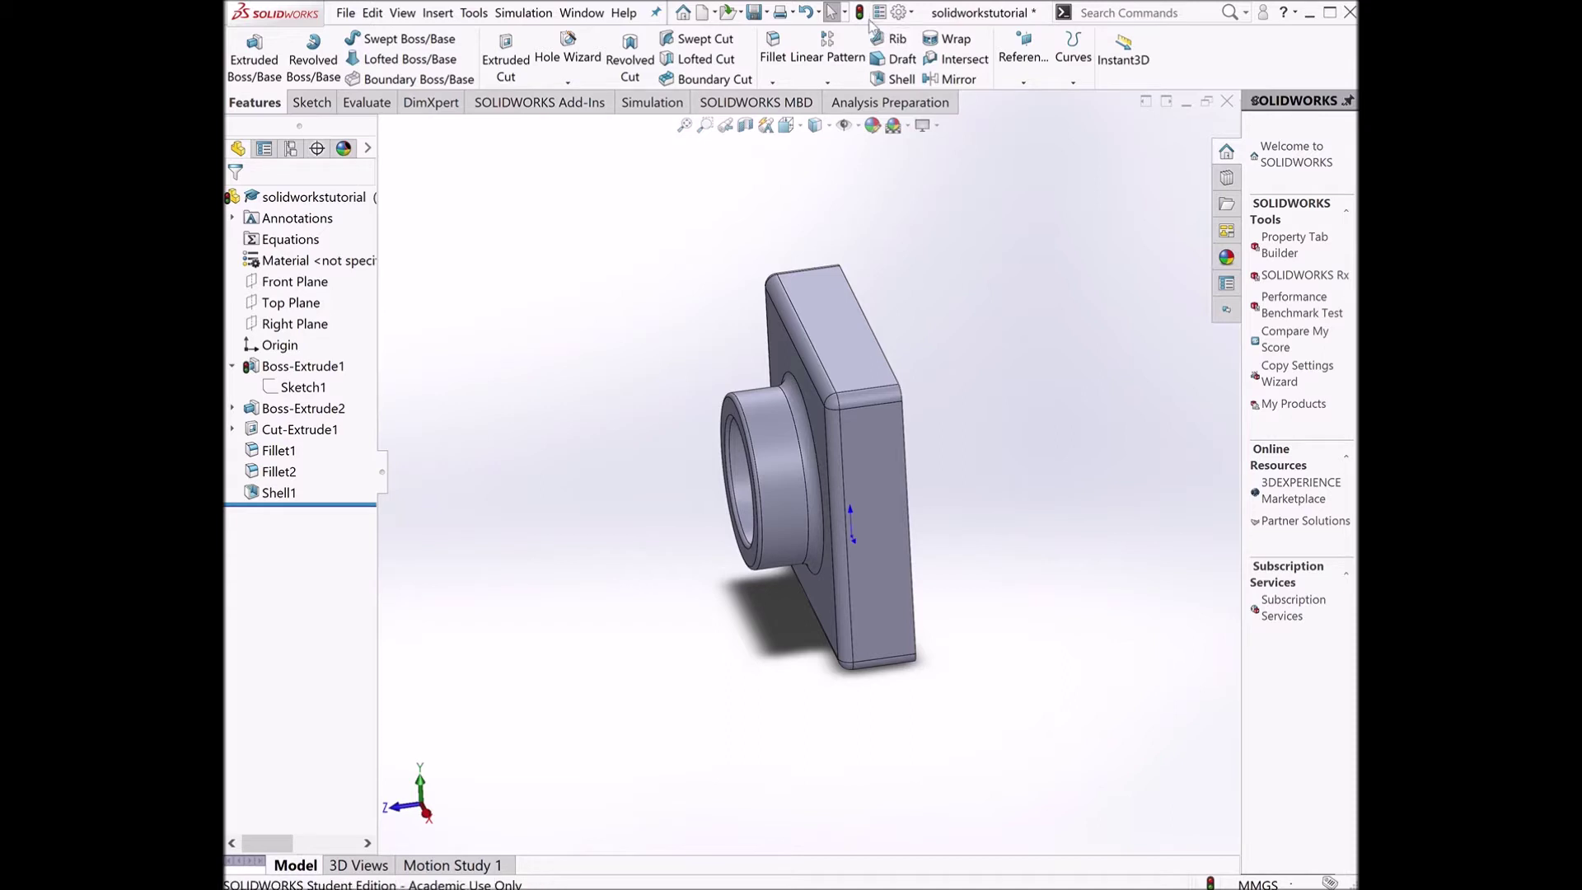
pyautogui.click(860, 13)
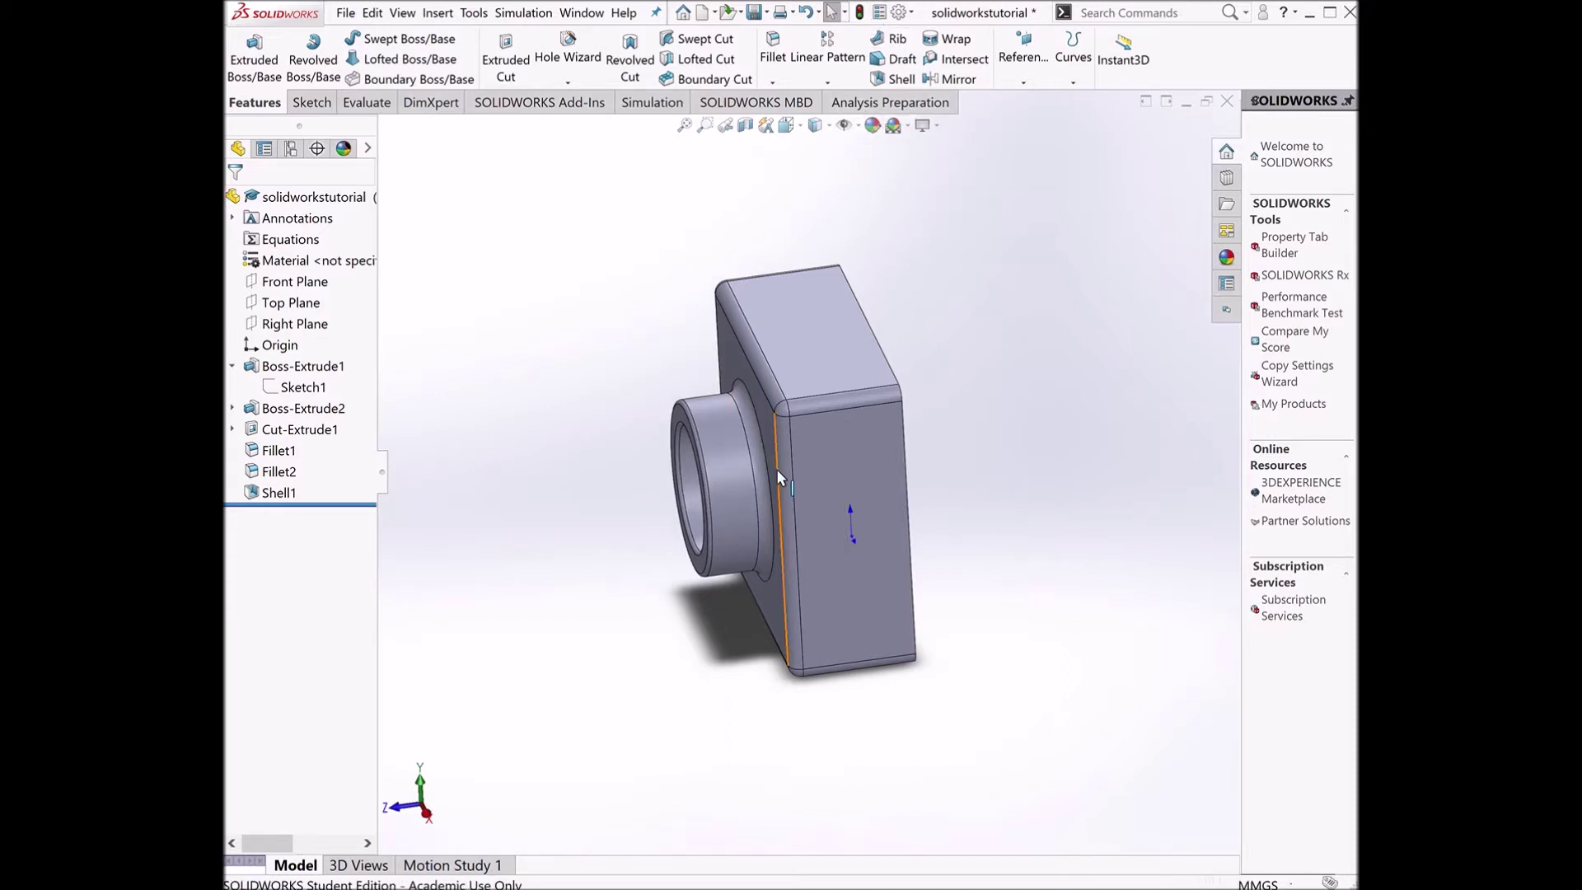
pyautogui.click(753, 13)
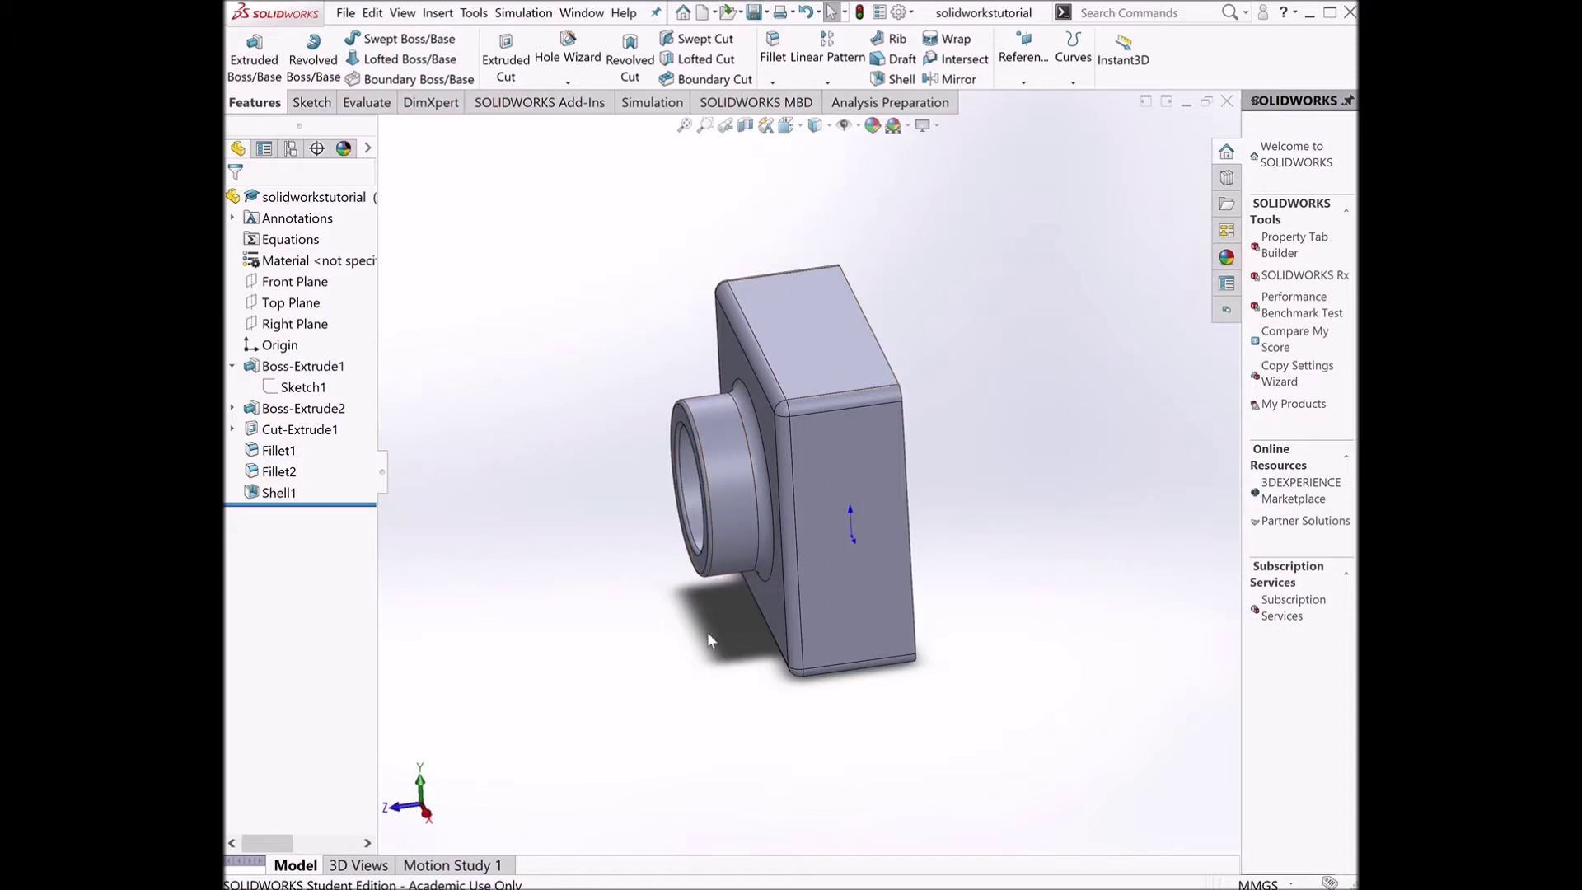
# - Edit the second fillet to a 10 mm radius and remove the base's front face from it, keeping only the four corner edges
pyautogui.moveTo(668, 571); pyautogui.dragTo(837, 455, button='middle')
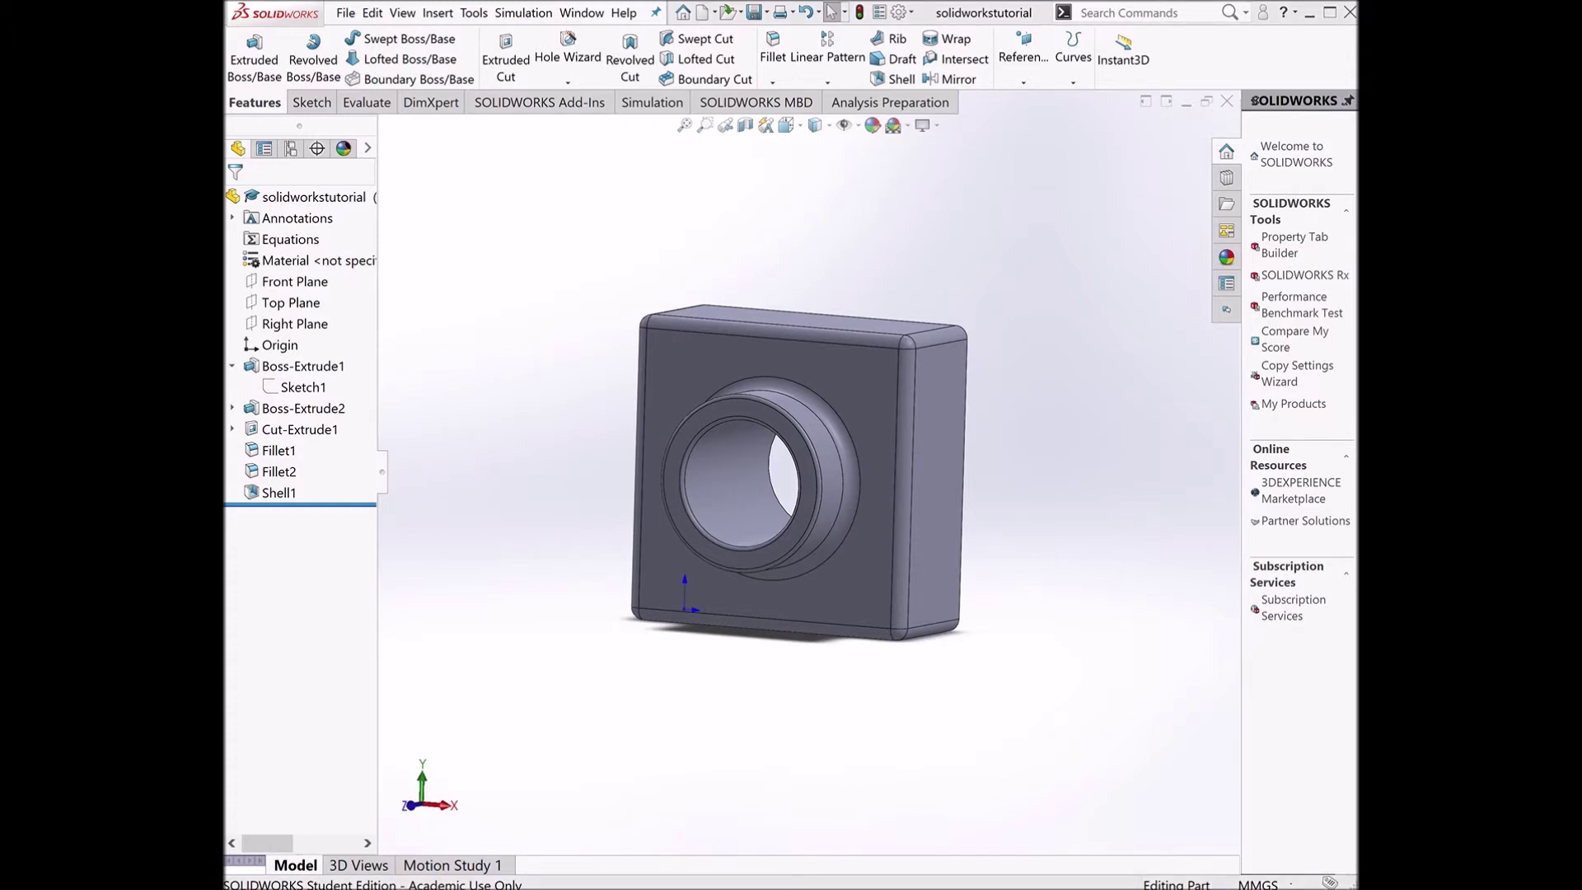
pyautogui.click(277, 472)
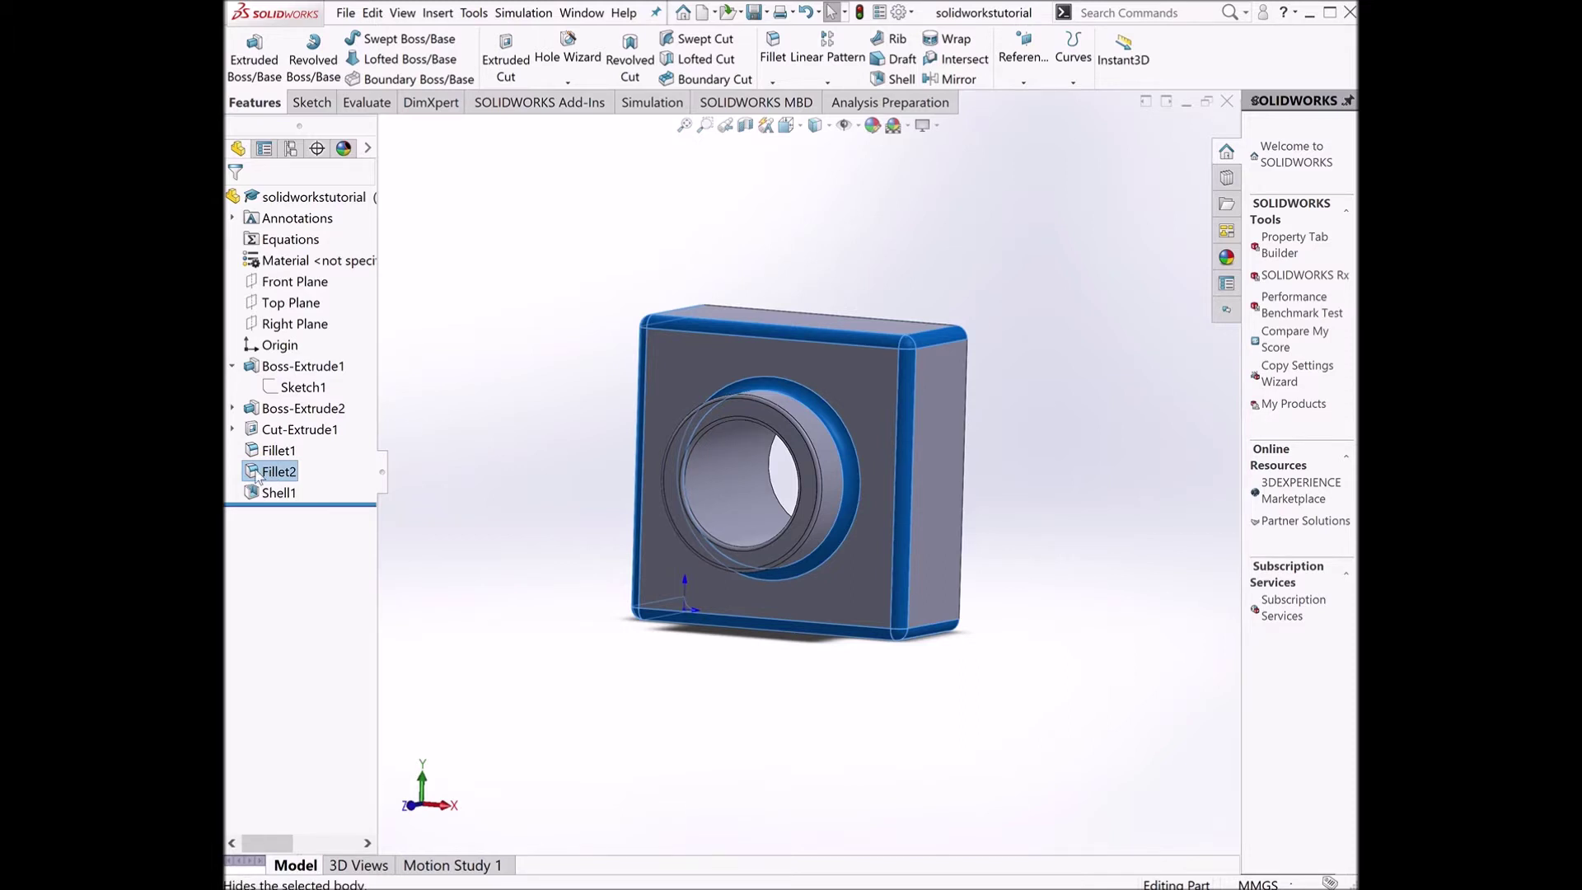
pyautogui.click(276, 435)
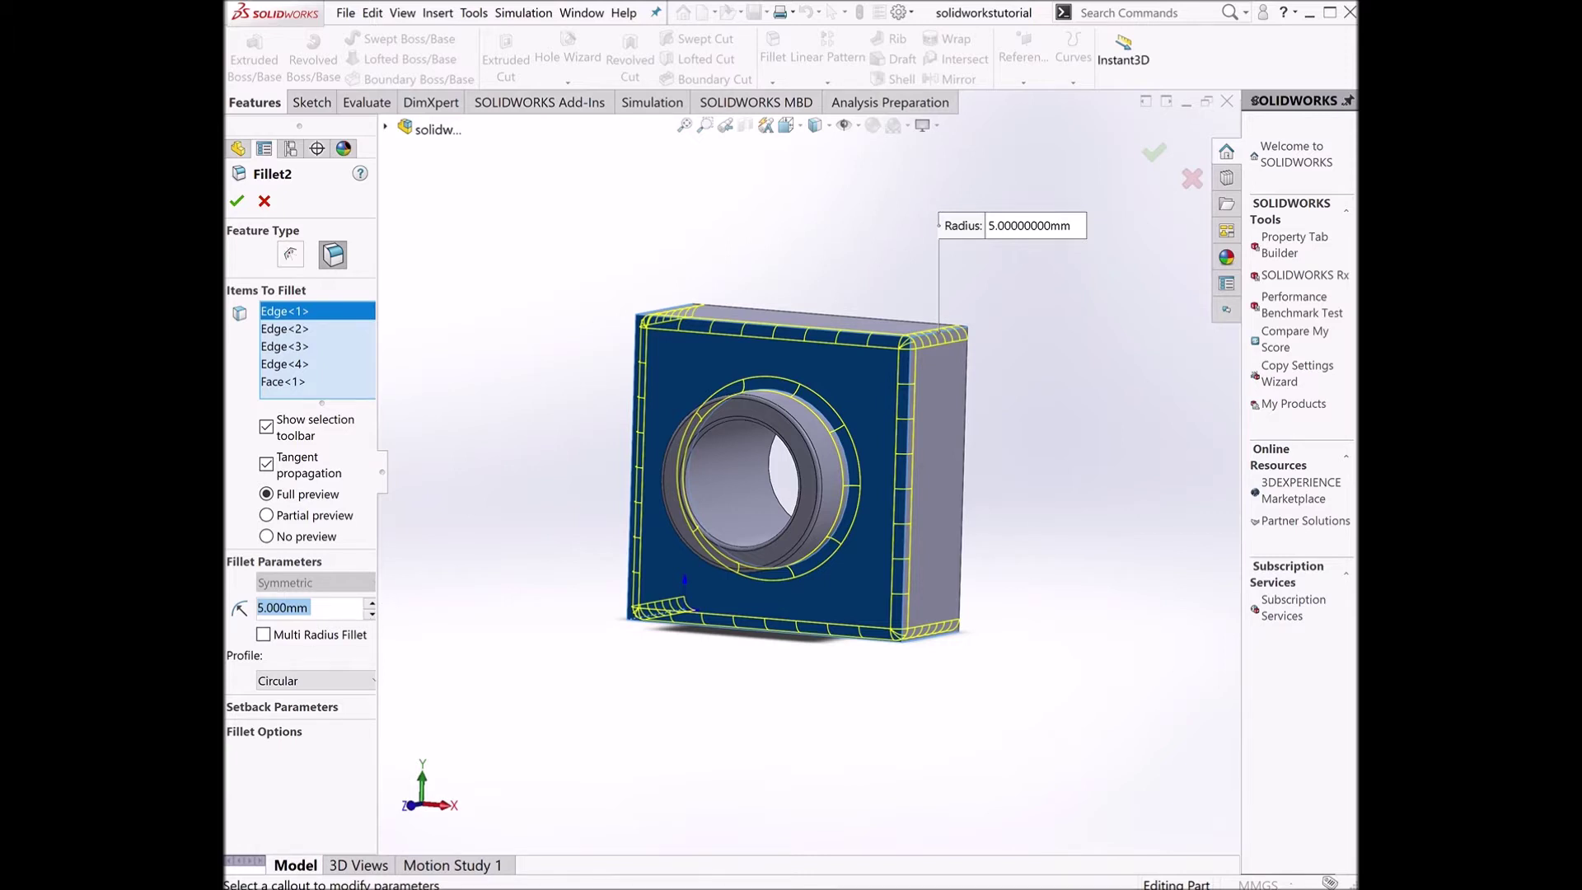
pyautogui.write('10')
pyautogui.click(277, 385)
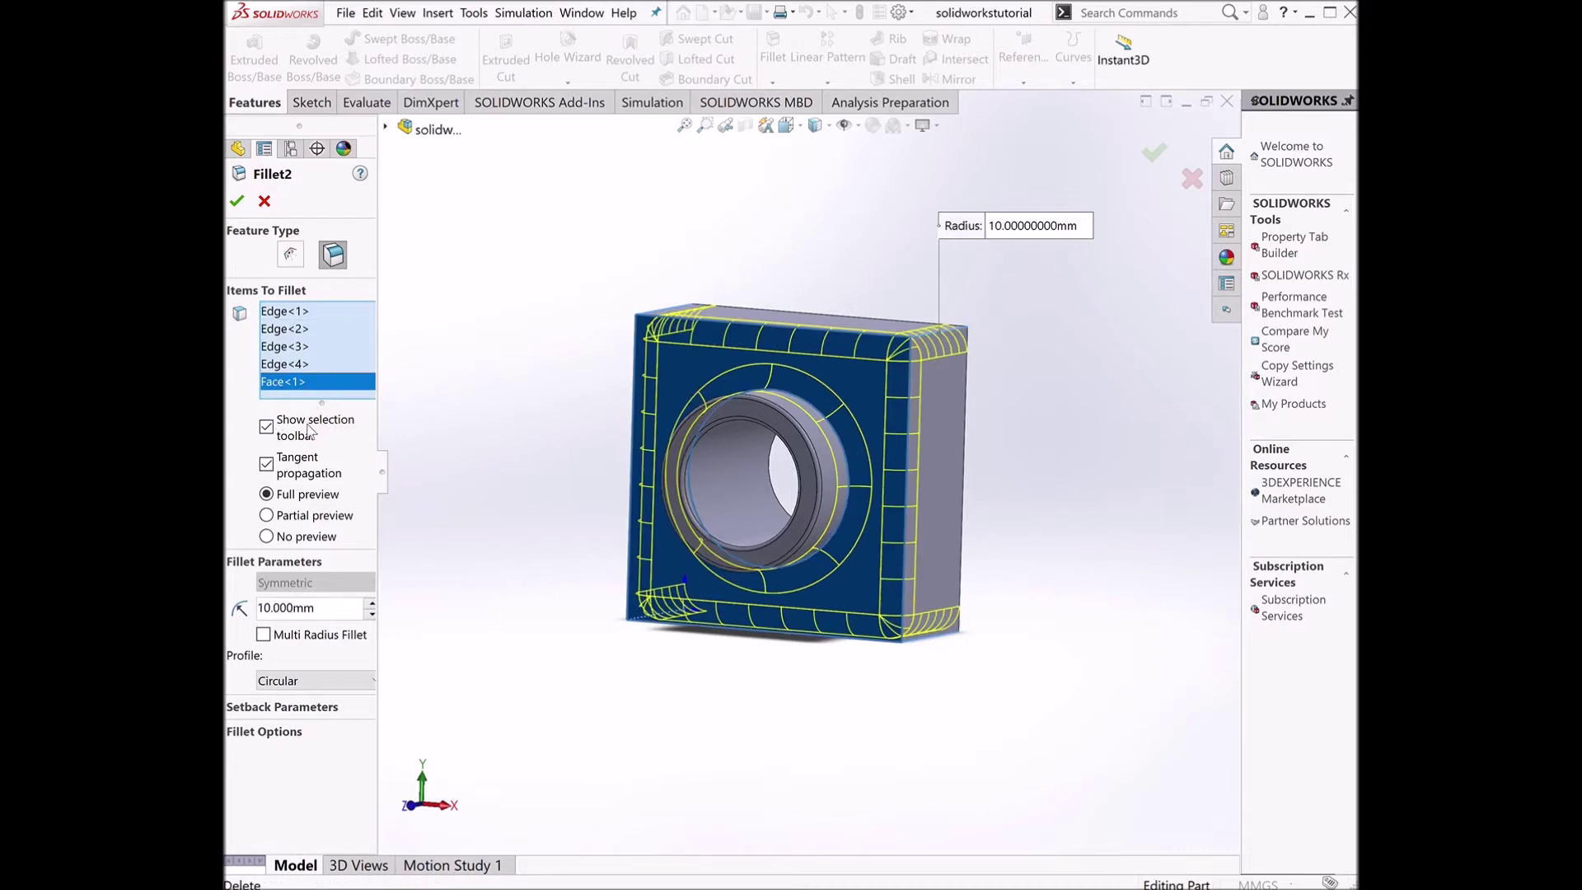
pyautogui.press('Delete')
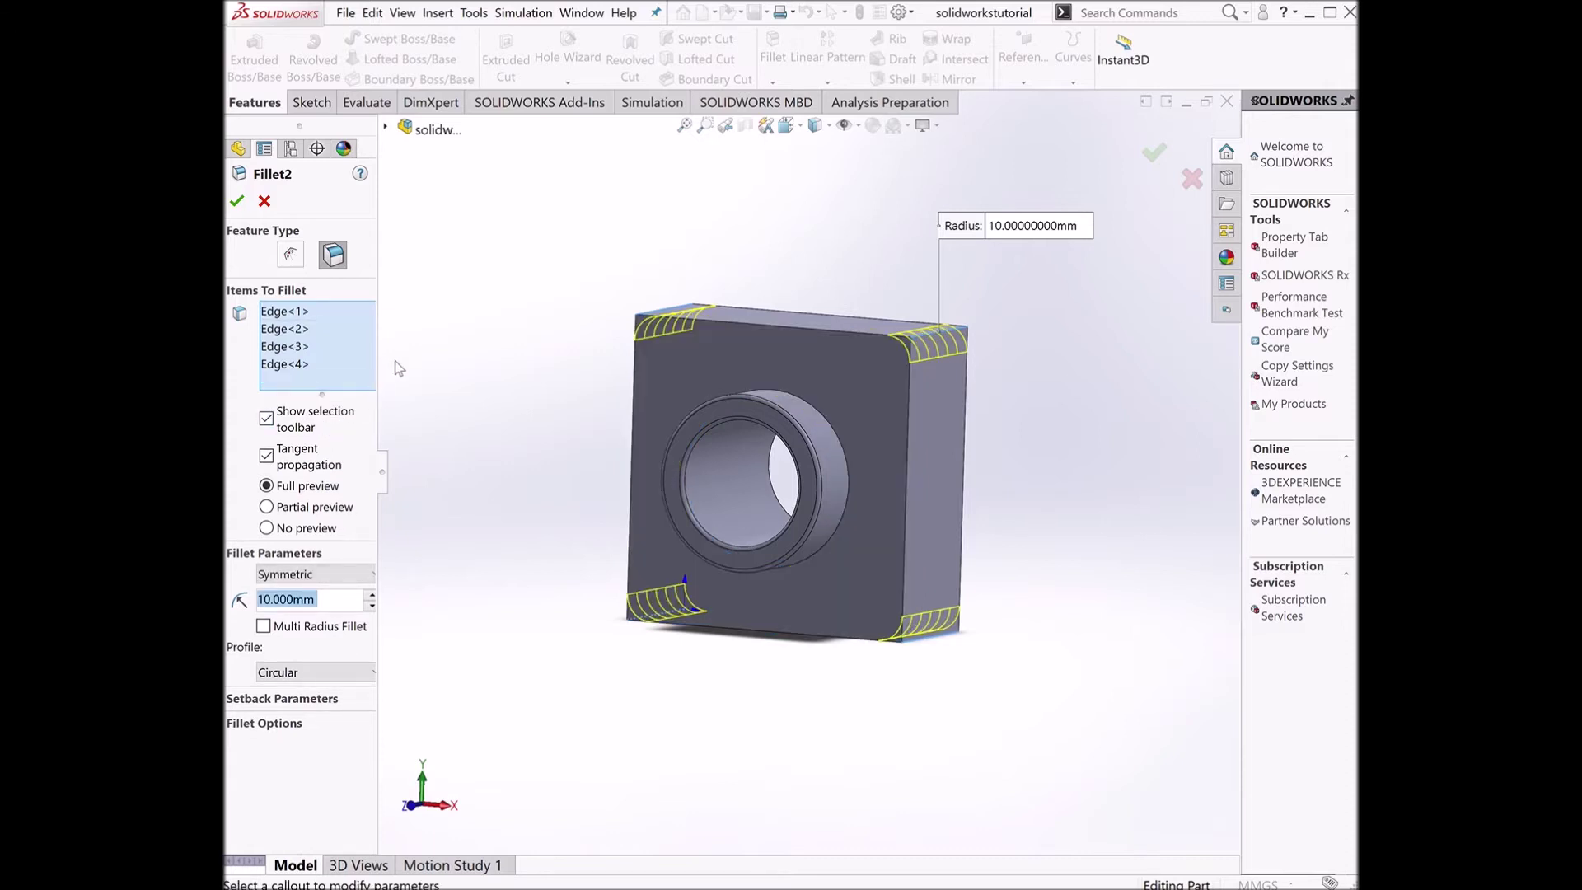
pyautogui.moveTo(617, 363); pyautogui.dragTo(482, 551, button='middle')
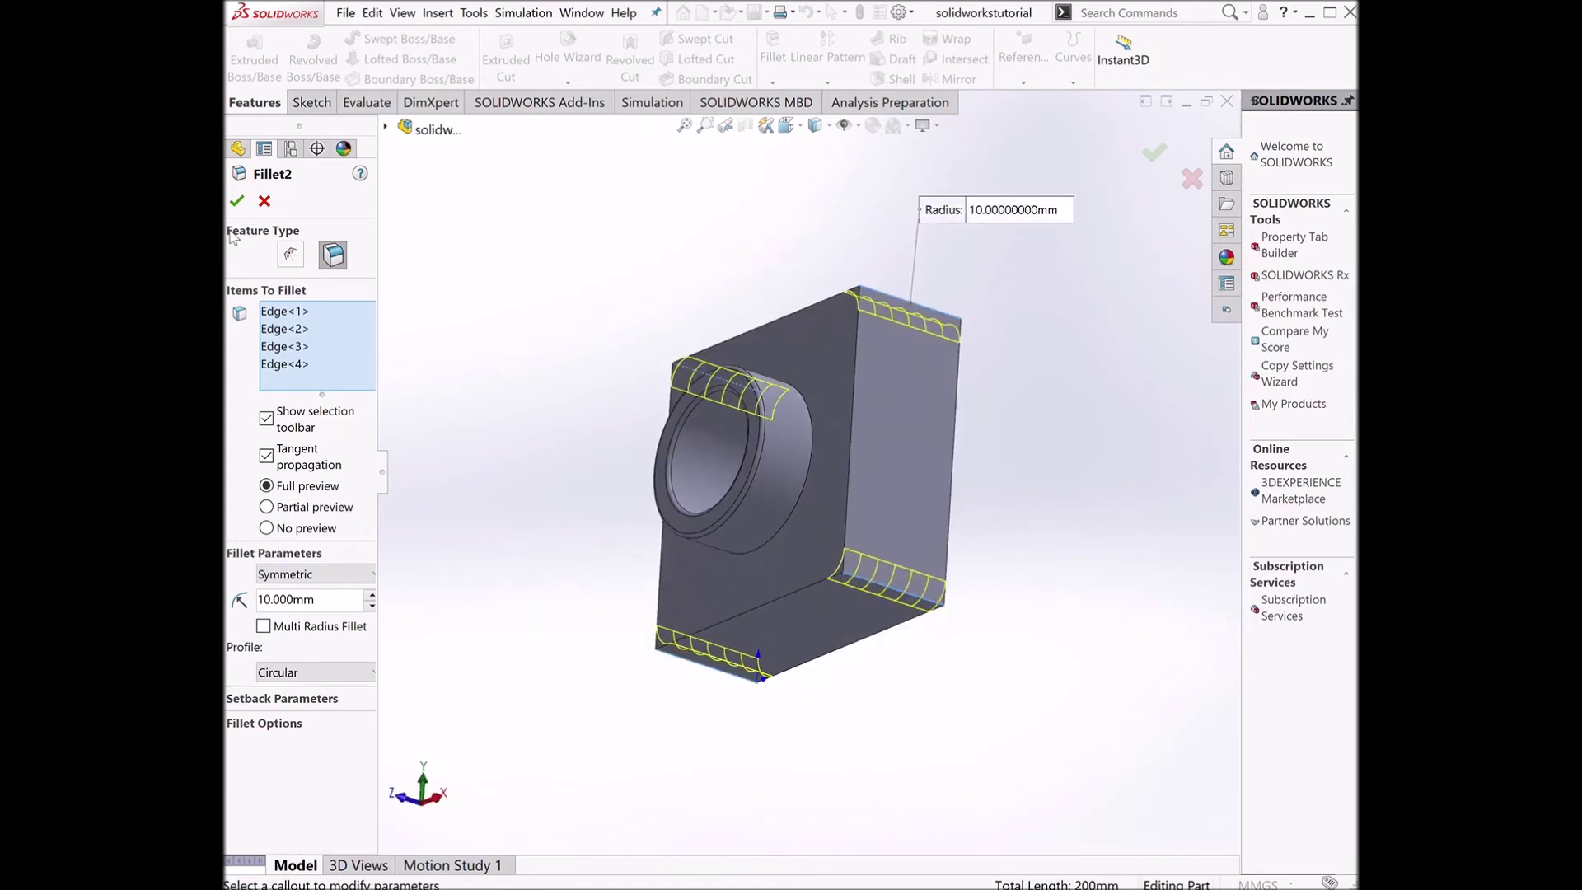
pyautogui.click(237, 200)
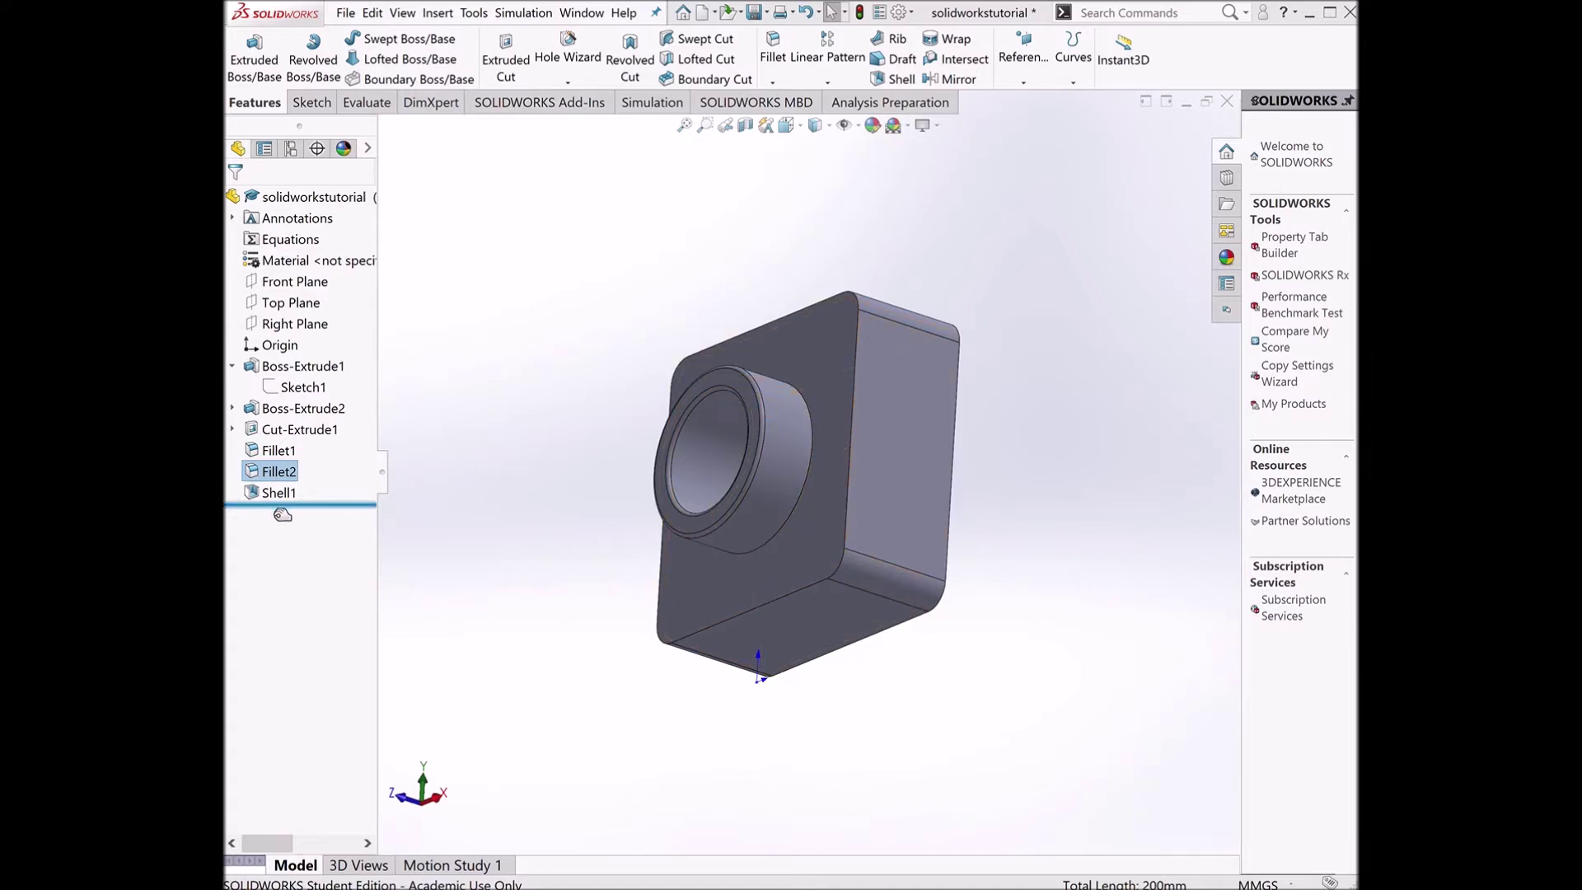
# - Roll the feature history back to just before the shell and inspect the unshelled part from front and back
pyautogui.moveTo(521, 483); pyautogui.dragTo(620, 570, button='middle')
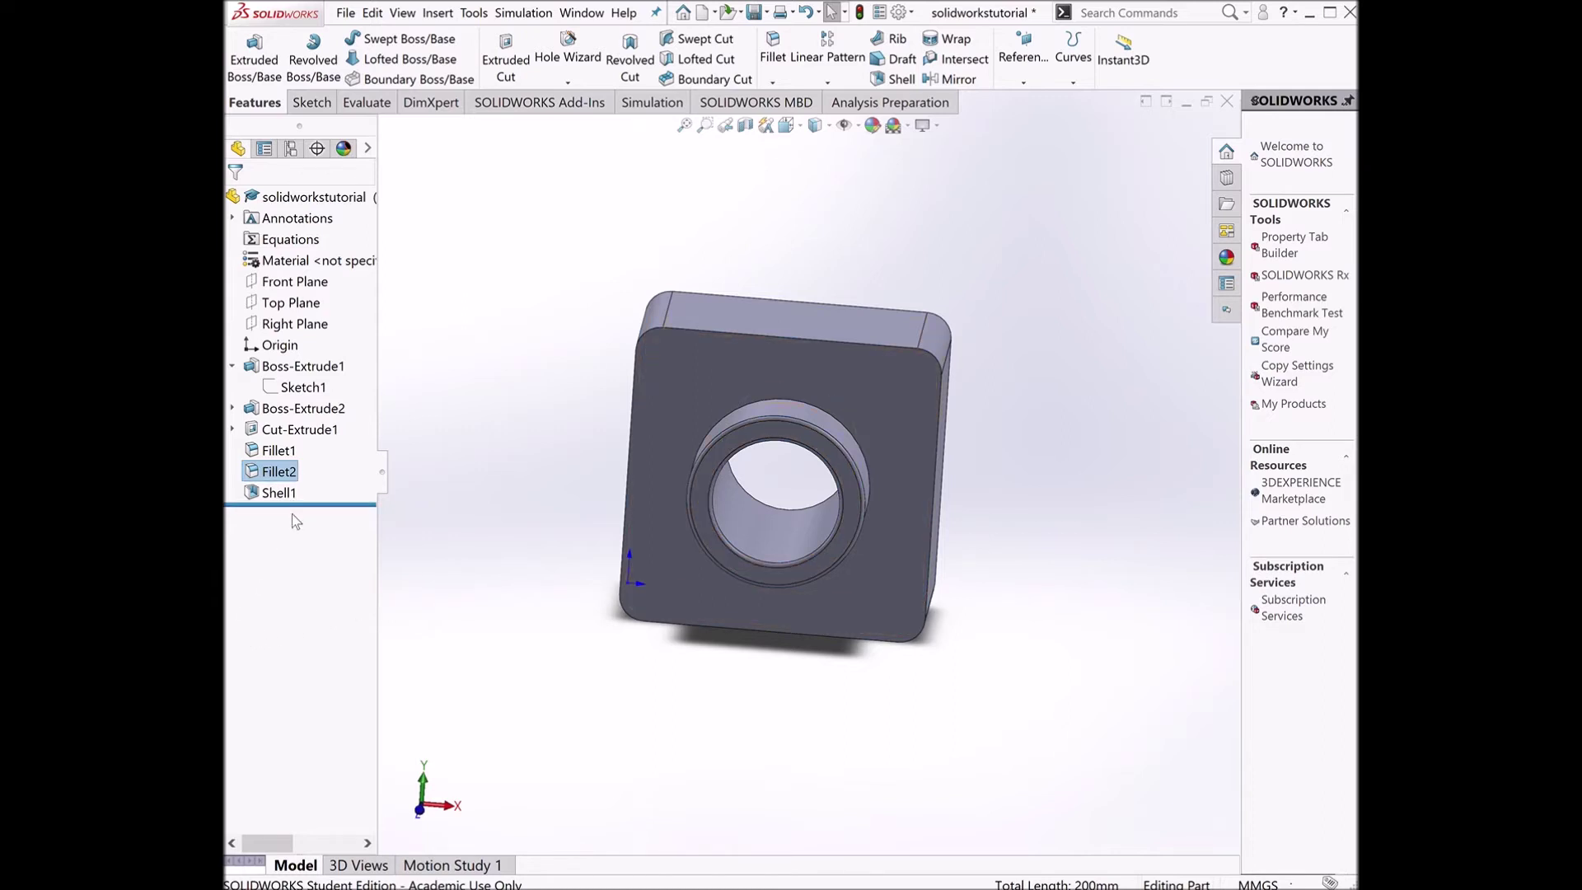
pyautogui.moveTo(297, 505); pyautogui.dragTo(311, 496)
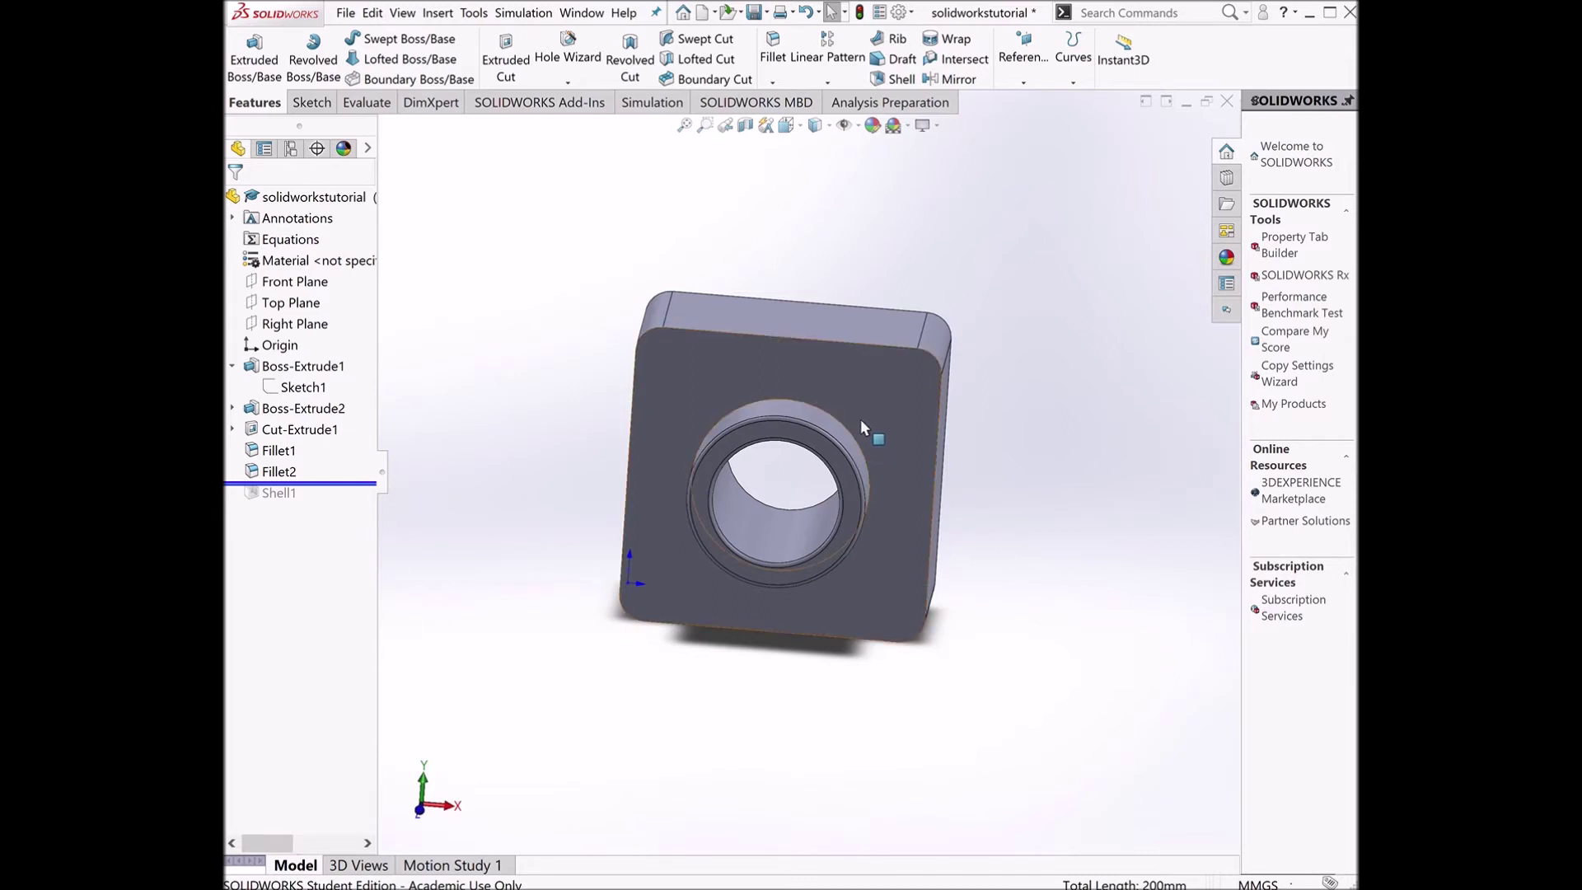
pyautogui.moveTo(549, 486); pyautogui.dragTo(830, 551, button='middle')
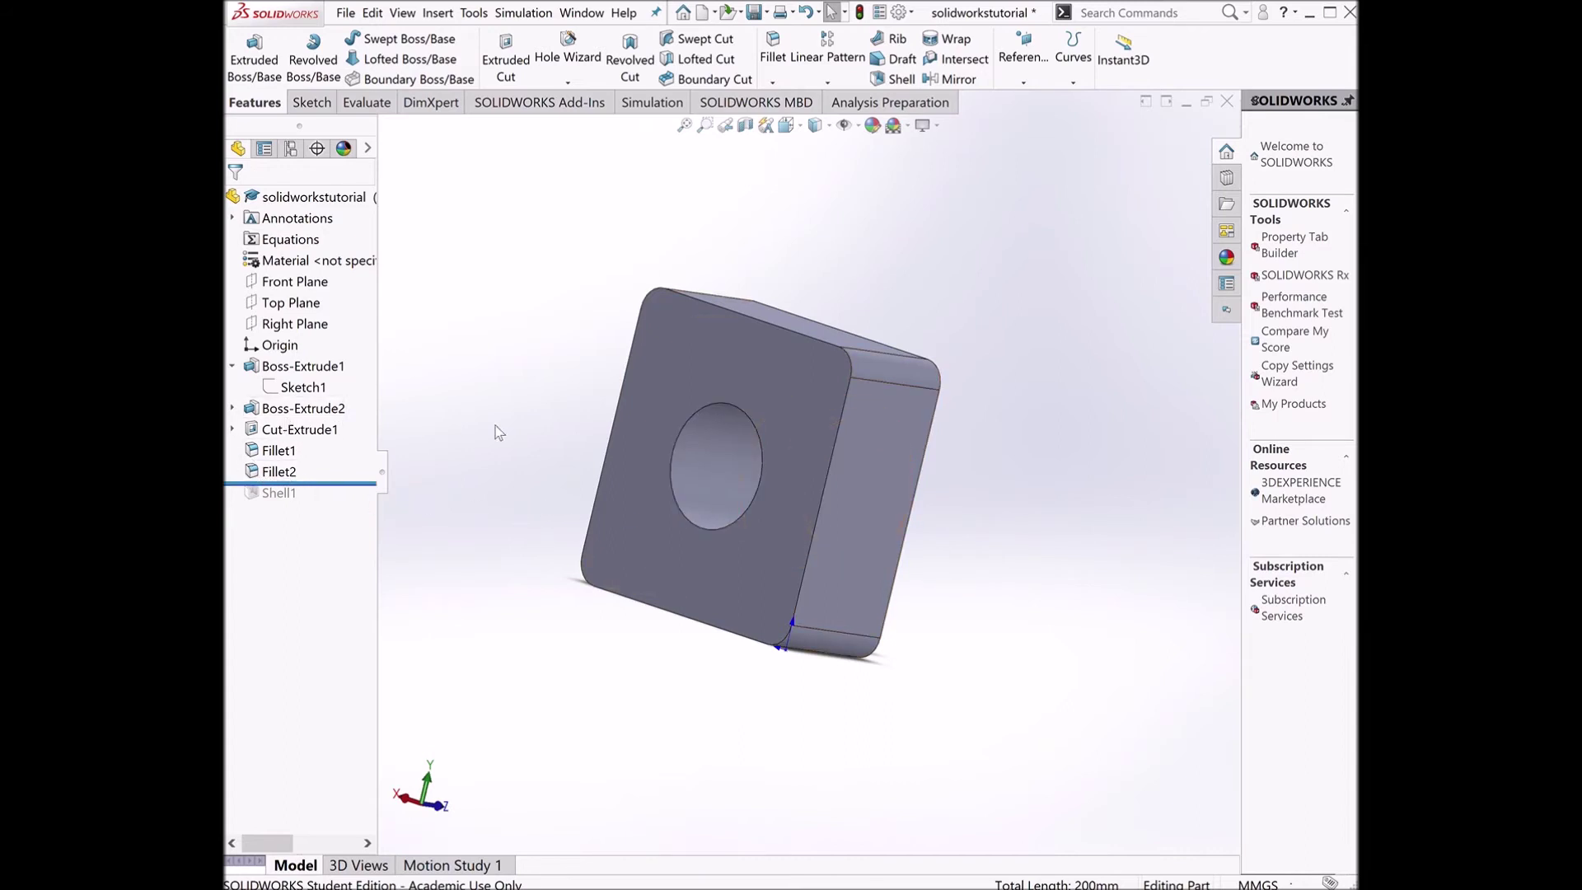
pyautogui.moveTo(646, 451); pyautogui.dragTo(445, 425, button='middle')
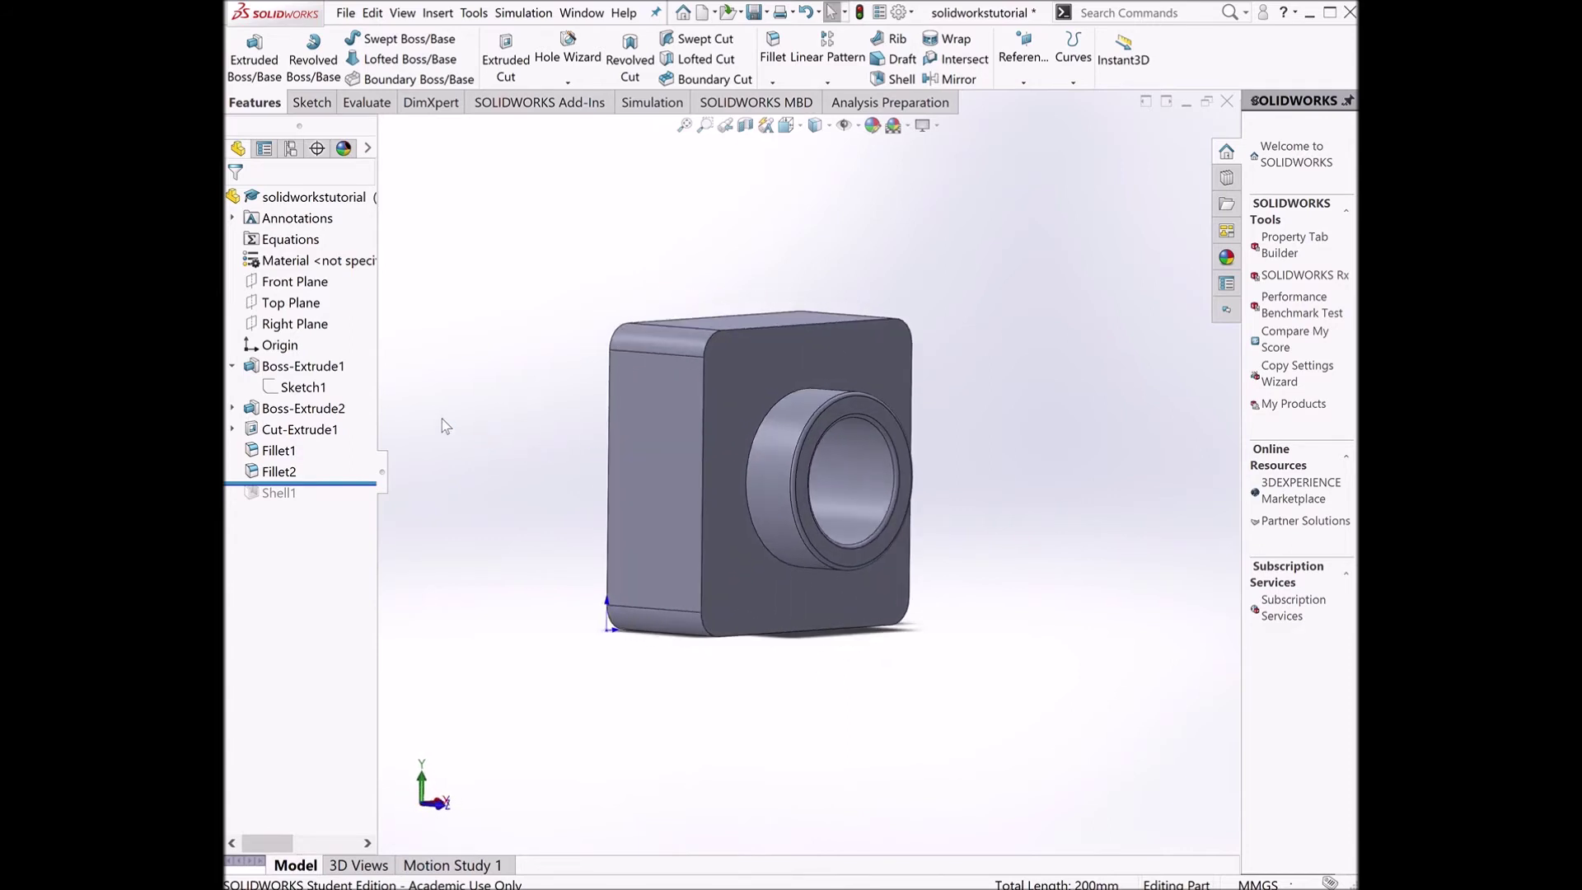
# - Fillet the base's front face with a 5 mm radius, rounding its outer edges and the boss junction
pyautogui.click(773, 58)
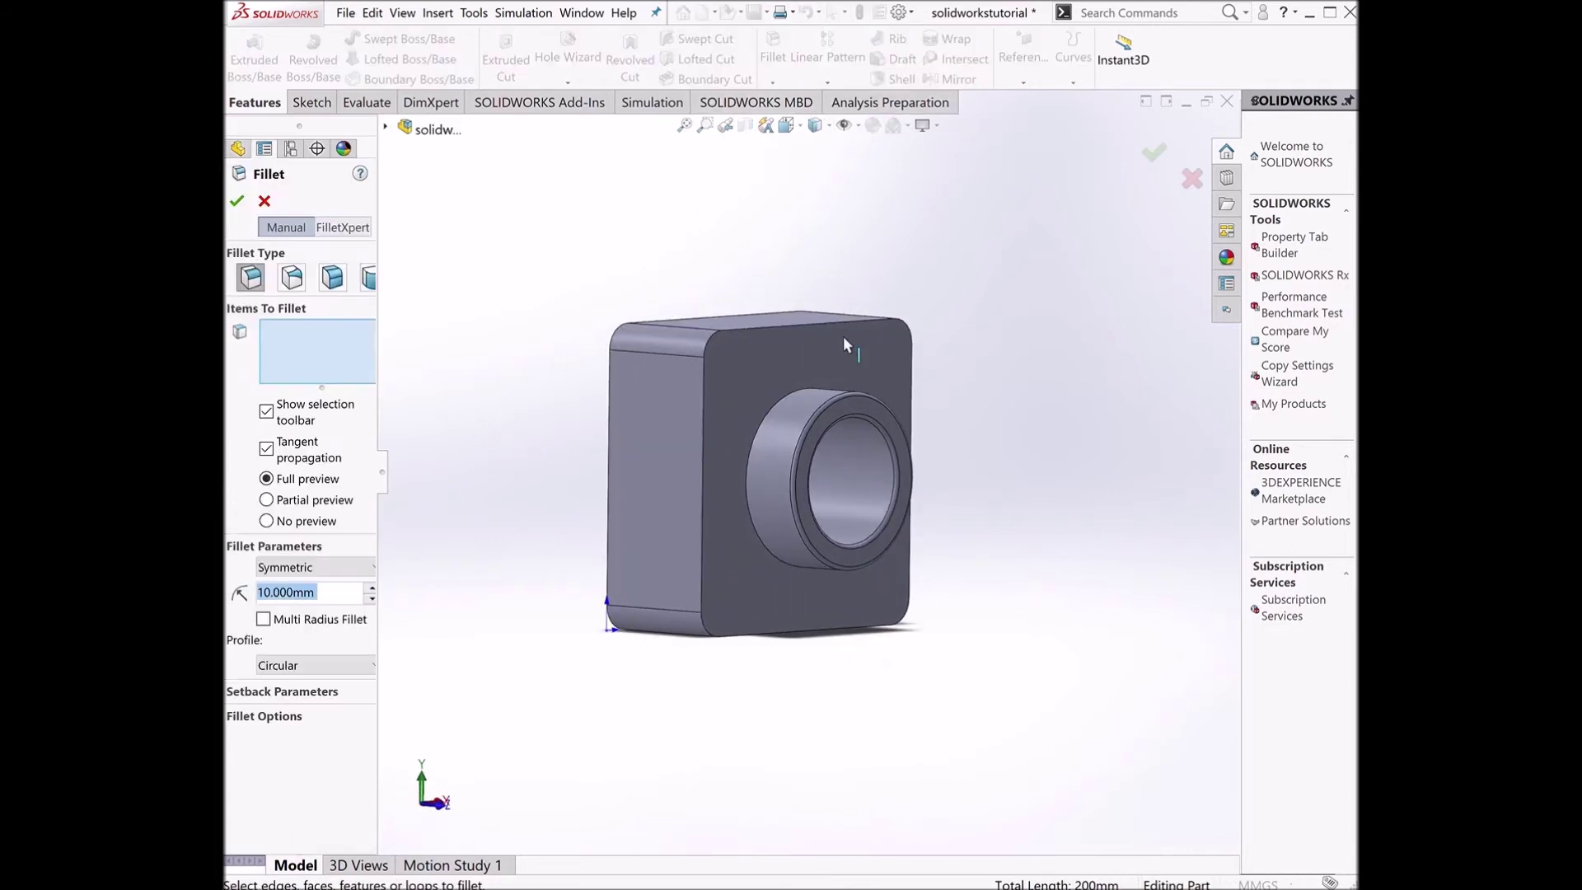
pyautogui.moveTo(544, 265); pyautogui.dragTo(464, 250, button='middle')
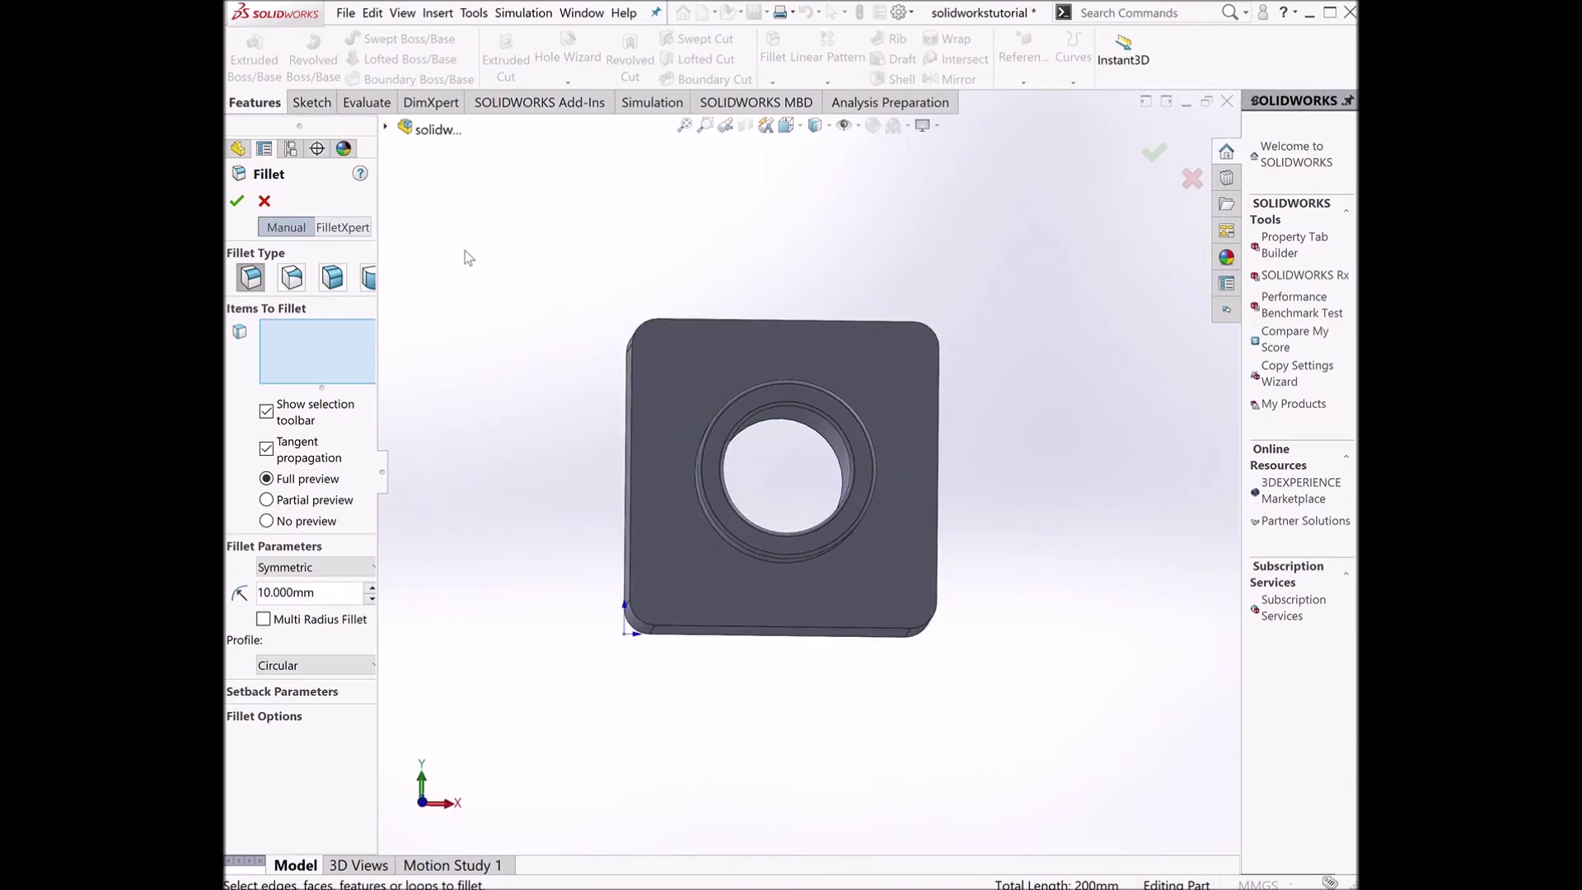
pyautogui.click(695, 369)
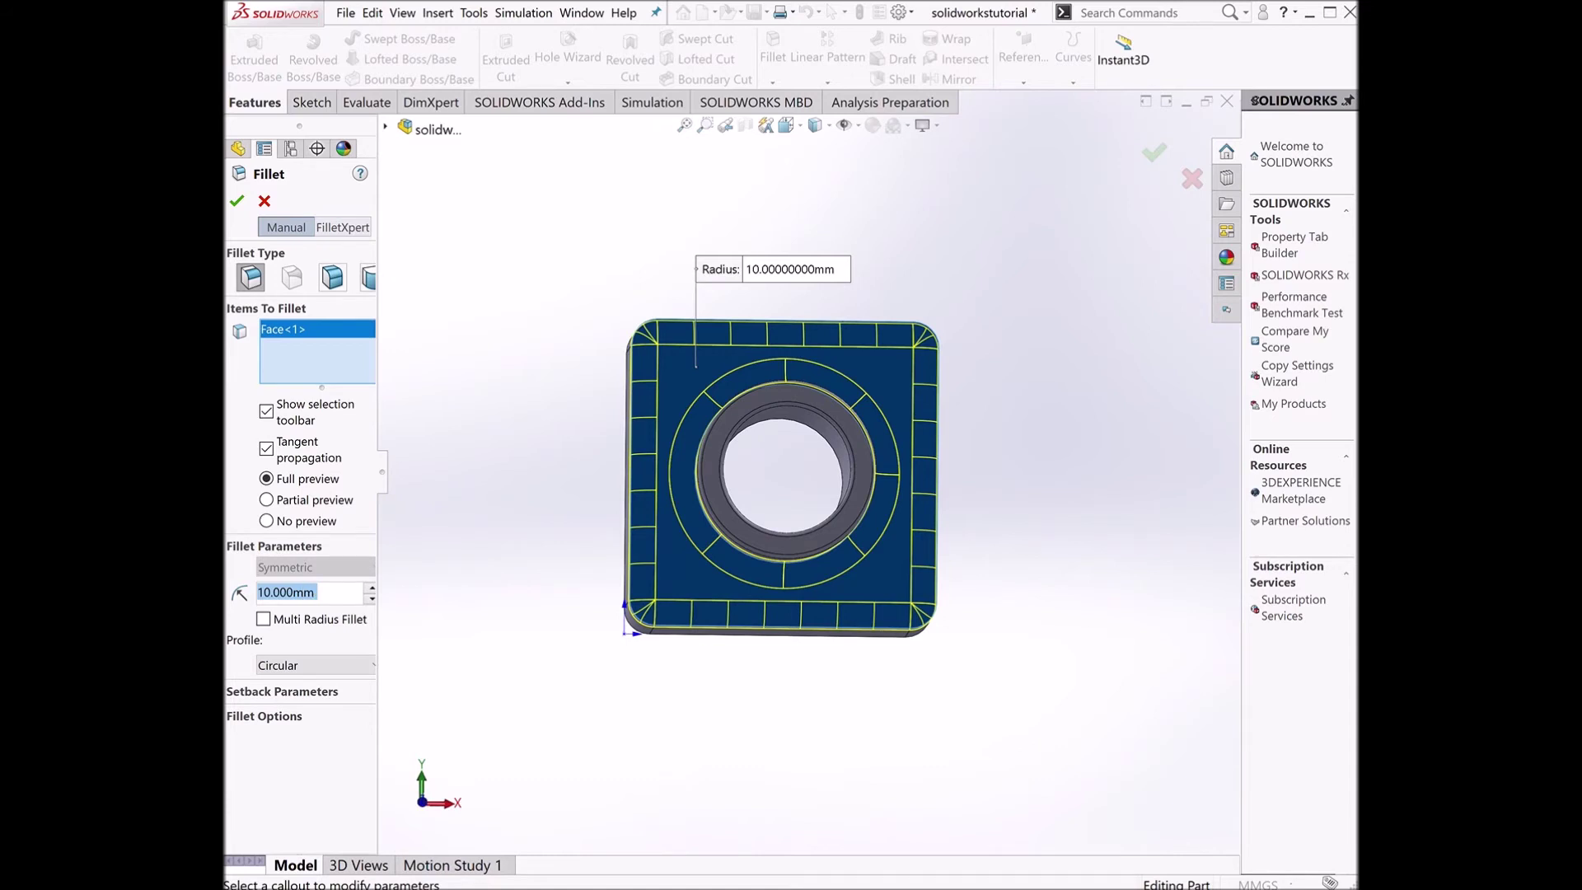
pyautogui.click(306, 590)
pyautogui.write('5')
pyautogui.press('Return')
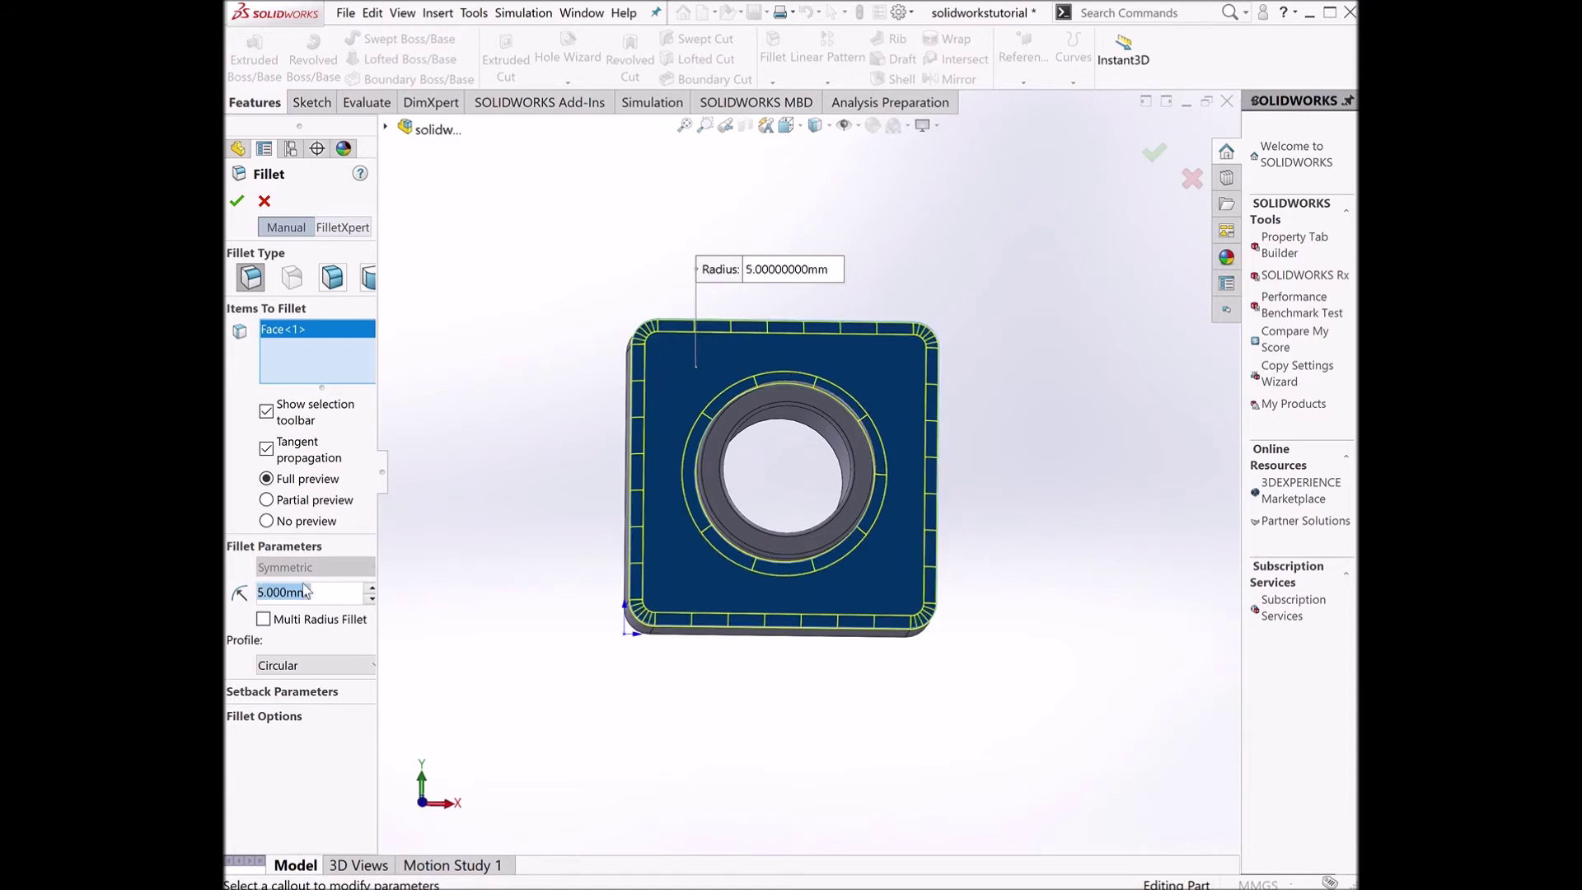
pyautogui.click(238, 199)
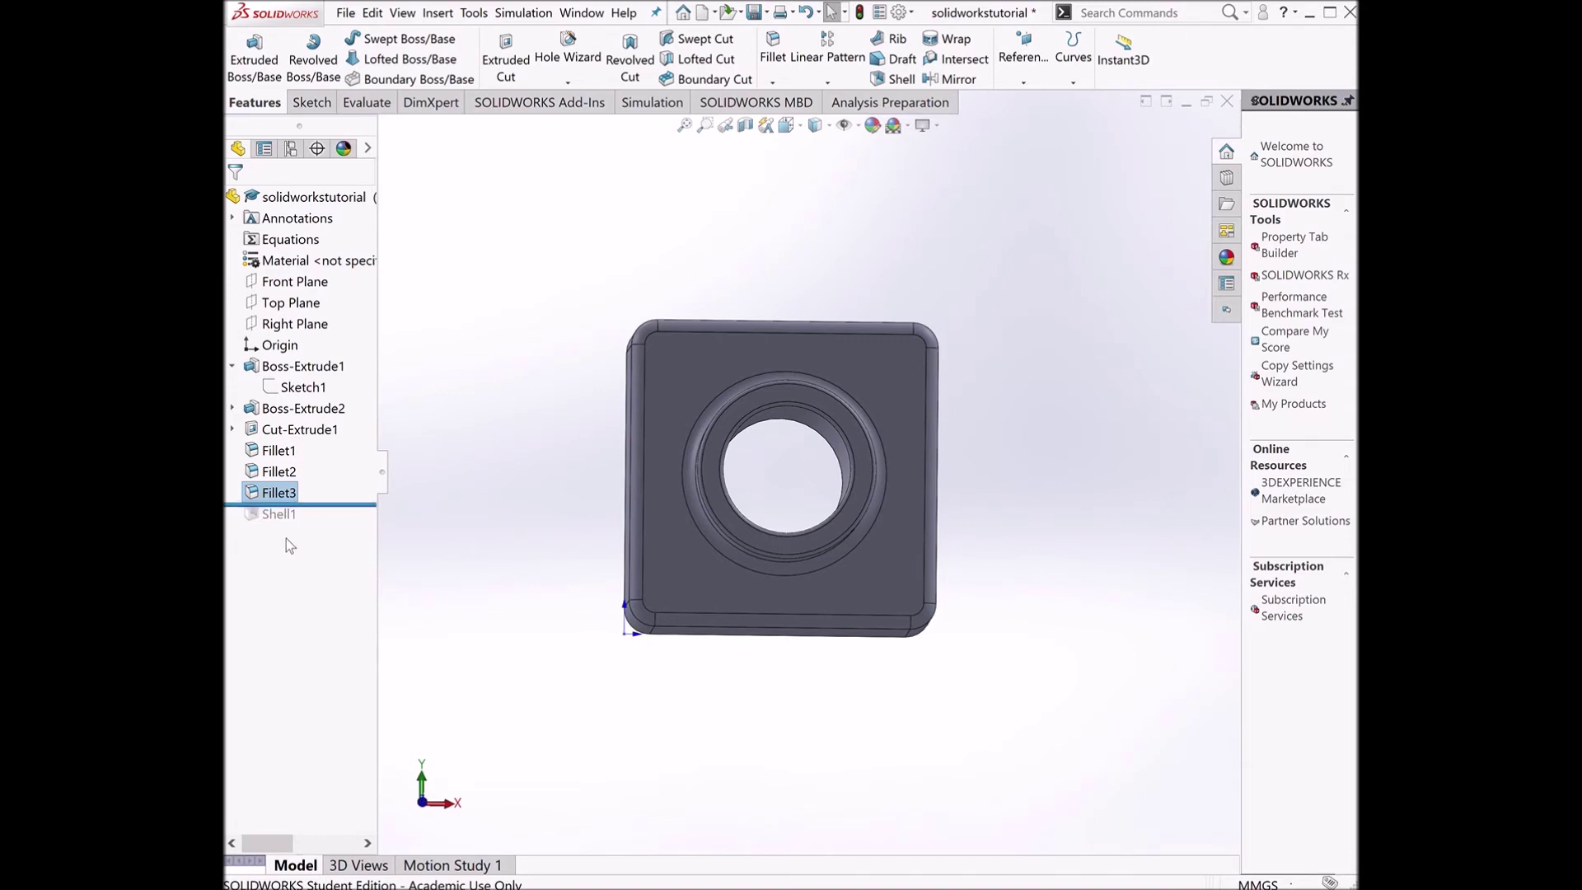
# - Roll the feature history forward to include the shell again and inspect the rebuilt part
pyautogui.moveTo(343, 505); pyautogui.dragTo(345, 558)
pyautogui.moveTo(476, 544); pyautogui.dragTo(609, 689, button='middle')
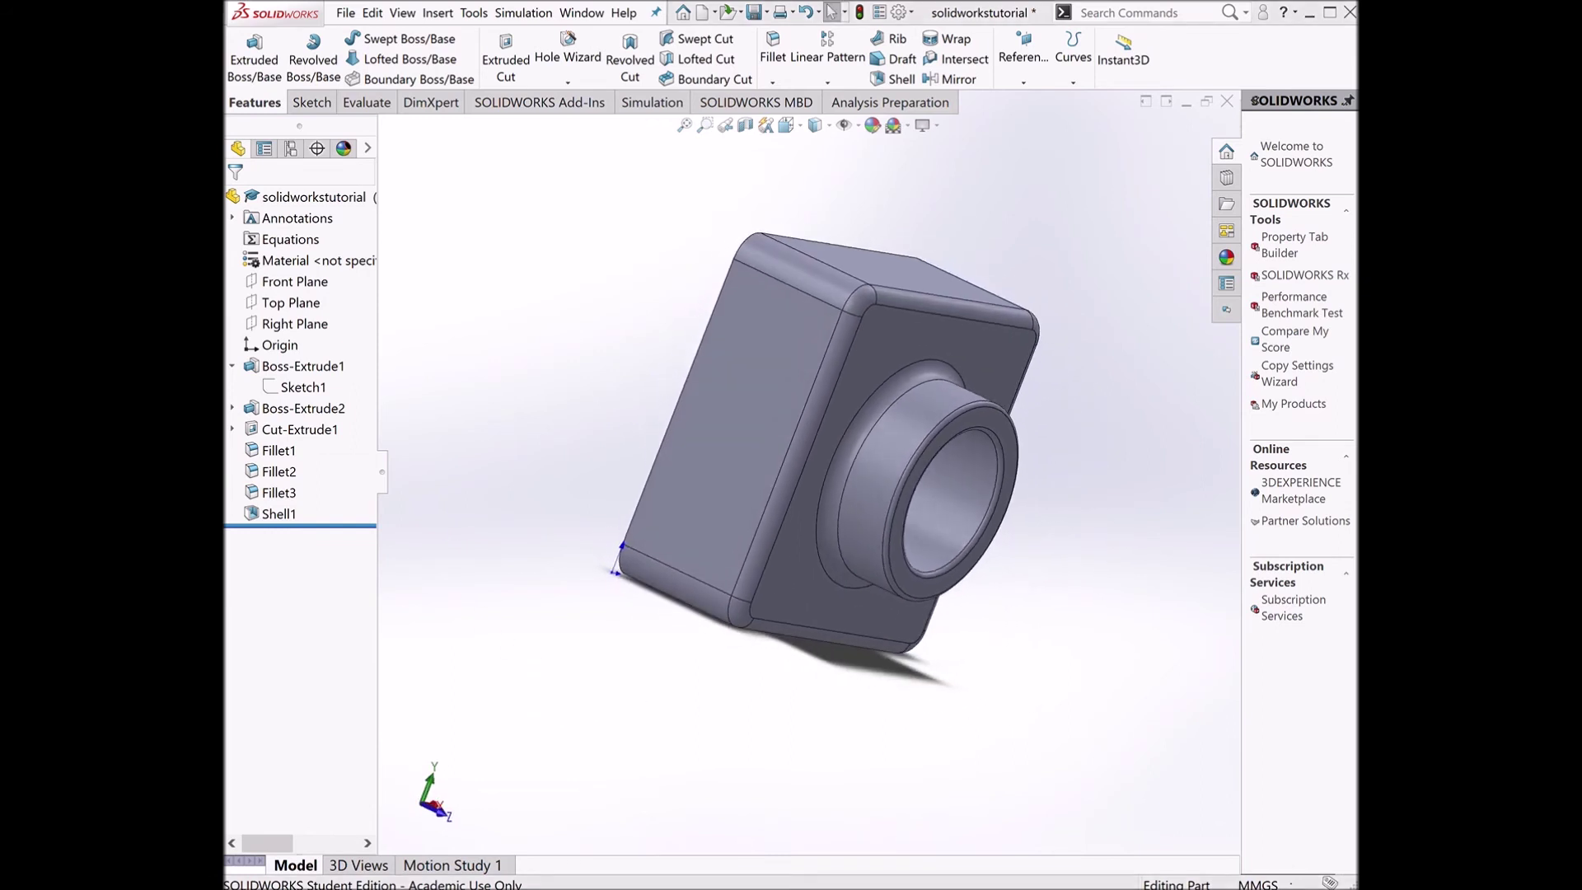
pyautogui.moveTo(775, 562); pyautogui.dragTo(656, 646, button='middle')
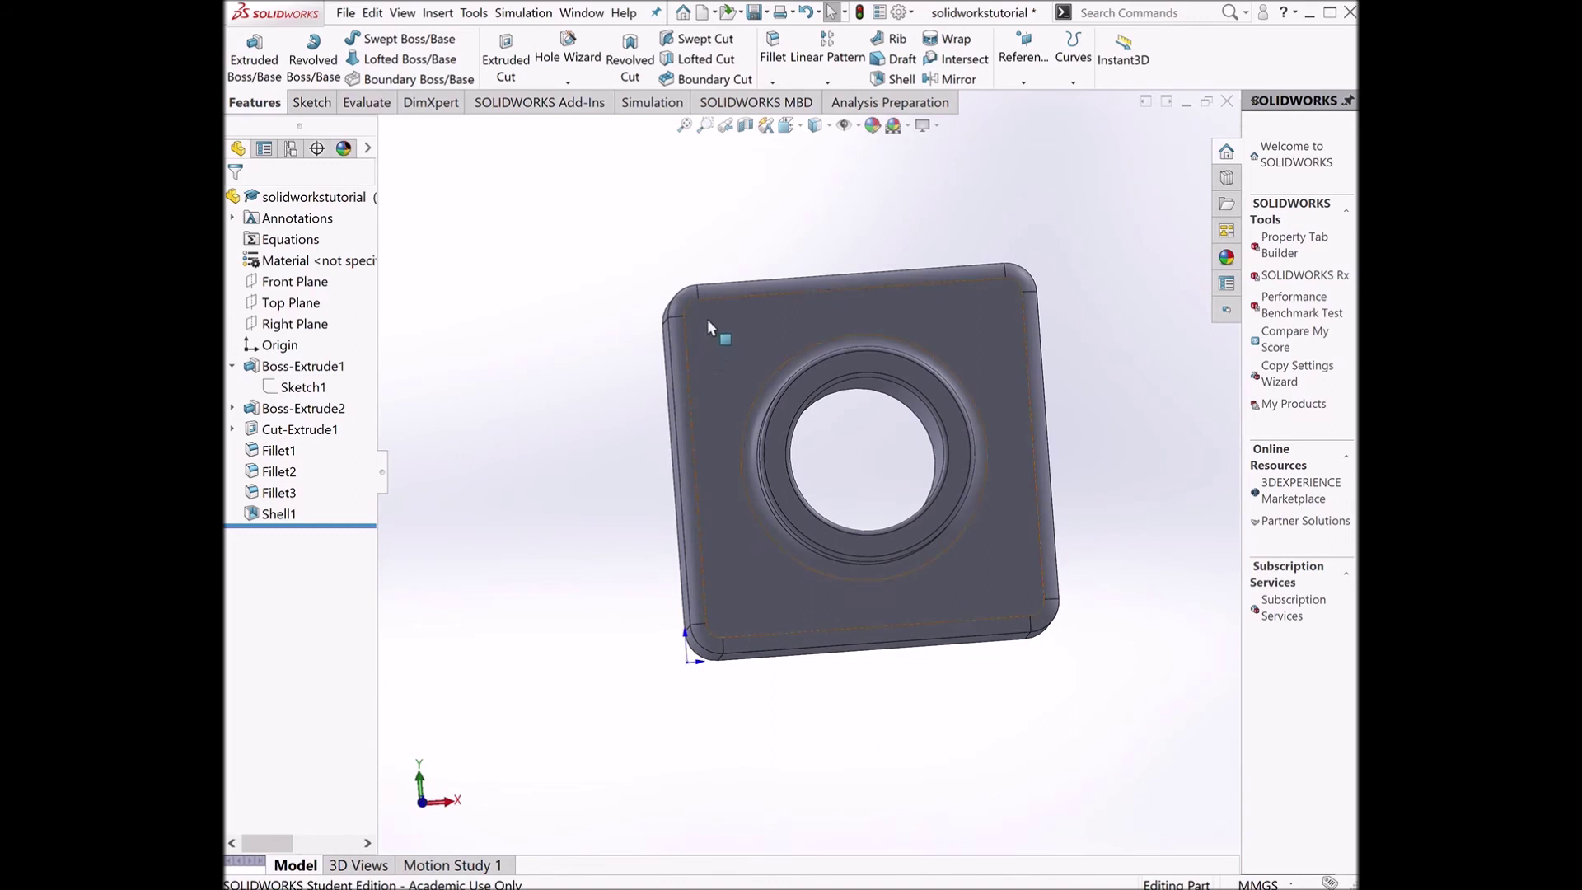
# - Assign Chrome Stainless Steel as the part's material
pyautogui.moveTo(1024, 152)
pyautogui.mouseDown(button='middle')
pyautogui.moveTo(1024, 183)
pyautogui.moveTo(964, 209)
pyautogui.moveTo(918, 255)
pyautogui.moveTo(1042, 247)
pyautogui.moveTo(922, 197)
pyautogui.moveTo(999, 162)
pyautogui.mouseUp(button='middle')
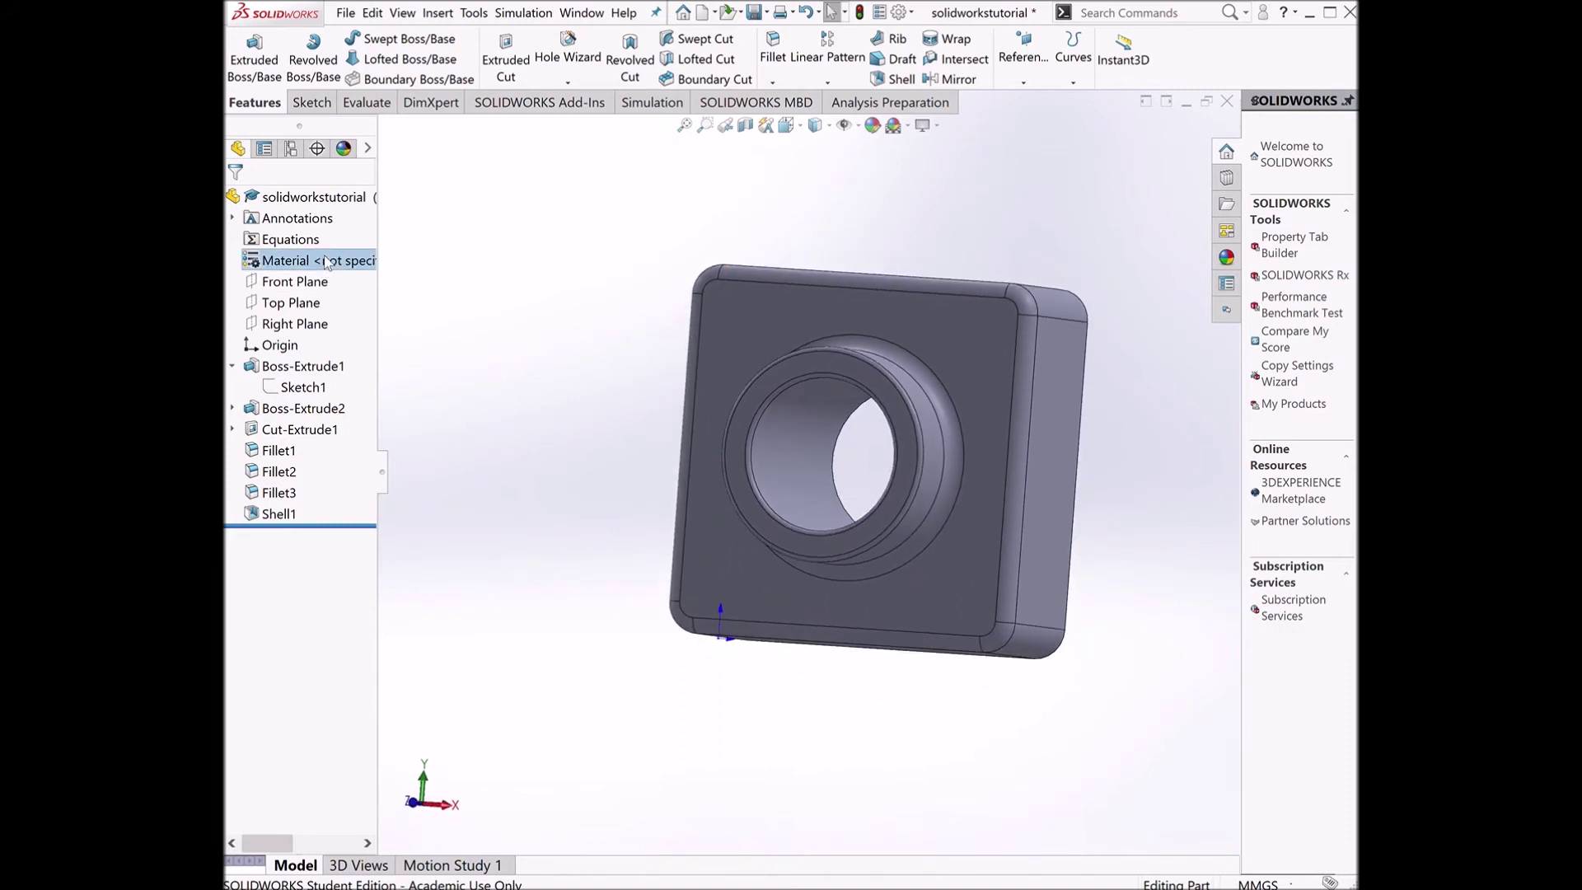
pyautogui.click(344, 281)
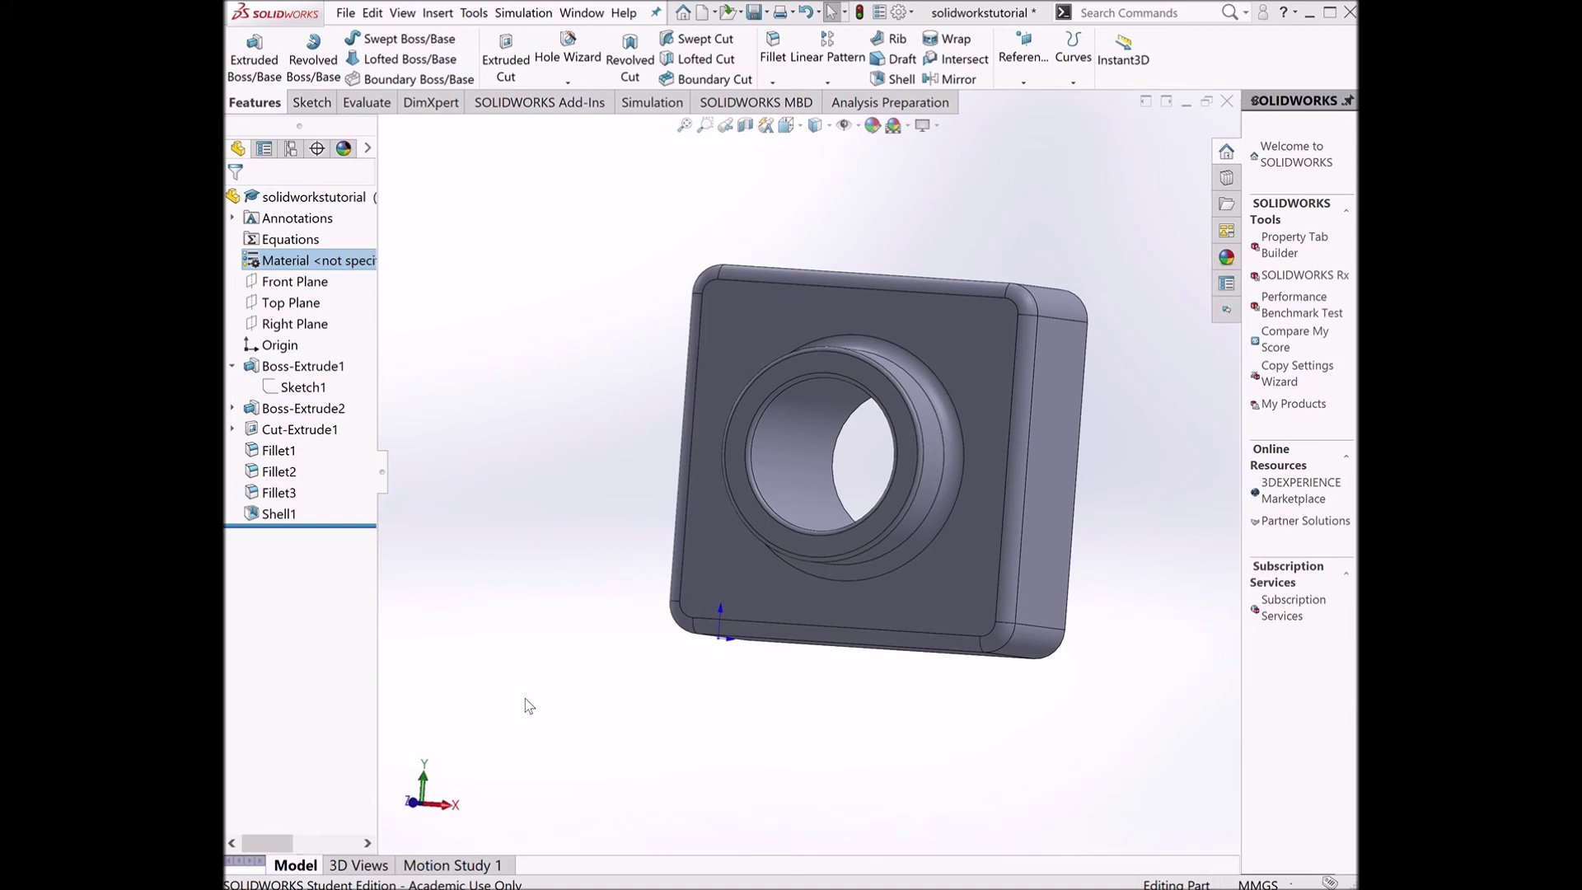
pyautogui.click(795, 787)
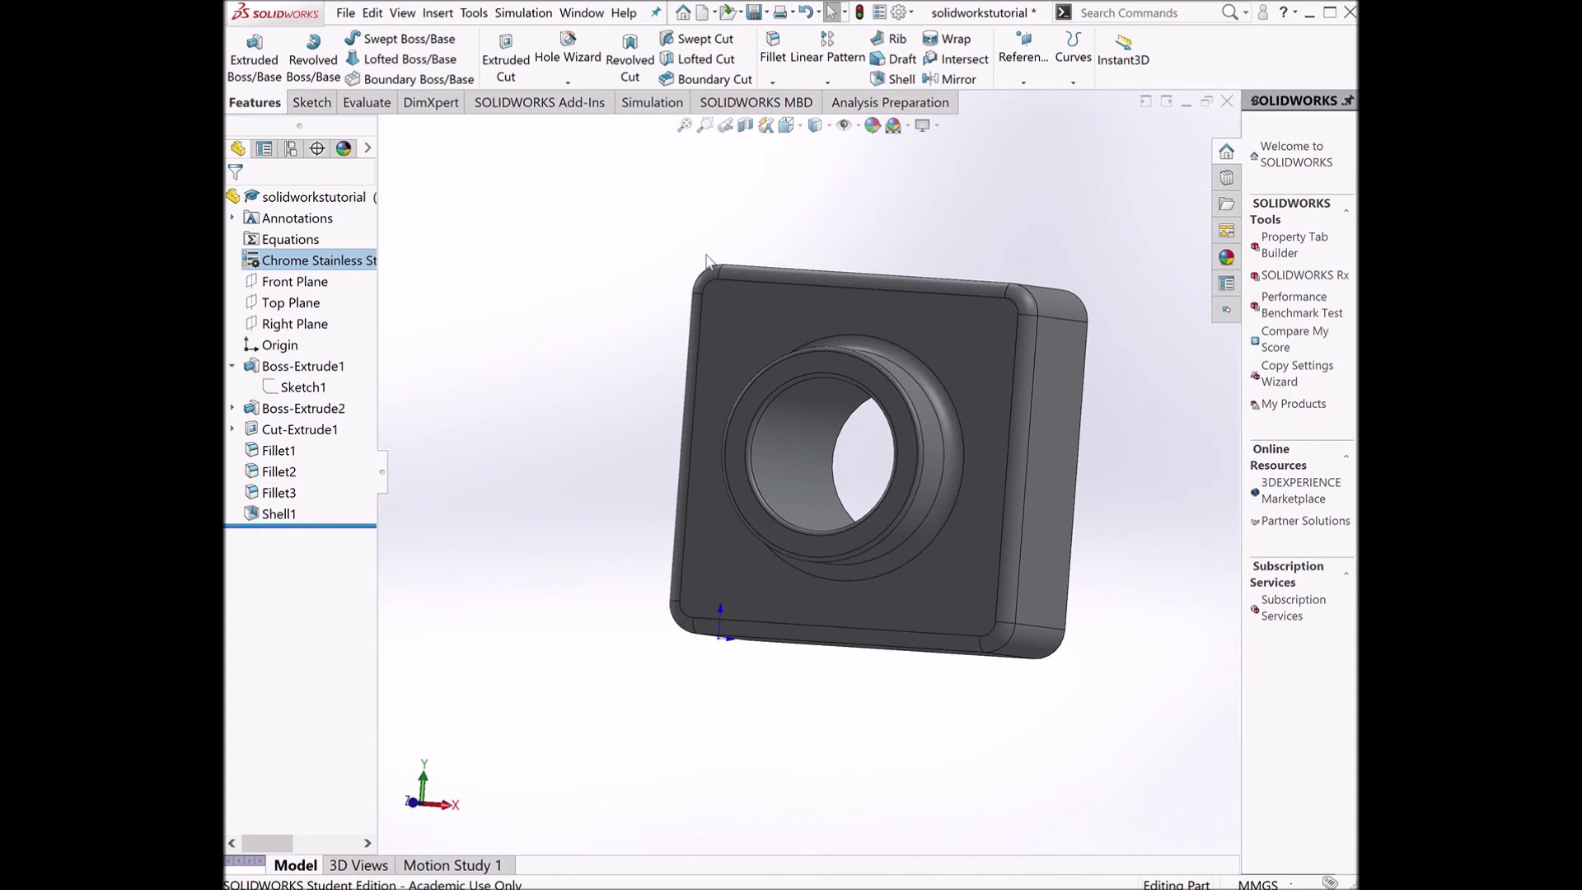
pyautogui.moveTo(659, 317)
pyautogui.mouseDown(button='middle')
pyautogui.moveTo(729, 301)
pyautogui.moveTo(931, 305)
pyautogui.moveTo(805, 325)
pyautogui.moveTo(577, 272)
pyautogui.moveTo(613, 361)
pyautogui.moveTo(696, 328)
pyautogui.moveTo(684, 360)
pyautogui.moveTo(685, 332)
pyautogui.mouseUp(button='middle')
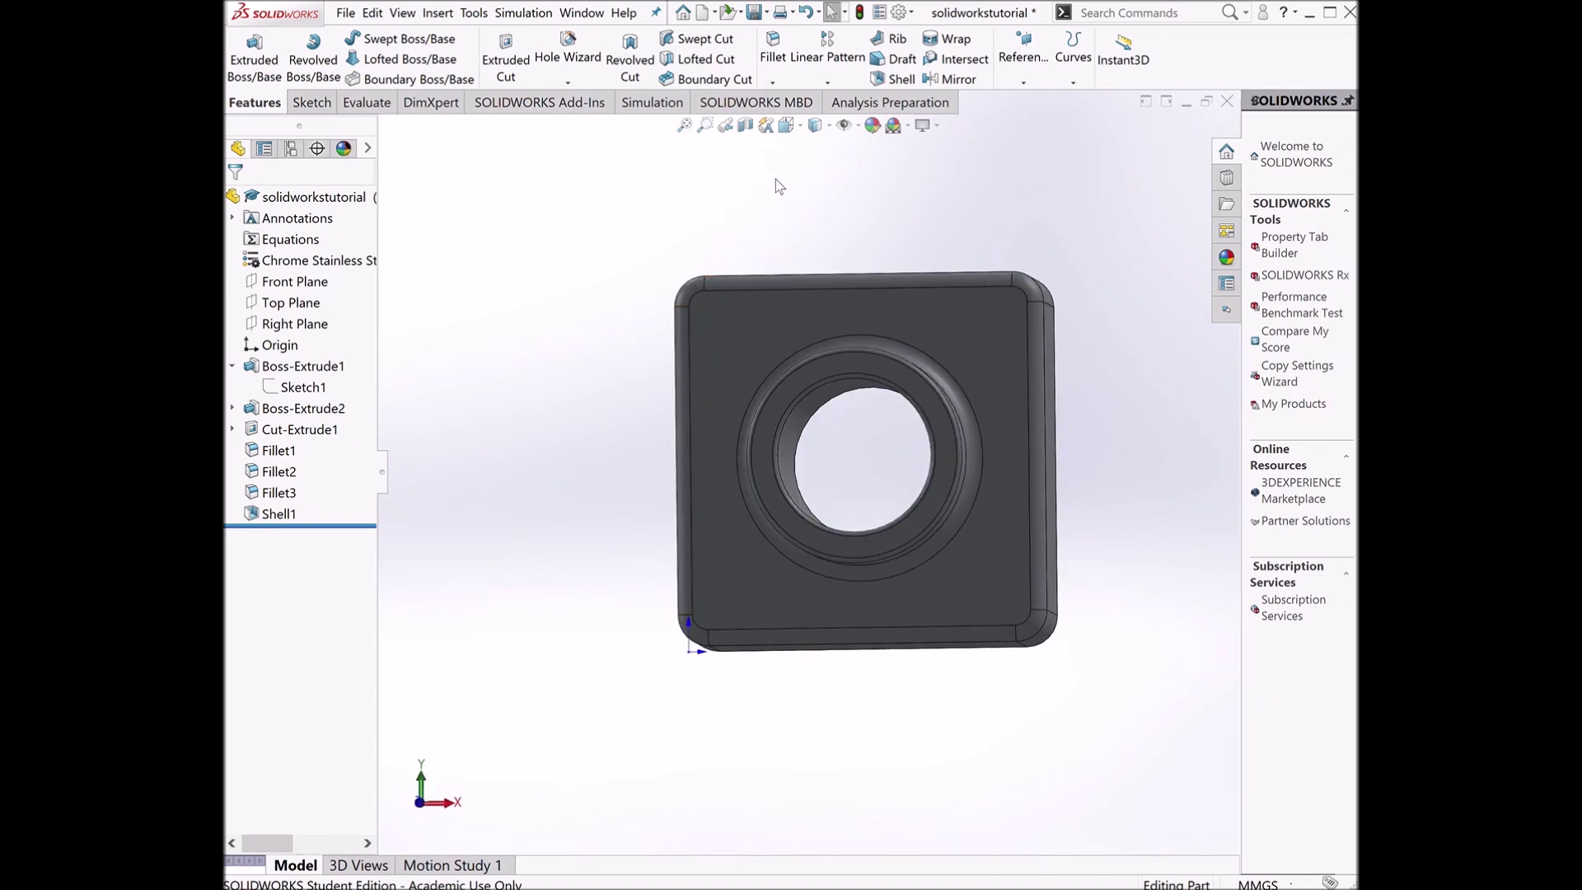